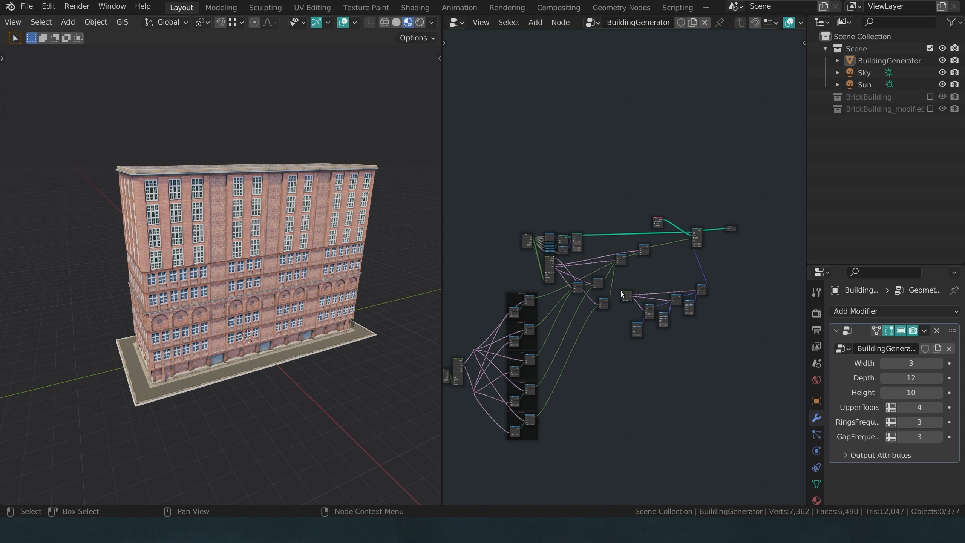
# - Insert a Transform geometry node on the link between Instance on Points and Group Output
pyautogui.scroll(8, 621, 298)
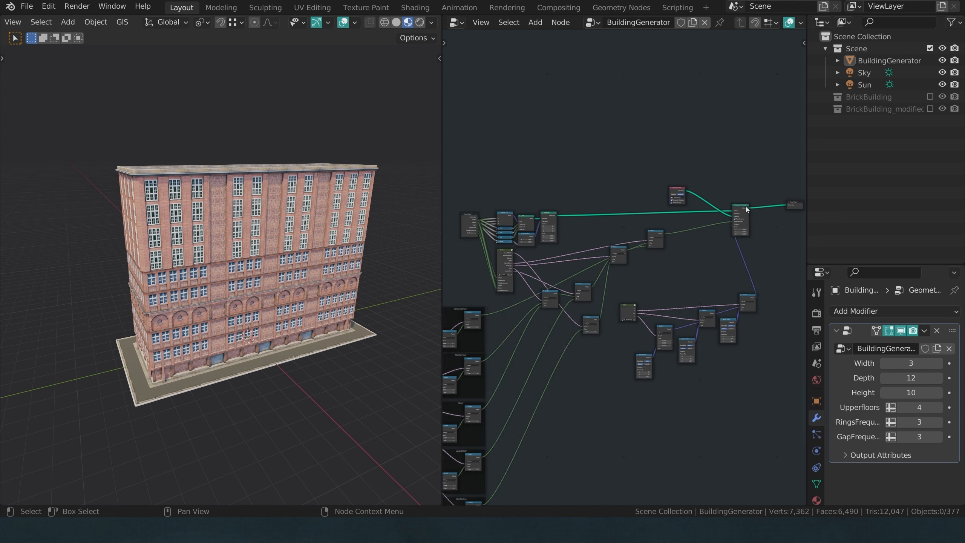
pyautogui.scroll(2, 626, 228)
pyautogui.hotkey('shift', 'a')
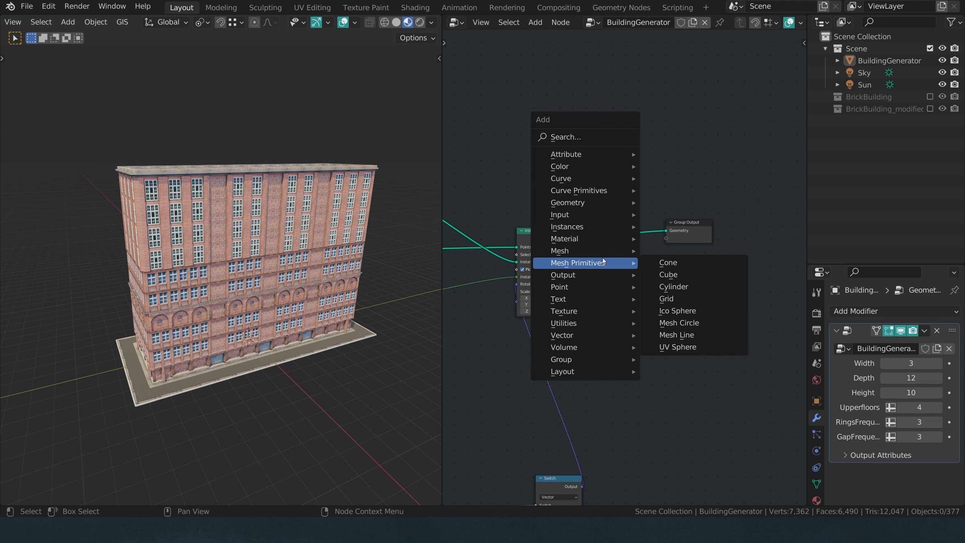
pyautogui.moveTo(593, 202)
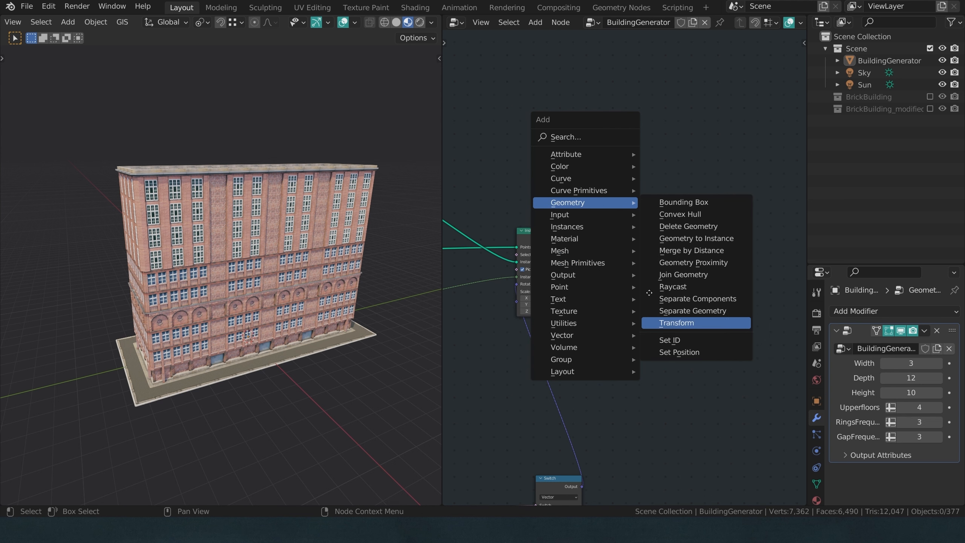
pyautogui.click(685, 323)
pyautogui.click(625, 200)
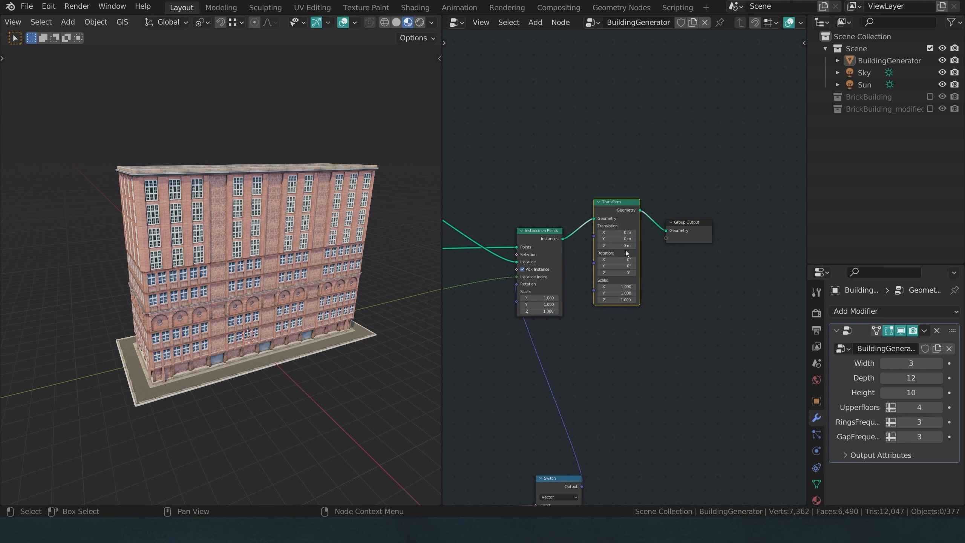
# - Set the new Transform node's scale to 3 on X, Y and Z, and align it between its neighbouring nodes
pyautogui.scroll(2, 625, 251)
pyautogui.scroll(5, 319, 290)
pyautogui.moveTo(325, 318); pyautogui.dragTo(306, 289, button='middle')
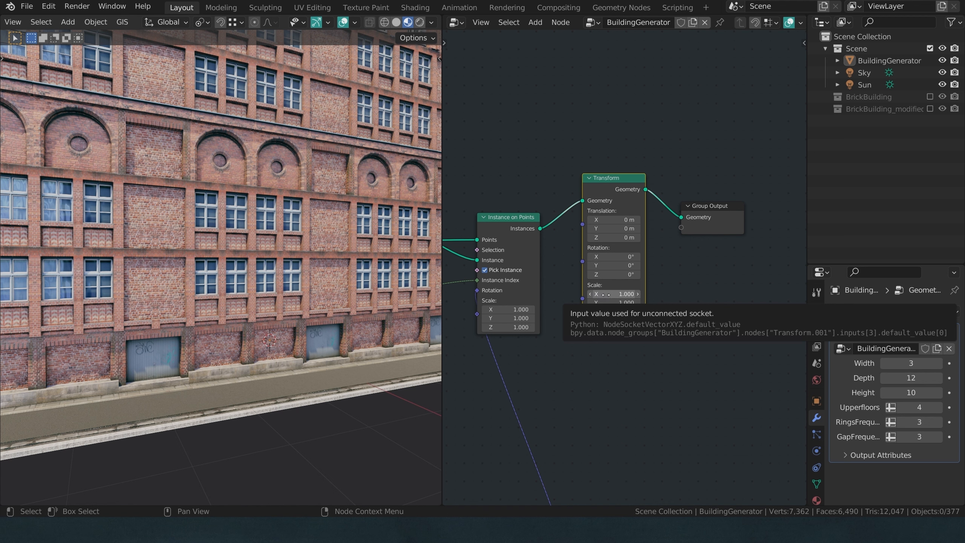
pyautogui.moveTo(617, 295); pyautogui.dragTo(617, 311)
pyautogui.write('3')
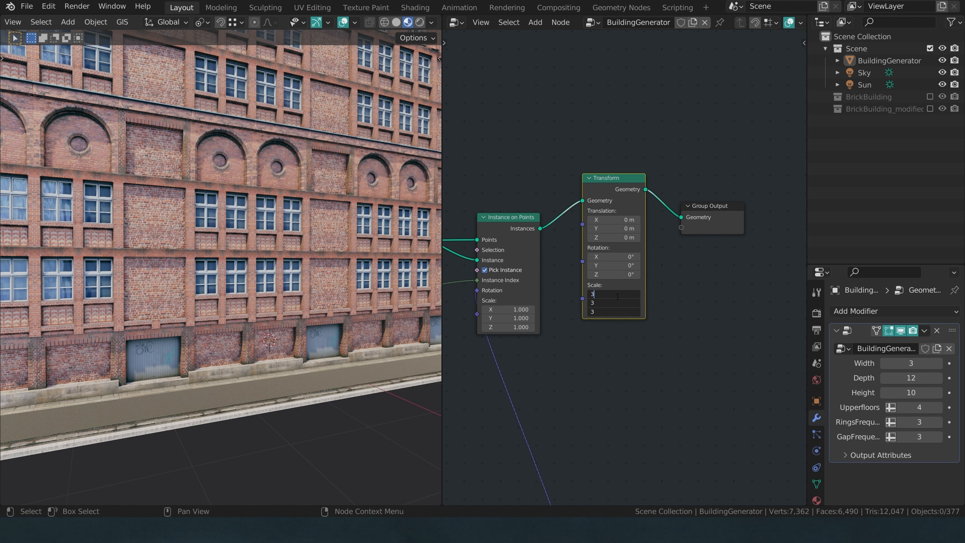
pyautogui.press('Return')
pyautogui.scroll(-5, 274, 253)
pyautogui.moveTo(274, 253); pyautogui.dragTo(327, 273, button='middle')
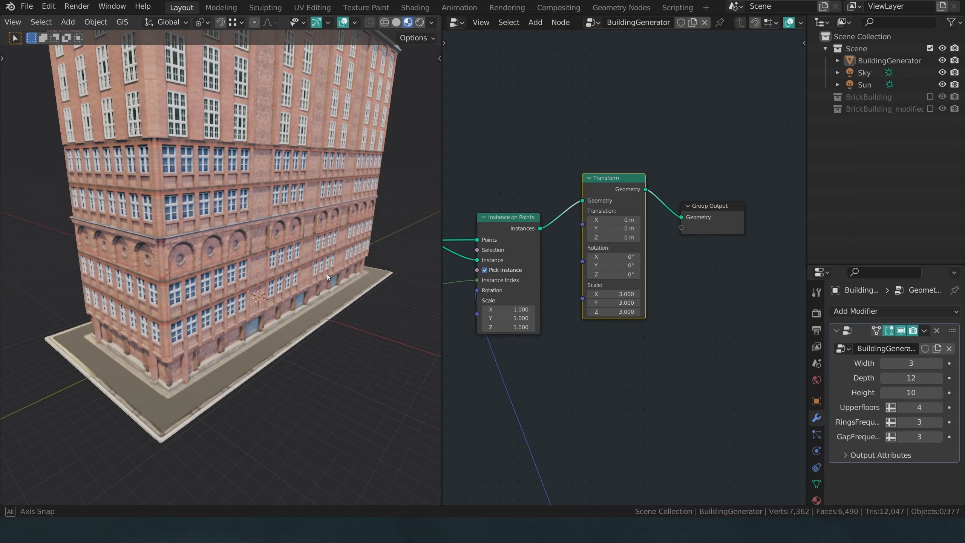
pyautogui.scroll(-3, 312, 275)
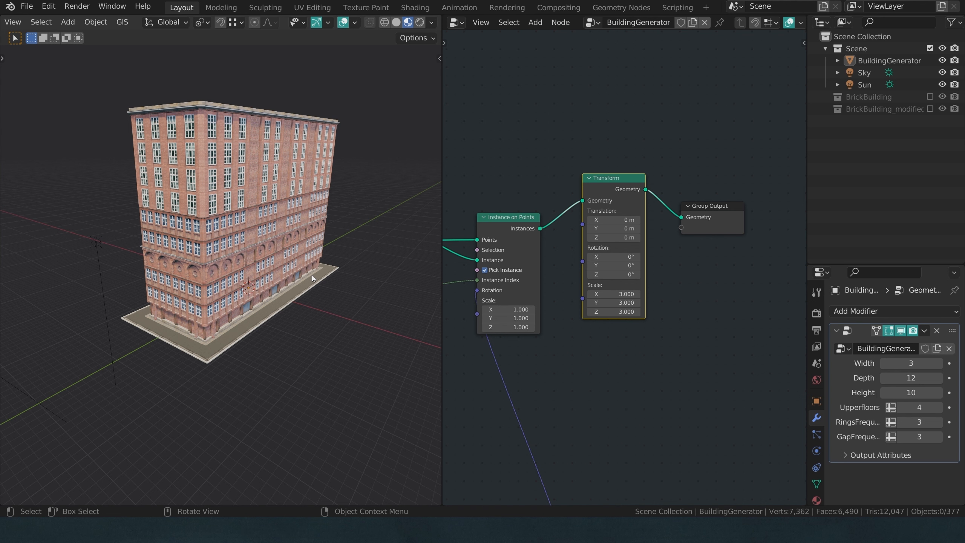
pyautogui.moveTo(606, 196); pyautogui.dragTo(593, 220)
pyautogui.click(566, 164)
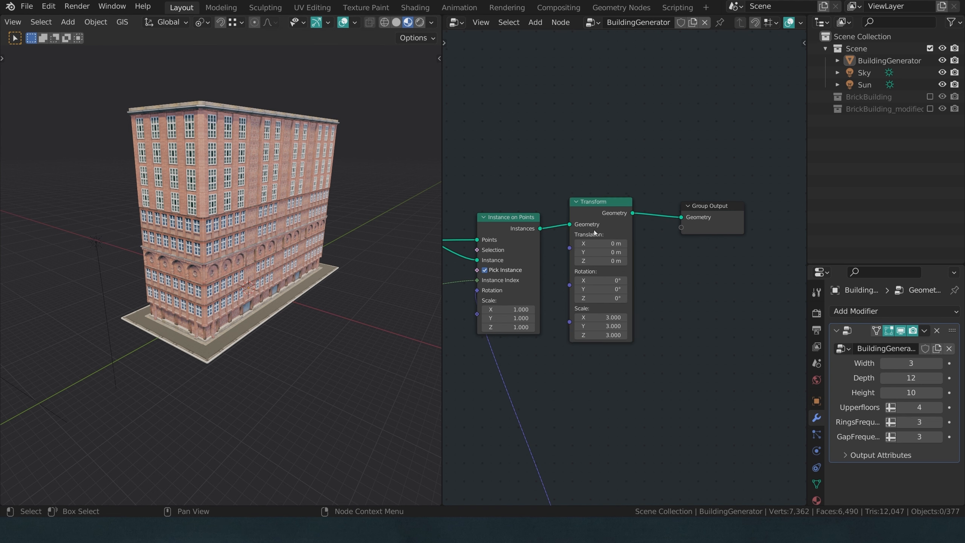
# - Link the Bottom Middle output of the Masks node to the Selection input of Instance on Points
pyautogui.scroll(-8, 594, 229)
pyautogui.moveTo(454, 323); pyautogui.dragTo(563, 322, button='middle')
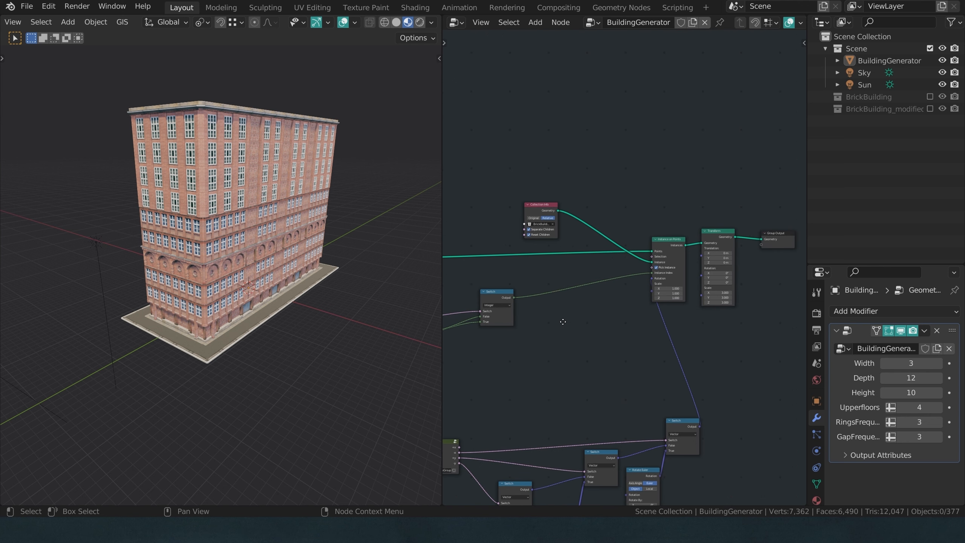
pyautogui.scroll(2, 623, 268)
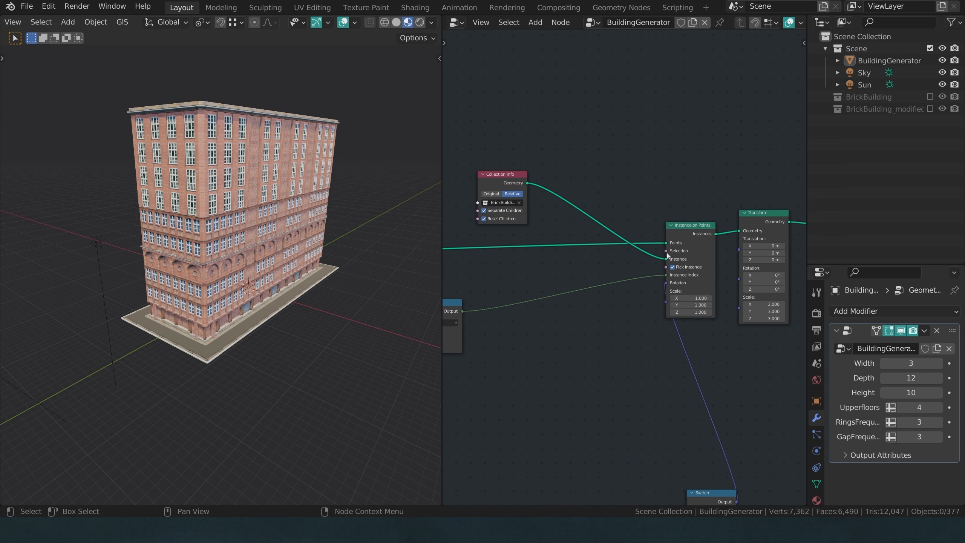
pyautogui.moveTo(350, 317); pyautogui.dragTo(194, 202, button='middle')
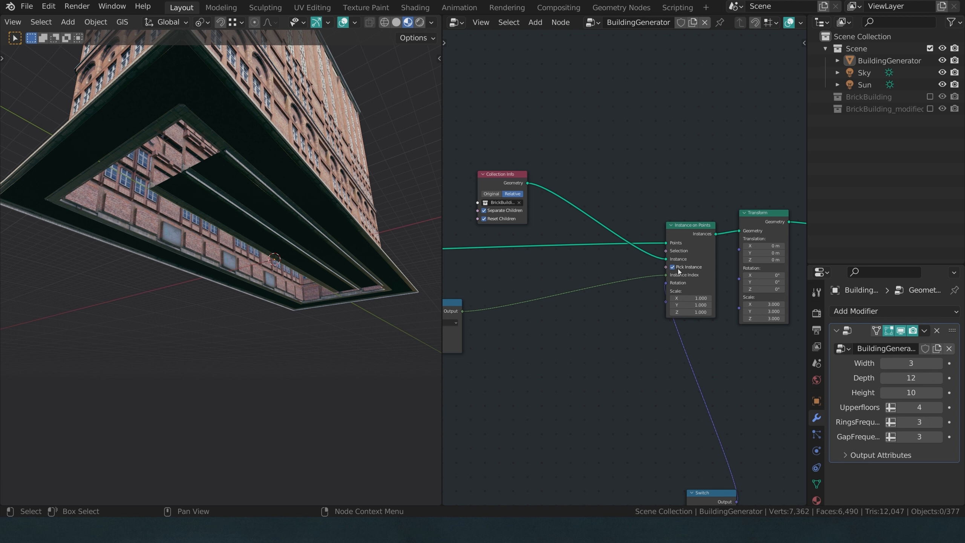
pyautogui.moveTo(666, 251); pyautogui.dragTo(615, 145)
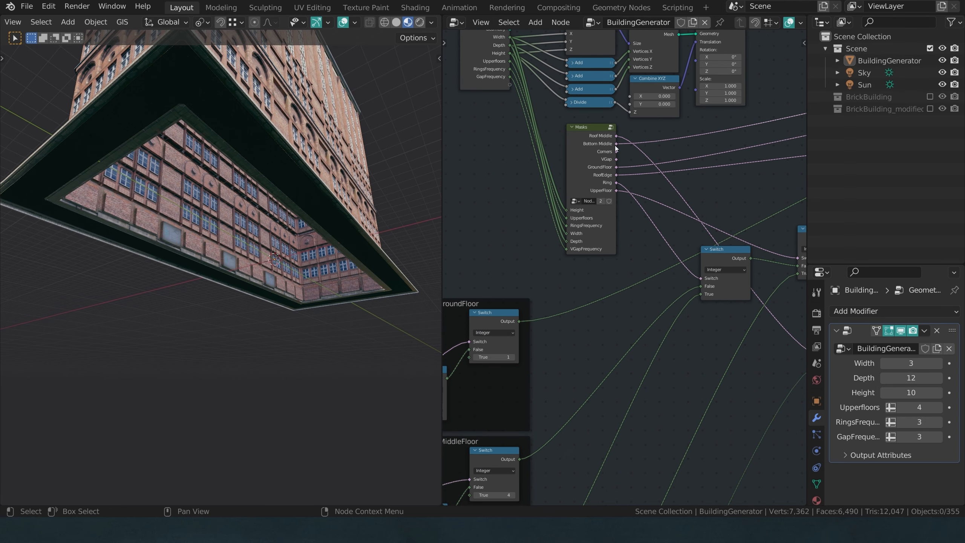
pyautogui.moveTo(287, 179); pyautogui.dragTo(306, 333, button='middle')
pyautogui.scroll(-13, 660, 282)
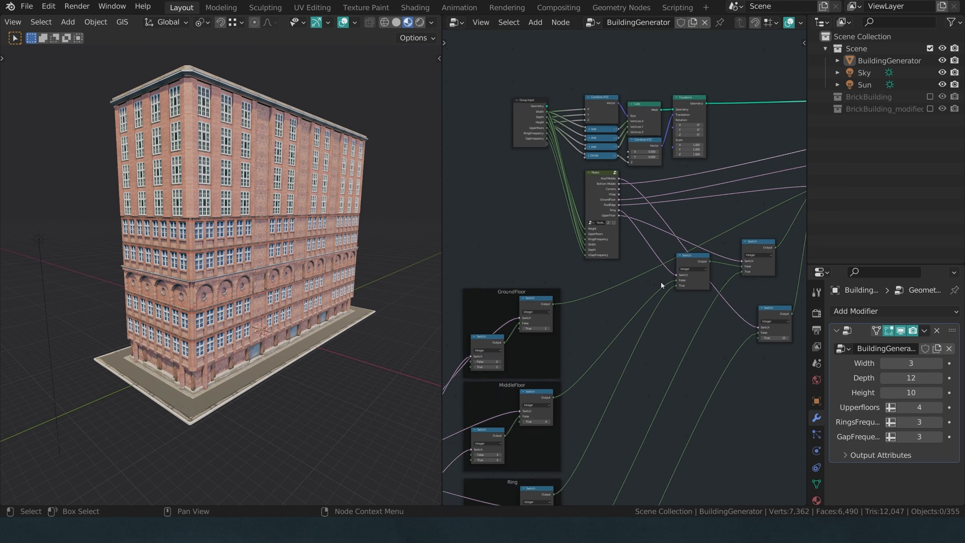
# - Enable the BrickBuilding collection and hide the BuildingGenerator object so the source modules can be seen
pyautogui.moveTo(700, 260); pyautogui.dragTo(497, 346, button='middle')
pyautogui.scroll(5, 596, 279)
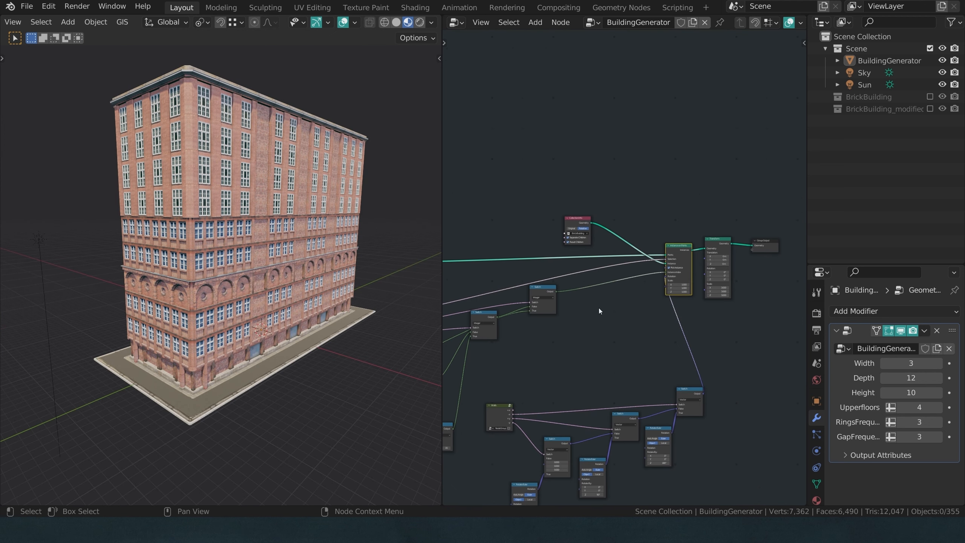
pyautogui.scroll(3, 604, 288)
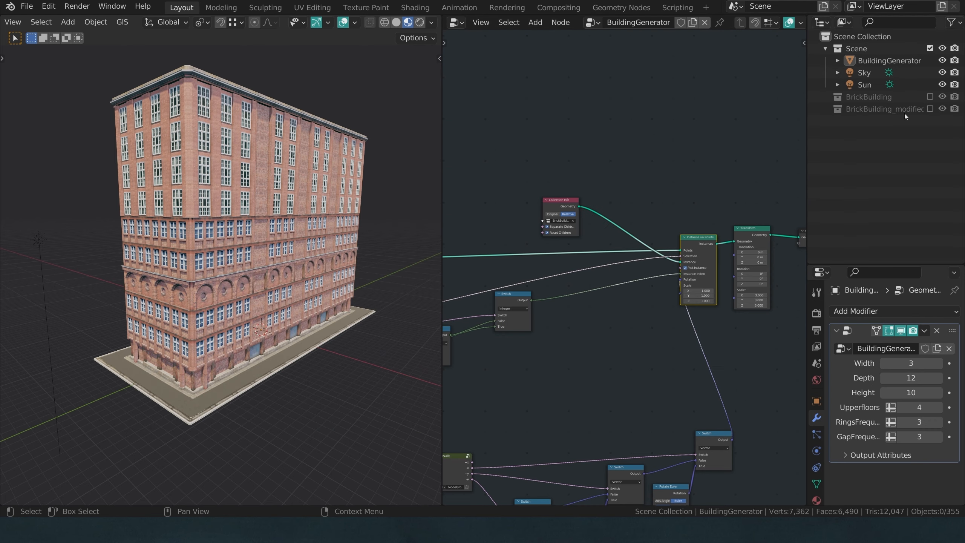
pyautogui.click(930, 96)
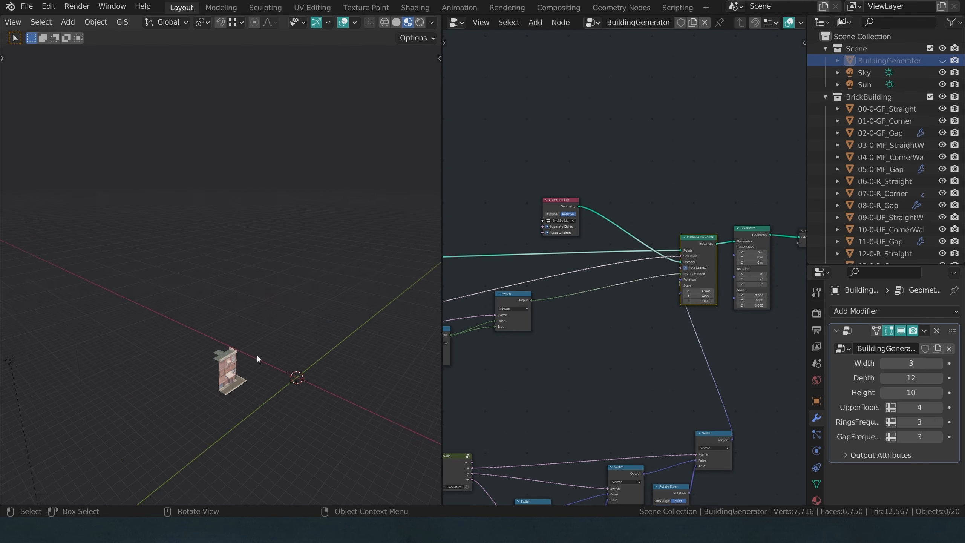
pyautogui.moveTo(257, 356); pyautogui.dragTo(225, 312, button='middle')
# - Move all modules of the BrickBuilding_modified collection -5 m along global Y and deselect them
pyautogui.keyDown('shift'); pyautogui.moveTo(224, 312); pyautogui.dragTo(205, 264, button='middle'); pyautogui.keyUp('shift')
pyautogui.scroll(2, 207, 266)
pyautogui.keyDown('shift'); pyautogui.moveTo(322, 351); pyautogui.dragTo(314, 312, button='middle'); pyautogui.keyUp('shift')
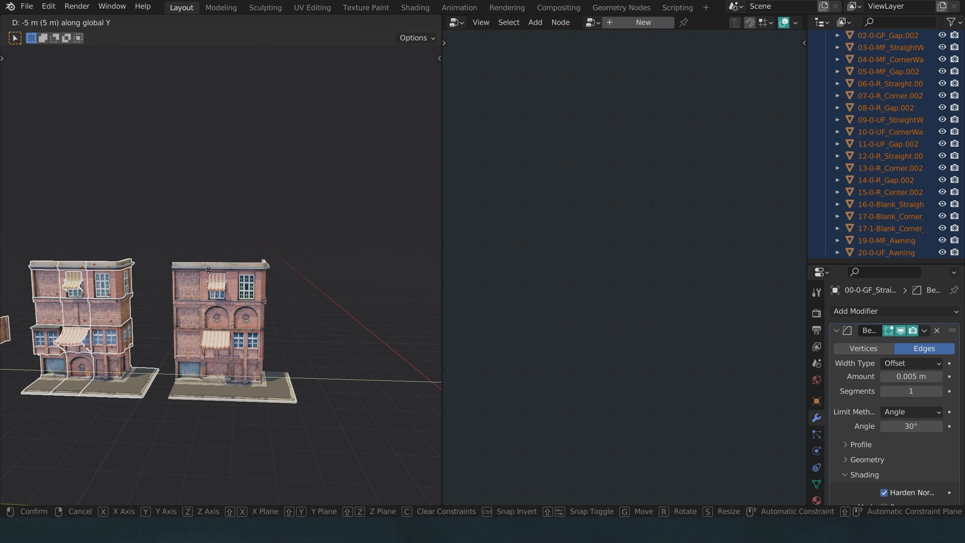
pyautogui.click(207, 273)
pyautogui.click(196, 215)
pyautogui.keyDown('shift'); pyautogui.moveTo(207, 311); pyautogui.dragTo(263, 294, button='middle'); pyautogui.keyUp('shift')
pyautogui.scroll(1, 263, 294)
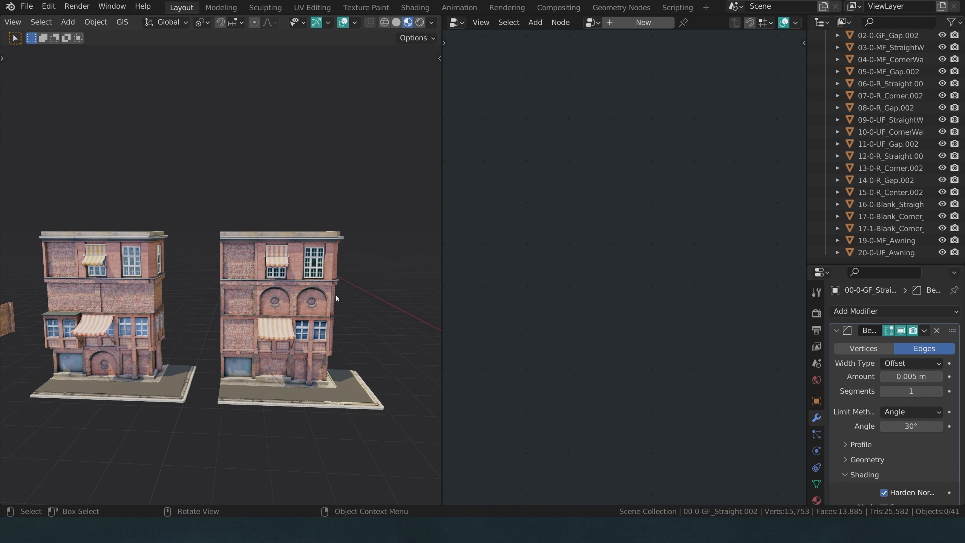
# - Compare the original and modified module sets by selecting the modified straight, gap and corner ring modules
pyautogui.click(297, 302)
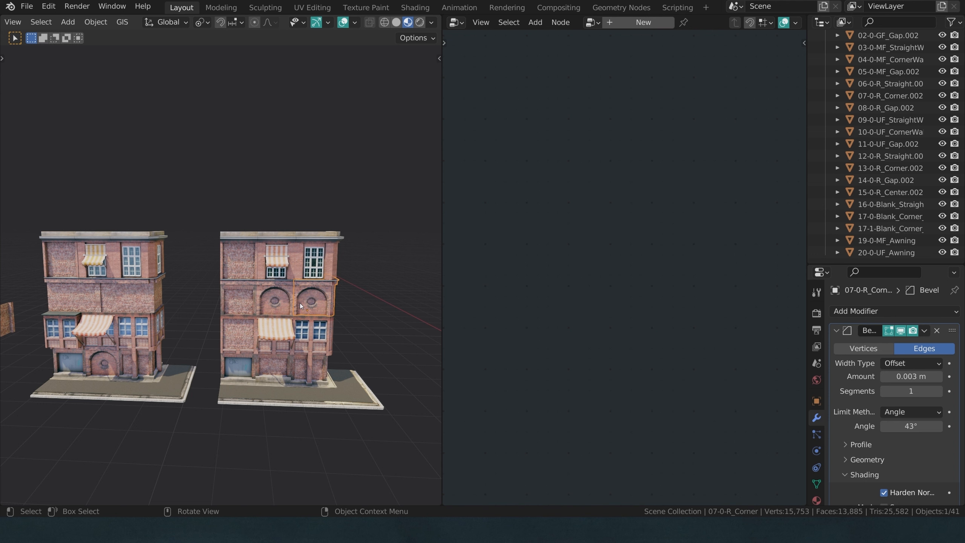
pyautogui.click(101, 380)
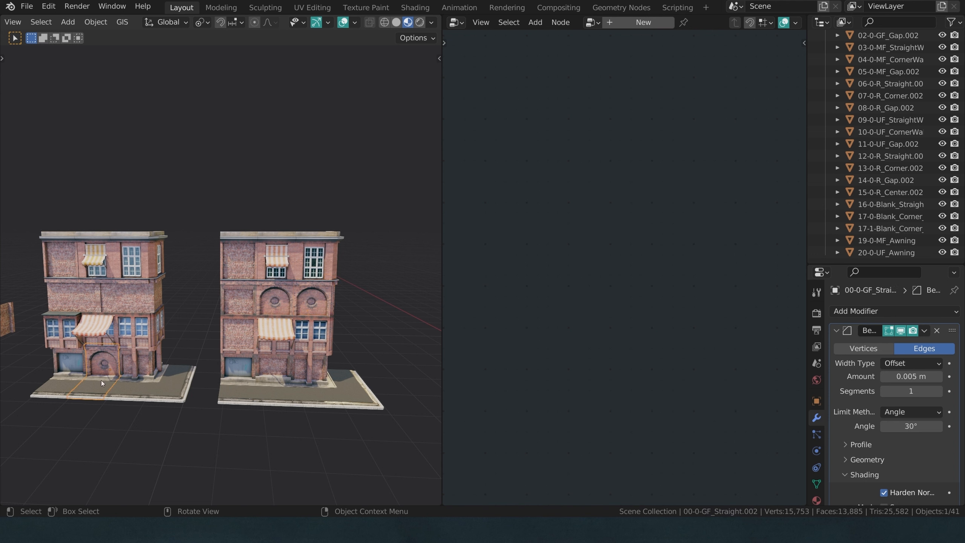
pyautogui.click(64, 295)
pyautogui.keyDown('shift'); pyautogui.click(106, 295); pyautogui.keyUp('shift')
pyautogui.keyDown('shift'); pyautogui.click(119, 294); pyautogui.keyUp('shift')
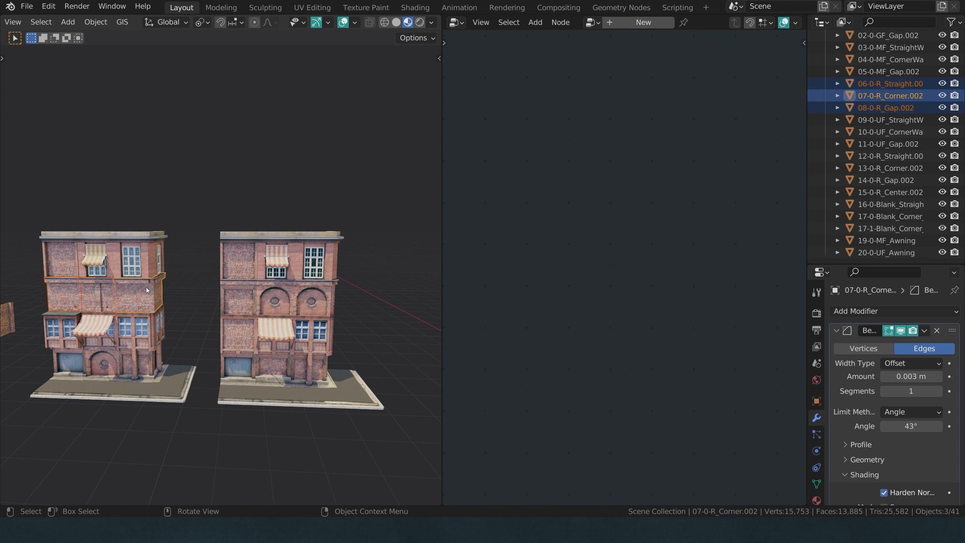
pyautogui.click(190, 193)
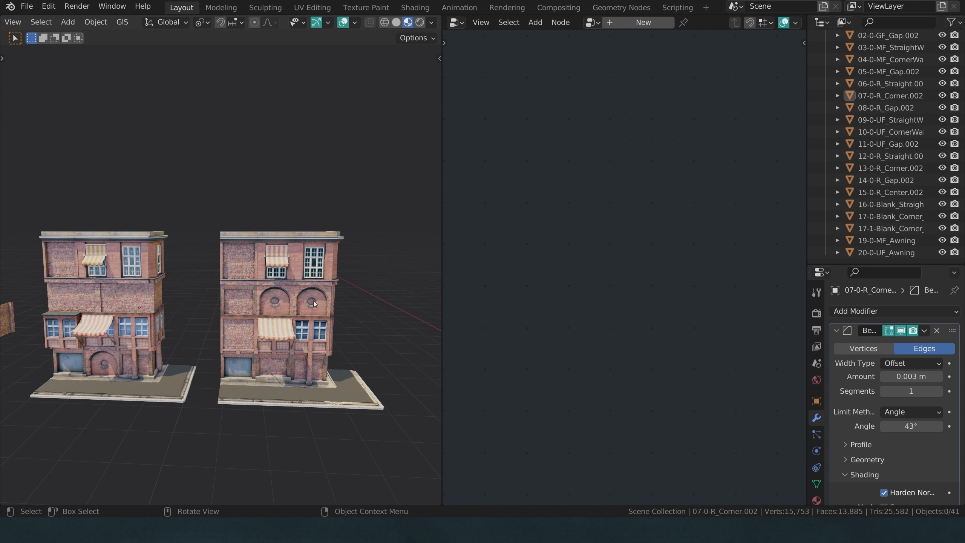
# - Examine the original middle-floor gap module and both module sets from a closer side view
pyautogui.click(230, 335)
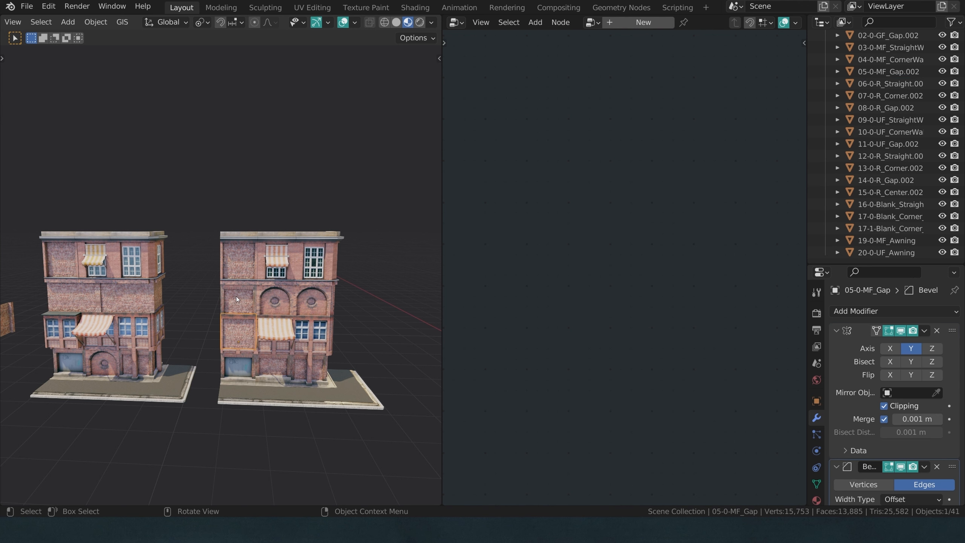
pyautogui.press('g')
pyautogui.rightClick(265, 337)
pyautogui.hotkey('shift', '`')
pyautogui.press('w')
pyautogui.press('s')
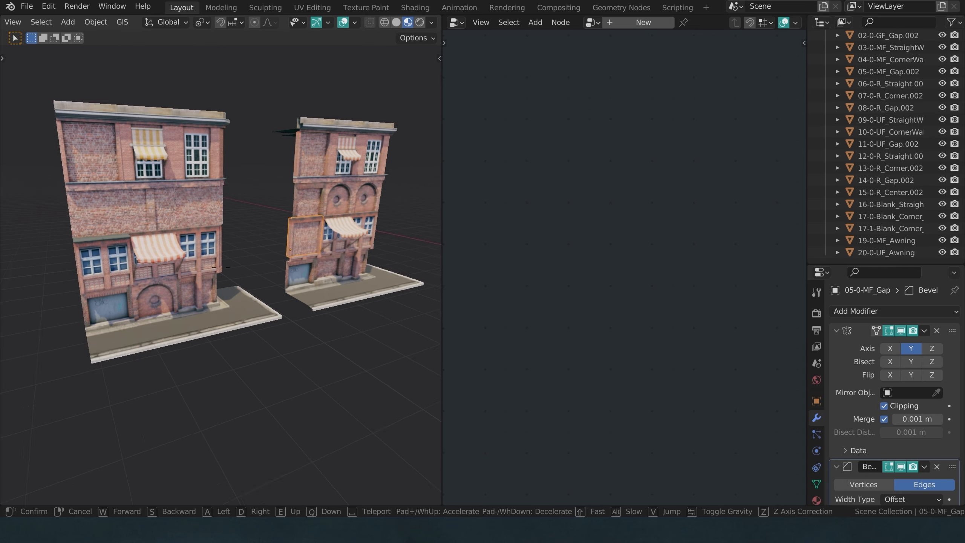
pyautogui.press('d')
pyautogui.click(221, 268)
pyautogui.click(319, 139)
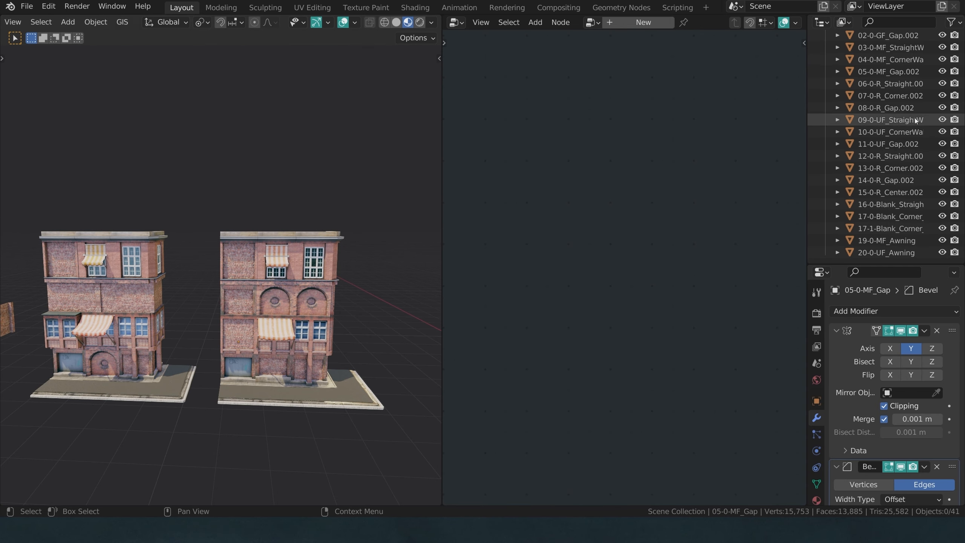
# - Collapse the brick module collections in the outliner and unhide the BuildingGenerator object
pyautogui.scroll(5, 894, 107)
pyautogui.click(825, 98)
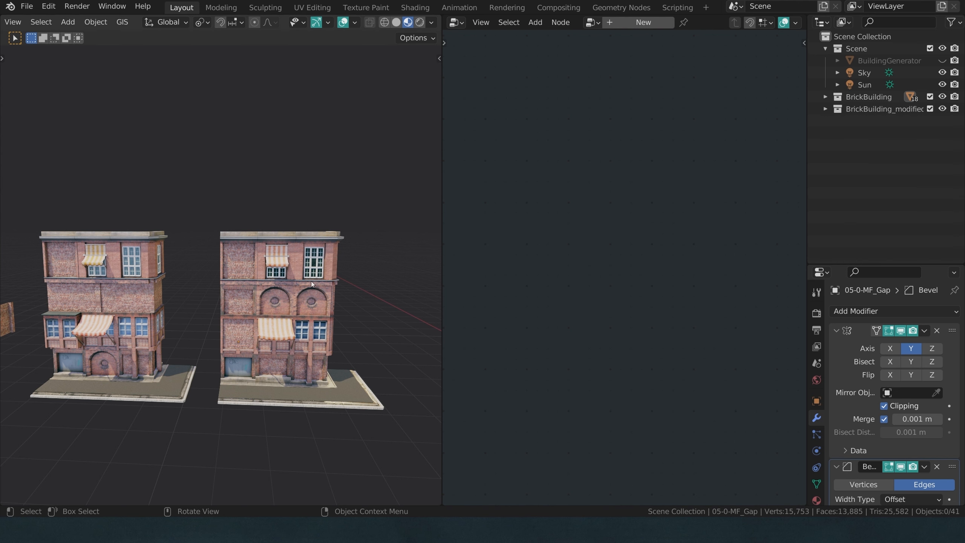
pyautogui.hotkey('shift', '`')
pyautogui.press('s')
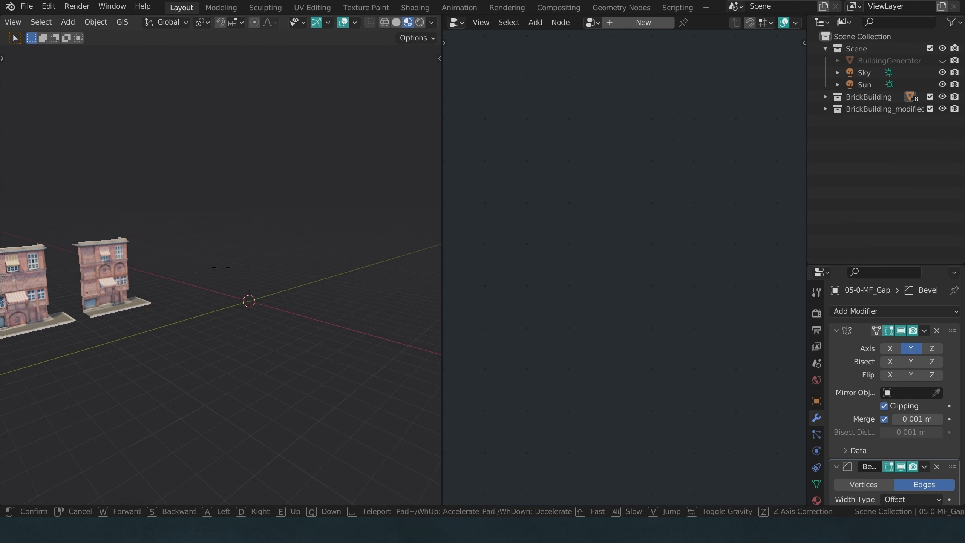
pyautogui.click(221, 268)
pyautogui.click(942, 61)
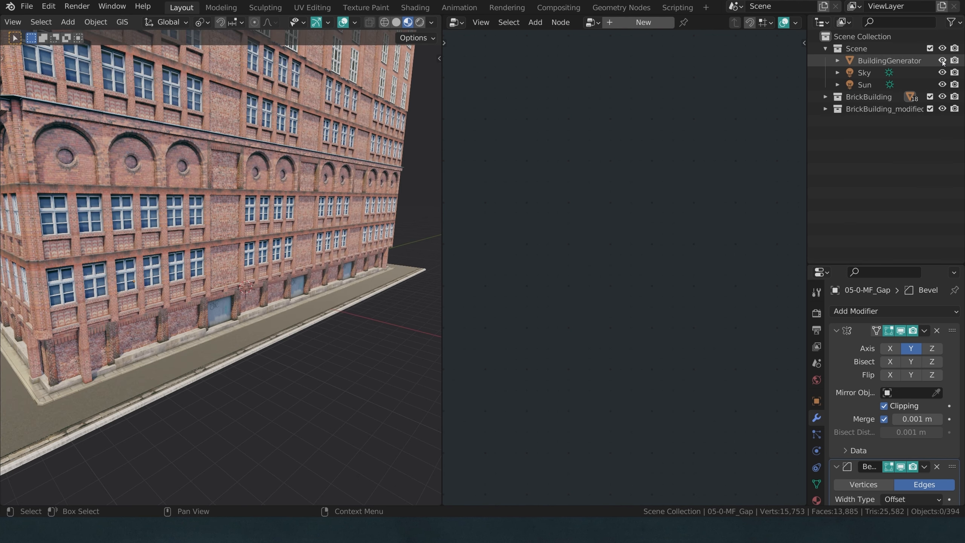
# - Select the generated building and set its Collection Info node's collection to BrickBuilding_modified
pyautogui.click(329, 308)
pyautogui.hotkey('shift', '`')
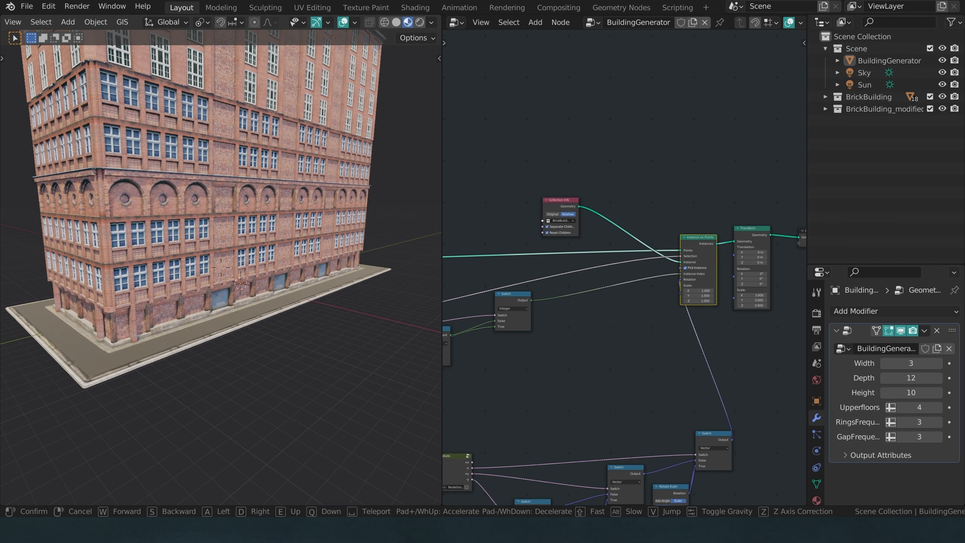
pyautogui.press('s')
pyautogui.click(221, 267)
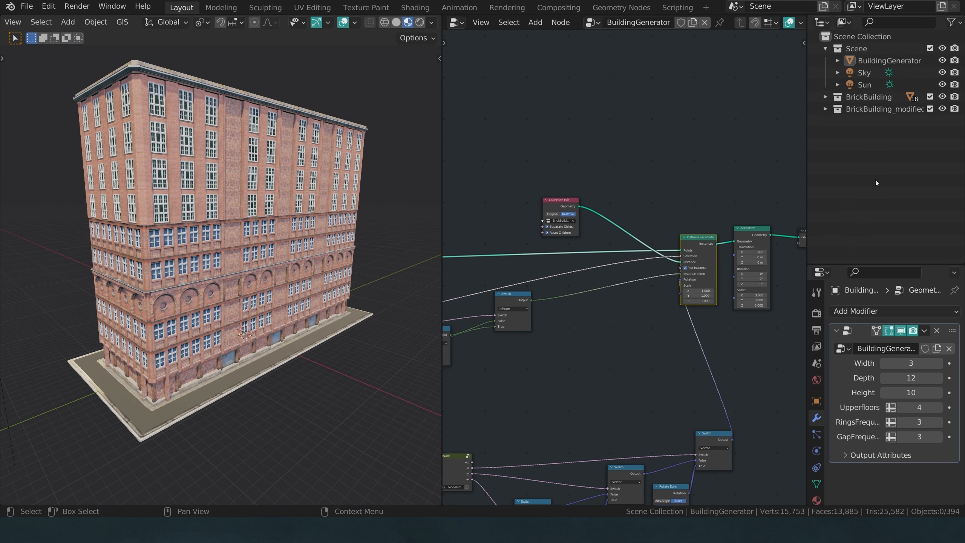
pyautogui.scroll(2, 521, 189)
pyautogui.scroll(2, 521, 189)
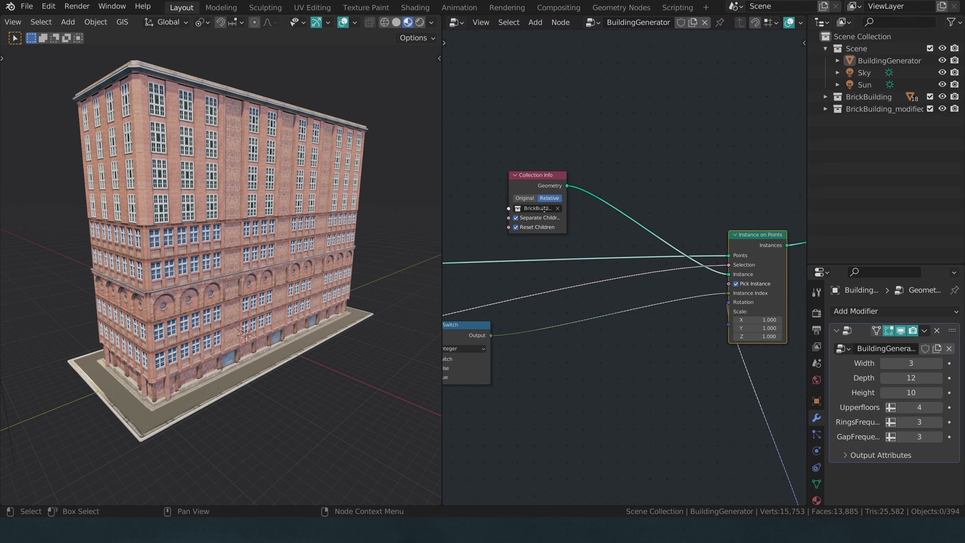
pyautogui.click(559, 221)
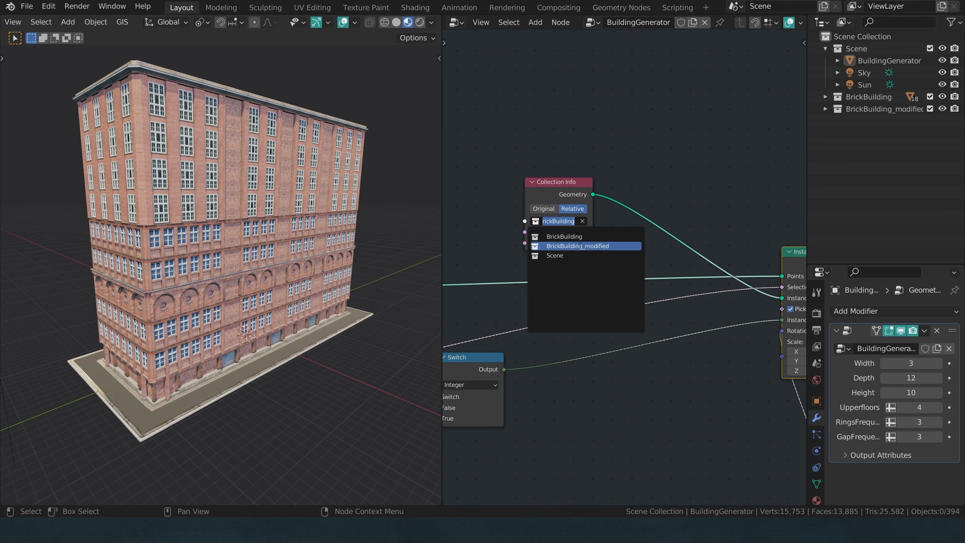
pyautogui.click(579, 246)
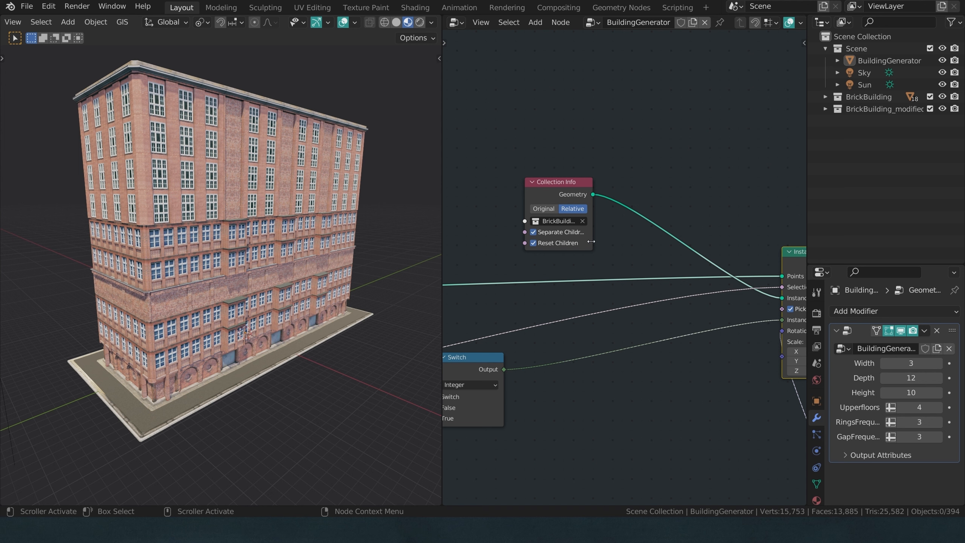
# - Exclude the Scene collection from the view layer and move in close to the module sets
pyautogui.click(930, 48)
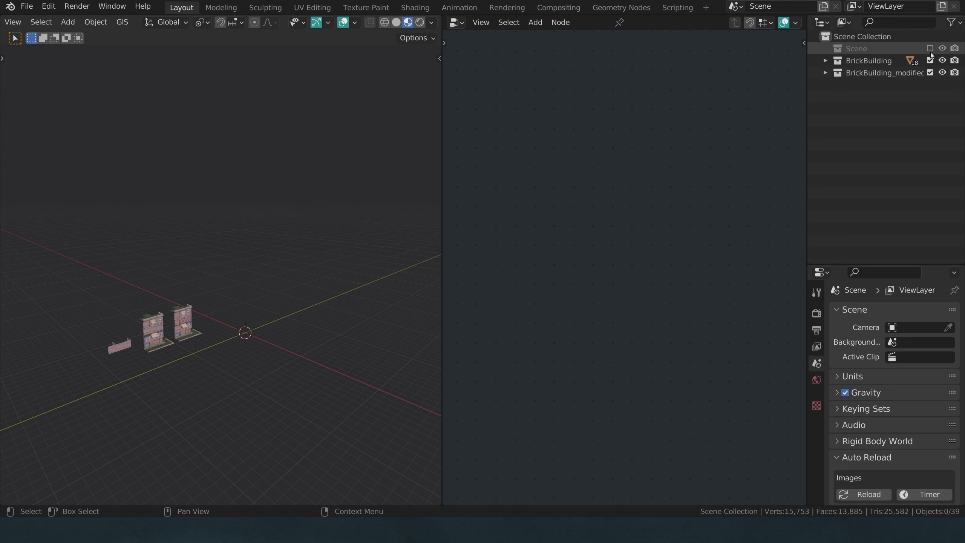
pyautogui.hotkey('shift', '`')
pyautogui.press('w')
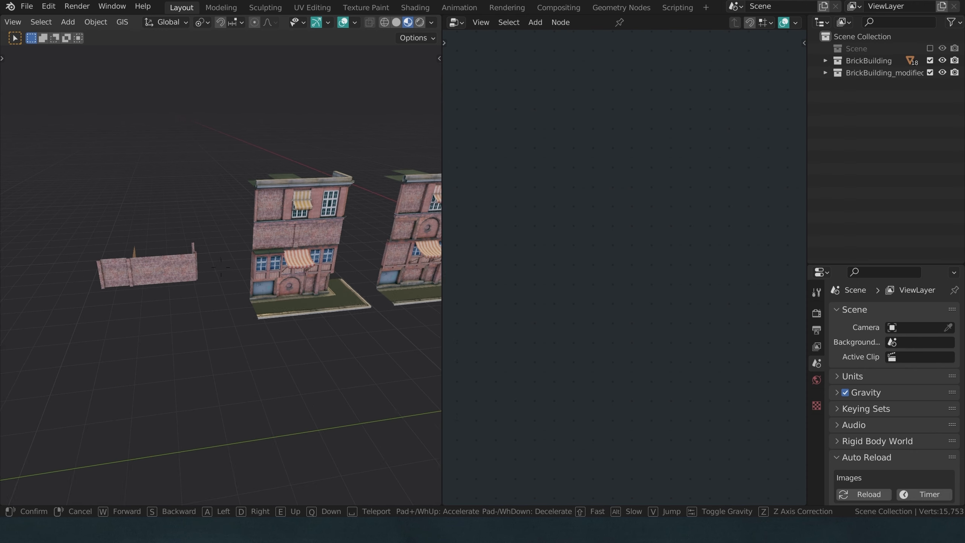
pyautogui.click(221, 266)
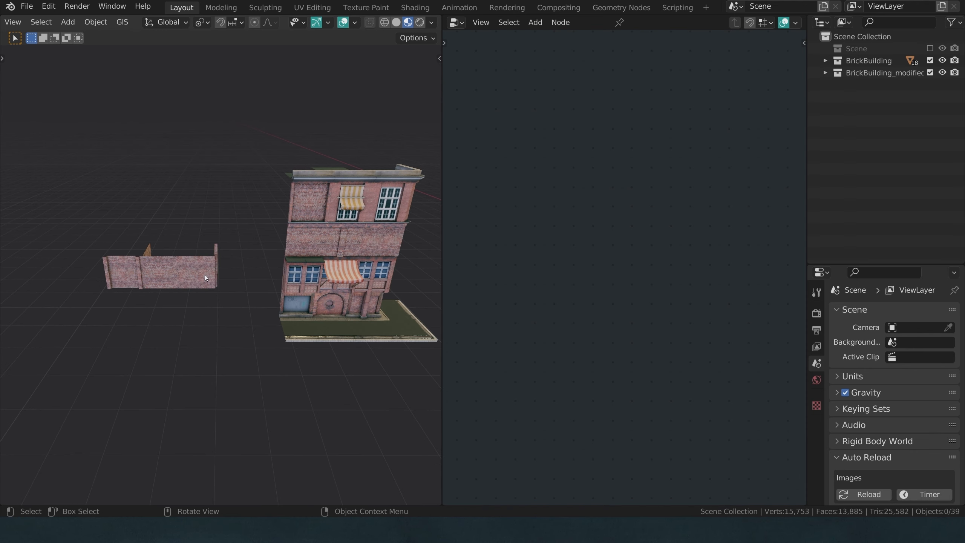
# - Inspect the blank straight module and both blank corner modules, selecting them in the scene and in the BrickBuilding_modified collection
pyautogui.click(205, 274)
pyautogui.click(170, 279)
pyautogui.click(125, 278)
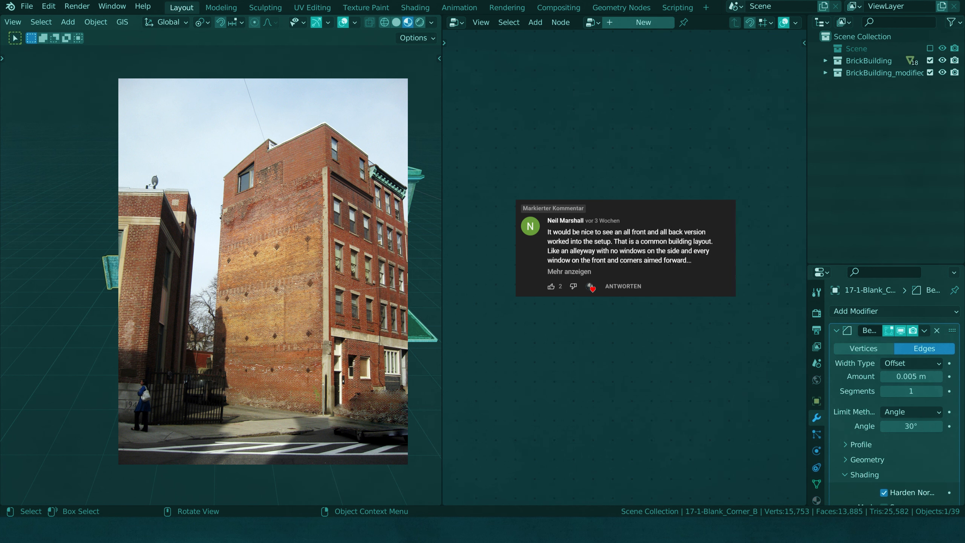
pyautogui.click(904, 205)
pyautogui.keyDown('shift'); pyautogui.click(897, 224); pyautogui.keyUp('shift')
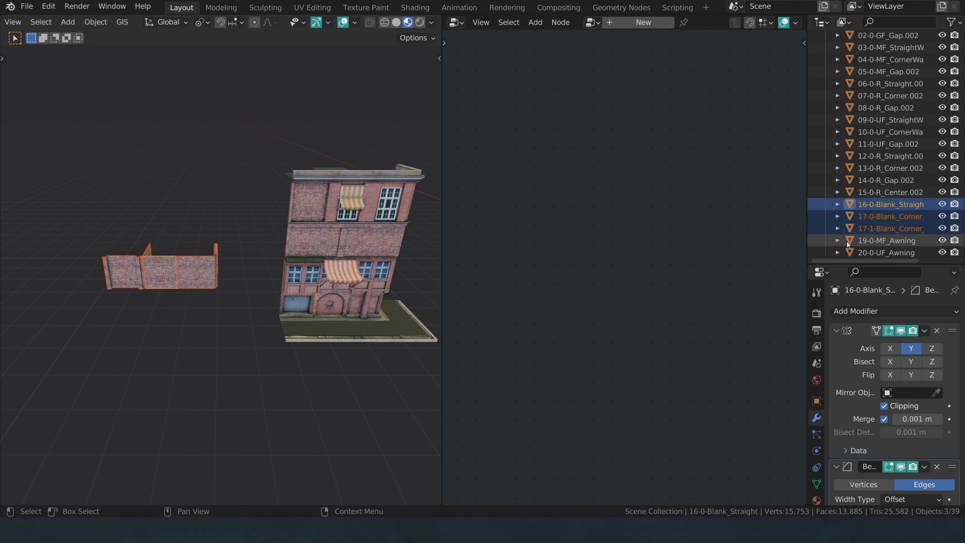
pyautogui.click(263, 392)
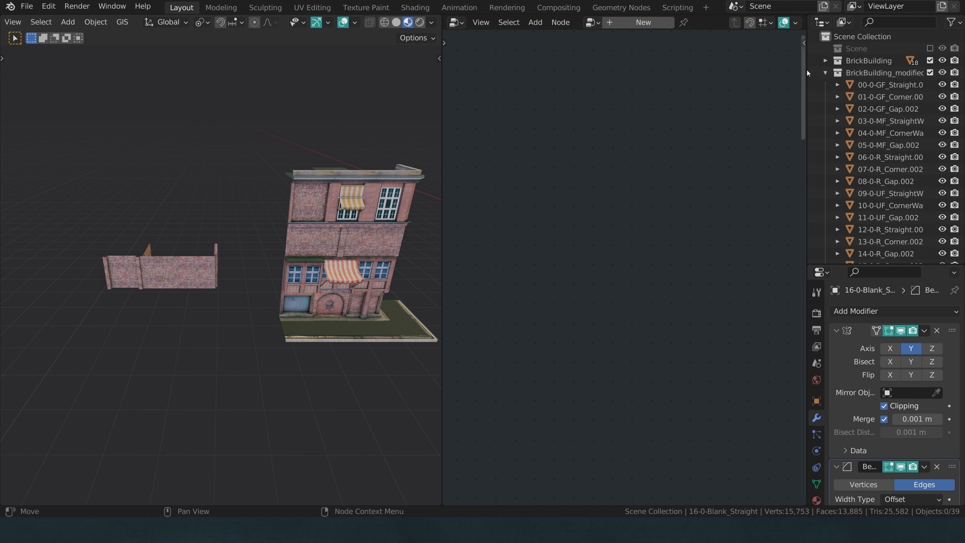
# - Collapse BrickBuilding_modified, include the Scene collection again, and exclude both brick module collections from the view layer
pyautogui.click(822, 72)
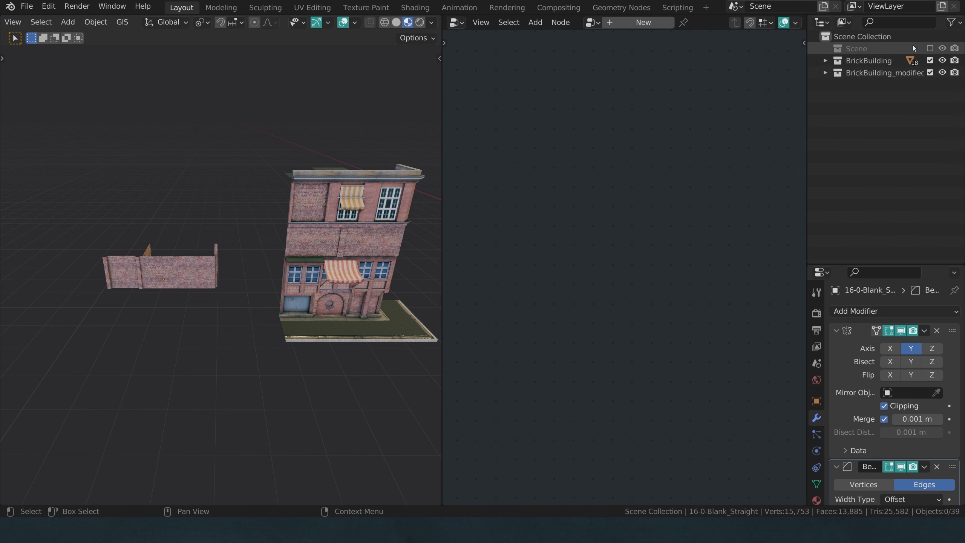
pyautogui.click(931, 49)
pyautogui.scroll(-4, 320, 284)
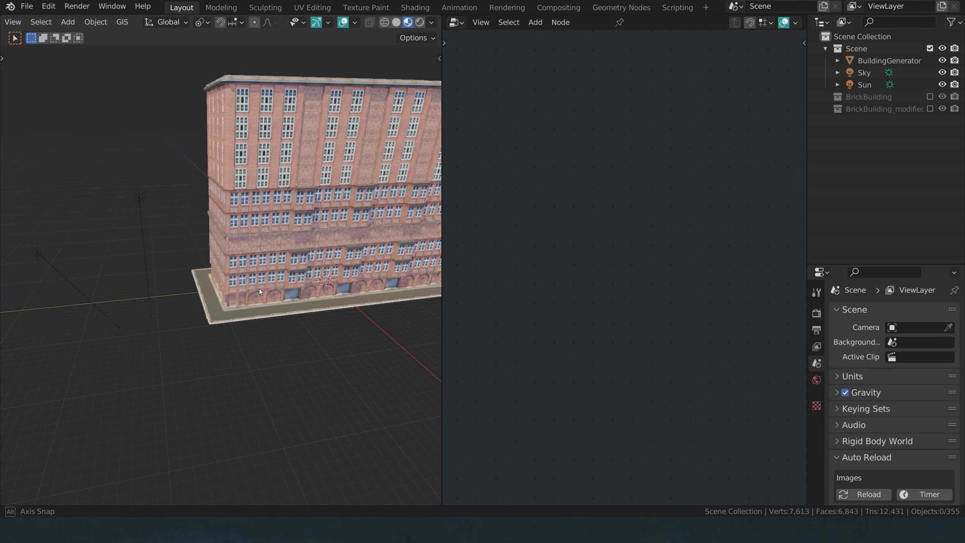
pyautogui.moveTo(259, 288); pyautogui.dragTo(309, 262, button='middle')
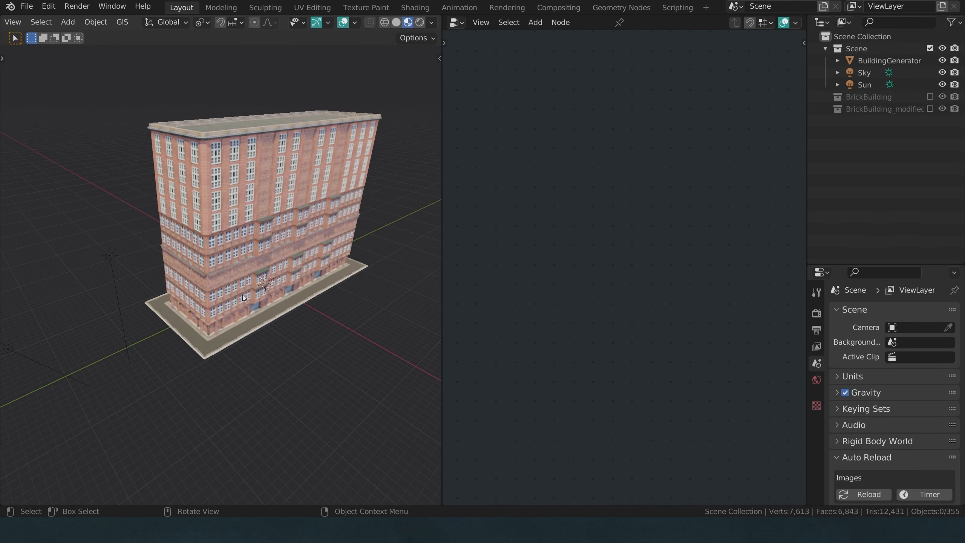
# - Select the generated building and rearrange the Integer Switch nodes in its node tree that feed the instance index
pyautogui.click(309, 260)
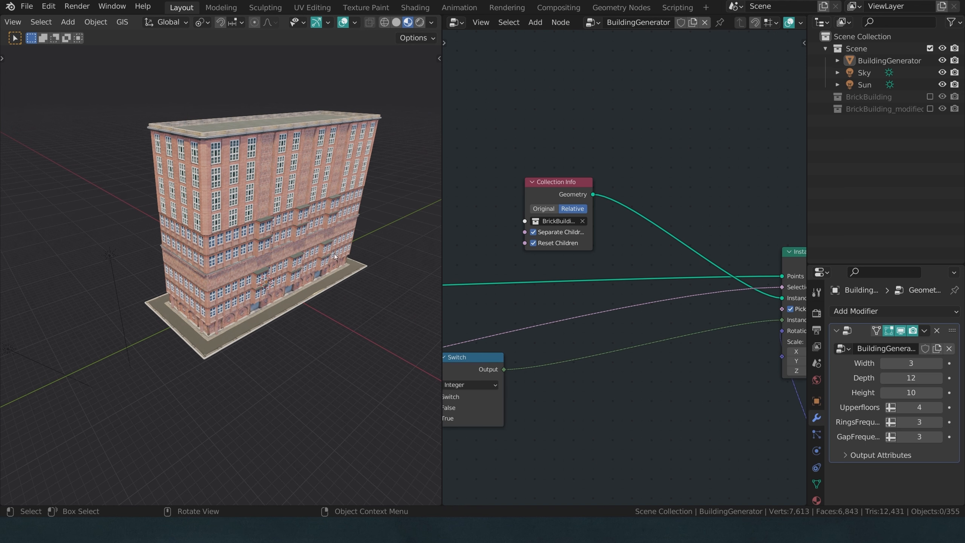
pyautogui.scroll(-2, 708, 261)
pyautogui.moveTo(627, 328); pyautogui.dragTo(721, 269, button='middle')
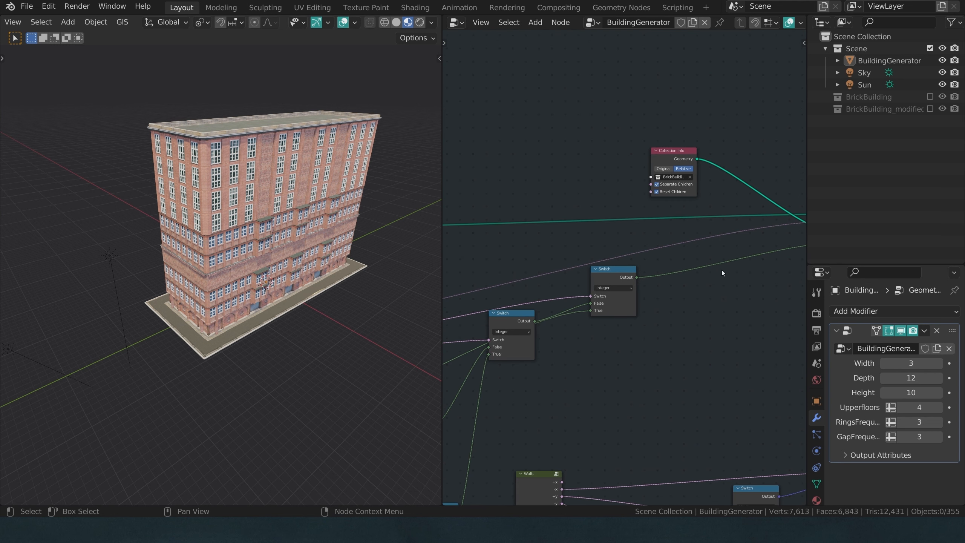
pyautogui.click(593, 273)
pyautogui.scroll(-5, 594, 272)
pyautogui.moveTo(594, 272); pyautogui.dragTo(726, 197, button='middle')
pyautogui.moveTo(606, 308); pyautogui.dragTo(618, 262)
pyautogui.moveTo(626, 361); pyautogui.dragTo(624, 294)
pyautogui.moveTo(553, 312); pyautogui.dragTo(567, 277)
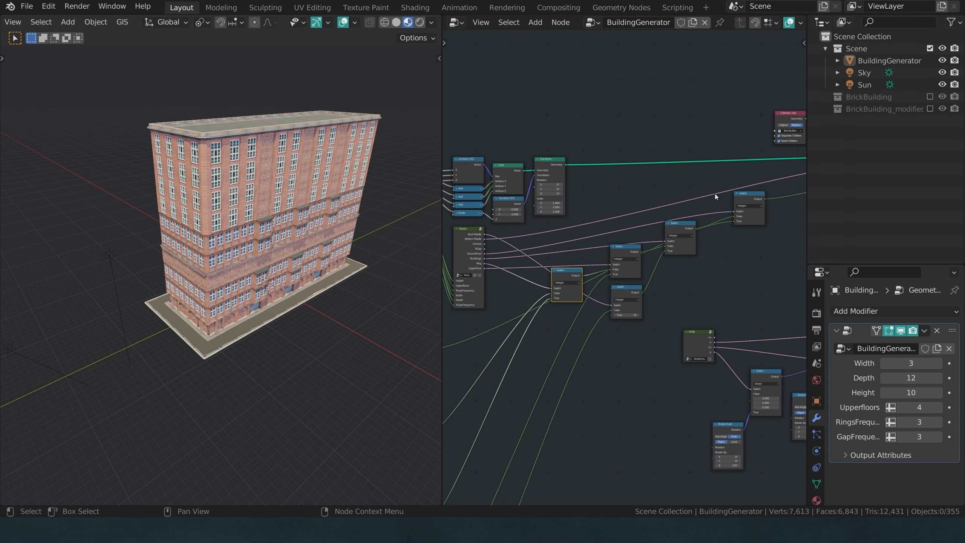
pyautogui.moveTo(759, 177); pyautogui.dragTo(578, 307)
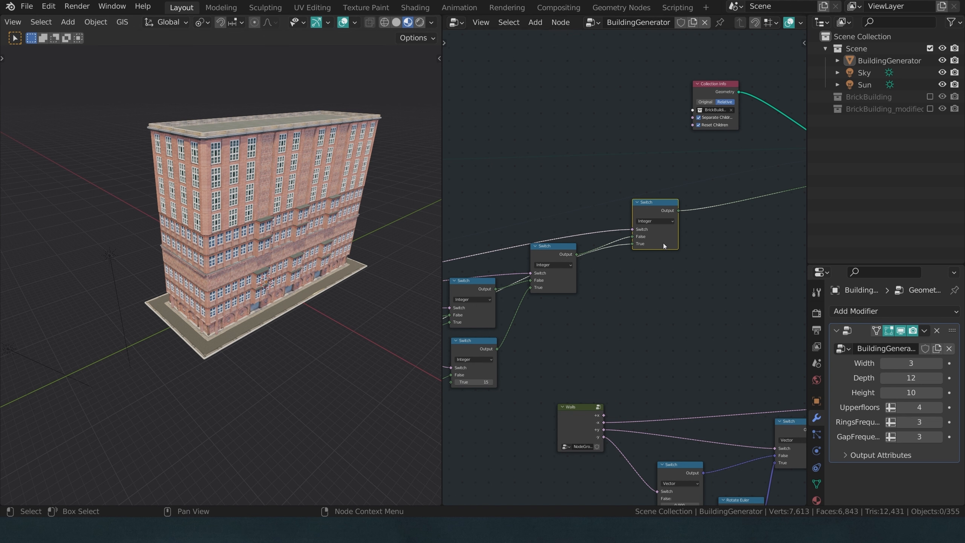
# - Duplicate the last Integer Switch node and insert the copy into the link to Instance on Points' Instance Index
pyautogui.scroll(-2, 647, 217)
pyautogui.click(647, 217)
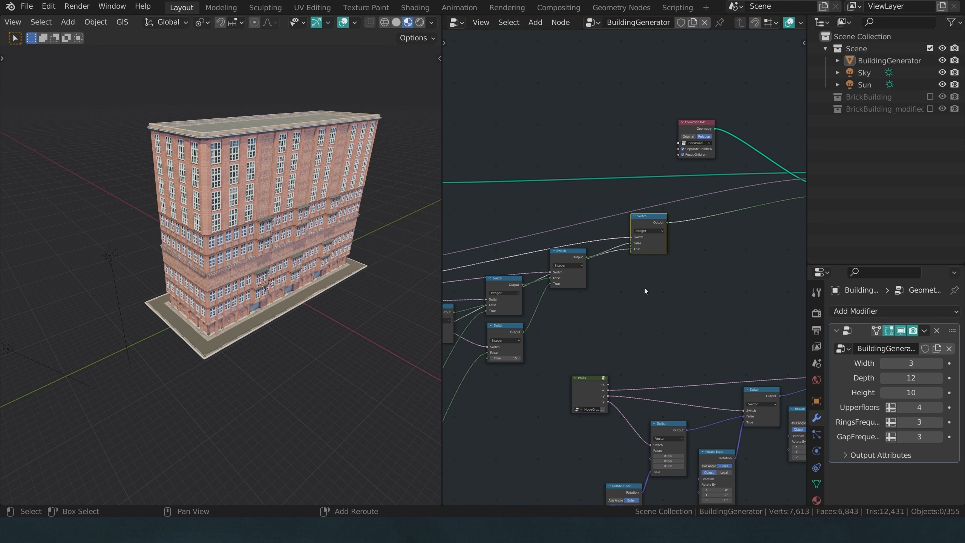
pyautogui.hotkey('shift', 'd')
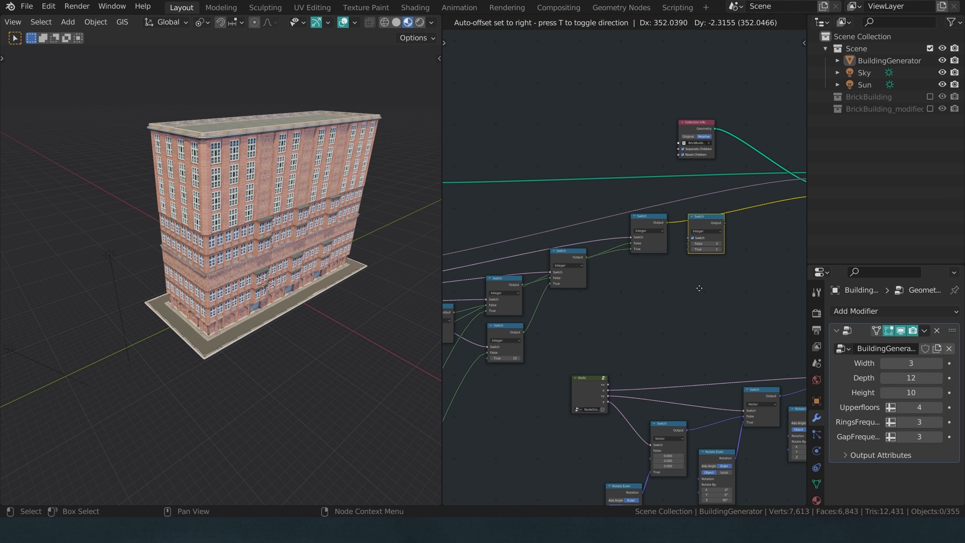
pyautogui.click(702, 290)
pyautogui.moveTo(715, 259); pyautogui.dragTo(663, 287, button='middle')
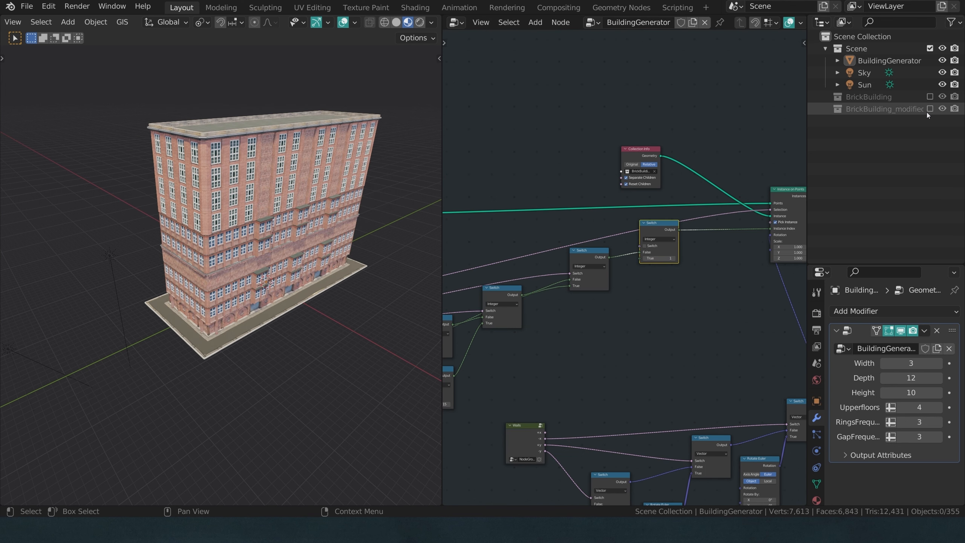
# - Include the BrickBuilding_modified collection in the view layer and expand it down to the blank wall modules
pyautogui.click(929, 111)
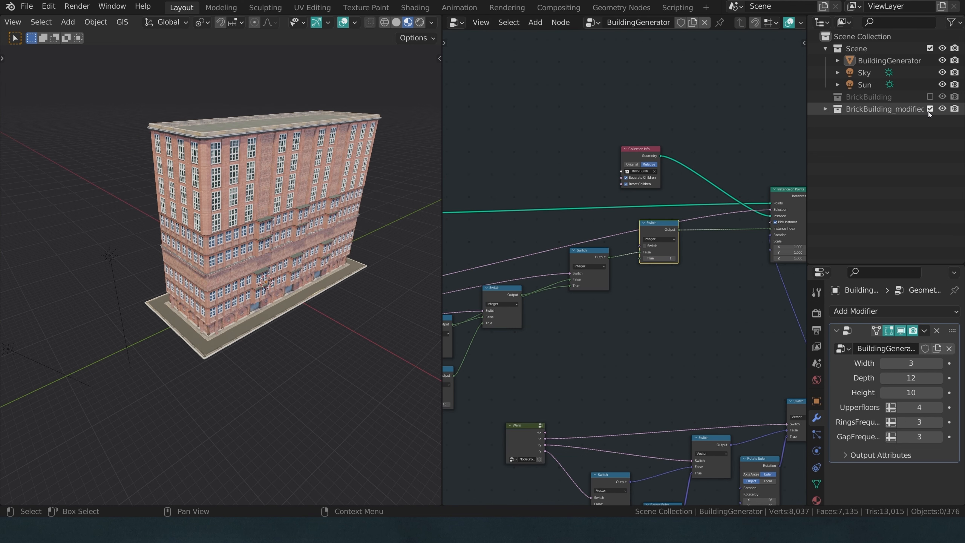
pyautogui.click(825, 109)
pyautogui.scroll(-6, 844, 138)
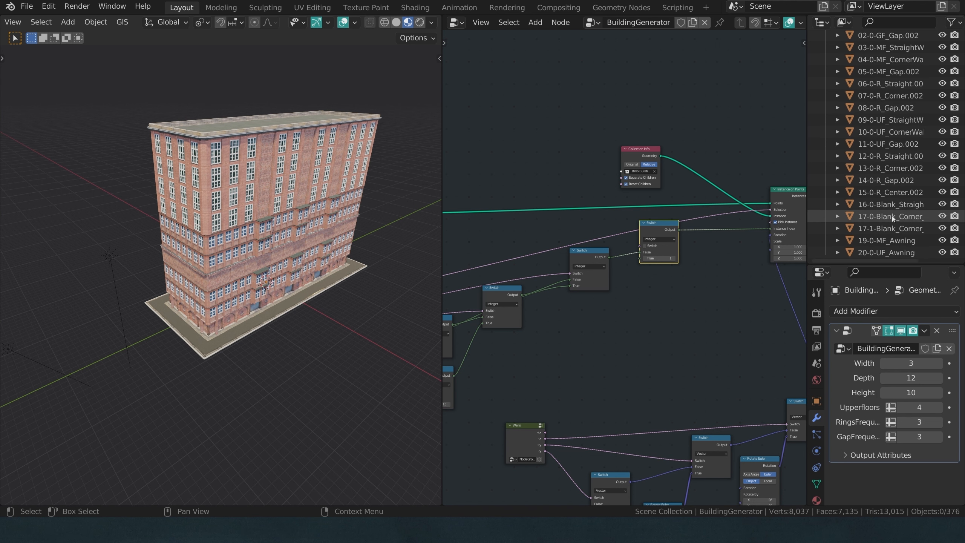
# - Check the index prefixes of the blank straight and corner modules, and reselect the generated building
pyautogui.click(884, 207)
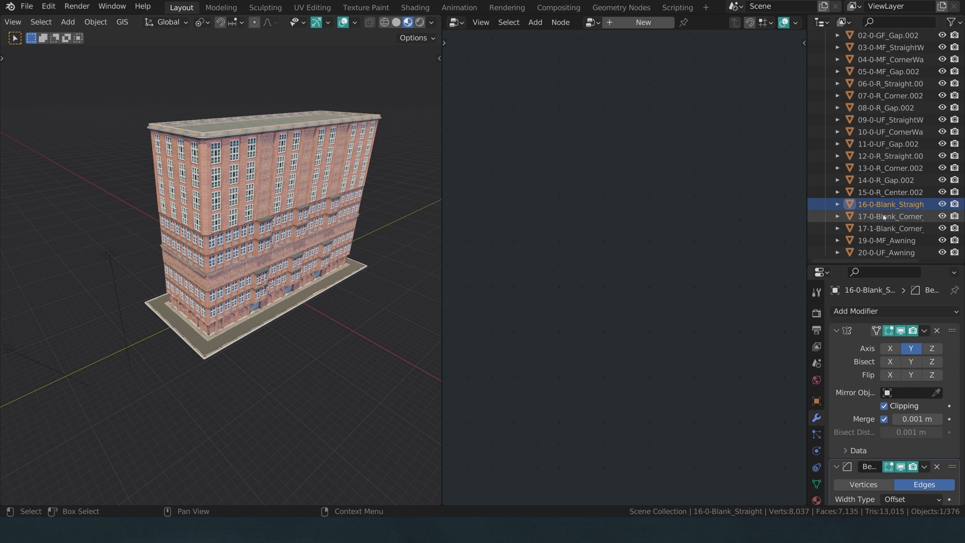
pyautogui.click(878, 217)
pyautogui.click(876, 227)
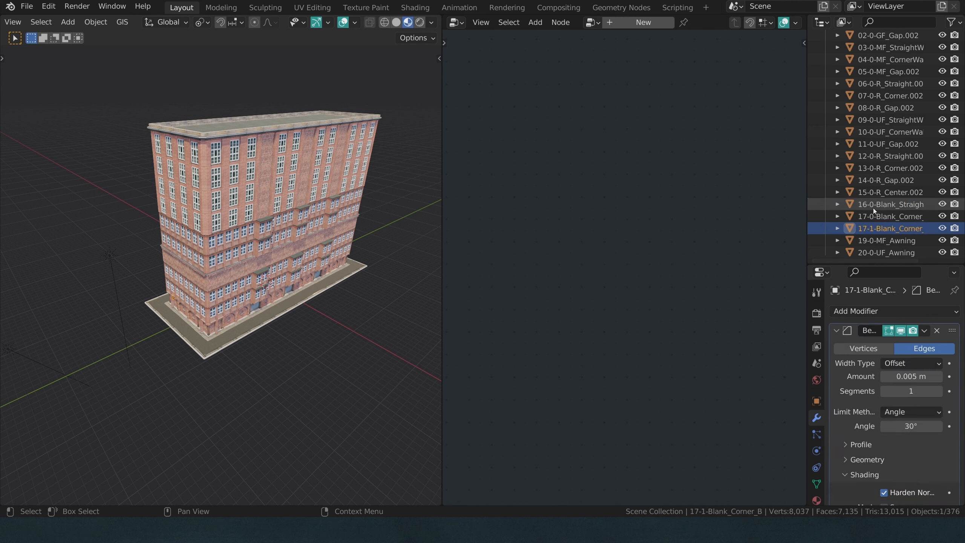
pyautogui.click(872, 208)
pyautogui.click(257, 264)
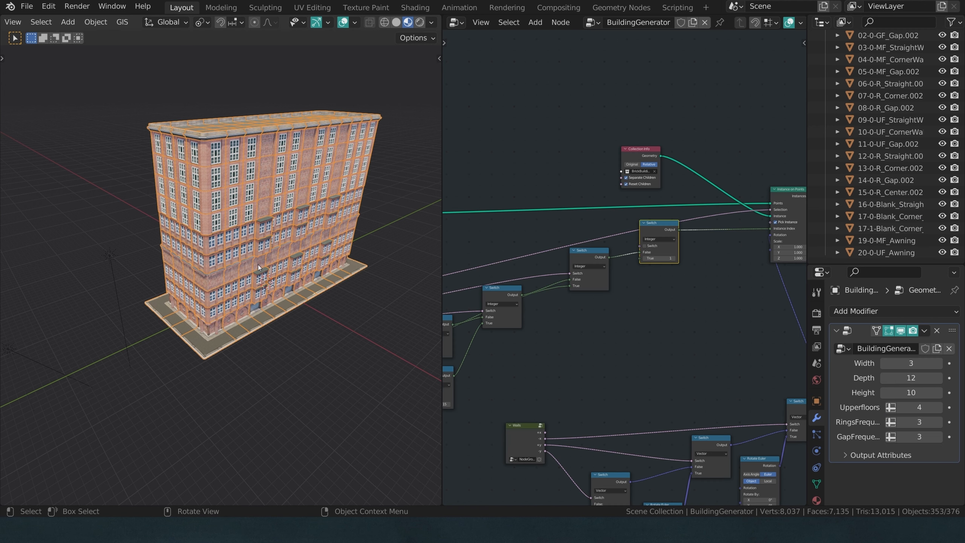
# - Set the new Switch node's True value to 16 and enable its Switch input
pyautogui.click(659, 258)
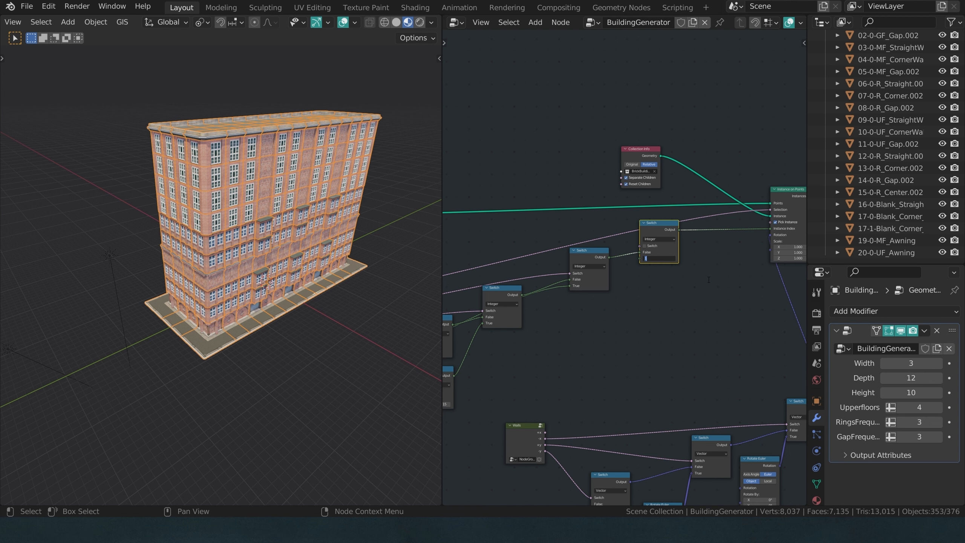
pyautogui.write('16')
pyautogui.press('Return')
pyautogui.scroll(2, 653, 257)
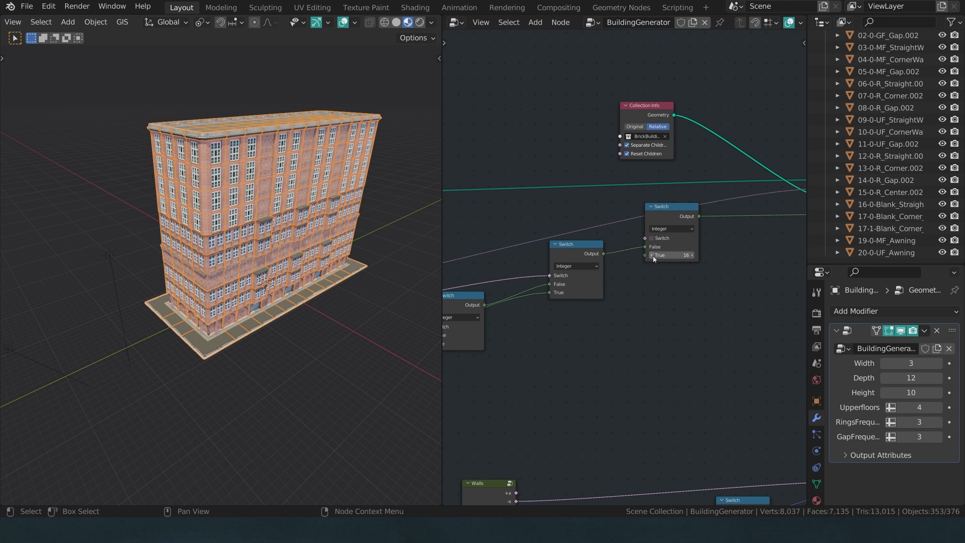
pyautogui.click(651, 239)
pyautogui.moveTo(243, 273); pyautogui.dragTo(297, 266, button='middle')
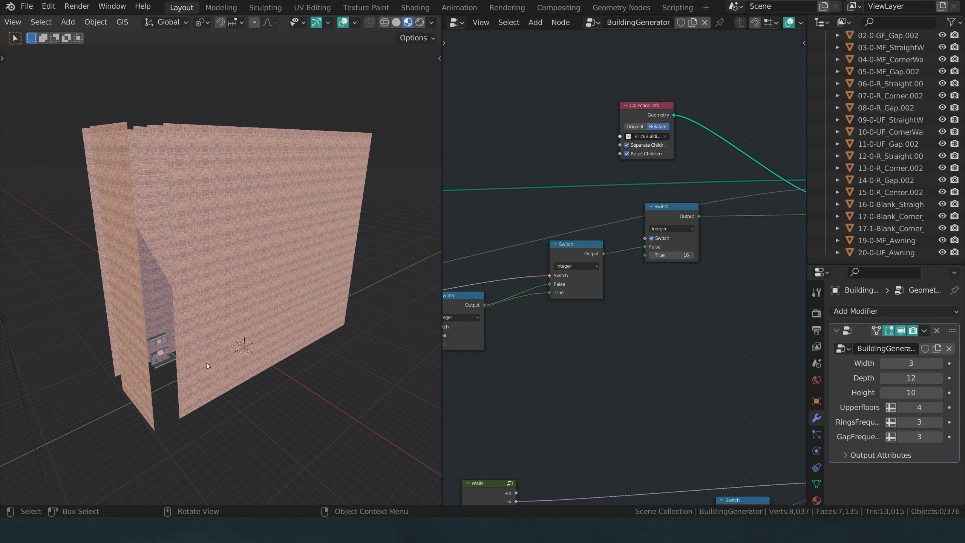
# - Detach the new Switch node from the chain and place it below the other Switch nodes
pyautogui.click(664, 213)
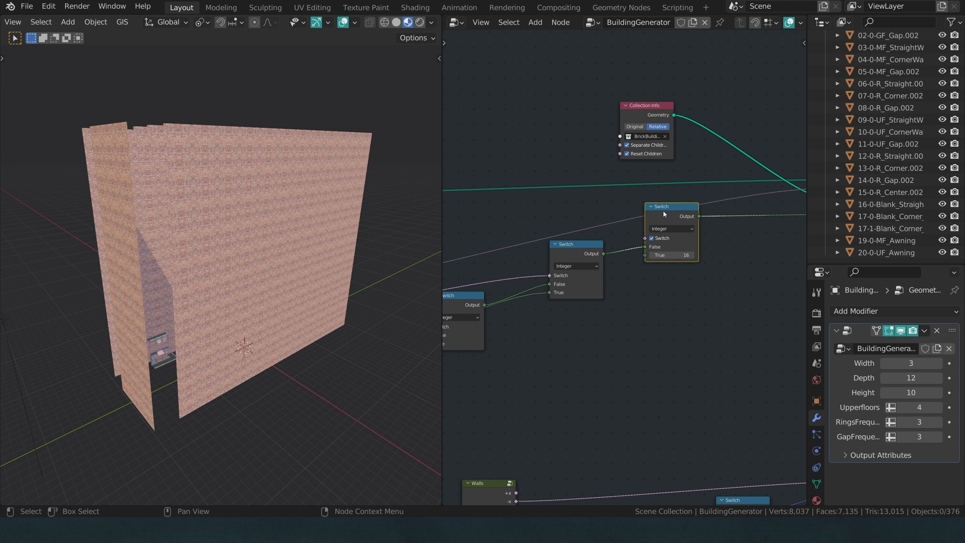
pyautogui.keyDown('alt'); pyautogui.moveTo(664, 209); pyautogui.dragTo(602, 350); pyautogui.keyUp('alt')
pyautogui.moveTo(584, 323); pyautogui.dragTo(641, 307, button='middle')
# - Test the last Switch node's effect by muting and unmuting it, and move it closer to Instance on Points
pyautogui.click(647, 266)
pyautogui.press('m')
pyautogui.press('m')
pyautogui.moveTo(639, 266); pyautogui.dragTo(777, 239)
pyautogui.moveTo(660, 332); pyautogui.dragTo(711, 310, button='middle')
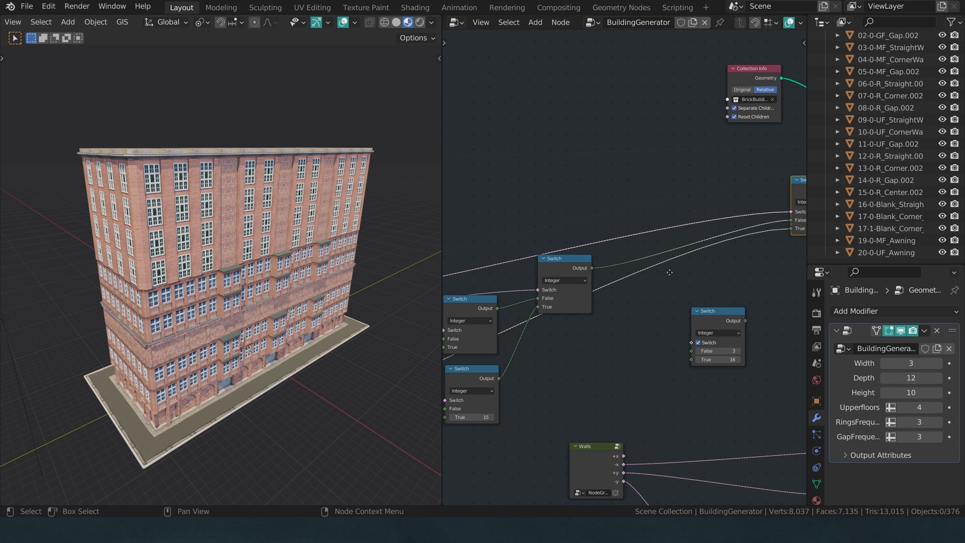
# - Move the detached Switch node aside, test the second-to-last Switch by muting it, and place that one beside the last Switch
pyautogui.moveTo(711, 312); pyautogui.dragTo(637, 332)
pyautogui.click(566, 263)
pyautogui.press('m')
pyautogui.press('m')
pyautogui.moveTo(568, 263); pyautogui.dragTo(741, 220)
pyautogui.press('m')
pyautogui.press('m')
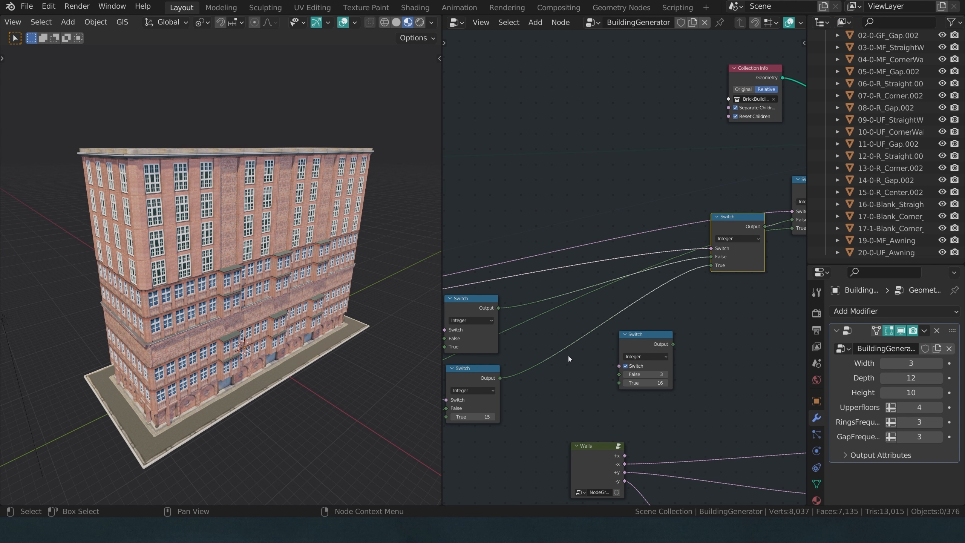
# - Insert the detached Switch node with True value 16 between the upper Switch node and the following Switch's False input
pyautogui.moveTo(491, 369); pyautogui.dragTo(560, 344, button='middle')
pyautogui.click(553, 317)
pyautogui.click(557, 357)
pyautogui.click(553, 320)
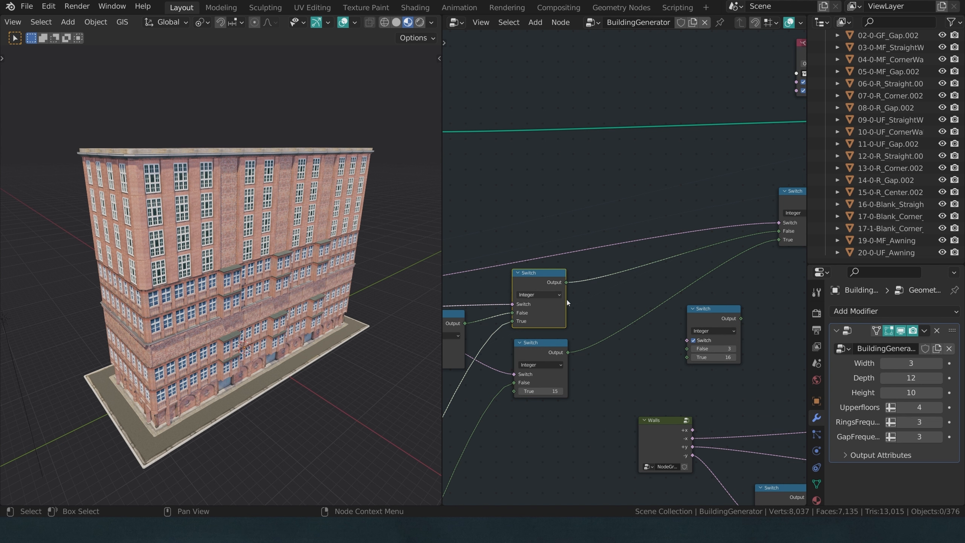
pyautogui.moveTo(721, 312); pyautogui.dragTo(622, 266)
# - Toggle the inserted Switch node's Switch input to compare the walls, and move the lower Switch node down
pyautogui.click(603, 294)
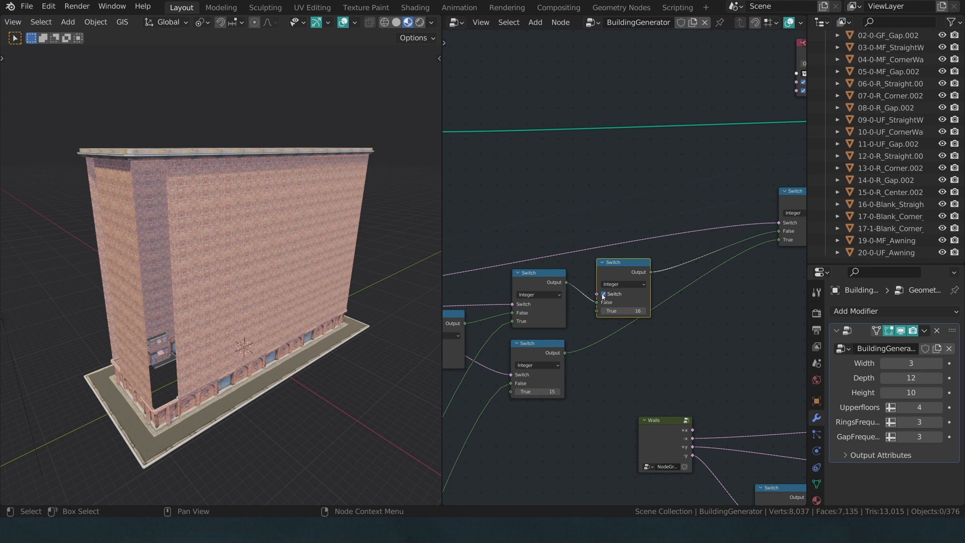
pyautogui.click(604, 294)
pyautogui.click(604, 295)
pyautogui.click(604, 295)
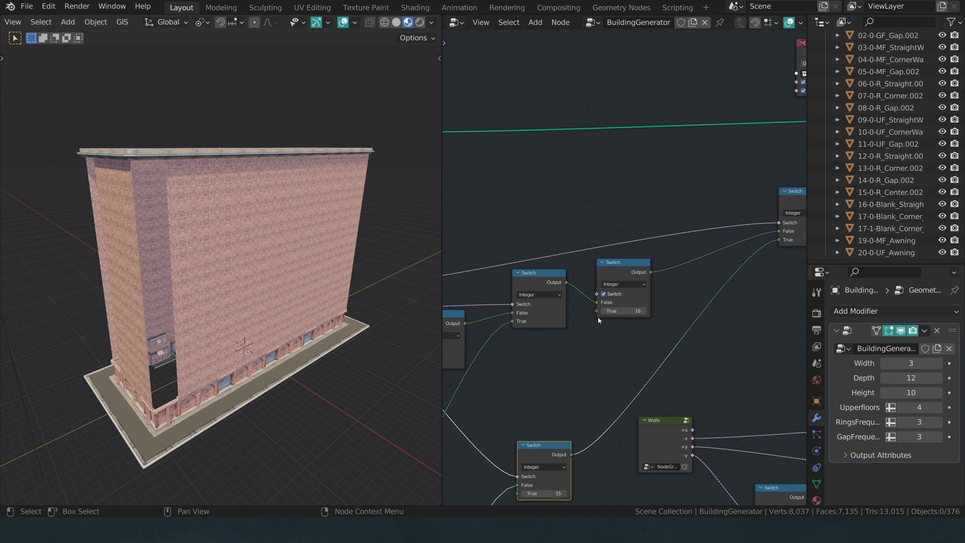
# - Examine the blank walls, roof edge and open corner of the generated building from several sides
pyautogui.moveTo(596, 311); pyautogui.dragTo(587, 355)
pyautogui.moveTo(340, 258); pyautogui.dragTo(223, 282, button='middle')
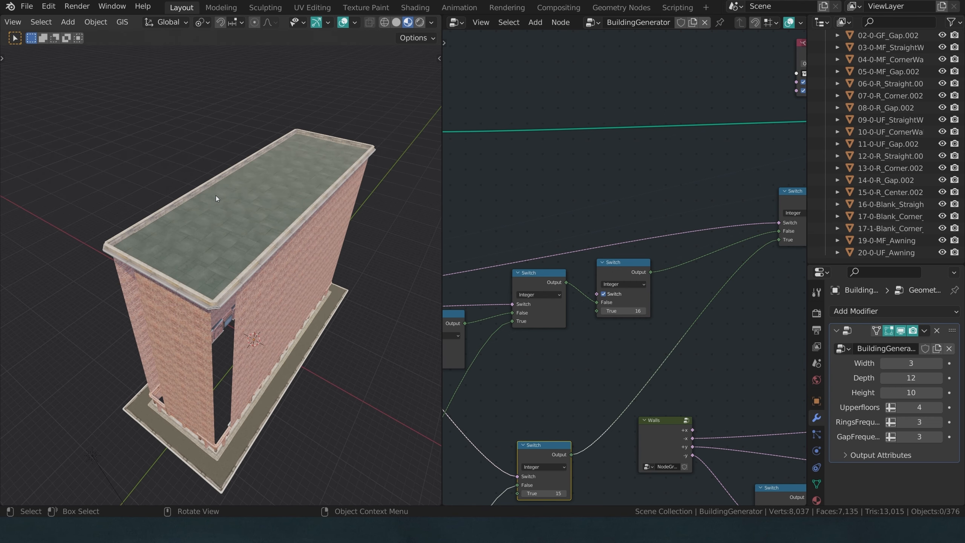
pyautogui.moveTo(292, 262); pyautogui.dragTo(256, 292, button='middle')
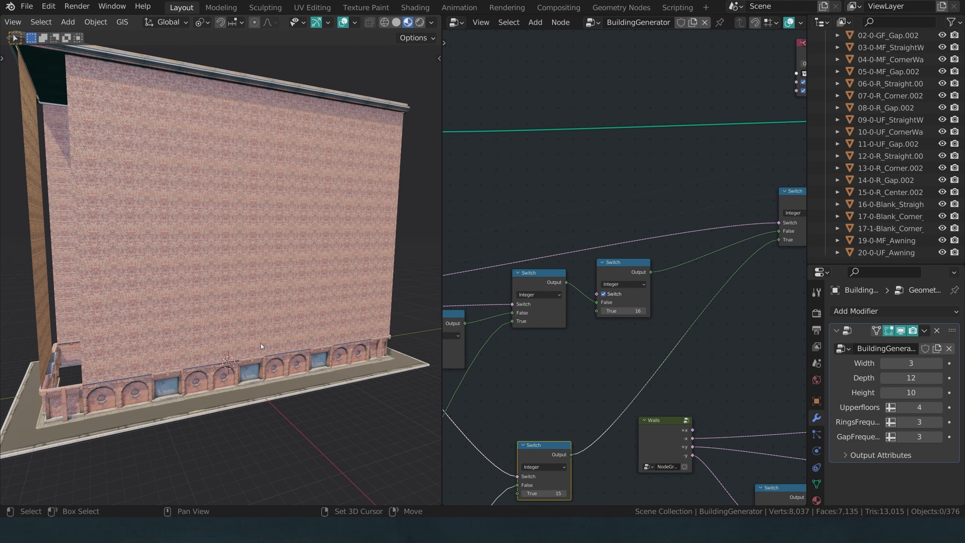
pyautogui.scroll(2, 275, 316)
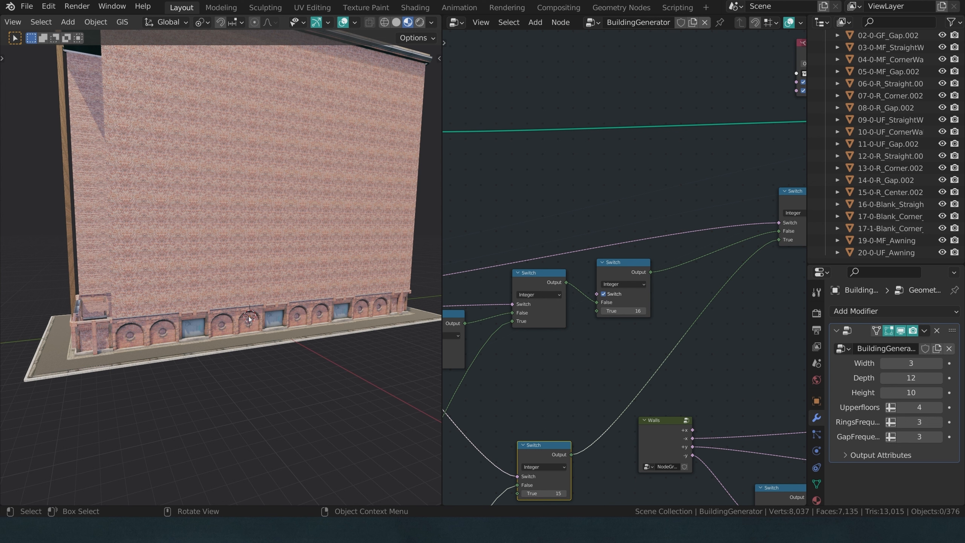
pyautogui.scroll(-1, 548, 429)
# - Switch the blank wall module off and on again, and inspect the building's open corner from above
pyautogui.moveTo(548, 431); pyautogui.dragTo(548, 422)
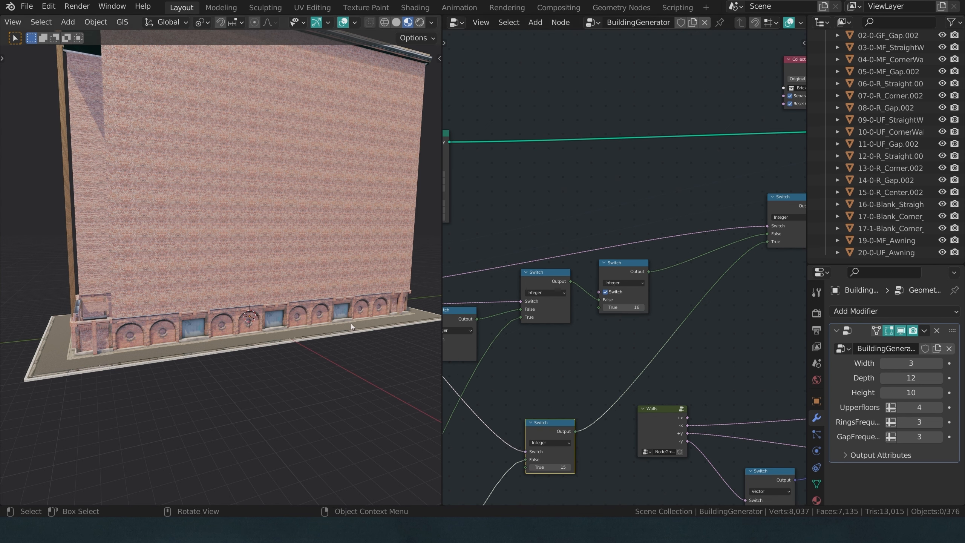
pyautogui.click(606, 292)
pyautogui.click(605, 291)
pyautogui.moveTo(143, 340); pyautogui.dragTo(148, 375, button='middle')
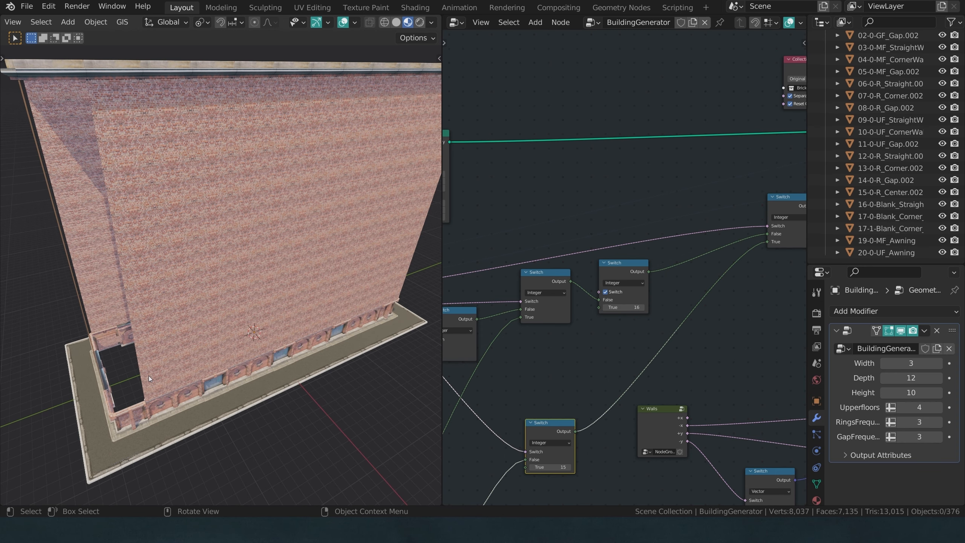
# - Inspect the building's open corner and shift the Switch node with True value 16 slightly aside
pyautogui.moveTo(598, 308); pyautogui.dragTo(573, 350)
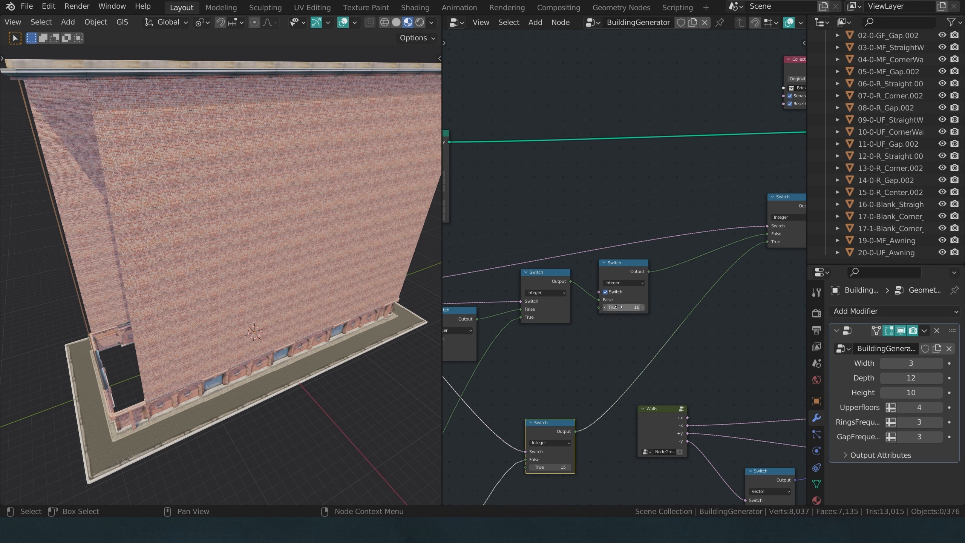
pyautogui.moveTo(314, 328); pyautogui.dragTo(146, 130, button='middle')
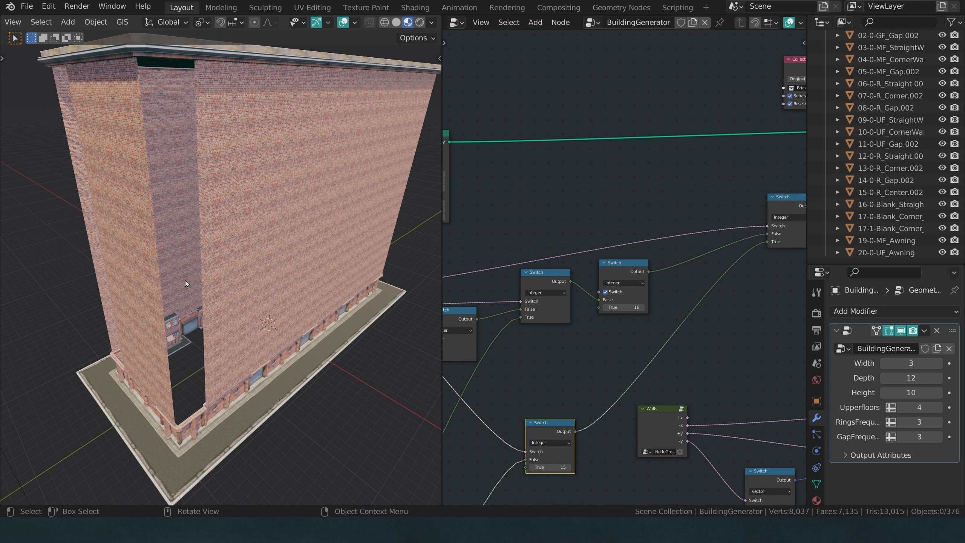
pyautogui.moveTo(620, 268); pyautogui.dragTo(626, 264)
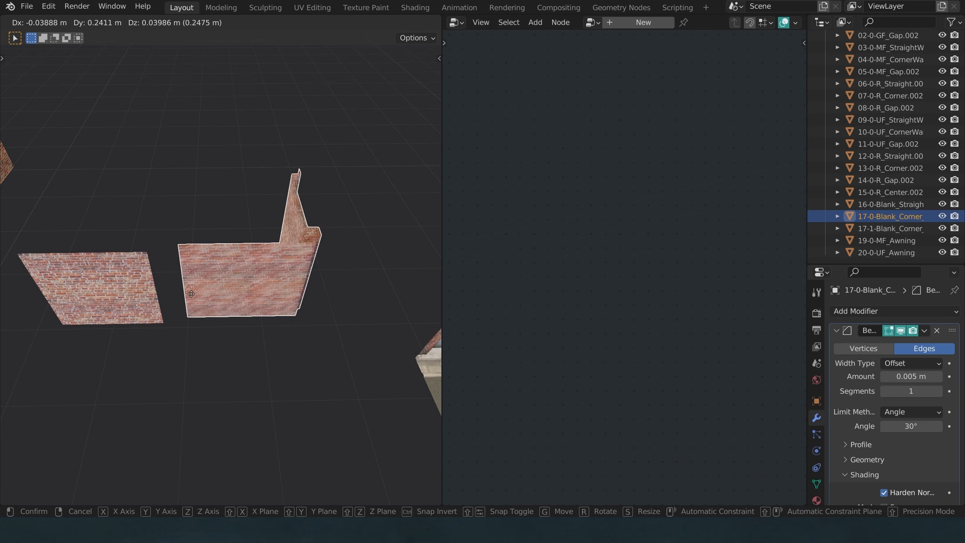
# - Move the 17-0 blank corner module flush against the end of the blank straight wall module
pyautogui.moveTo(205, 295); pyautogui.dragTo(152, 294)
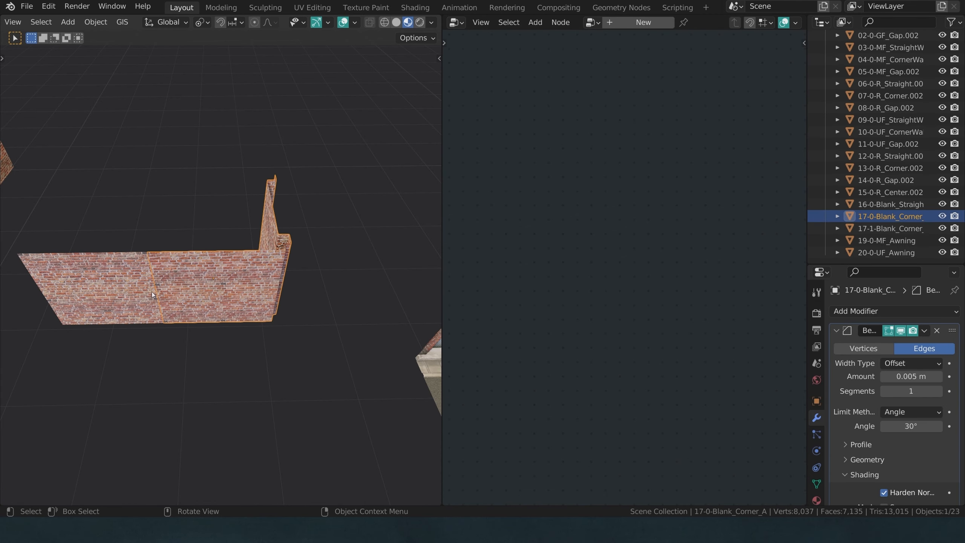
pyautogui.hotkey('shift', '`')
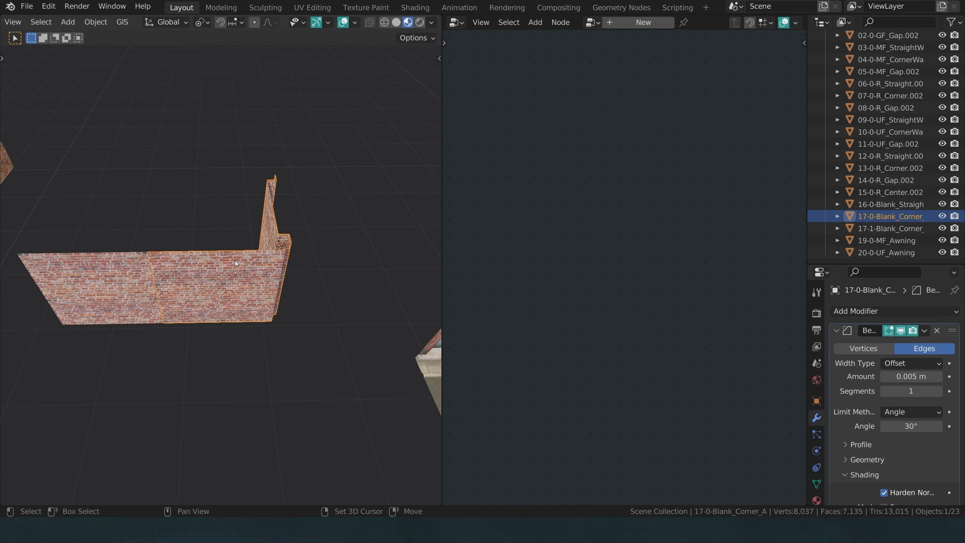
pyautogui.hotkey('shift', '`')
pyautogui.press('s')
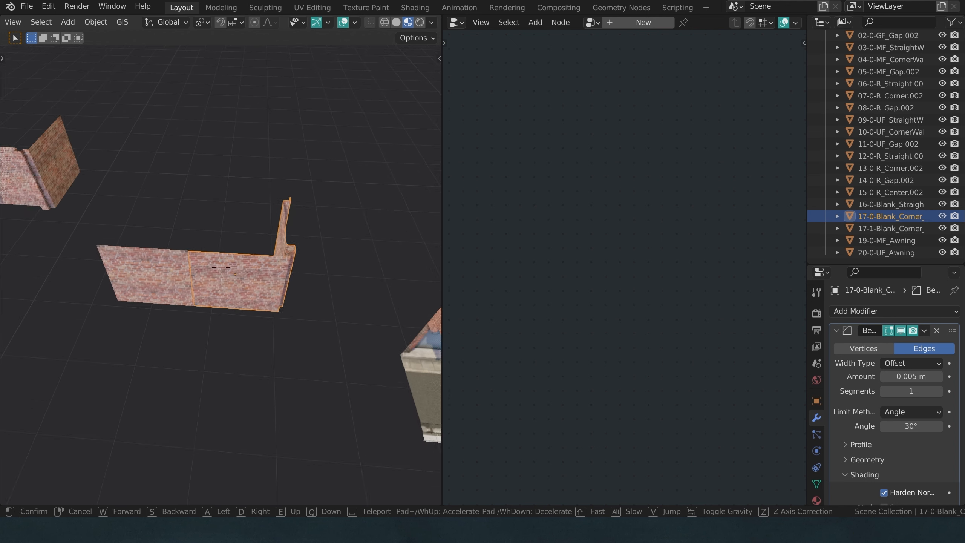
pyautogui.click(220, 266)
# - Undo the last changes to the blank corner modules and select the 17-0 corner module
pyautogui.hotkey('ctrl', 'z')
pyautogui.hotkey('ctrl', 'z')
pyautogui.hotkey('ctrl', 'z')
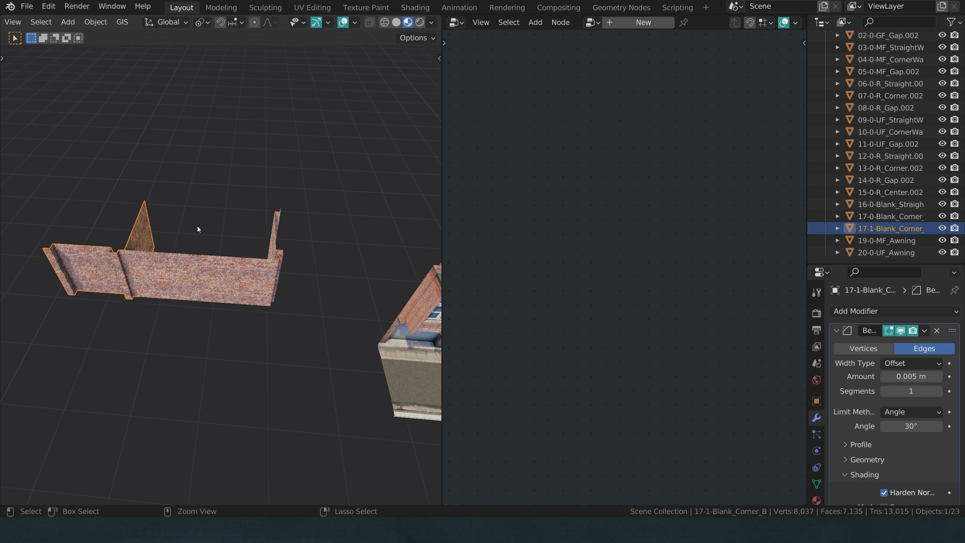
pyautogui.click(256, 225)
pyautogui.click(281, 256)
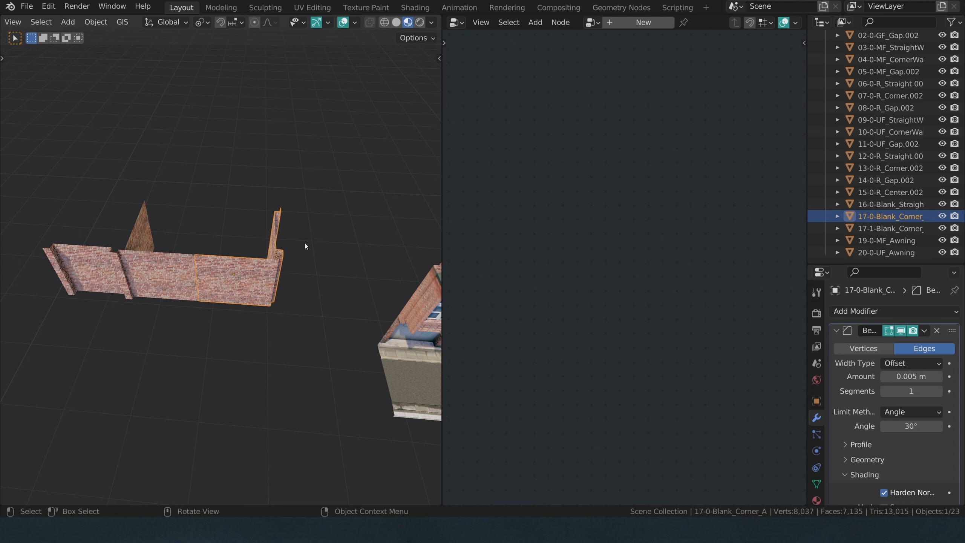
# - Try to mirror the 17-1 blank corner module along global Y with a scale of -1, and reselect the 17-0 module
pyautogui.click(92, 271)
pyautogui.press('s')
pyautogui.press('y')
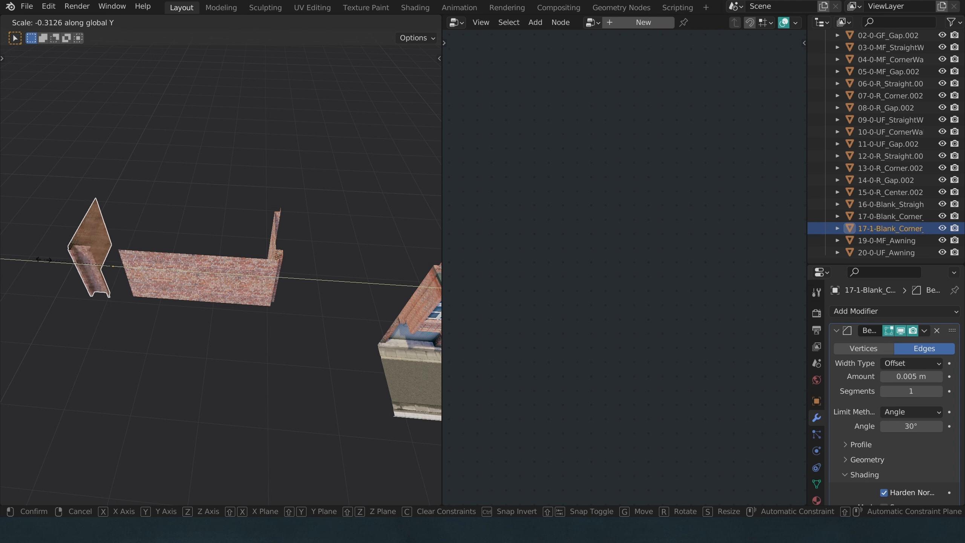
pyautogui.write('-1')
pyautogui.press('Return')
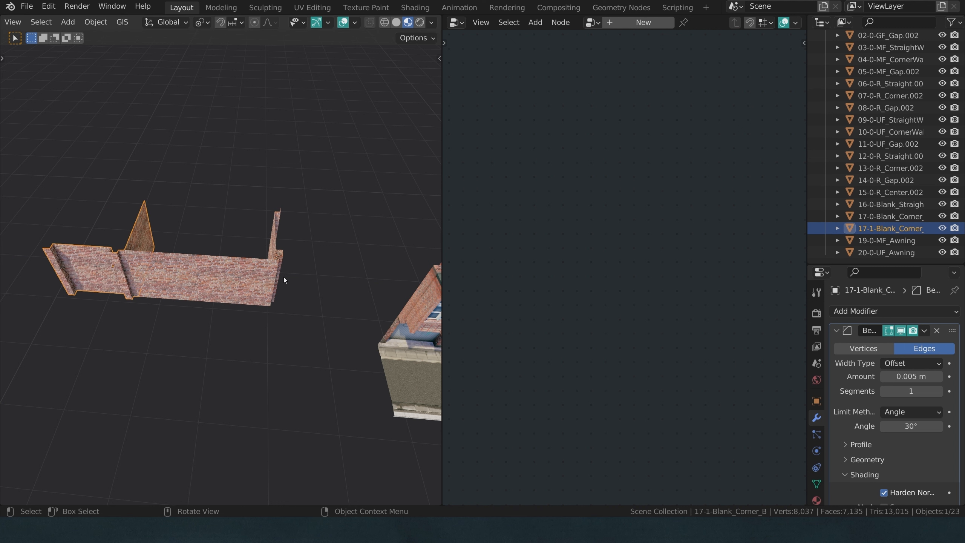
pyautogui.click(248, 282)
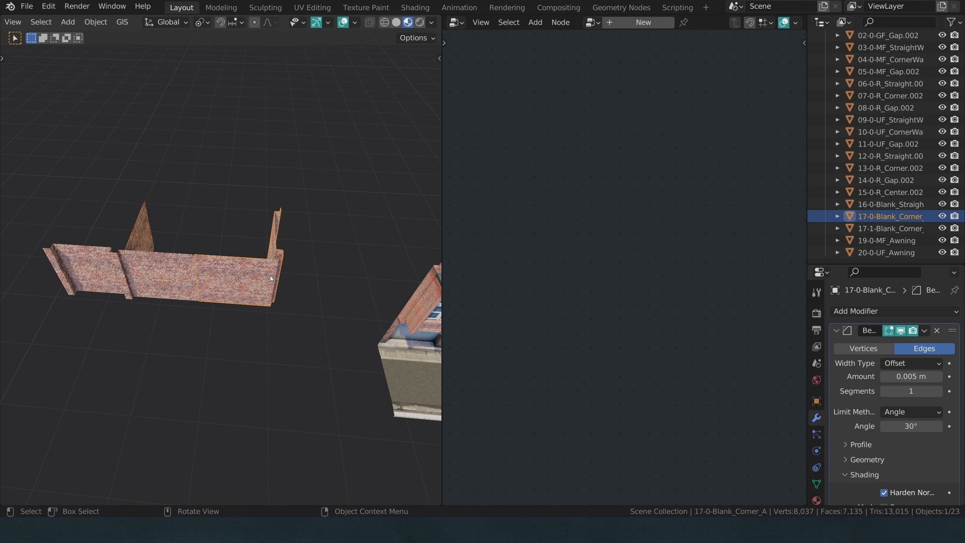
pyautogui.click(266, 324)
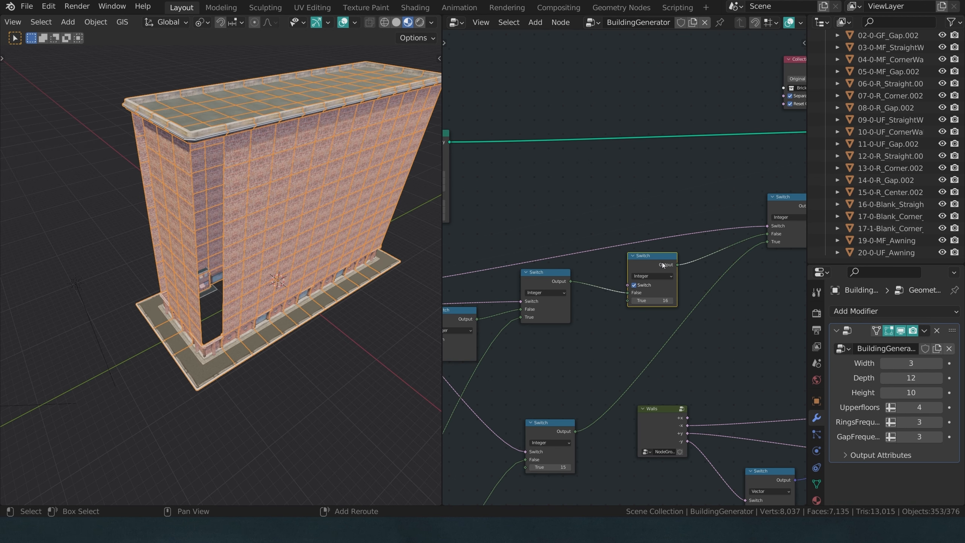
# - Duplicate the blank-wall Switch node, connect the copy's output to the original's True input, and set the copy's False value to 17
pyautogui.moveTo(663, 264); pyautogui.dragTo(678, 257)
pyautogui.hotkey('shift', 'd')
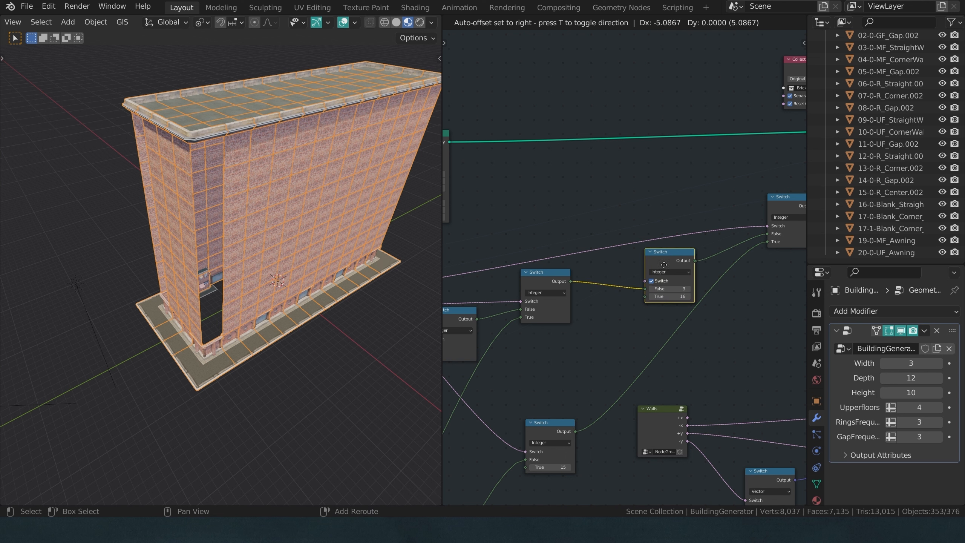
pyautogui.click(622, 307)
pyautogui.moveTo(636, 313); pyautogui.dragTo(649, 296)
pyautogui.doubleClick(626, 341)
pyautogui.write('17')
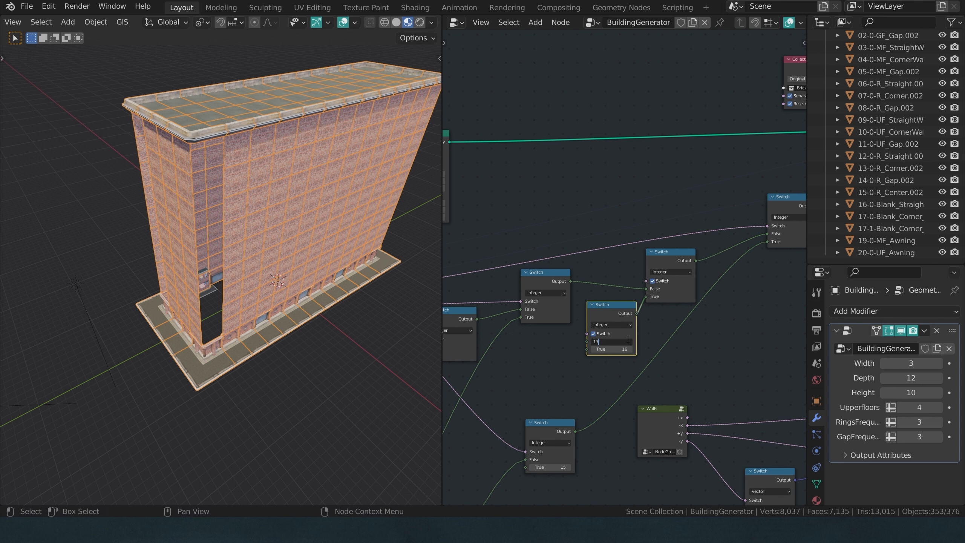
pyautogui.press('Return')
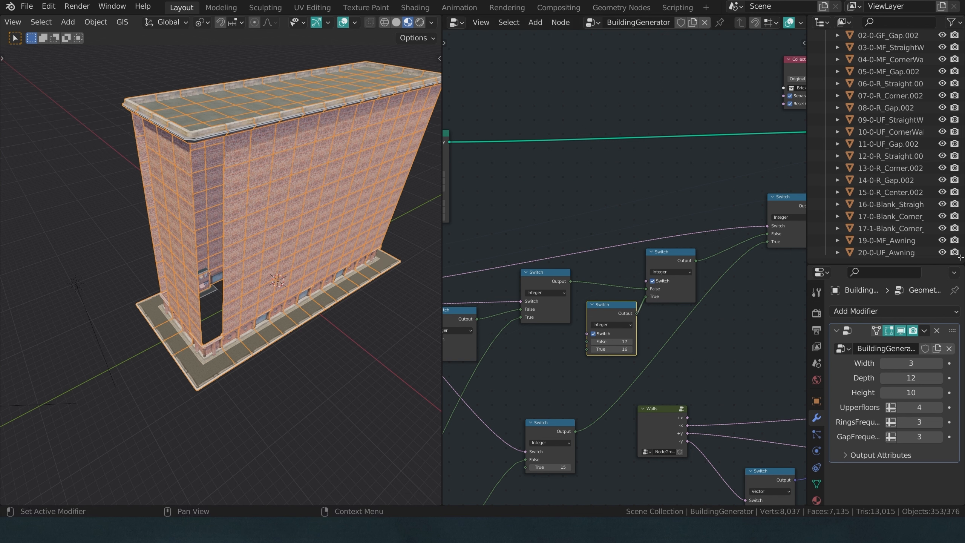
pyautogui.click(898, 221)
pyautogui.hotkey('ctrl', 'z')
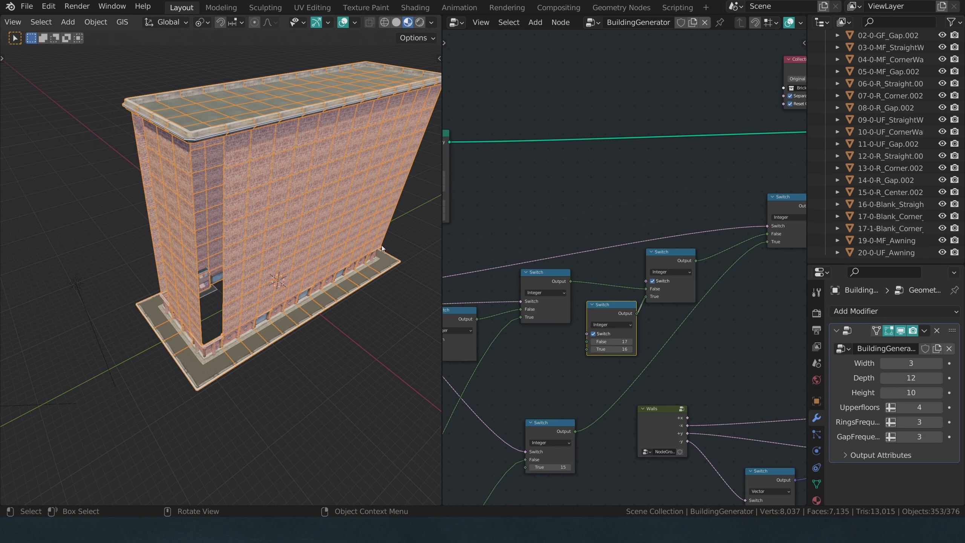
# - Toggle the duplicated Switch node's Switch input repeatedly to compare modules 16 and 17 on the building
pyautogui.click(593, 335)
pyautogui.click(592, 335)
pyautogui.click(592, 335)
pyautogui.click(592, 335)
pyautogui.click(592, 335)
pyautogui.click(592, 335)
pyautogui.click(592, 335)
pyautogui.click(592, 335)
pyautogui.click(593, 335)
pyautogui.click(592, 335)
pyautogui.click(593, 335)
pyautogui.click(592, 335)
pyautogui.click(592, 335)
# - Connect the Masks node's Corners output to the duplicated Switch node's Switch input
pyautogui.scroll(-1, 642, 373)
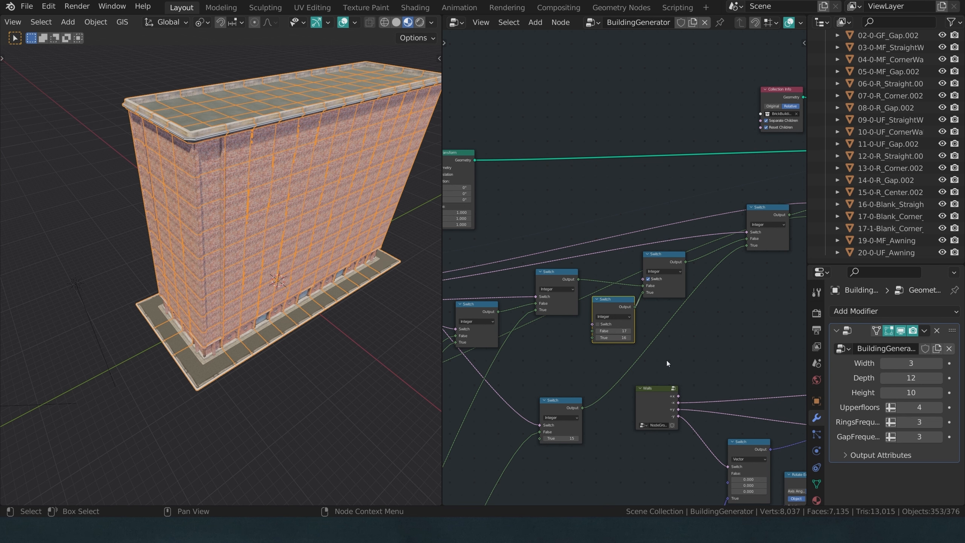
pyautogui.scroll(-3, 570, 323)
pyautogui.moveTo(495, 312); pyautogui.dragTo(701, 299, button='middle')
pyautogui.scroll(1, 684, 285)
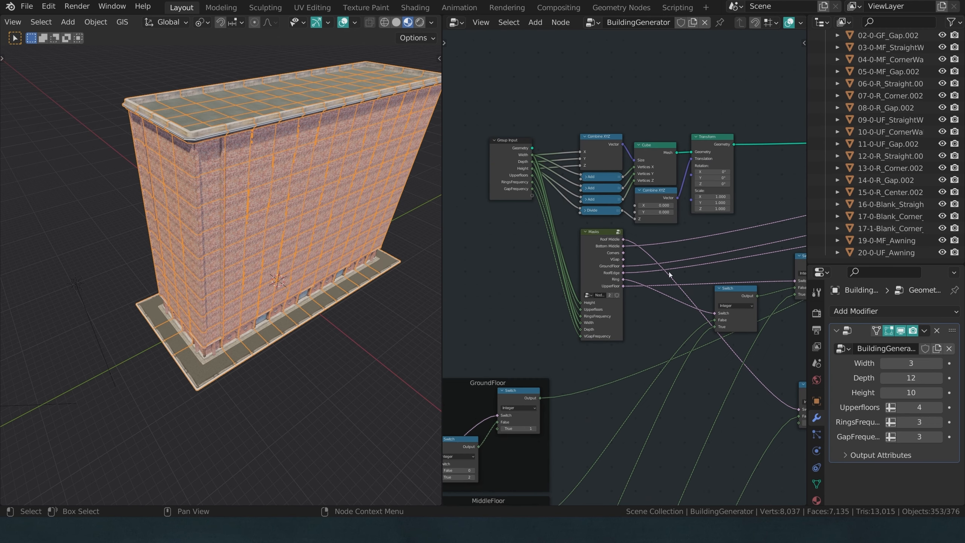
pyautogui.scroll(2, 665, 269)
pyautogui.moveTo(622, 247); pyautogui.dragTo(627, 324)
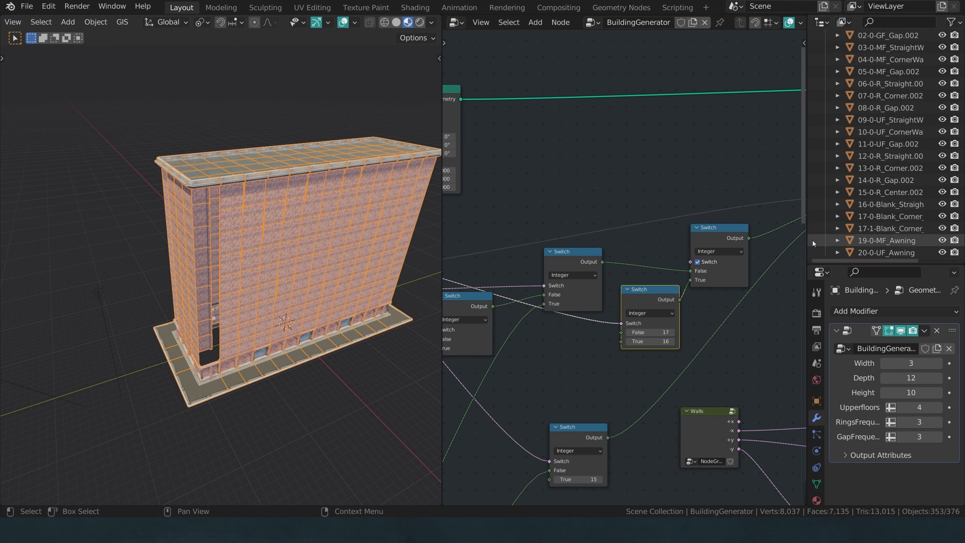
# - Swap the corner Switch node's values, setting False to 16 and True to 17
pyautogui.scroll(-1, 492, 336)
pyautogui.scroll(-2, 492, 336)
pyautogui.moveTo(491, 336); pyautogui.dragTo(703, 403, button='middle')
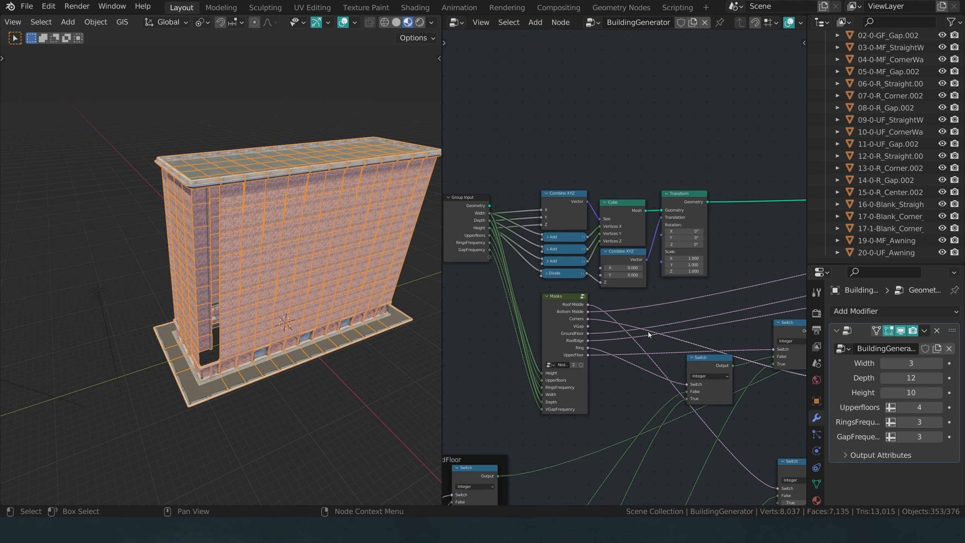
pyautogui.moveTo(753, 364); pyautogui.dragTo(536, 342, button='middle')
pyautogui.scroll(3, 537, 342)
pyautogui.moveTo(657, 408); pyautogui.dragTo(633, 374, button='middle')
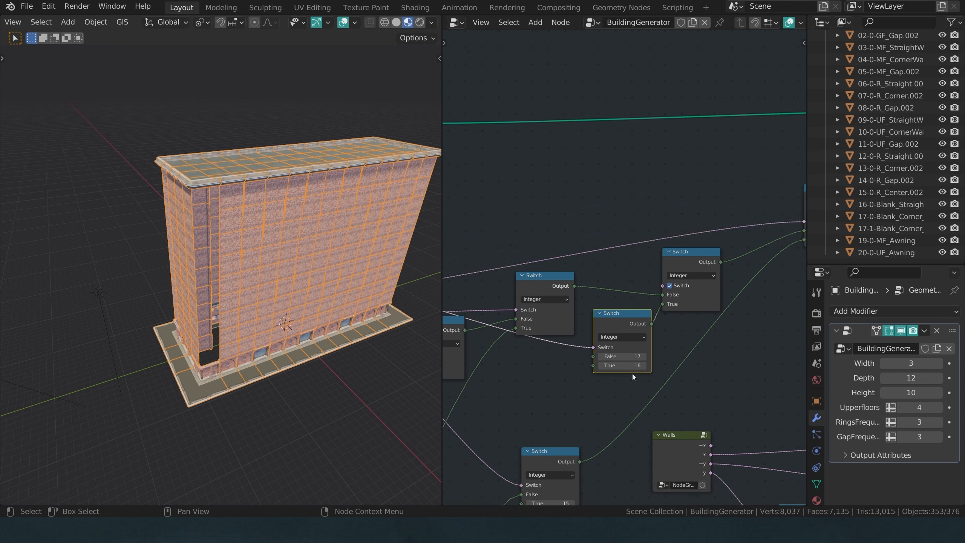
pyautogui.scroll(1, 632, 374)
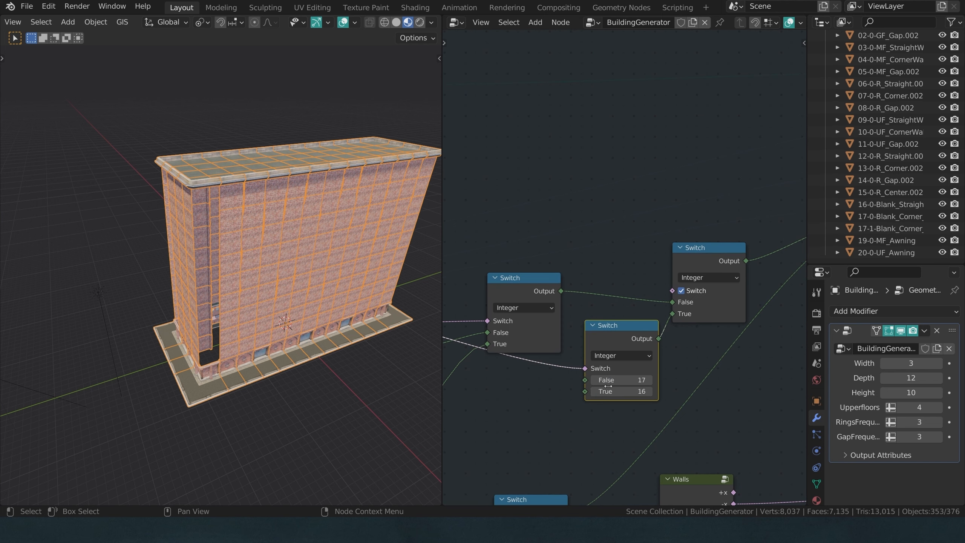
pyautogui.click(651, 392)
pyautogui.click(594, 381)
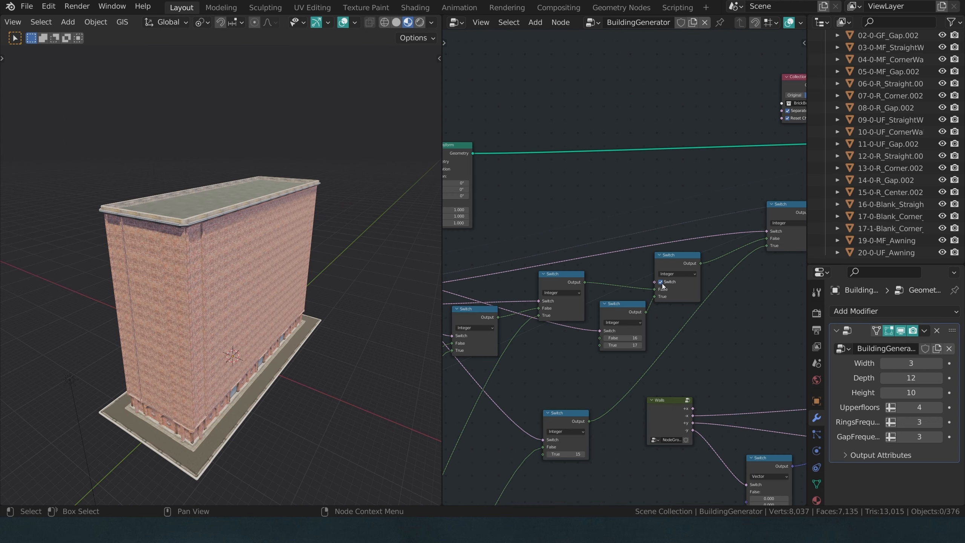
# - Toggle the Switch input of the node fed by the corner Switch to compare blank and regular walls
pyautogui.click(660, 282)
pyautogui.click(661, 281)
pyautogui.click(661, 282)
pyautogui.click(661, 282)
pyautogui.click(661, 282)
pyautogui.click(661, 282)
pyautogui.click(661, 282)
pyautogui.click(661, 282)
# - Reposition the blank-wall Switch and Walls nodes, and connect the Walls node's +x output to that Switch node's Switch input
pyautogui.moveTo(672, 285); pyautogui.dragTo(701, 276)
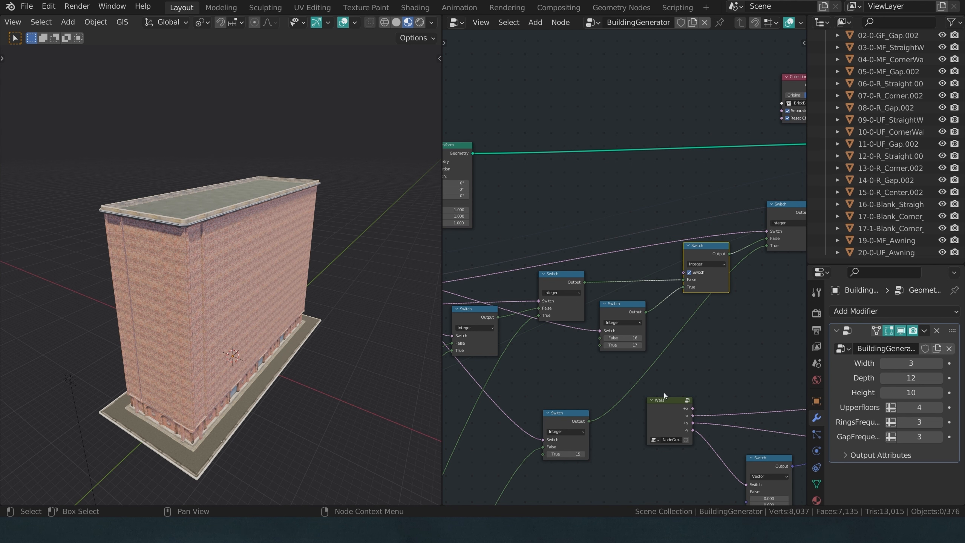
pyautogui.click(667, 407)
pyautogui.moveTo(701, 398); pyautogui.dragTo(647, 328, button='middle')
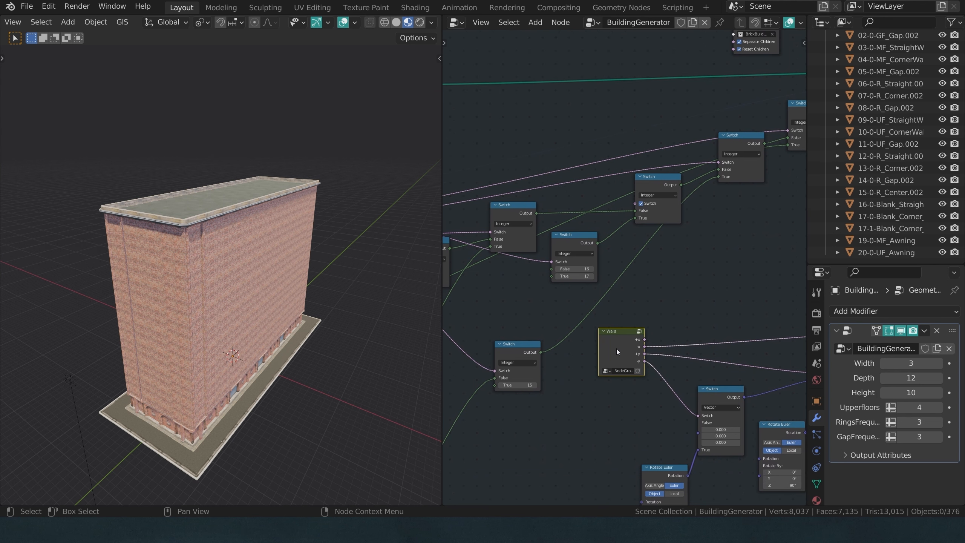
pyautogui.moveTo(617, 349); pyautogui.dragTo(637, 204)
# - Examine the windowed facades and the blank wall of the building from several sides
pyautogui.hotkey('shift', '`')
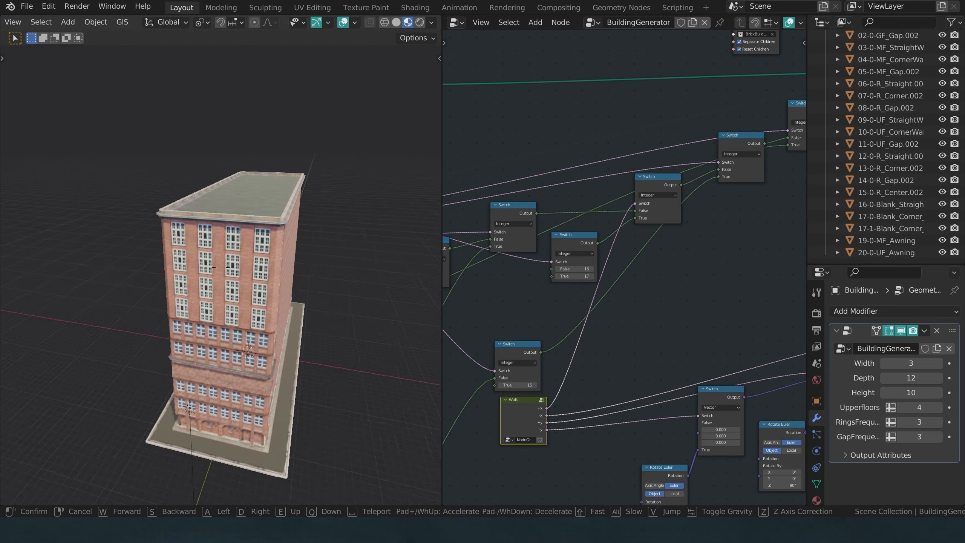
pyautogui.press('a')
pyautogui.press('d')
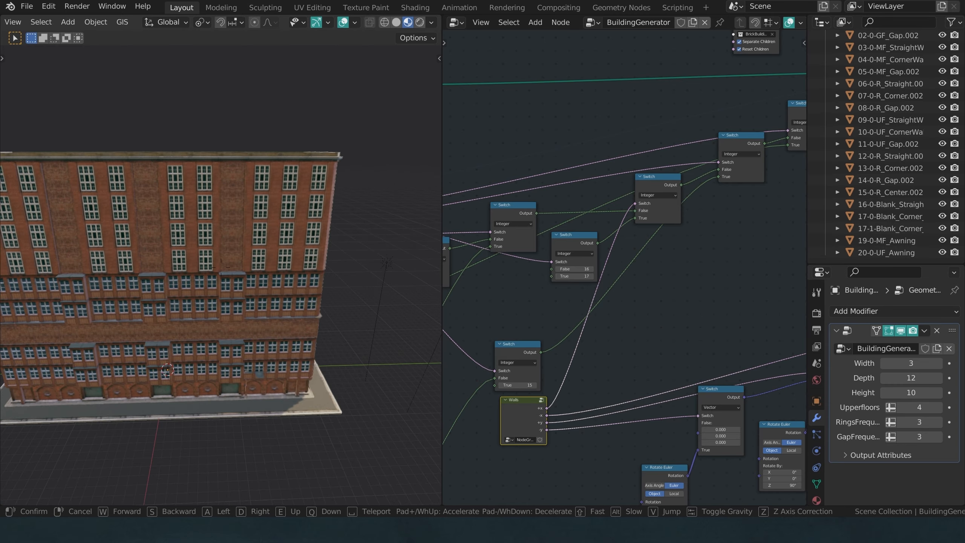
pyautogui.press('d')
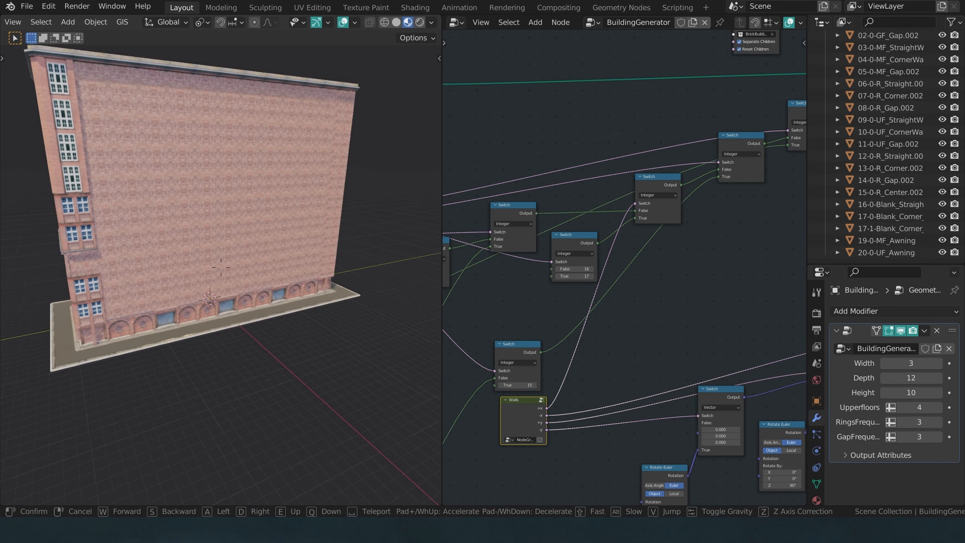
pyautogui.press('Escape')
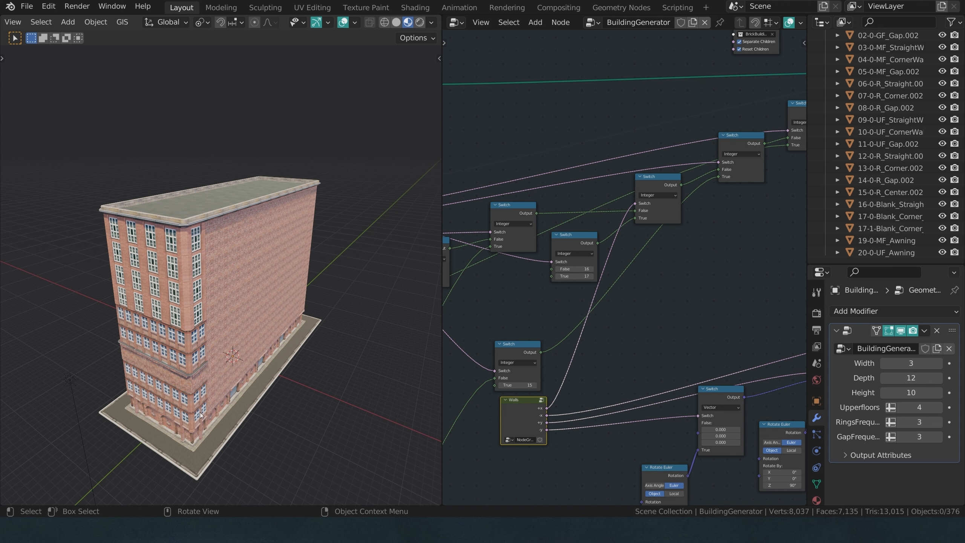
pyautogui.hotkey('shift', '`')
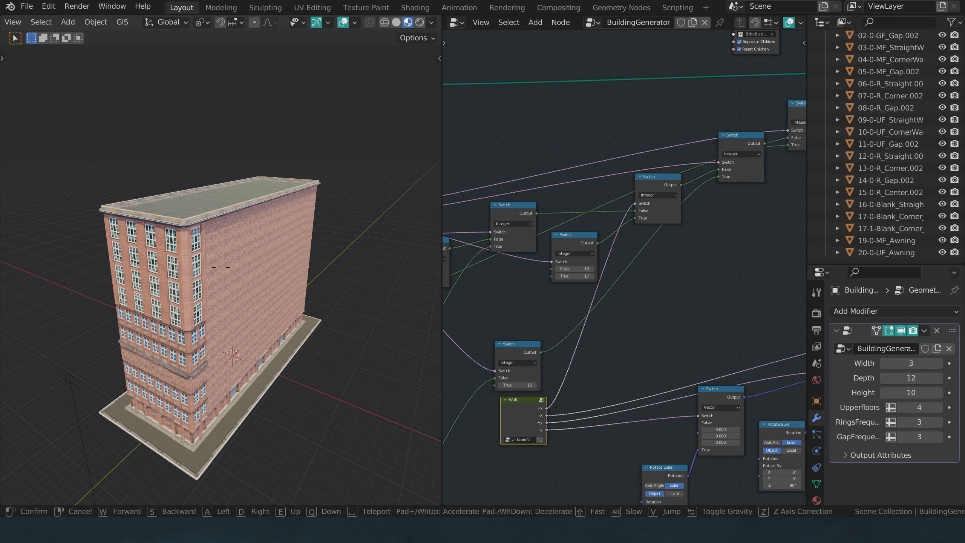
pyautogui.press('d')
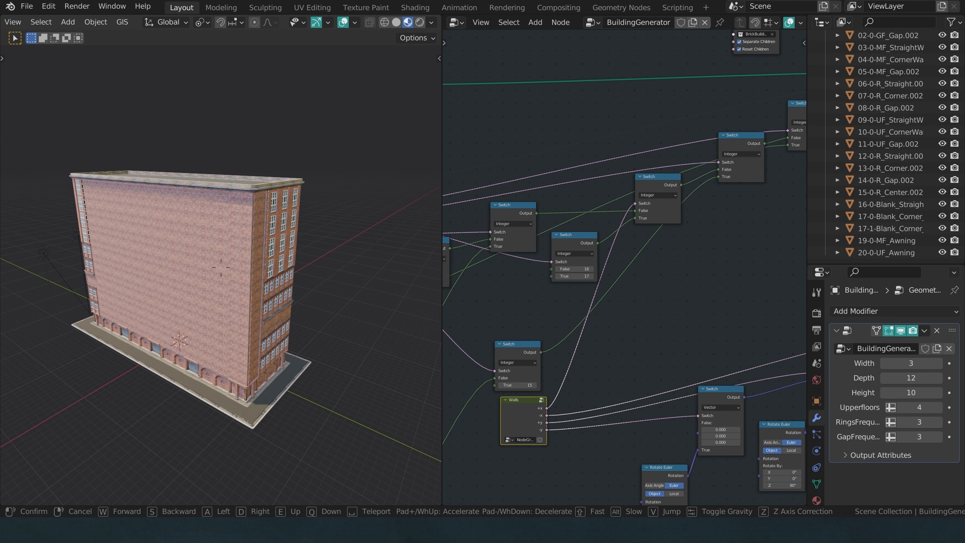
pyautogui.press('Escape')
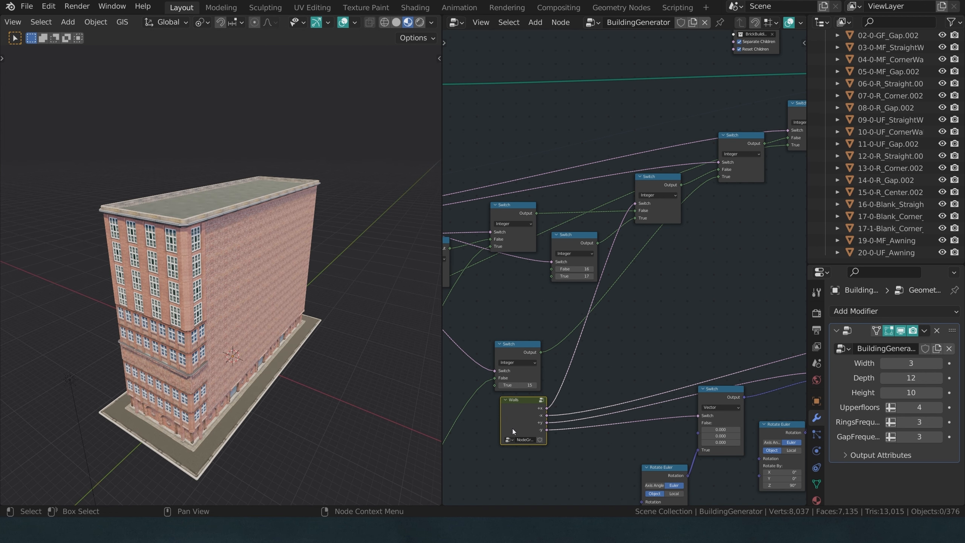
# - Open the Walls node group, select its Group Output node, and show the group's output settings
pyautogui.moveTo(523, 405); pyautogui.dragTo(531, 332, button='middle')
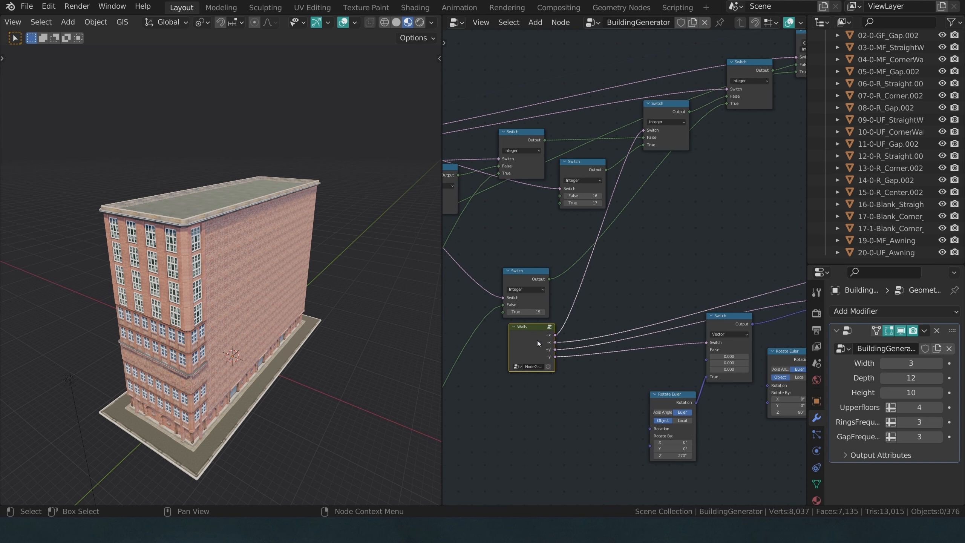
pyautogui.press('Tab')
pyautogui.scroll(-4, 611, 274)
pyautogui.moveTo(614, 269); pyautogui.dragTo(726, 386, button='middle')
pyautogui.click(612, 327)
pyautogui.press('n')
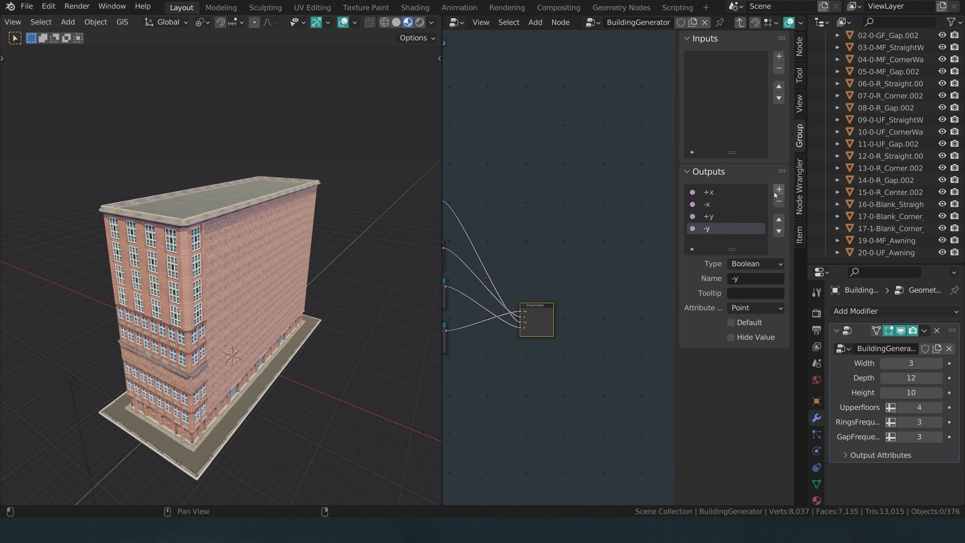
# - Add a duplicate of each of the Walls group's outputs +x, -x, +y and -y
pyautogui.click(735, 193)
pyautogui.click(779, 190)
pyautogui.click(732, 215)
pyautogui.click(779, 190)
pyautogui.scroll(-1, 734, 228)
pyautogui.click(733, 228)
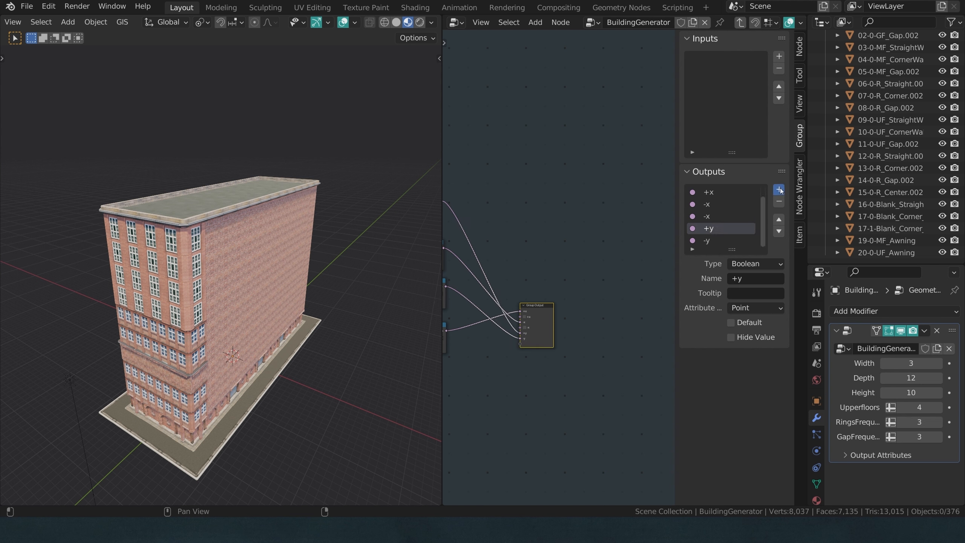
pyautogui.click(779, 189)
pyautogui.scroll(-1, 734, 235)
pyautogui.click(734, 240)
pyautogui.click(779, 189)
pyautogui.scroll(6, 580, 332)
pyautogui.moveTo(538, 350); pyautogui.dragTo(603, 285, button='middle')
pyautogui.scroll(3, 603, 285)
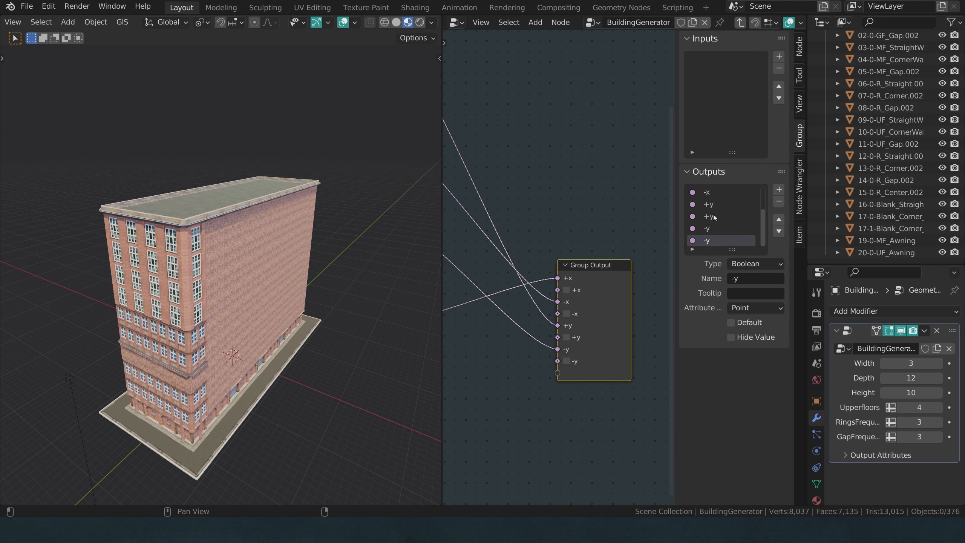
# - Rename the duplicated group outputs as +x_Full, -x_Full, +y_Full and -y_Full
pyautogui.scroll(3, 719, 213)
pyautogui.click(720, 207)
pyautogui.doubleClick(720, 206)
pyautogui.write('_Full')
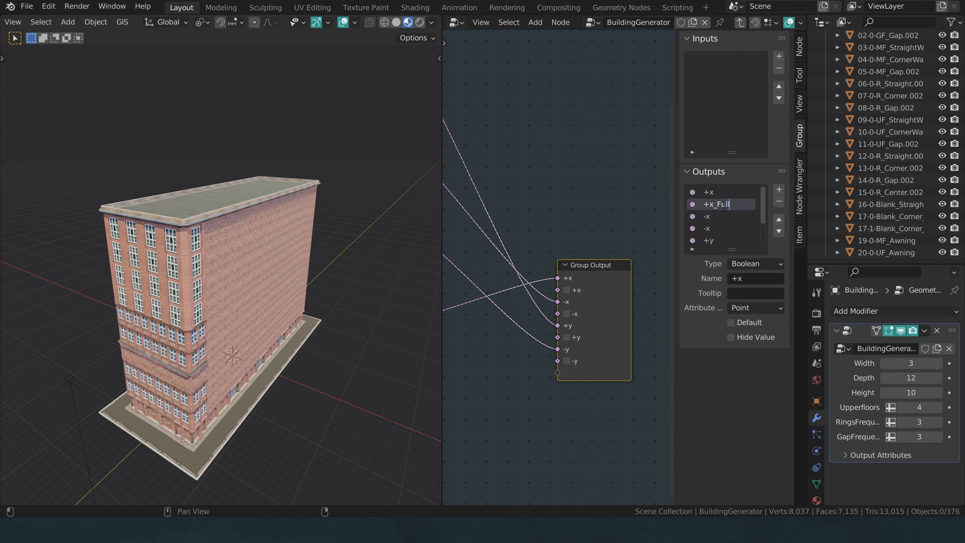
pyautogui.press('Return')
pyautogui.doubleClick(714, 228)
pyautogui.write('_Full')
pyautogui.press('Return')
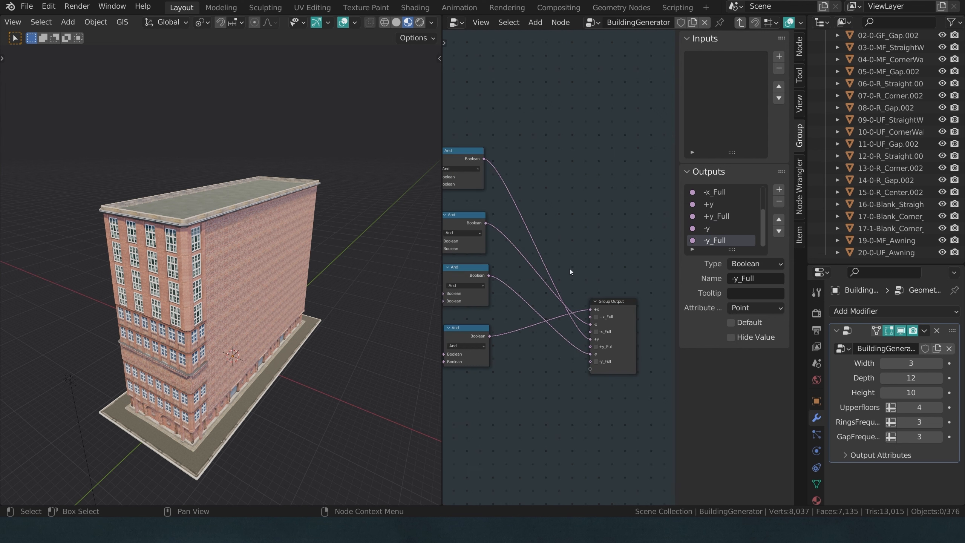
# - Connect the equality comparison nodes' results directly to the matching _Full sockets of the Group Output, and exit the Walls group
pyautogui.click(619, 308)
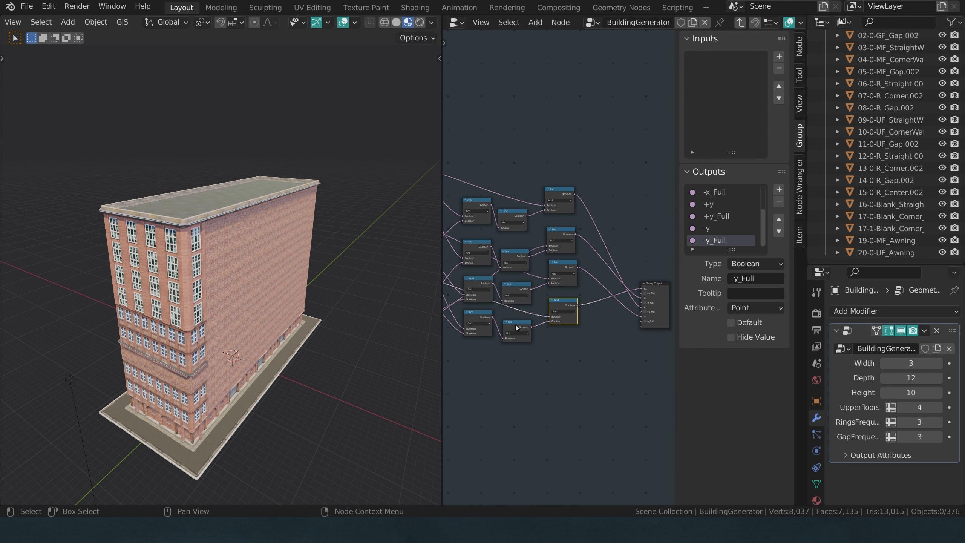
pyautogui.moveTo(515, 328); pyautogui.dragTo(610, 355, button='middle')
pyautogui.moveTo(494, 302); pyautogui.dragTo(552, 323)
pyautogui.click(479, 265)
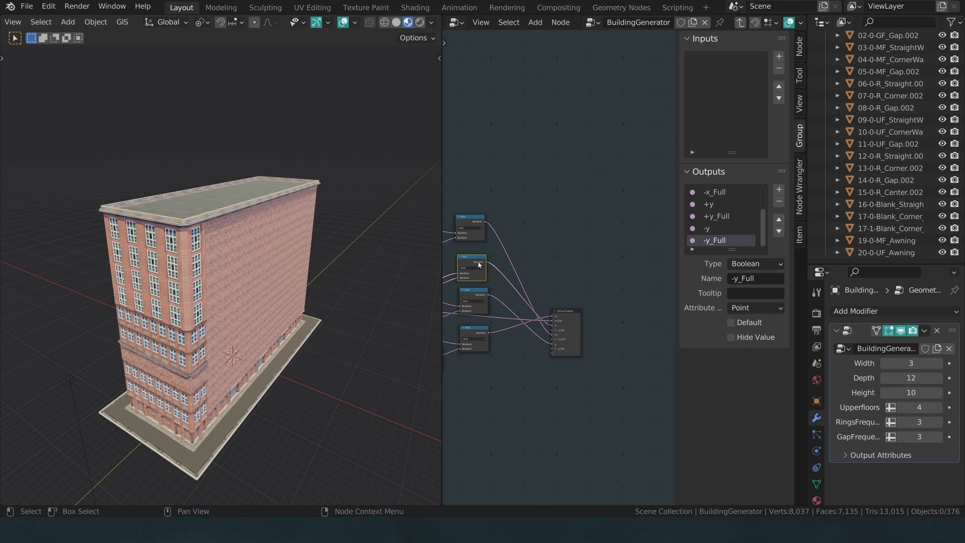
pyautogui.moveTo(480, 265); pyautogui.dragTo(618, 262, button='middle')
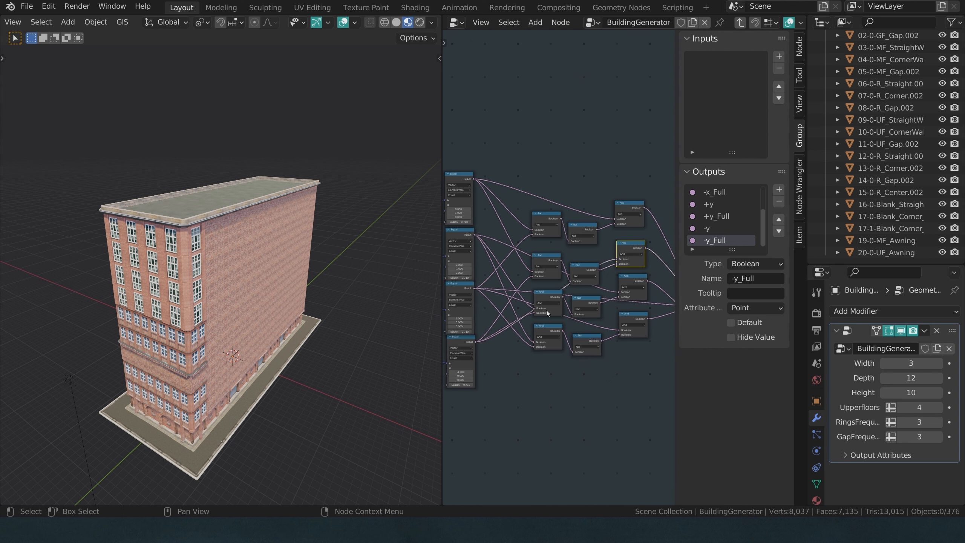
pyautogui.moveTo(464, 340); pyautogui.dragTo(613, 308)
pyautogui.click(614, 309)
pyautogui.moveTo(618, 279); pyautogui.dragTo(648, 310, button='middle')
pyautogui.moveTo(472, 249); pyautogui.dragTo(623, 355)
pyautogui.moveTo(547, 304); pyautogui.dragTo(646, 324, button='middle')
pyautogui.keyDown('alt'); pyautogui.moveTo(655, 330); pyautogui.dragTo(611, 352); pyautogui.keyUp('alt')
pyautogui.press('Tab')
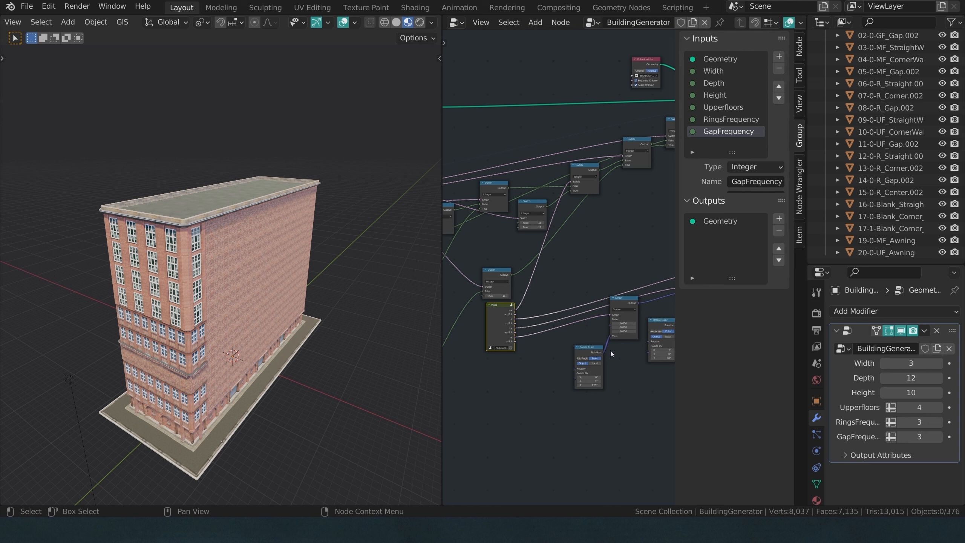
# - Reconnect the blank-wall Switch node's Switch input from the Walls node's +x output to +x_Full
pyautogui.click(565, 290)
pyautogui.scroll(3, 533, 350)
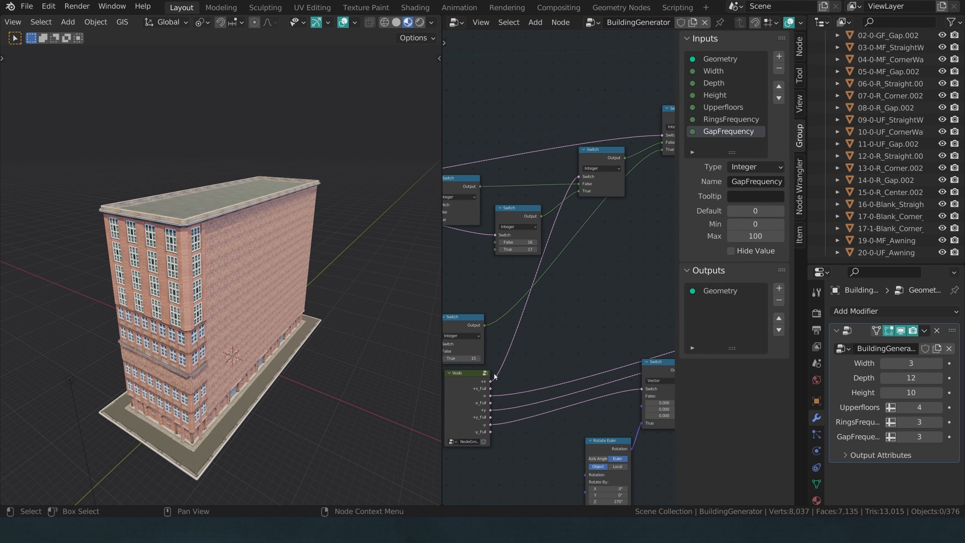
pyautogui.moveTo(534, 364); pyautogui.dragTo(535, 372)
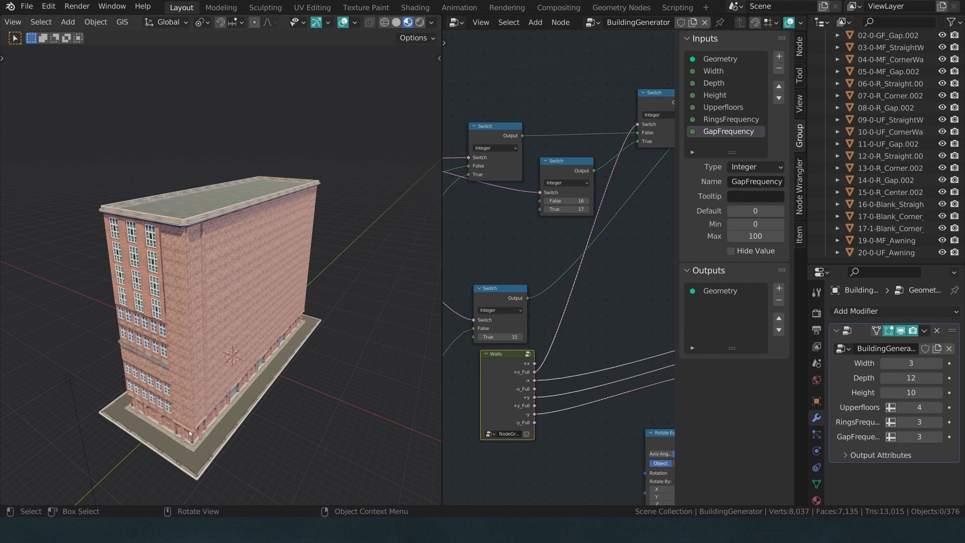
# - Examine the blank corners where the blank wall meets the windowed facades, flying around both ends of the building
pyautogui.moveTo(324, 378); pyautogui.dragTo(223, 327, button='middle')
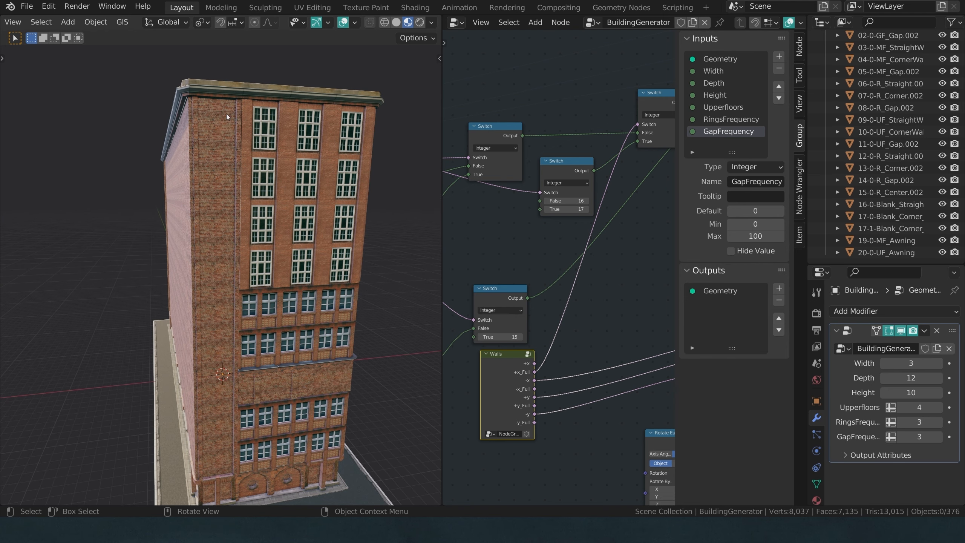
pyautogui.hotkey('shift', '`')
pyautogui.press('w')
pyautogui.press('s')
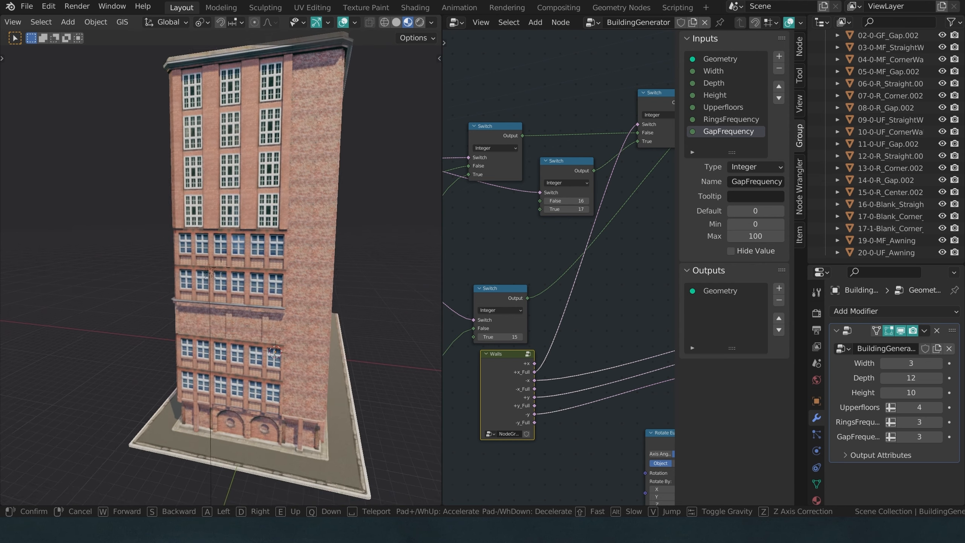
pyautogui.press('w')
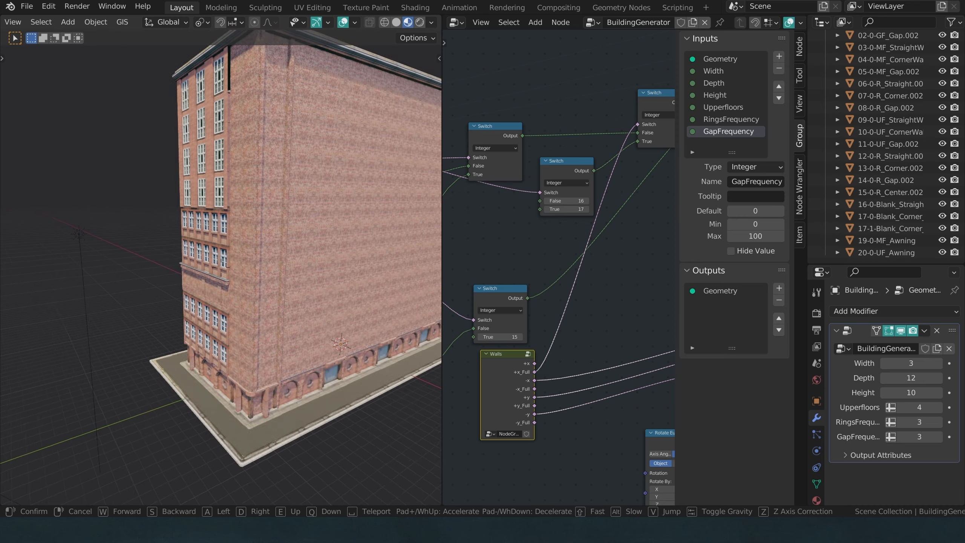
pyautogui.click(217, 283)
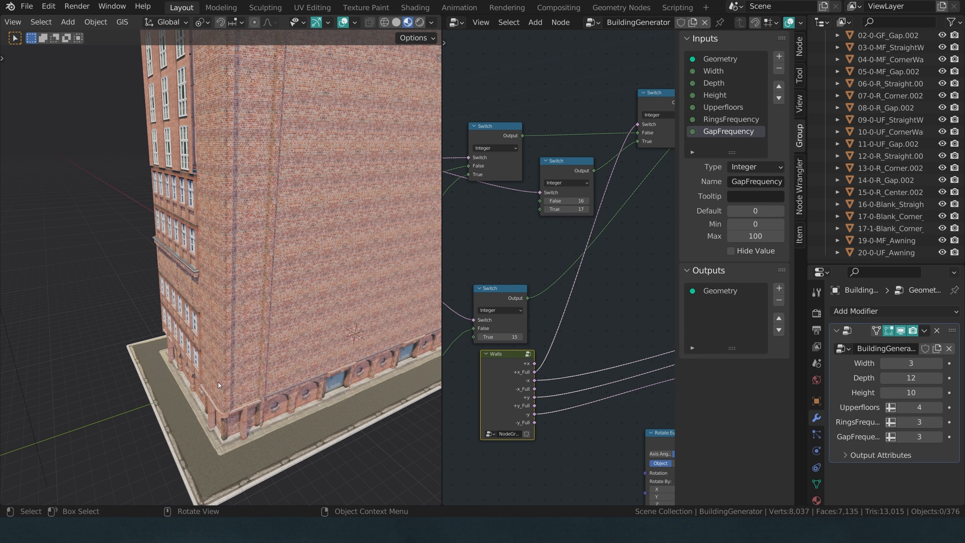
# - Duplicate the integer Switch node holding values 16 and 17, and place the copy beside it
pyautogui.scroll(-2, 521, 233)
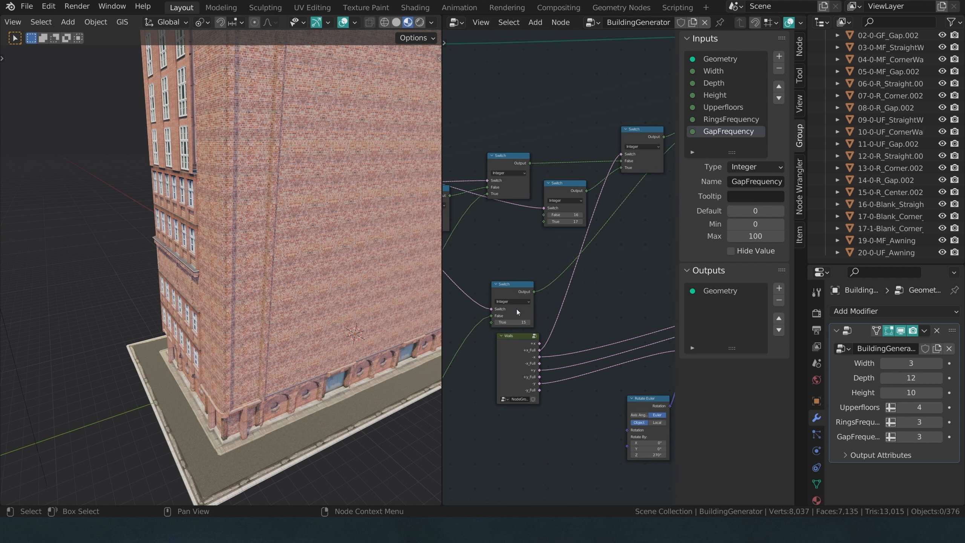
pyautogui.scroll(-1, 524, 283)
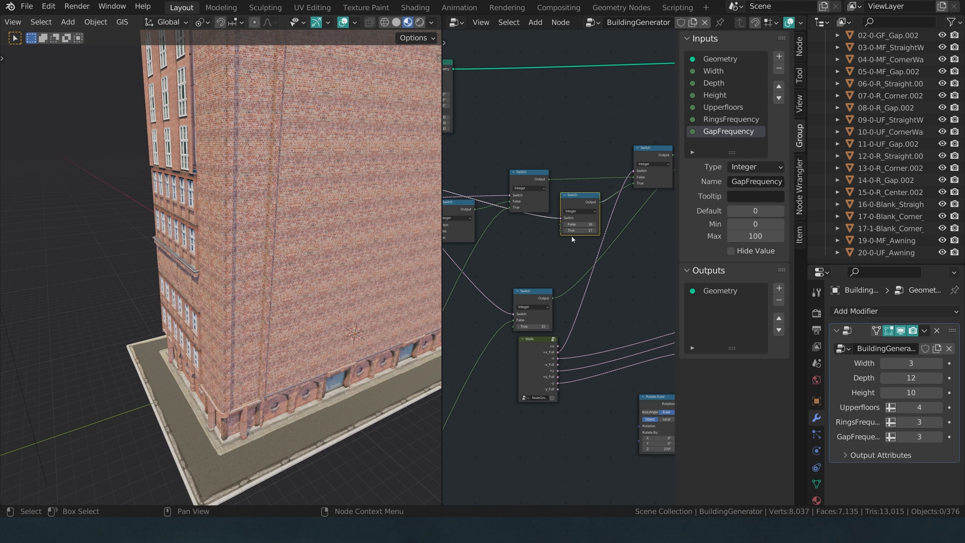
pyautogui.scroll(5, 865, 187)
pyautogui.scroll(-5, 887, 137)
pyautogui.hotkey('shift', 'd')
pyautogui.click(522, 240)
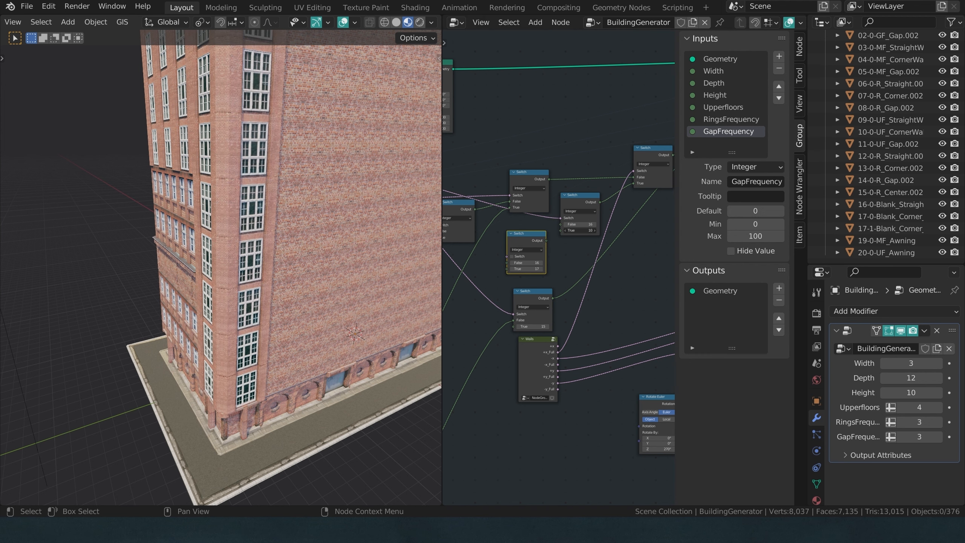
# - Connect the copied Switch node's output to the original's True input, and set the copy's values to False 17 and True 18
pyautogui.moveTo(354, 297); pyautogui.dragTo(319, 312, button='middle')
pyautogui.scroll(-5, 318, 311)
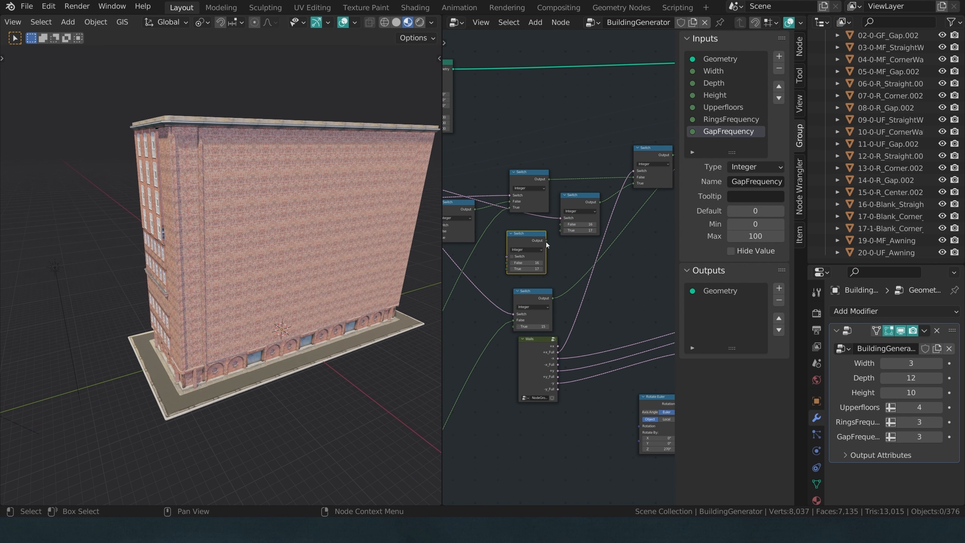
pyautogui.moveTo(547, 240); pyautogui.dragTo(565, 230)
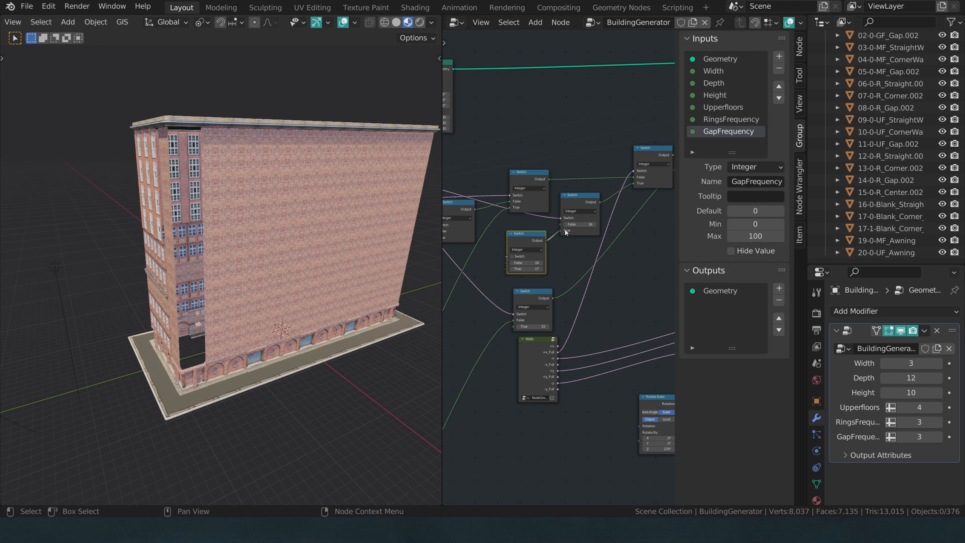
pyautogui.scroll(1, 548, 267)
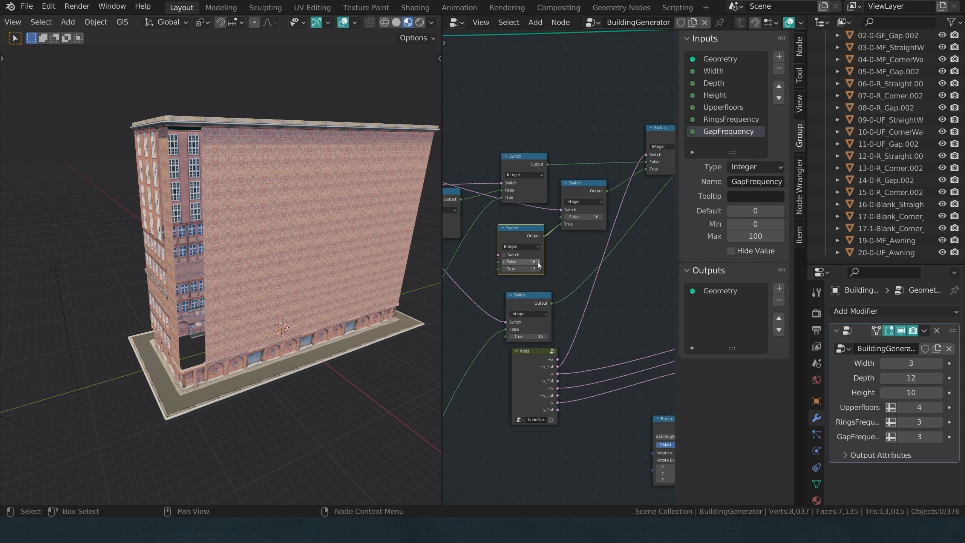
pyautogui.click(539, 262)
pyautogui.click(539, 270)
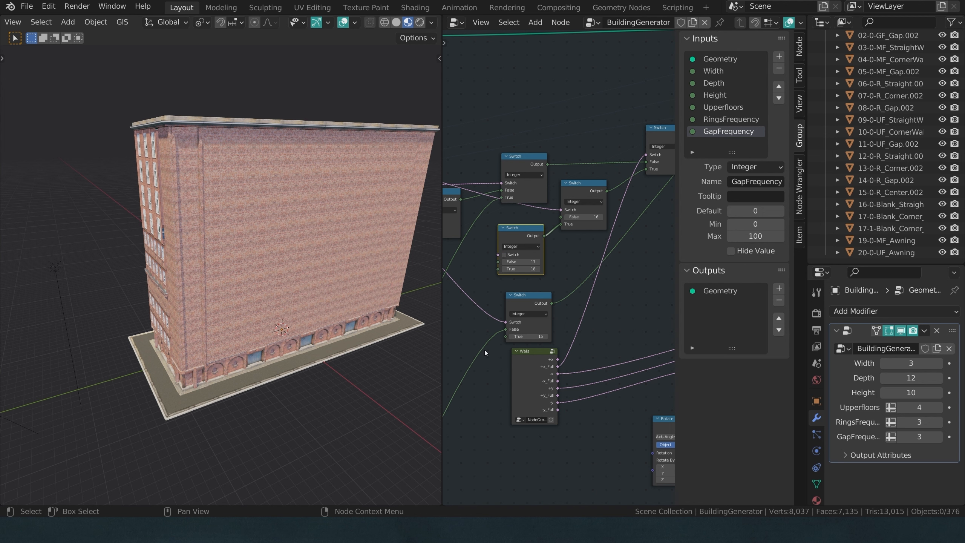
# - Move the Walls node and its neighbouring Switch node aside, and connect the Walls +x output to the copied Switch node's Switch input
pyautogui.moveTo(479, 322); pyautogui.dragTo(525, 369)
pyautogui.moveTo(514, 379); pyautogui.dragTo(557, 338, button='middle')
pyautogui.scroll(-3, 558, 339)
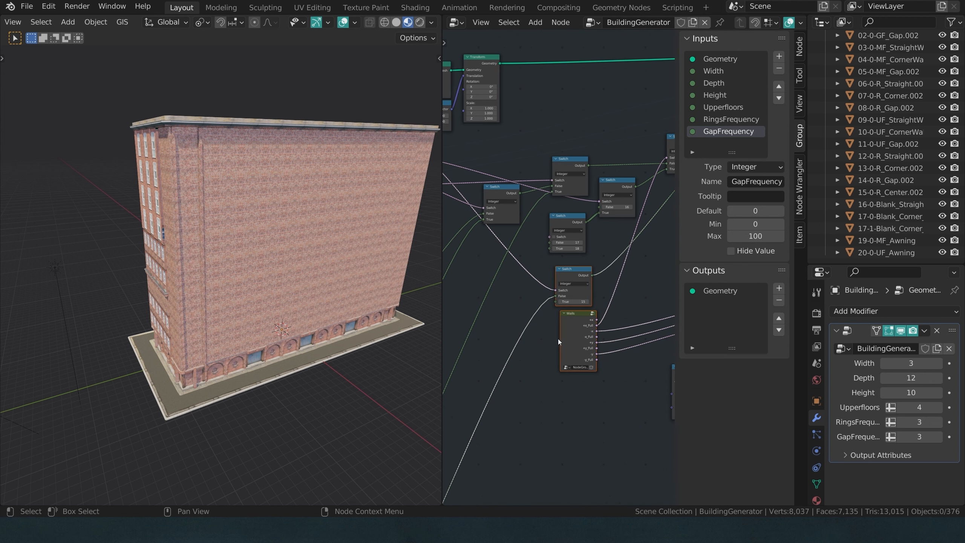
pyautogui.moveTo(564, 333); pyautogui.dragTo(473, 347)
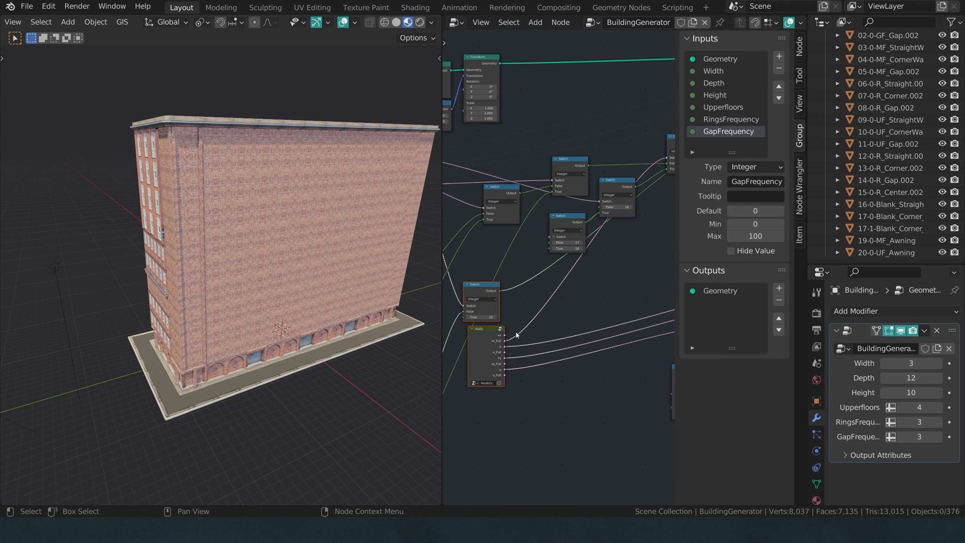
pyautogui.scroll(2, 525, 291)
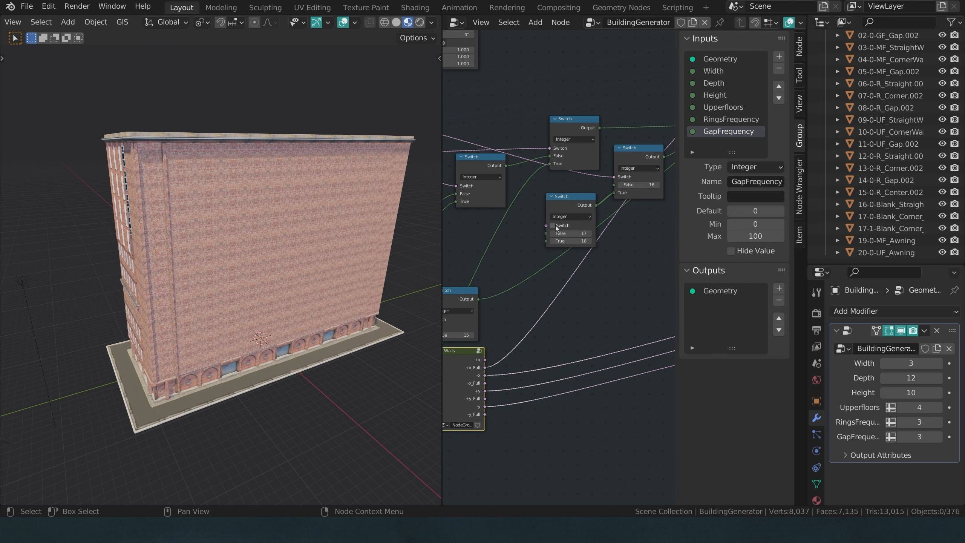
pyautogui.moveTo(484, 360); pyautogui.dragTo(505, 365)
pyautogui.moveTo(485, 359); pyautogui.dragTo(546, 225)
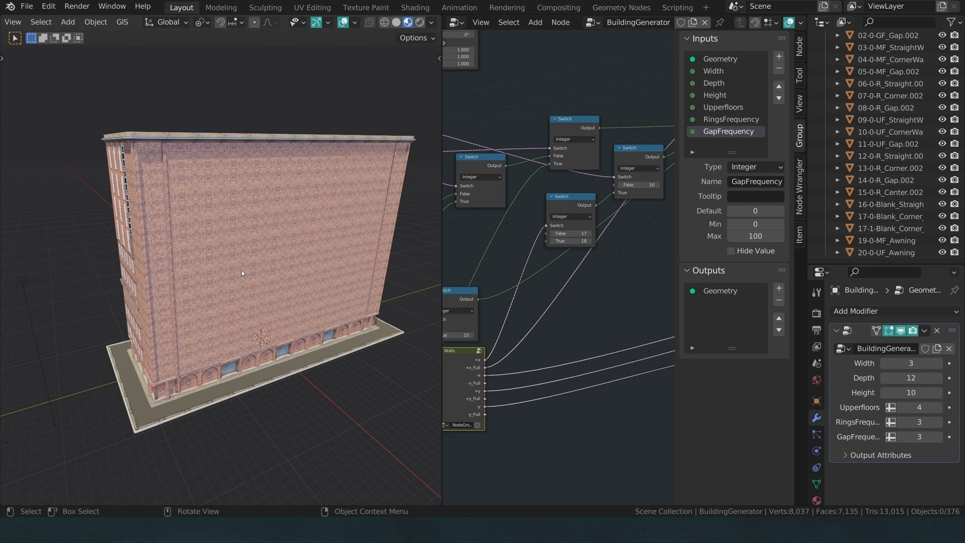
# - Reposition the Switch node with False 16, and swap the copied corner Switch values to False 18 and True 17
pyautogui.moveTo(638, 152); pyautogui.dragTo(644, 143)
pyautogui.moveTo(412, 266); pyautogui.dragTo(365, 268, button='middle')
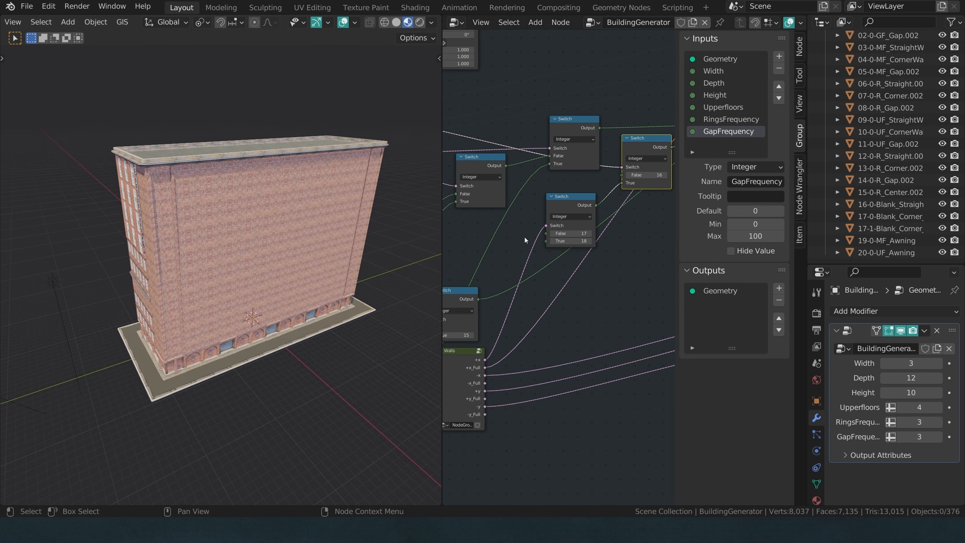
pyautogui.click(590, 233)
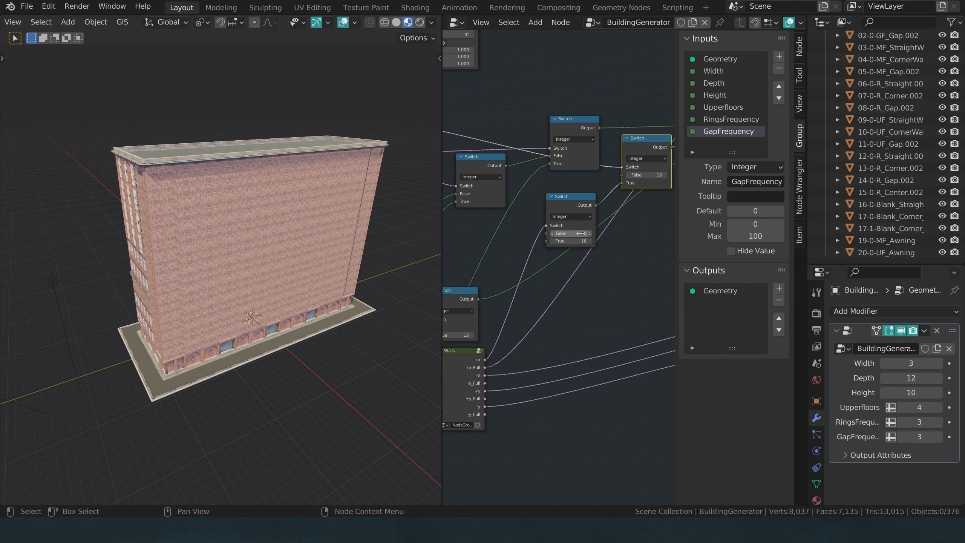
pyautogui.click(552, 240)
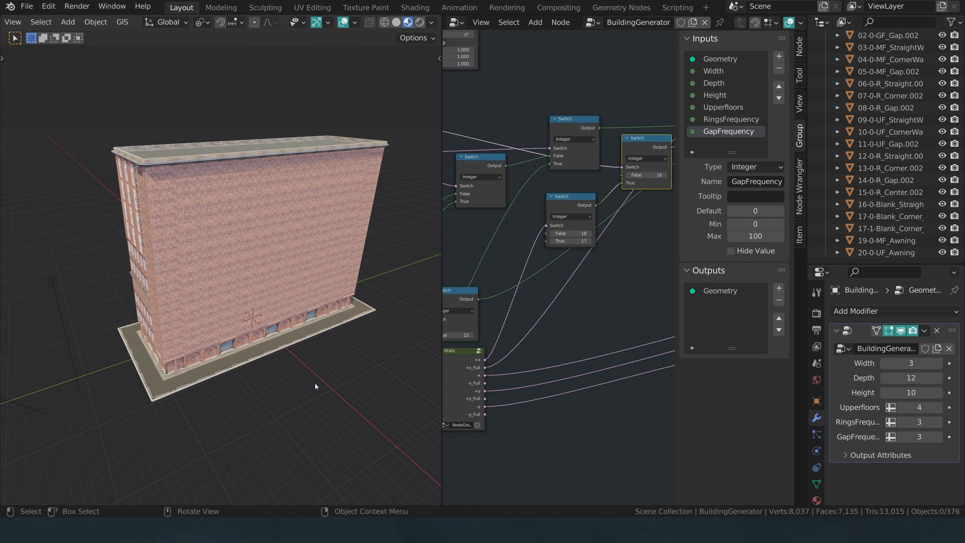
# - Examine both blank corner columns and the blank wall from each end of the building
pyautogui.hotkey('shift', '`')
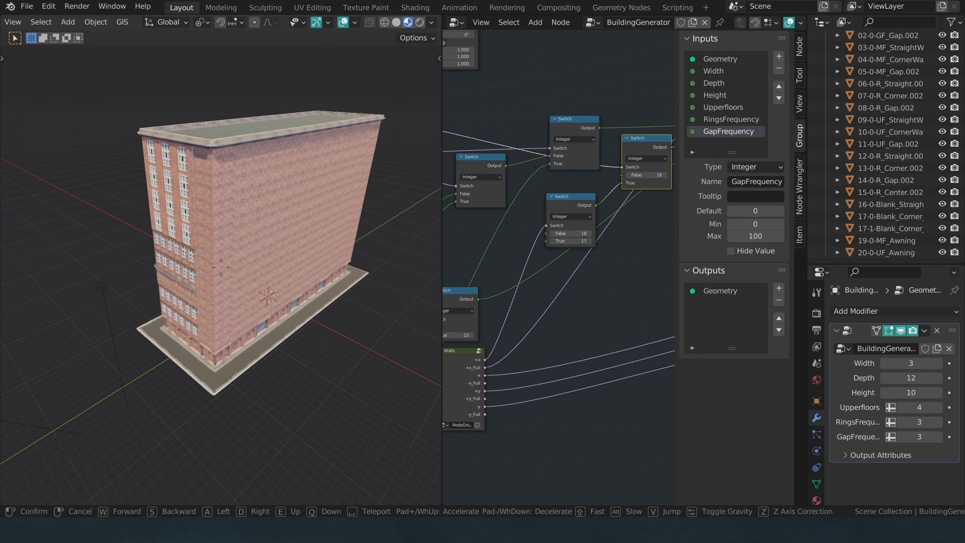
pyautogui.press('w')
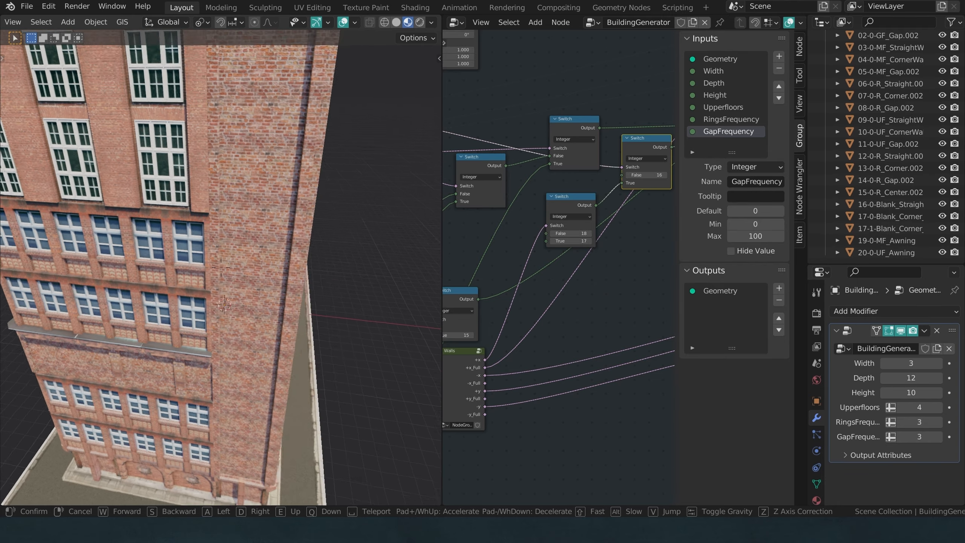
pyautogui.press('s')
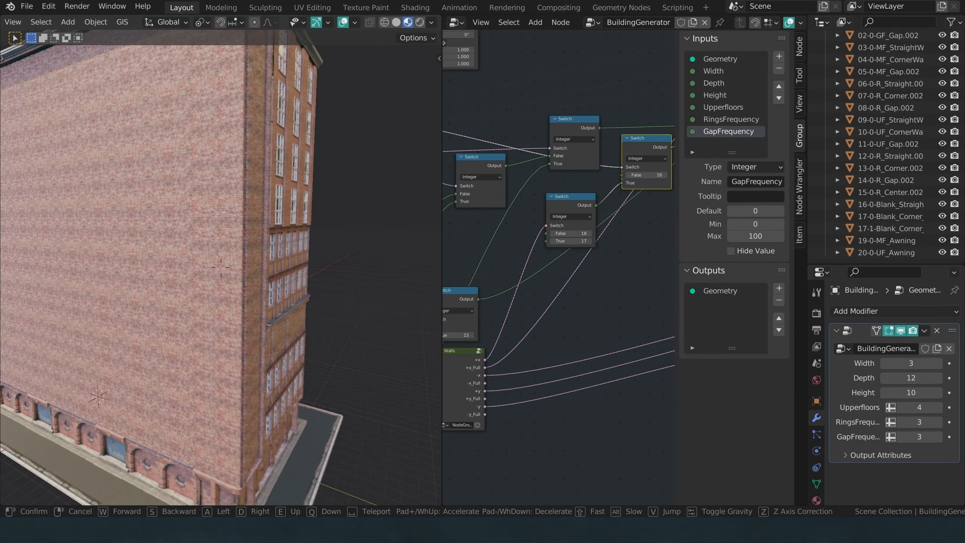
pyautogui.press('s')
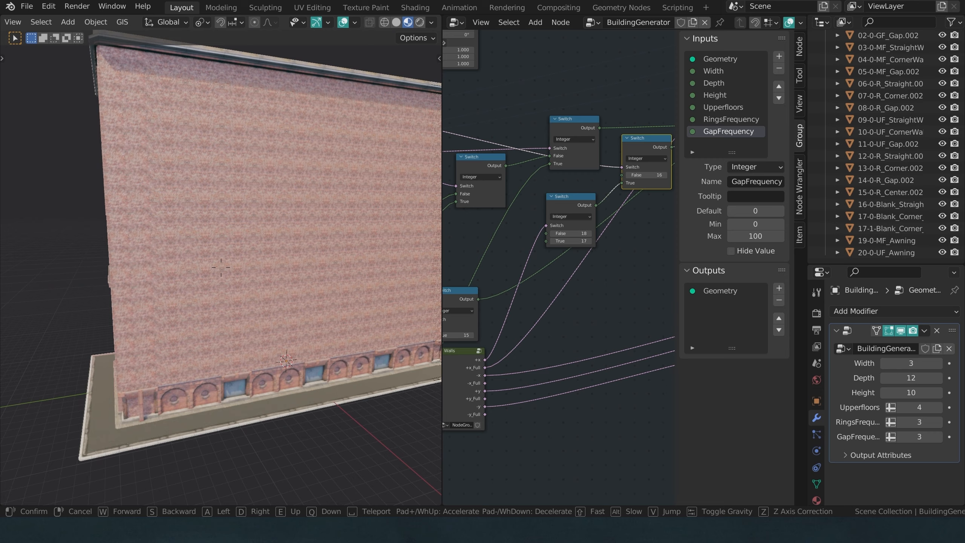
pyautogui.click(221, 267)
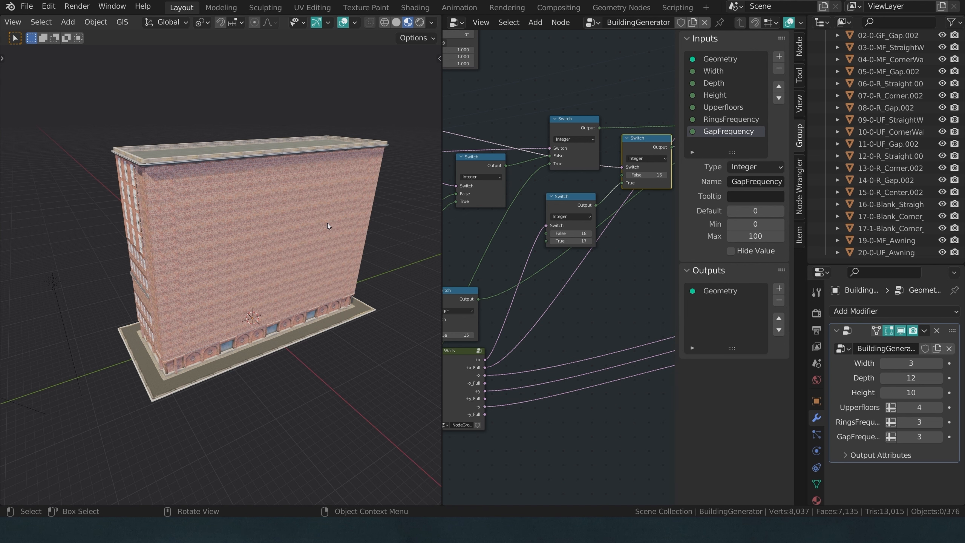
pyautogui.scroll(-1, 327, 223)
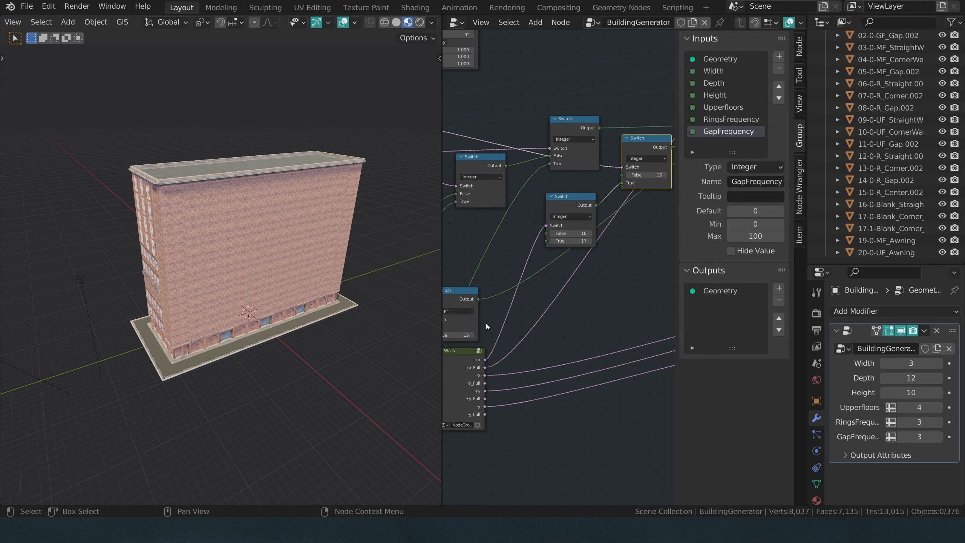
# - Add a Random Value node below the blank-corner Switch node and set its data type to Integer
pyautogui.moveTo(548, 434); pyautogui.dragTo(542, 396, button='middle')
pyautogui.hotkey('shift', 'a')
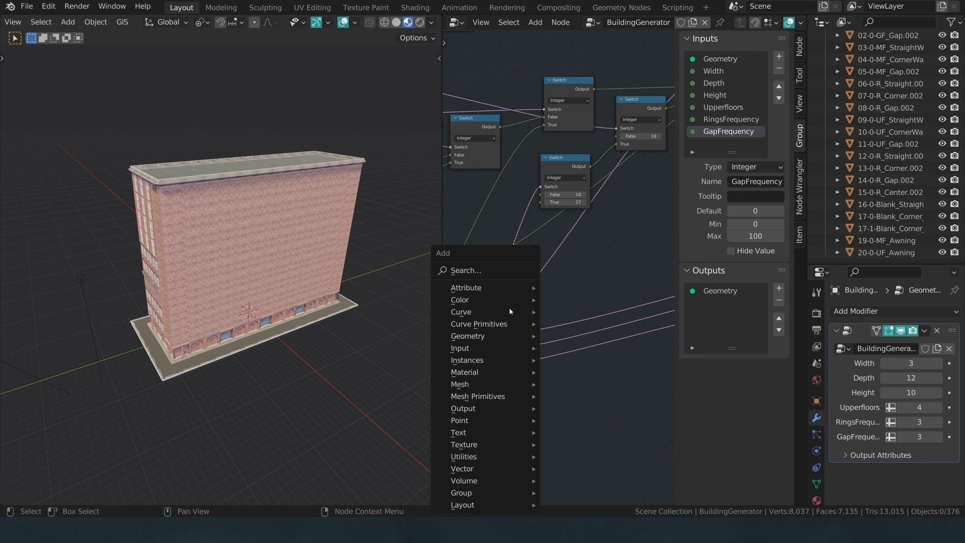
pyautogui.click(499, 274)
pyautogui.write('rando')
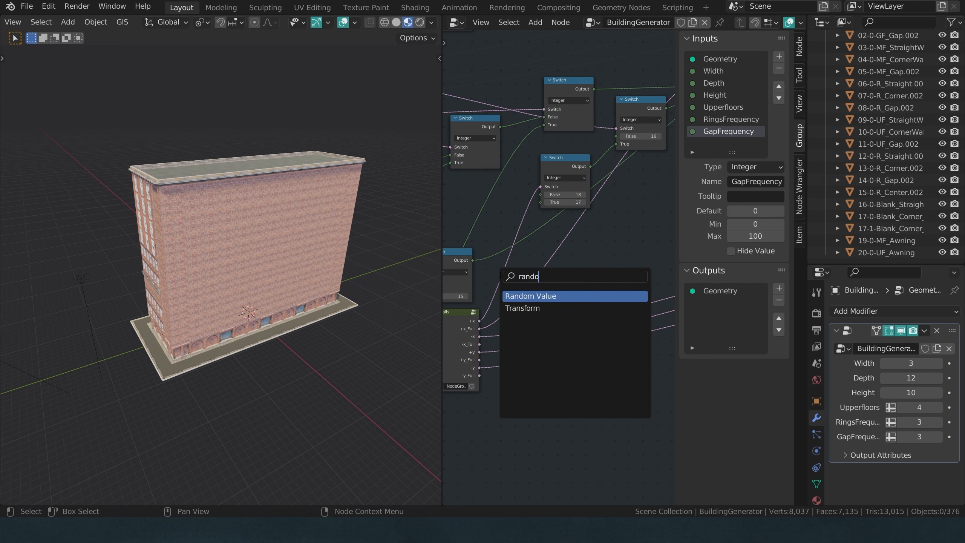
pyautogui.press('Return')
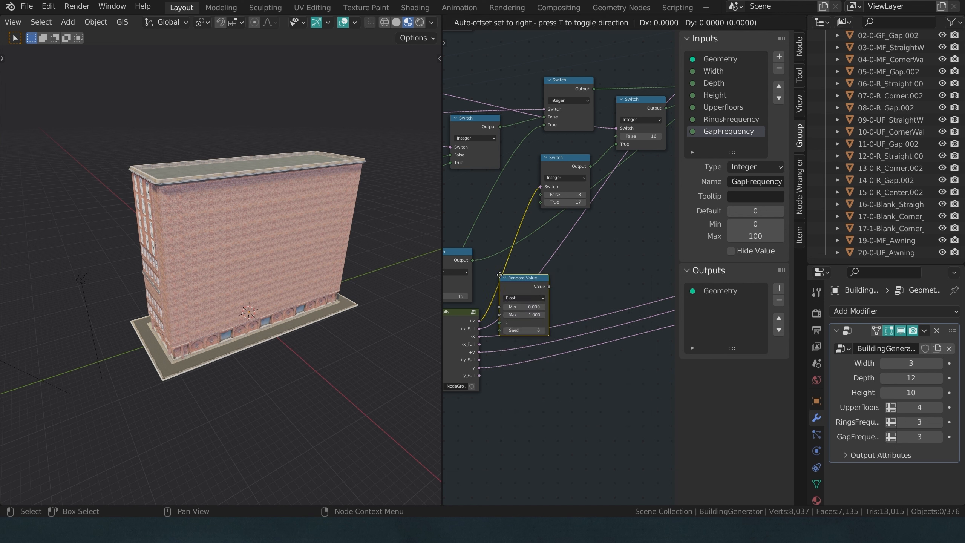
pyautogui.click(580, 238)
pyautogui.click(603, 261)
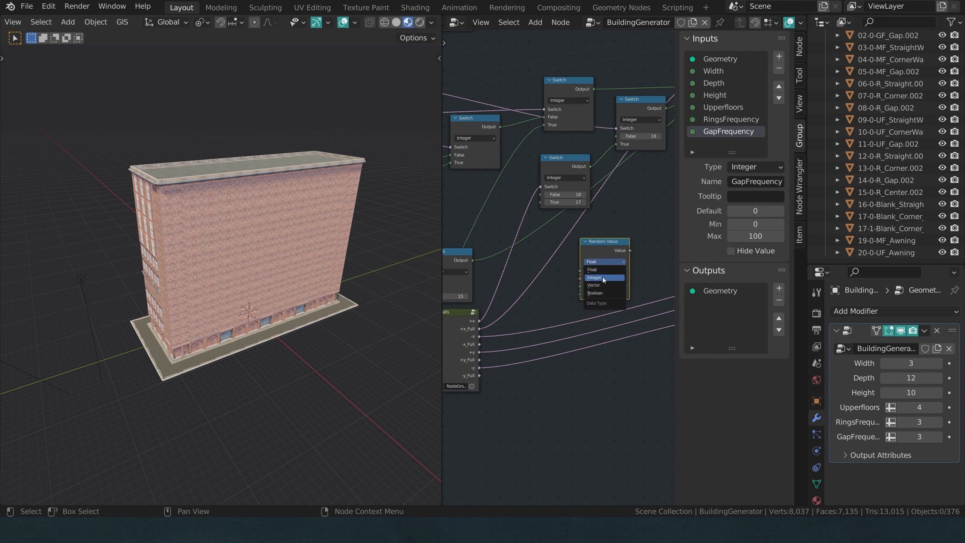
pyautogui.click(602, 277)
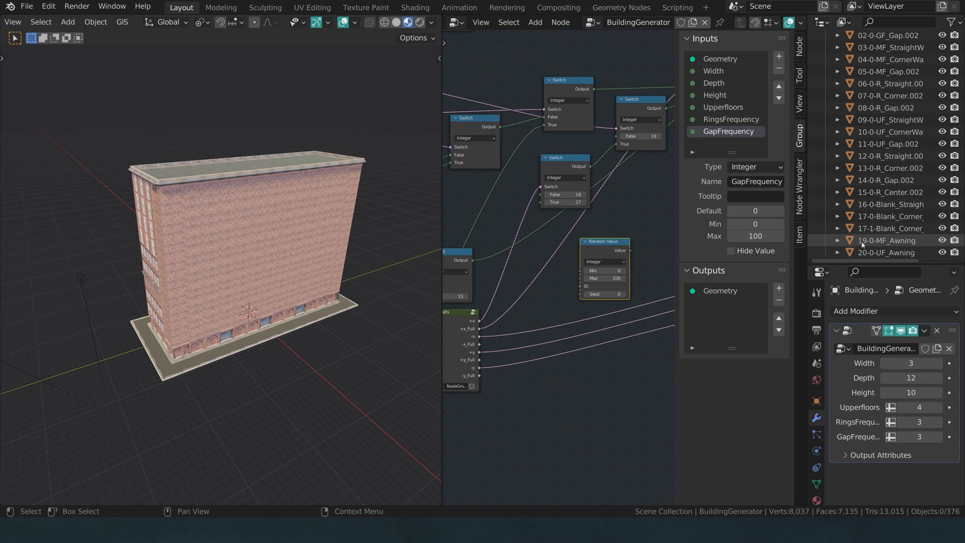
# - Set the Random Value node's Min to 19 and Max to 24
pyautogui.click(607, 270)
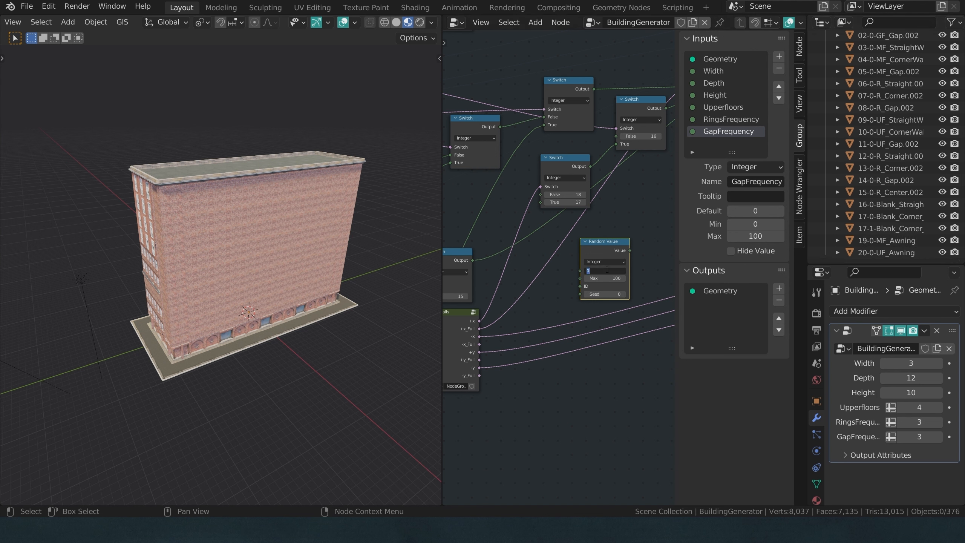
pyautogui.write('19')
pyautogui.press('Return')
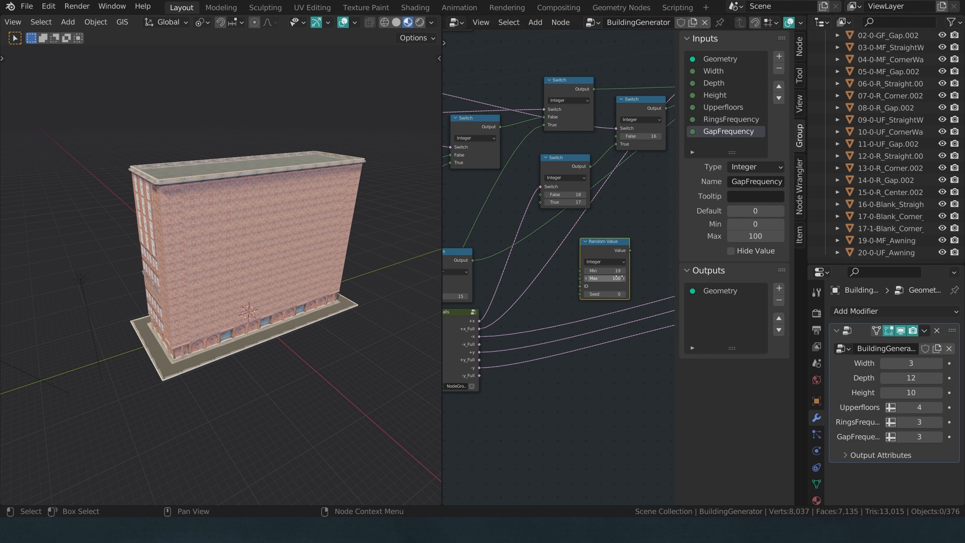
pyautogui.doubleClick(616, 278)
pyautogui.write('24')
pyautogui.press('Return')
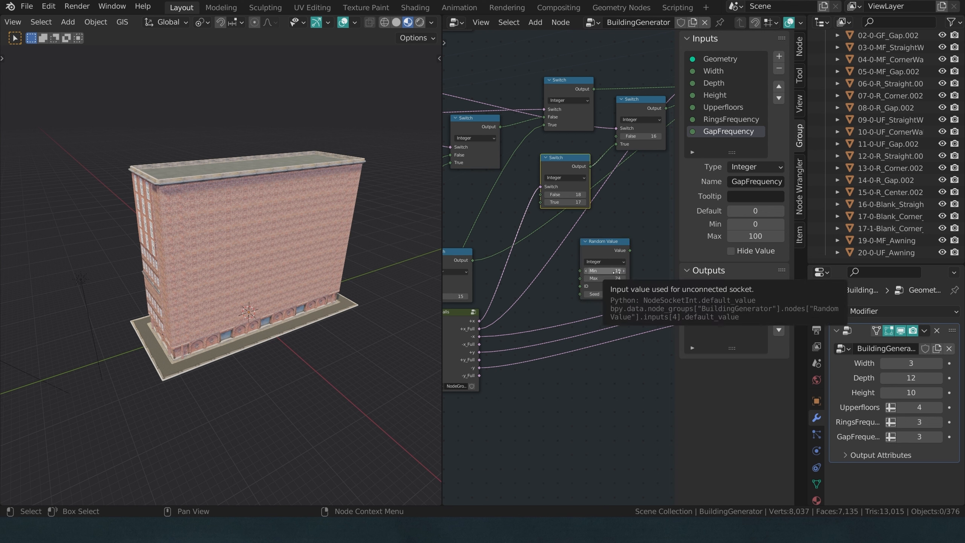
# - Try the Random Value output in the blank-wall Switch node's False input, and delete the Random Value node
pyautogui.moveTo(625, 257); pyautogui.dragTo(571, 279, button='middle')
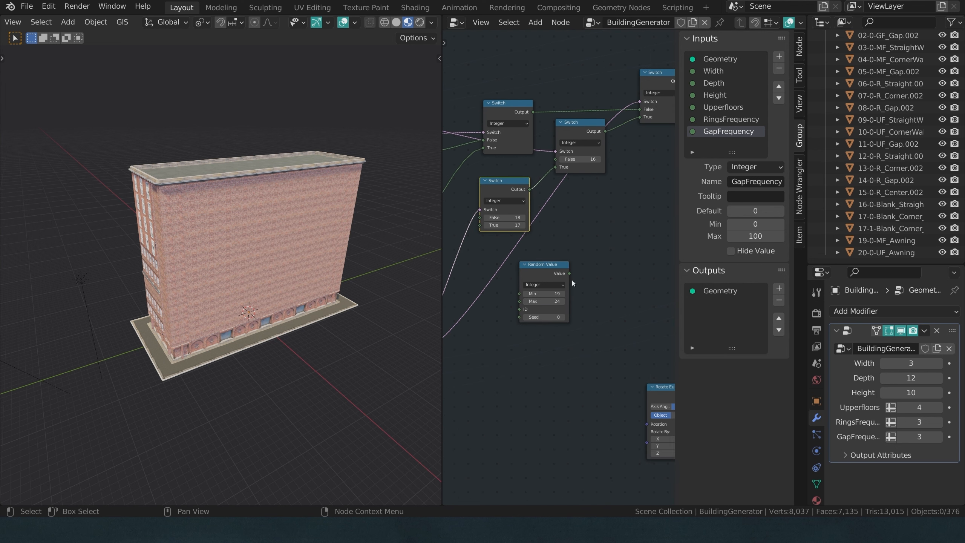
pyautogui.moveTo(570, 274); pyautogui.dragTo(553, 156)
pyautogui.moveTo(281, 324); pyautogui.dragTo(239, 294, button='middle')
pyautogui.scroll(3, 198, 278)
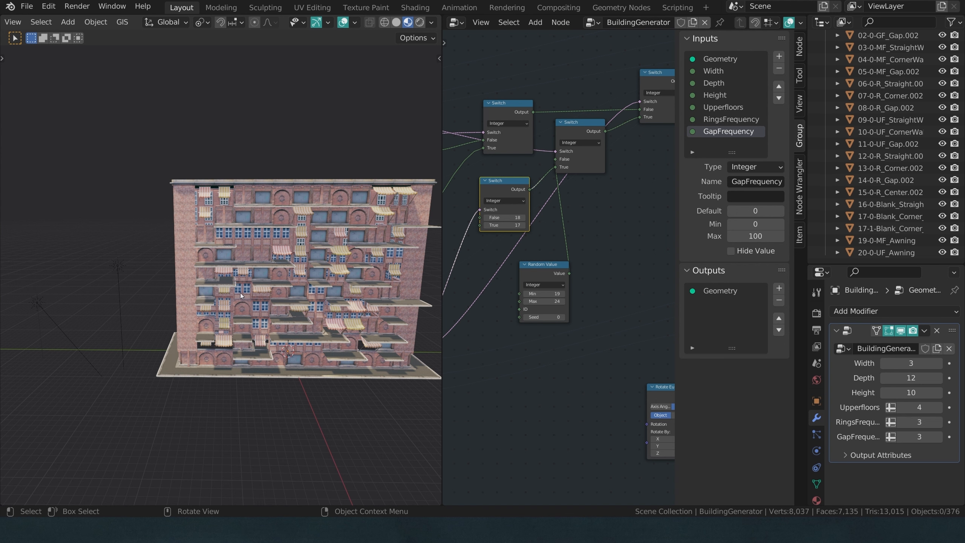
pyautogui.click(530, 270)
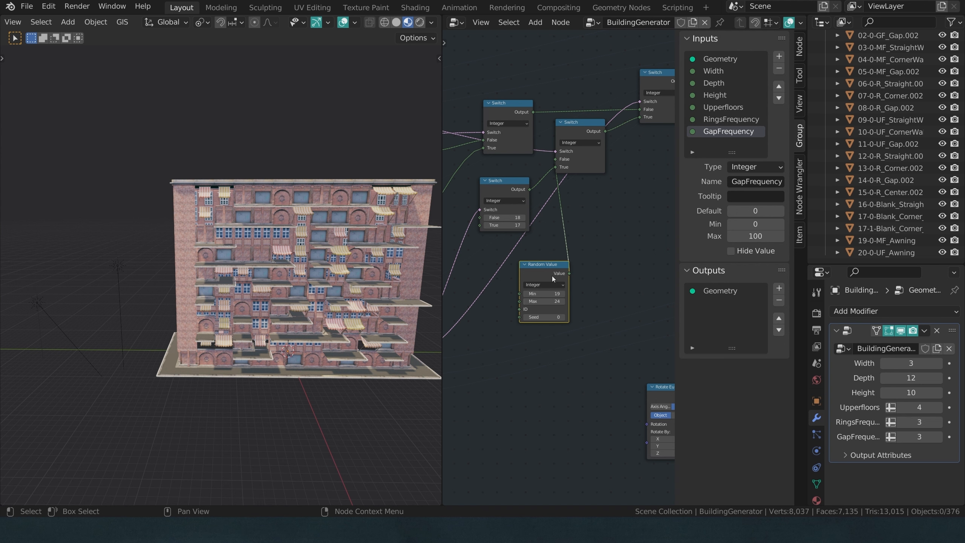
pyautogui.press('x')
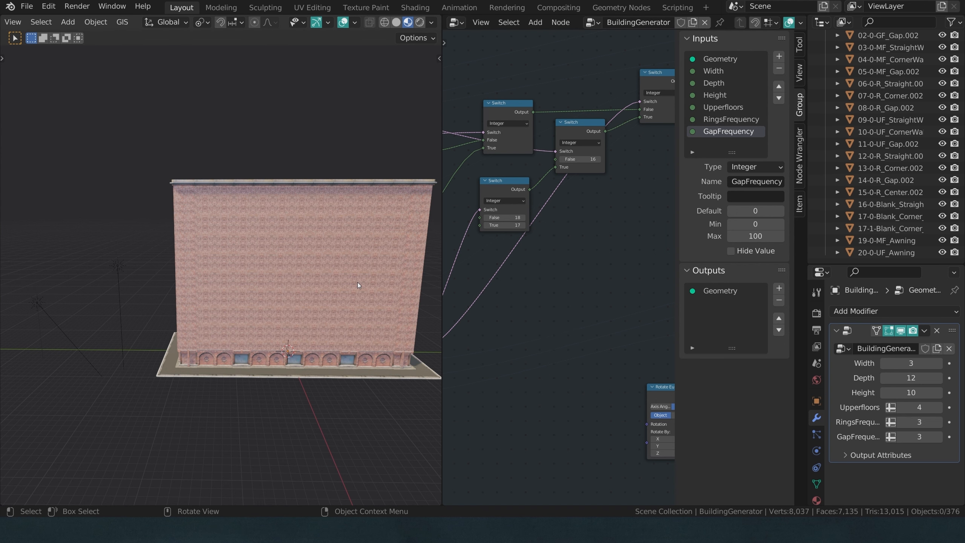
# - Examine the blank wall and its corner columns from several sides of the building
pyautogui.hotkey('shift', '`')
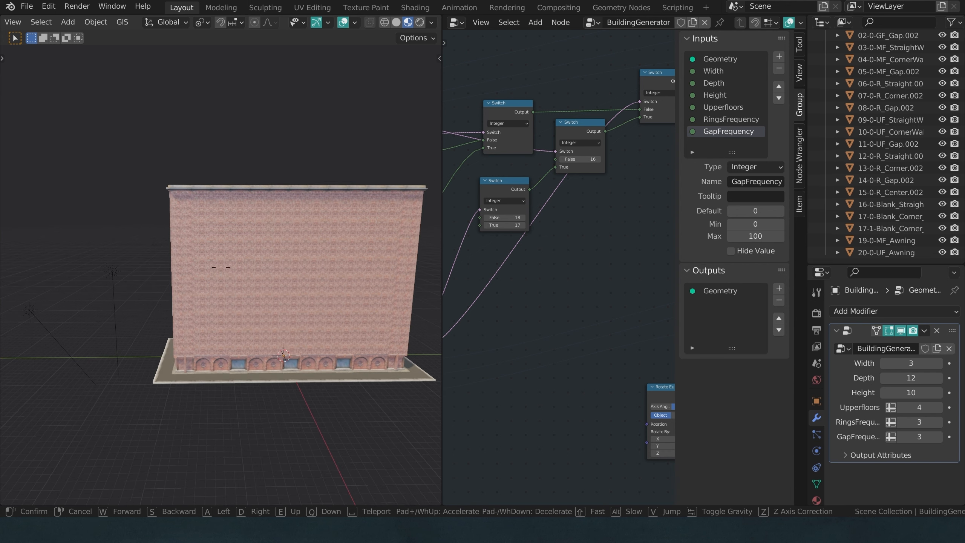
pyautogui.press('w')
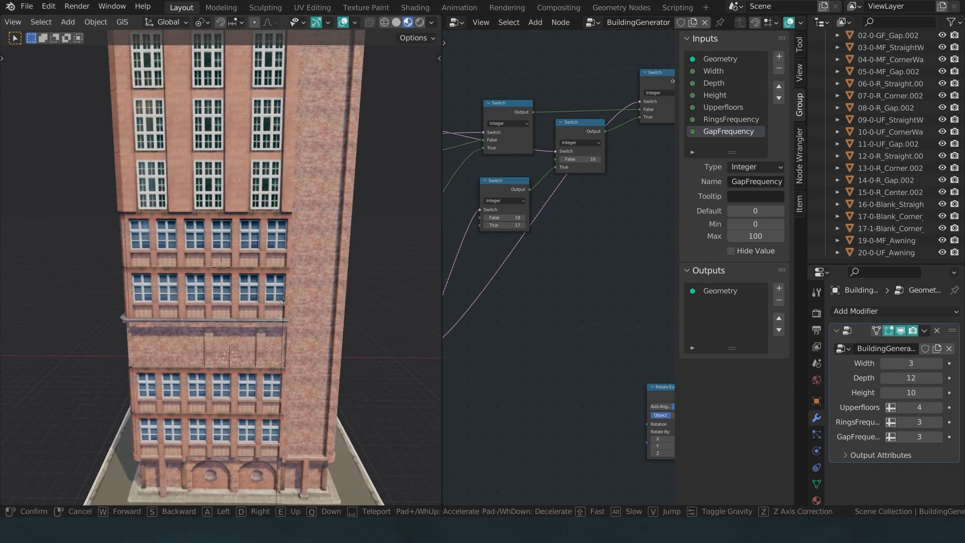
pyautogui.press('s')
pyautogui.click(221, 267)
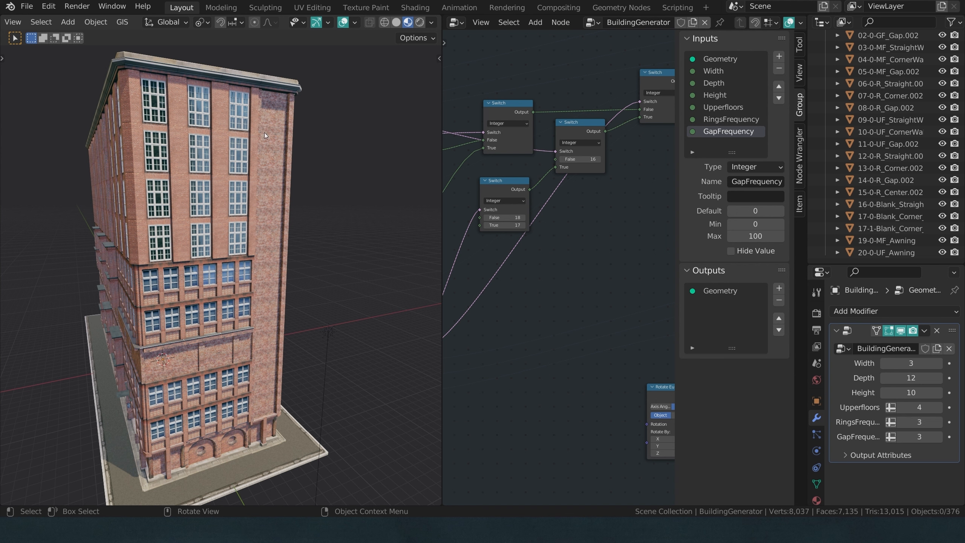
pyautogui.hotkey('shift', '`')
pyautogui.press('w')
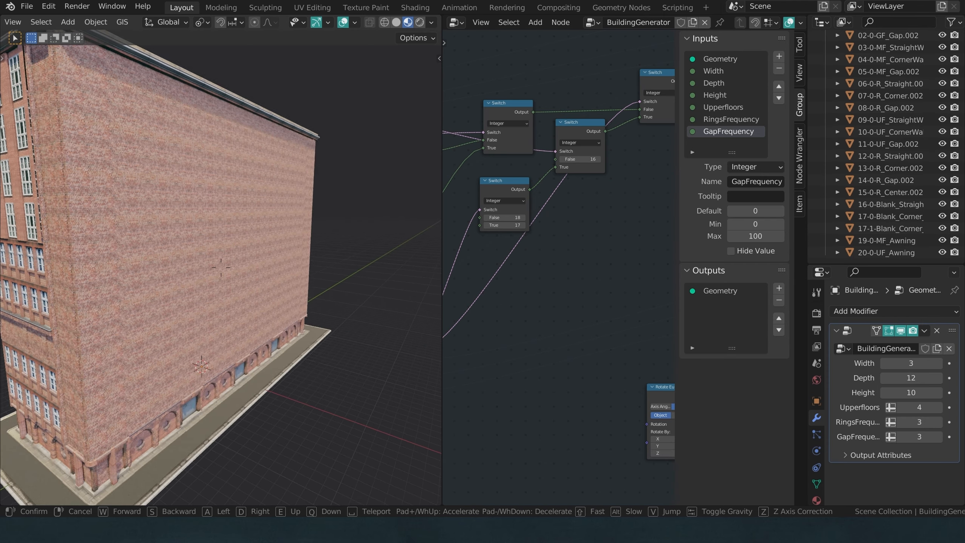
pyautogui.rightClick(220, 267)
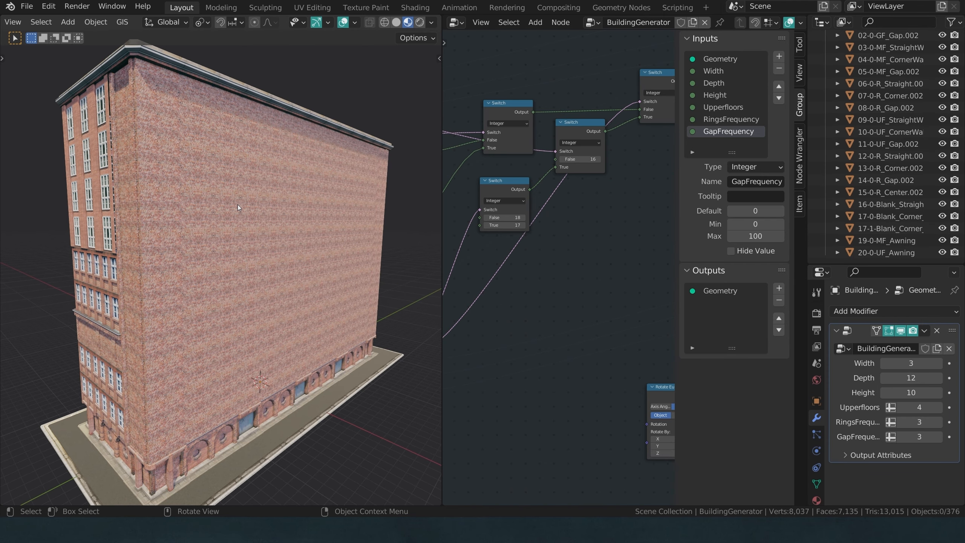
pyautogui.hotkey('shift', '`')
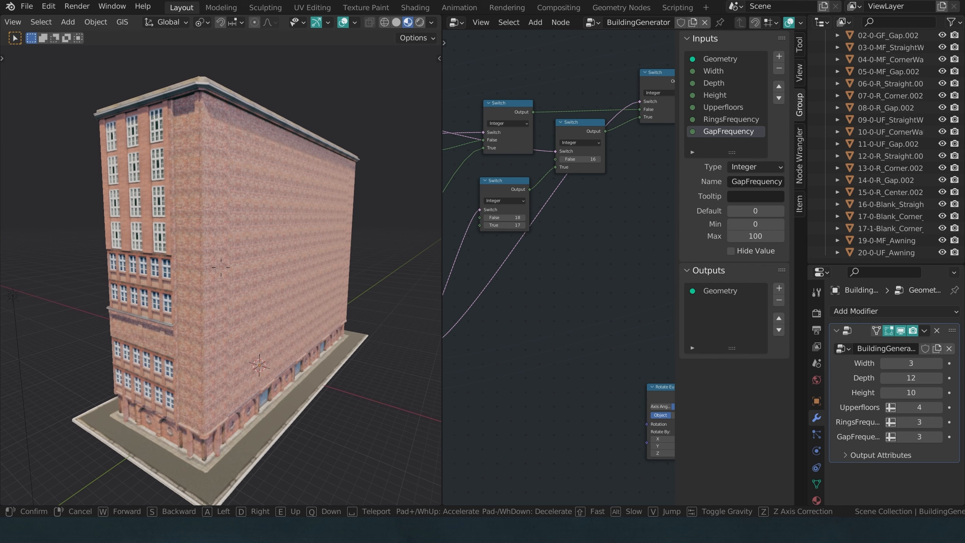
pyautogui.click(222, 268)
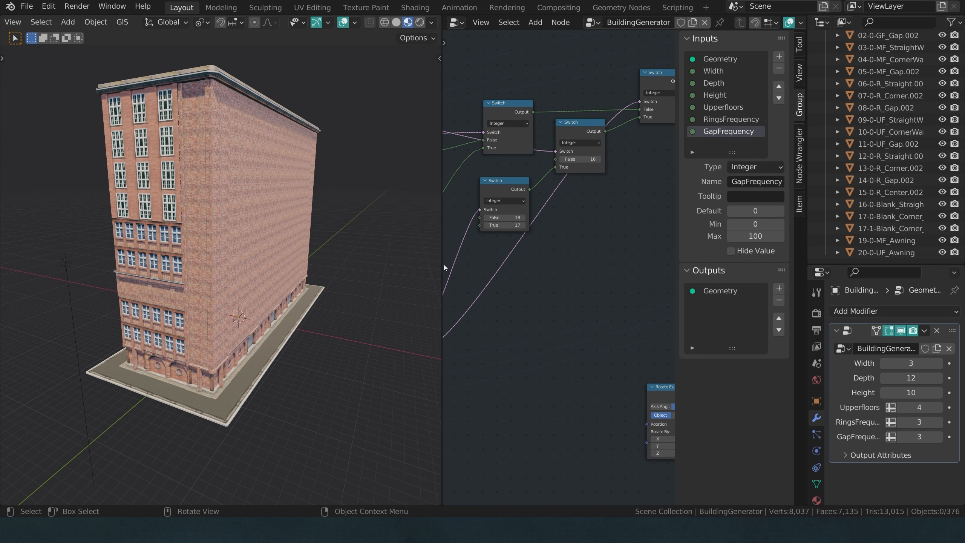
# - Move the False 16 Switch, the 18/17 corner Switch and the adjoining Switch upward together
pyautogui.scroll(-2, 561, 292)
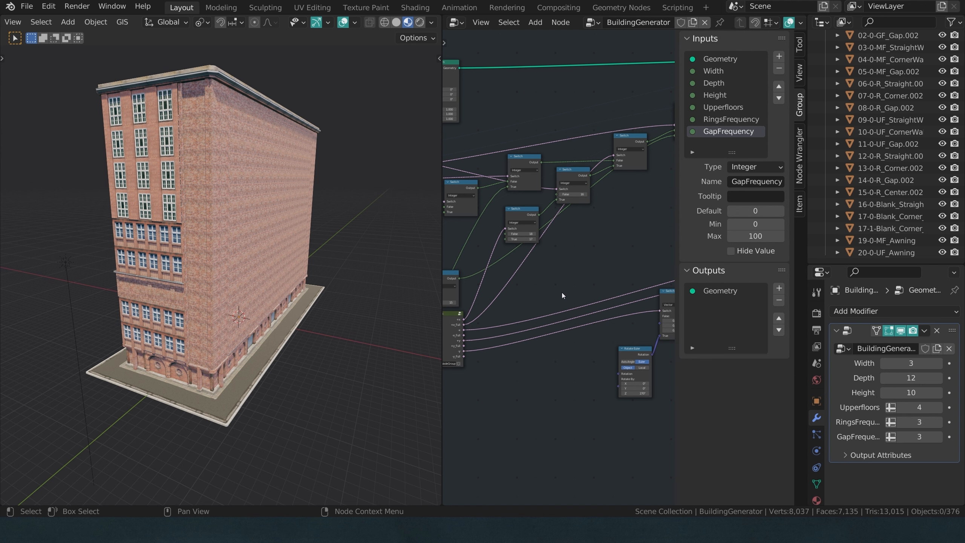
pyautogui.moveTo(547, 273); pyautogui.dragTo(635, 150)
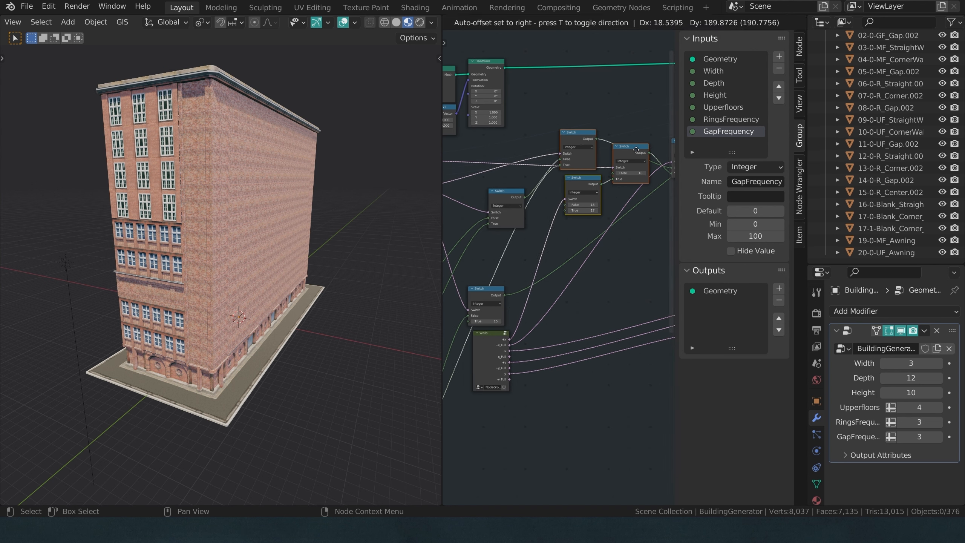
pyautogui.scroll(-1, 563, 238)
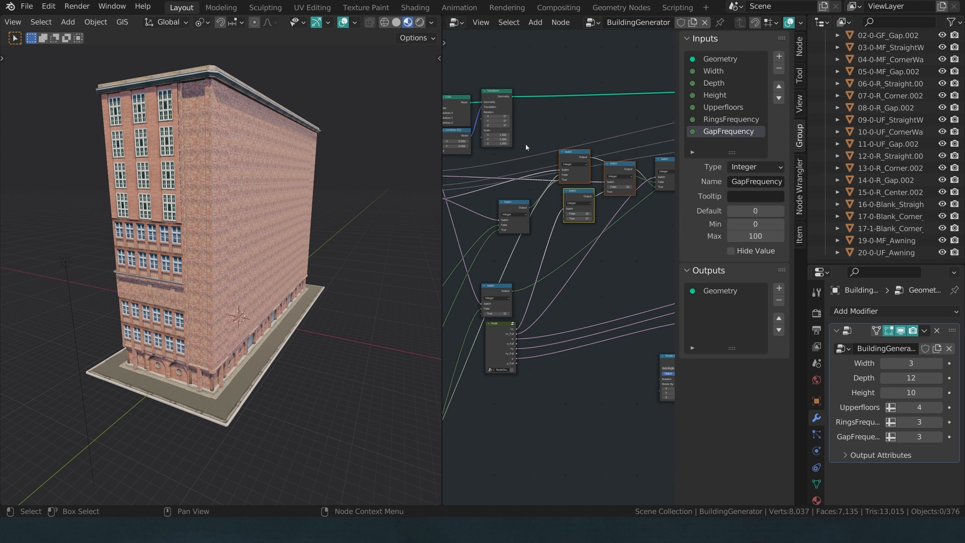
pyautogui.click(541, 303)
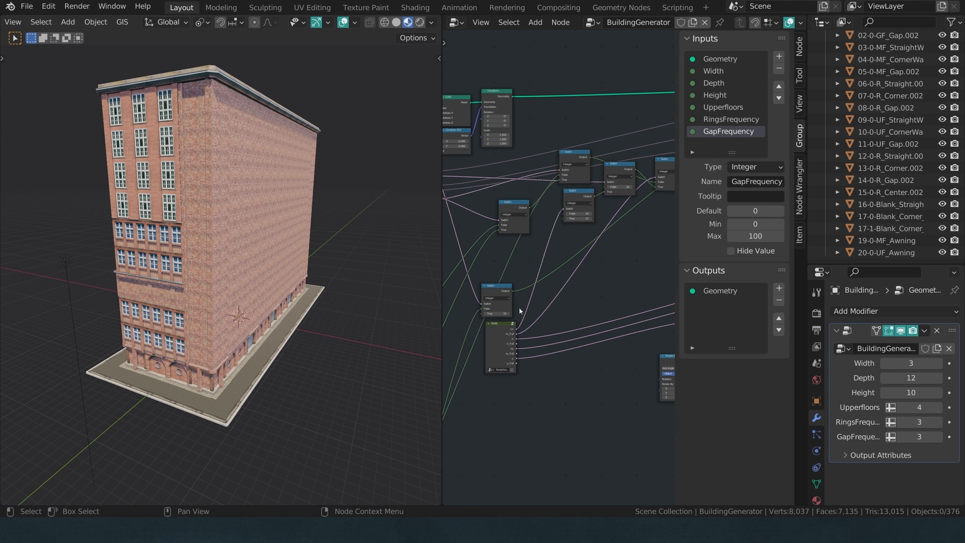
# - Add reroutes to the Walls node's +x and +x_Full links and combine them into a new node group
pyautogui.scroll(2, 524, 326)
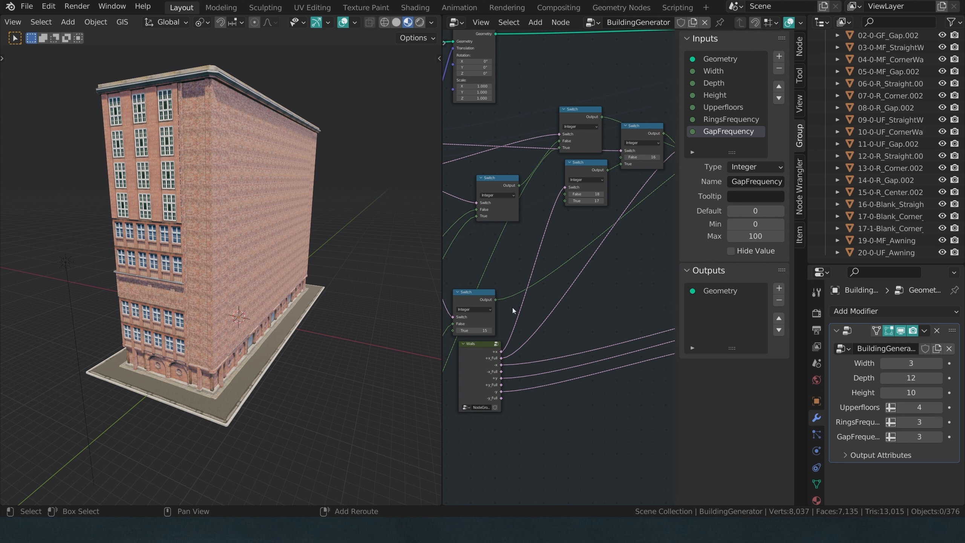
pyautogui.keyDown('shift'); pyautogui.moveTo(515, 309); pyautogui.dragTo(546, 326, button='right'); pyautogui.keyUp('shift')
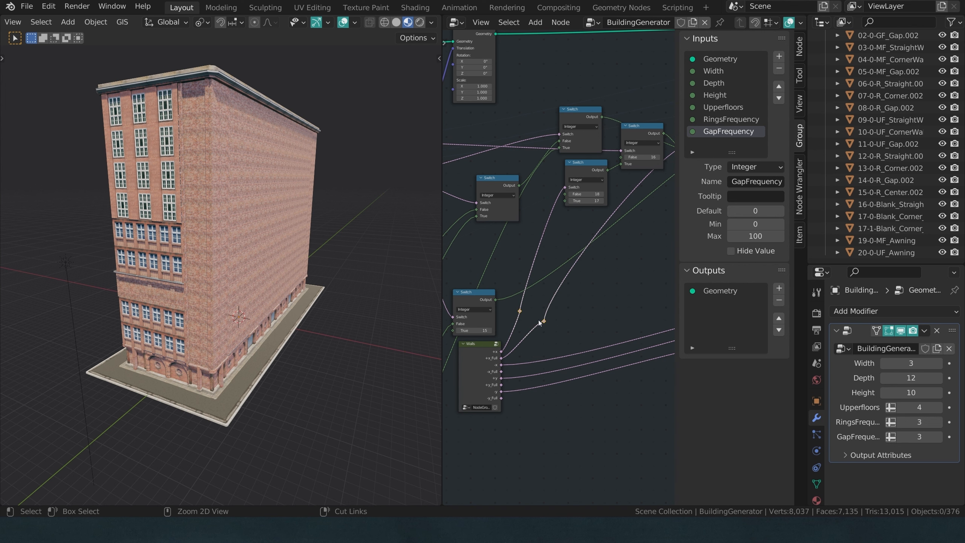
pyautogui.hotkey('ctrl', 'g')
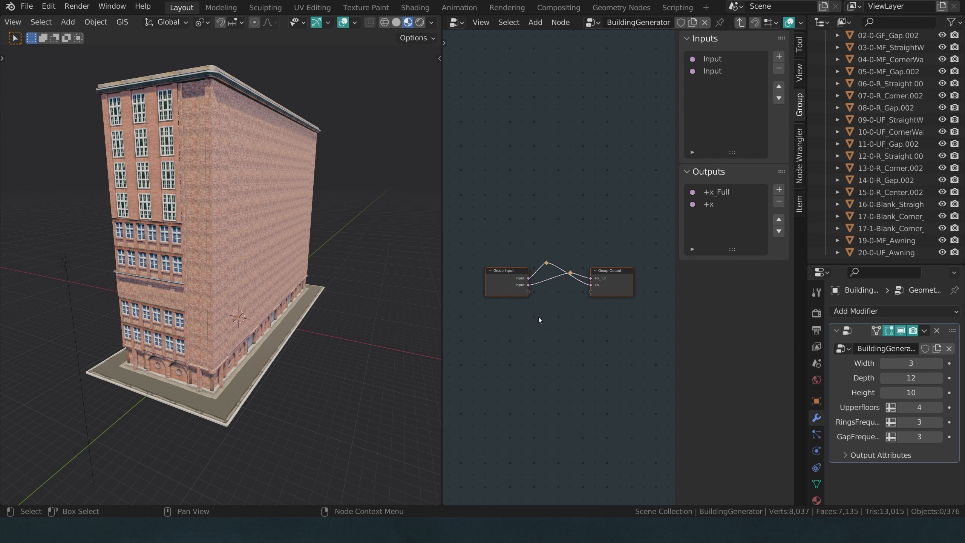
pyautogui.press('Tab')
pyautogui.moveTo(553, 321); pyautogui.dragTo(564, 304)
pyautogui.press('Tab')
# - Dissolve both reroutes inside the new group, keeping the links between Group Input and Group Output
pyautogui.moveTo(542, 246); pyautogui.dragTo(577, 284)
pyautogui.press('ctrl')
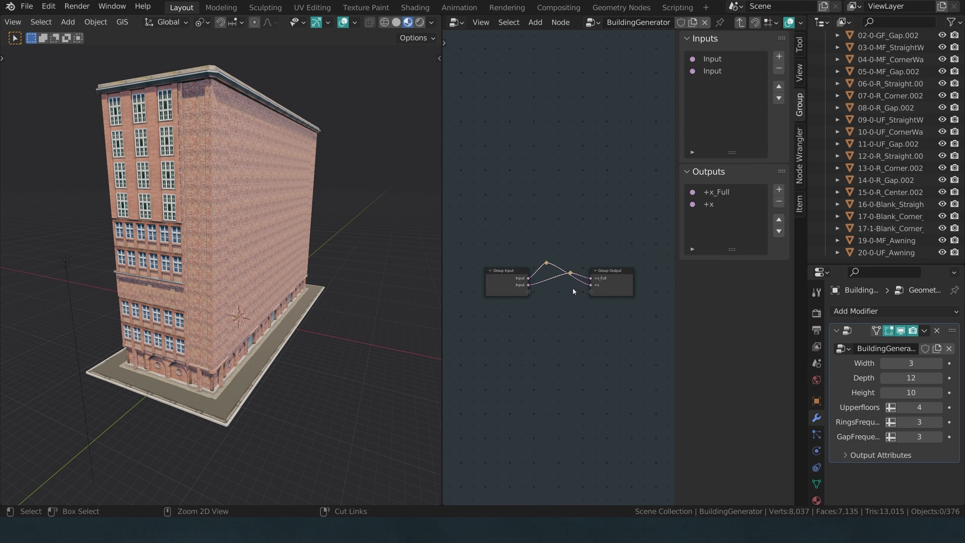
pyautogui.hotkey('ctrl', 'x')
# - Move the group's +x output above +x_Full and return to the parent node tree
pyautogui.click(529, 274)
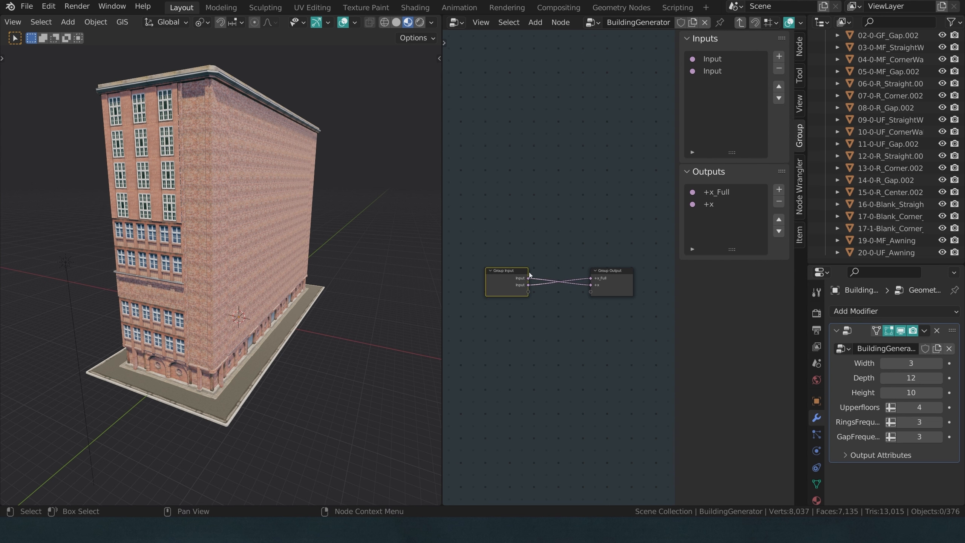
pyautogui.click(596, 278)
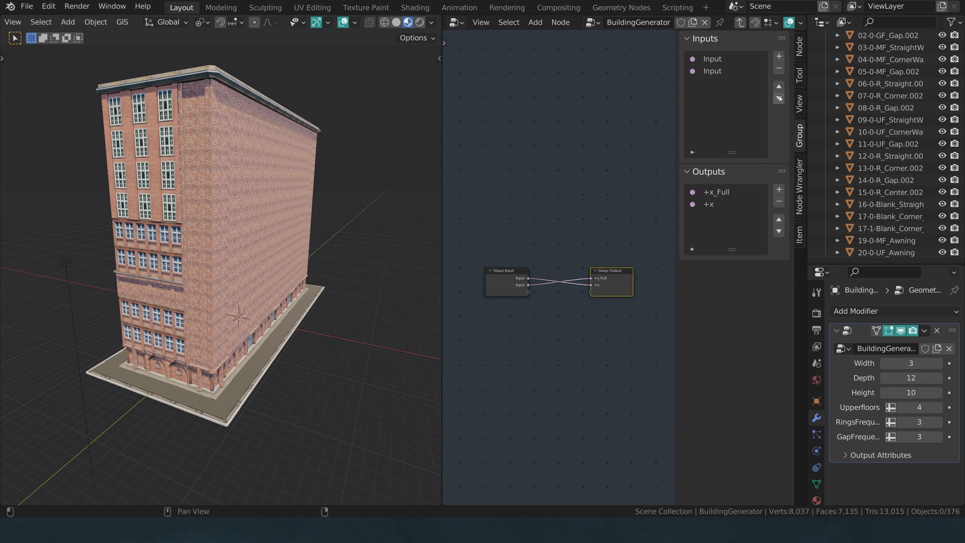
pyautogui.click(715, 205)
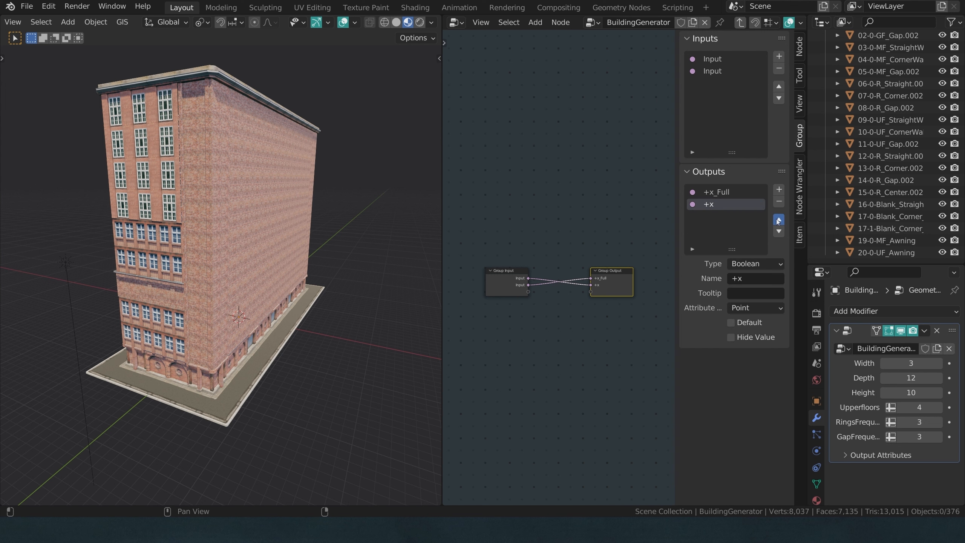
pyautogui.click(778, 219)
pyautogui.click(514, 283)
pyautogui.press('Tab')
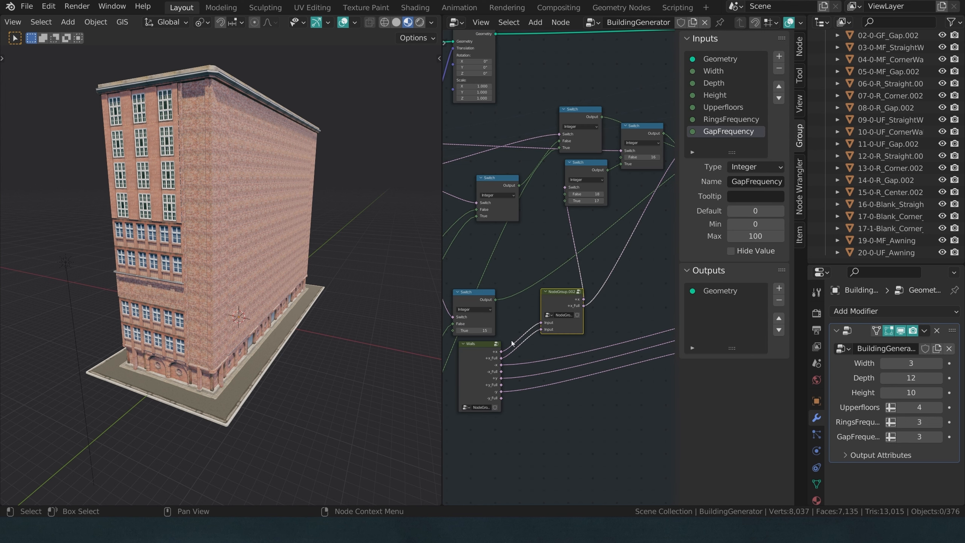
# - Reopen the new group and rename its two inputs +x and +xFull
pyautogui.press('Tab')
pyautogui.doubleClick(721, 61)
pyautogui.write('+x')
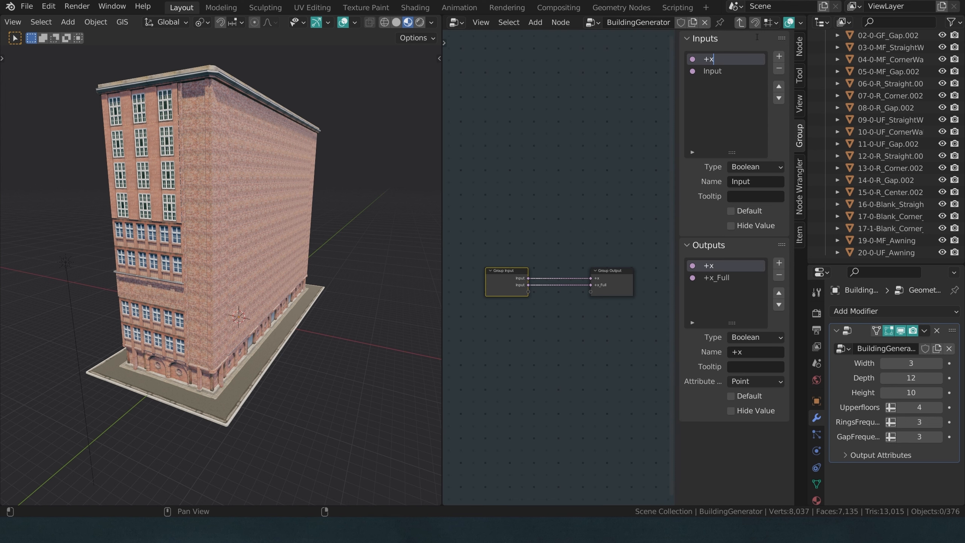
pyautogui.press('Return')
pyautogui.doubleClick(712, 73)
pyautogui.write('+xFull')
pyautogui.press('Return')
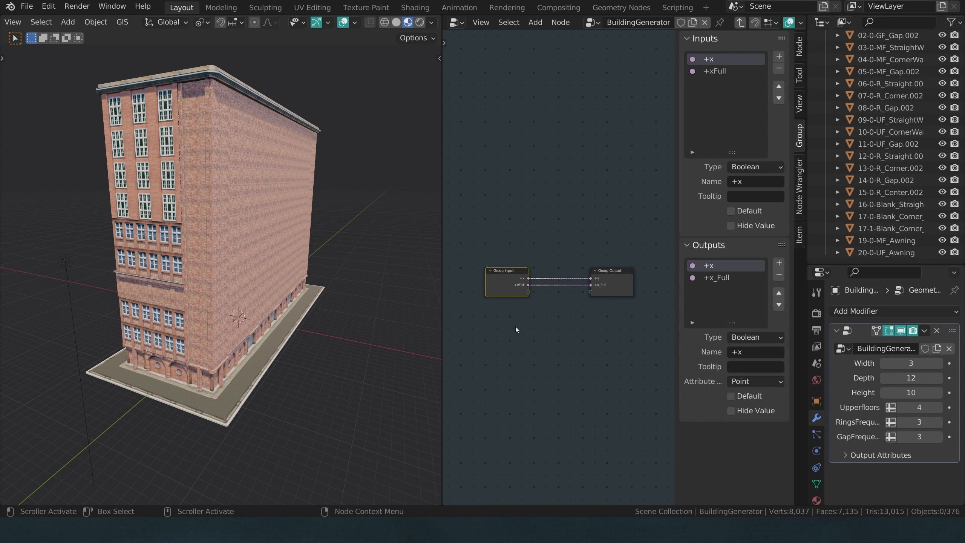
# - Add six Boolean inputs to the group, name them +y, +yFull, -x, -xFull, -y and -yFull, and enlarge the input list
pyautogui.click(780, 57)
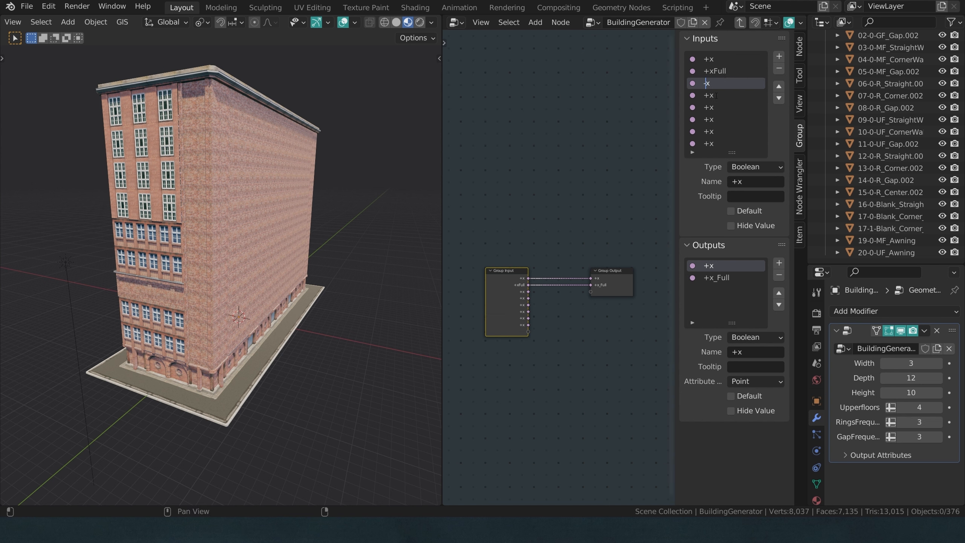
pyautogui.doubleClick(717, 96)
pyautogui.write('+yFull')
pyautogui.doubleClick(714, 108)
pyautogui.write('-x')
pyautogui.doubleClick(715, 119)
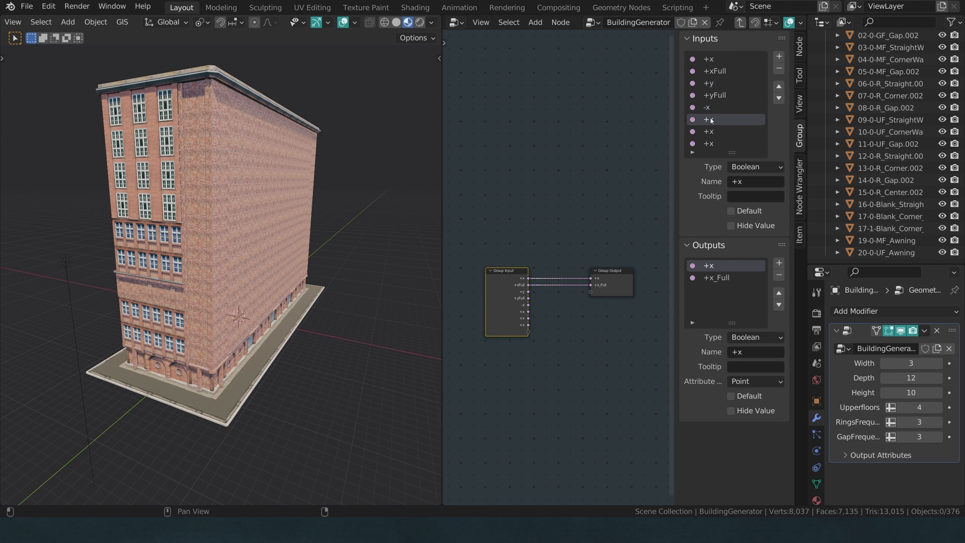
pyautogui.write('-xFull')
pyautogui.doubleClick(714, 131)
pyautogui.write('-y')
pyautogui.doubleClick(720, 143)
pyautogui.write('-yFull')
pyautogui.press('Return')
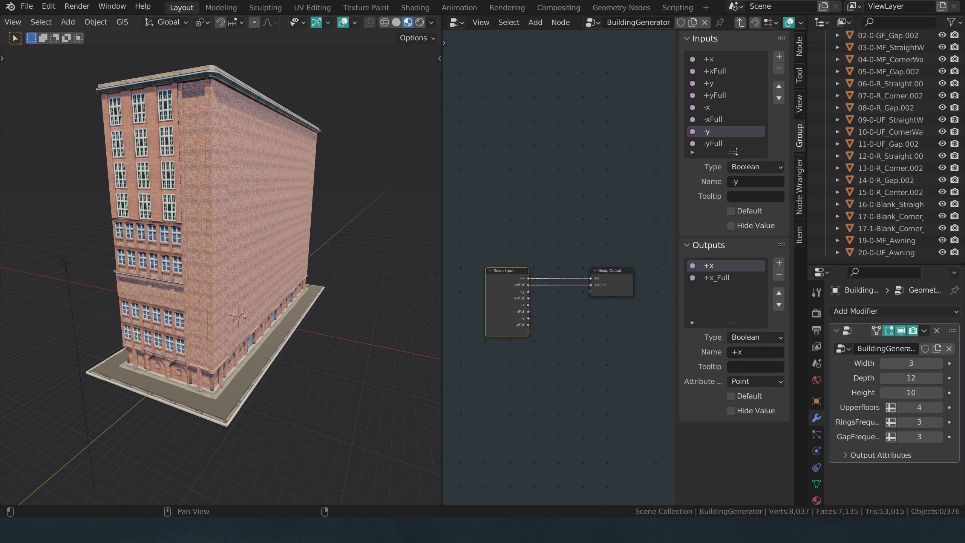
pyautogui.moveTo(736, 151); pyautogui.dragTo(736, 164)
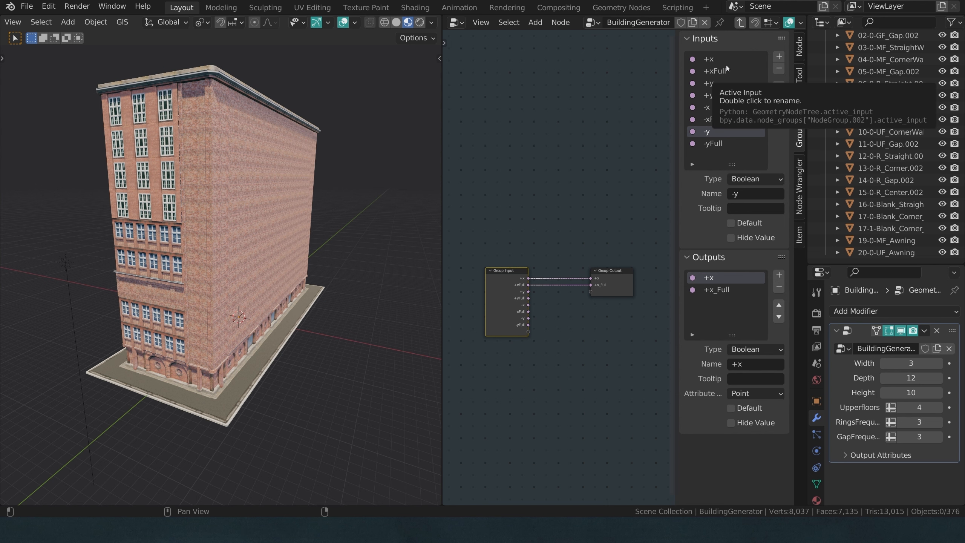
# - Return to the parent tree and link the Walls node's -x, +y and -y outputs and their Full counterparts to the matching group inputs
pyautogui.press('Tab')
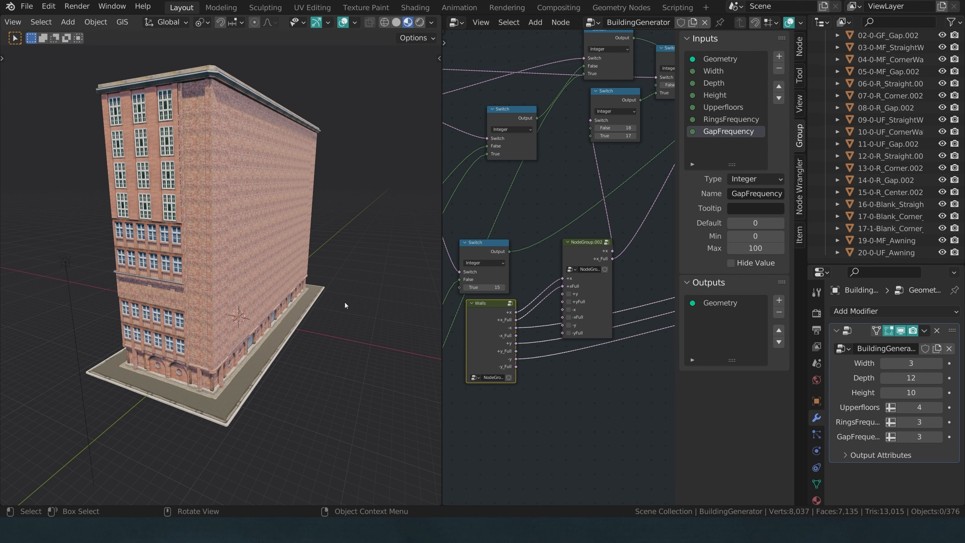
pyautogui.moveTo(331, 257); pyautogui.dragTo(199, 285, button='middle')
pyautogui.moveTo(313, 301); pyautogui.dragTo(282, 325, button='middle')
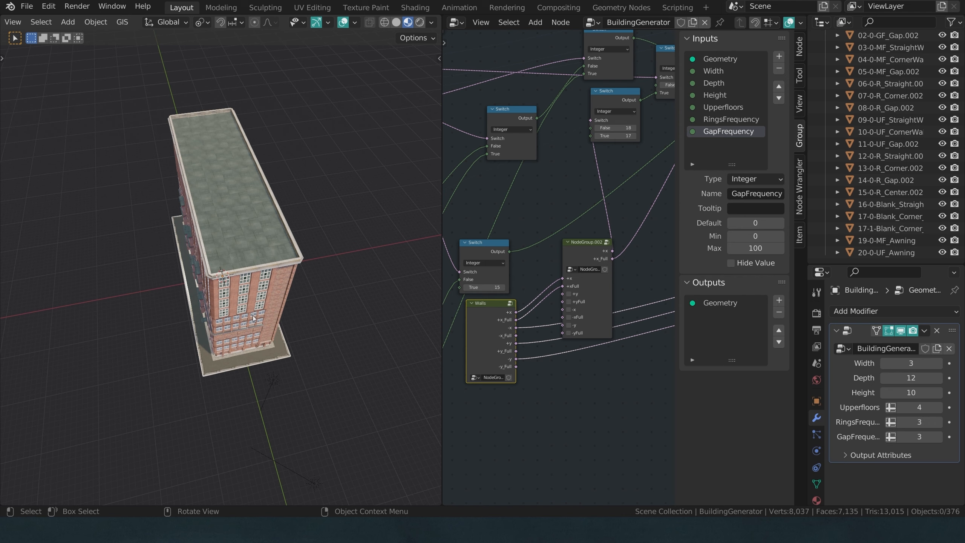
pyautogui.scroll(3, 500, 326)
pyautogui.moveTo(329, 303); pyautogui.dragTo(324, 276, button='middle')
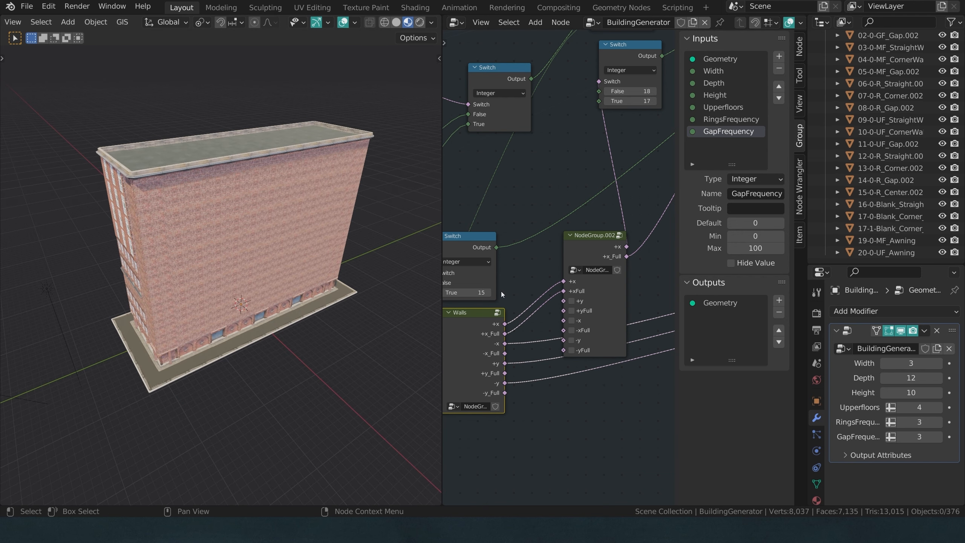
pyautogui.scroll(1, 549, 333)
pyautogui.moveTo(495, 356); pyautogui.dragTo(512, 330)
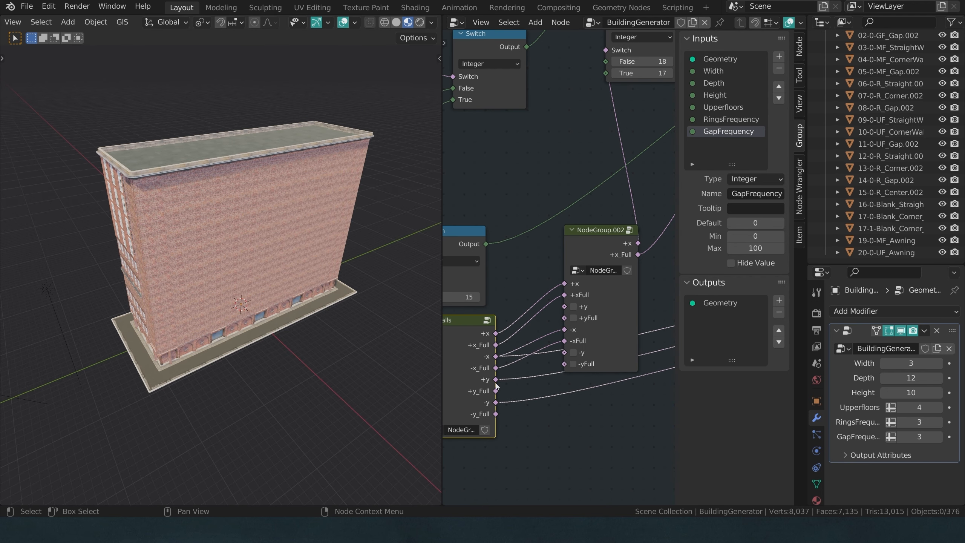
pyautogui.moveTo(494, 380); pyautogui.dragTo(551, 345)
pyautogui.moveTo(551, 345); pyautogui.dragTo(564, 318)
pyautogui.moveTo(495, 402); pyautogui.dragTo(564, 353)
pyautogui.moveTo(495, 414); pyautogui.dragTo(564, 364)
pyautogui.moveTo(604, 230); pyautogui.dragTo(595, 220)
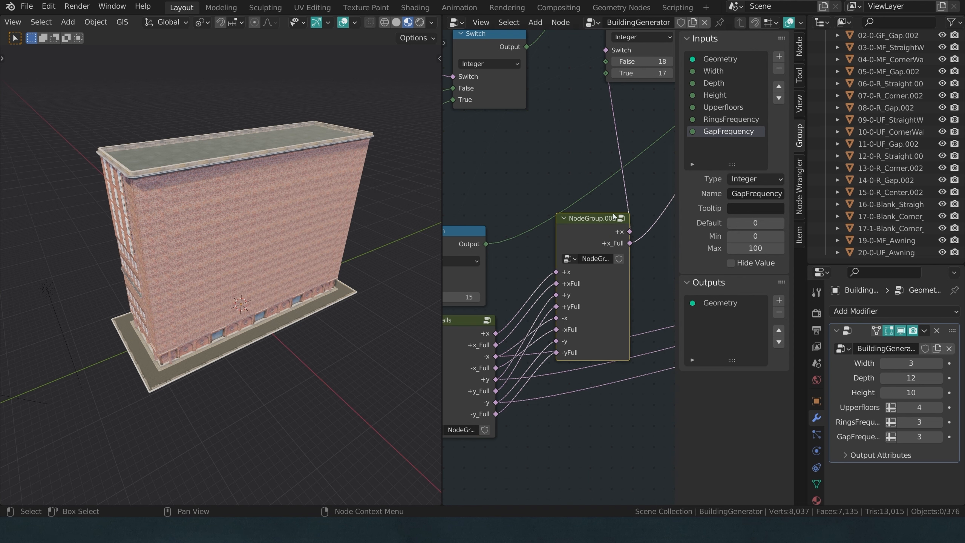
# - Reopen the node group, add one more input and move it to the top of the input order
pyautogui.press('Tab')
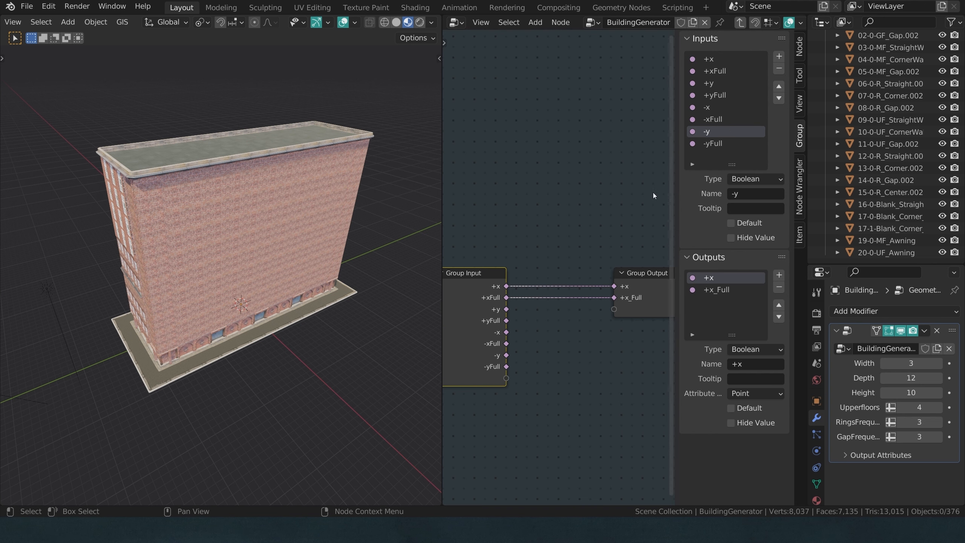
pyautogui.click(778, 56)
pyautogui.click(779, 86)
pyautogui.click(779, 87)
pyautogui.click(778, 87)
pyautogui.click(779, 87)
pyautogui.click(778, 86)
pyautogui.click(778, 87)
pyautogui.click(779, 86)
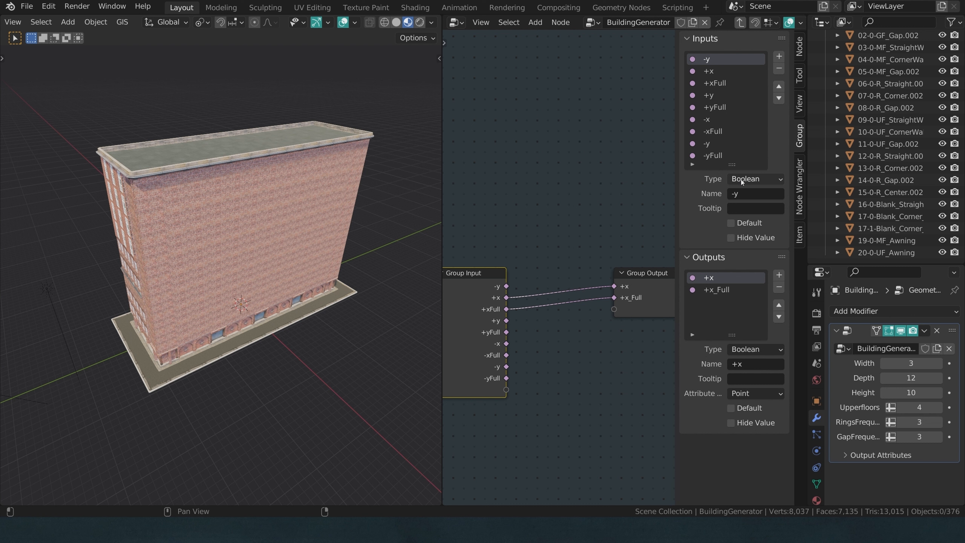
# - Change the topmost input's type to Integer, rename it Selector, and return to the parent tree
pyautogui.click(742, 182)
pyautogui.click(756, 245)
pyautogui.doubleClick(719, 60)
pyautogui.write('Selector')
pyautogui.press('Return')
pyautogui.press('Tab')
pyautogui.moveTo(568, 242); pyautogui.dragTo(492, 360, button='middle')
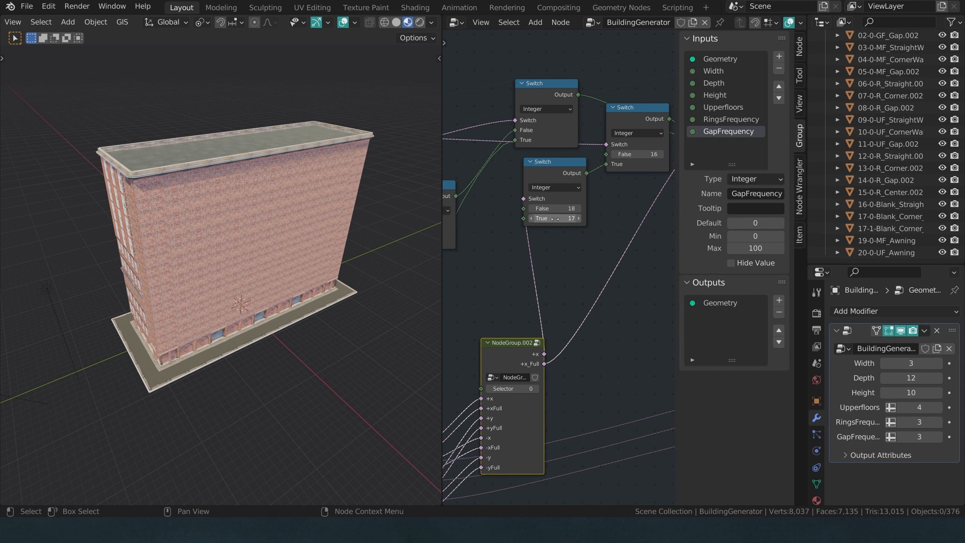
pyautogui.moveTo(553, 212)
pyautogui.mouseDown()
pyautogui.moveTo(532, 212)
pyautogui.moveTo(554, 212)
pyautogui.mouseUp()
# - Reopen the group and rename its two outputs CornerSwitch and WallSwitch
pyautogui.press('Tab')
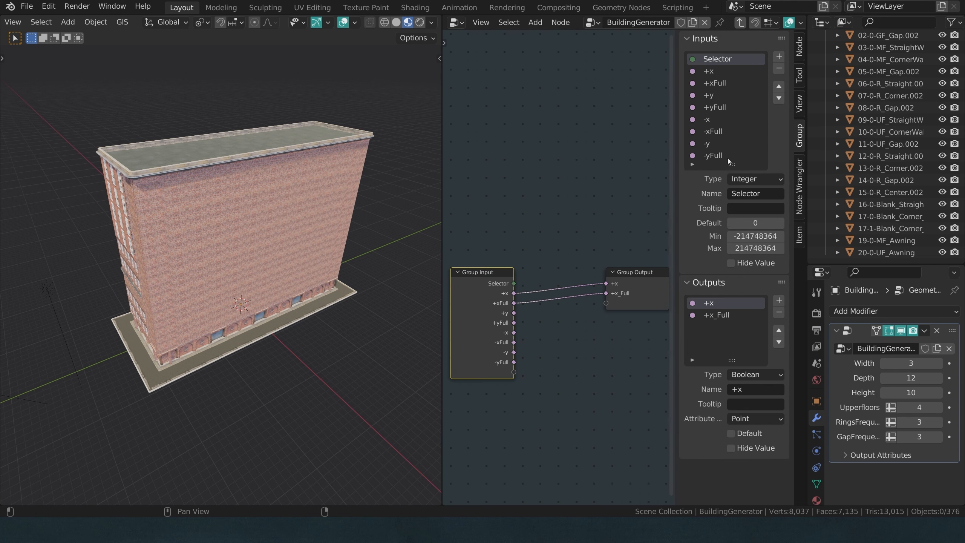
pyautogui.doubleClick(709, 305)
pyautogui.write('CornerSwitch')
pyautogui.press('Return')
pyautogui.doubleClick(719, 315)
pyautogui.write('WallSwitch')
pyautogui.press('Return')
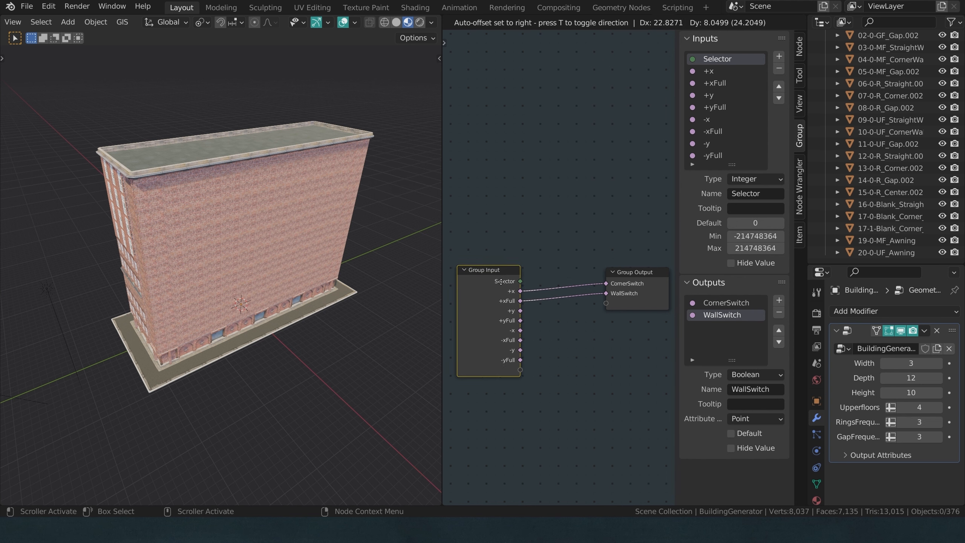
# - Reposition the node group in the parent tree, and inside the group move Group Input farther from Group Output
pyautogui.press('Tab')
pyautogui.scroll(-1, 542, 299)
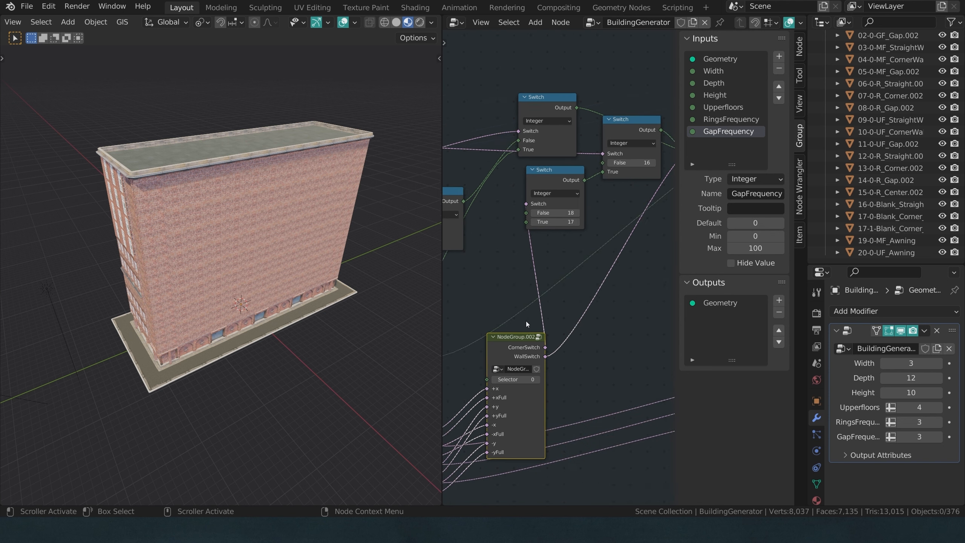
pyautogui.moveTo(509, 368); pyautogui.dragTo(544, 304, button='middle')
pyautogui.moveTo(546, 300)
pyautogui.mouseDown()
pyautogui.moveTo(529, 288)
pyautogui.moveTo(544, 285)
pyautogui.mouseUp()
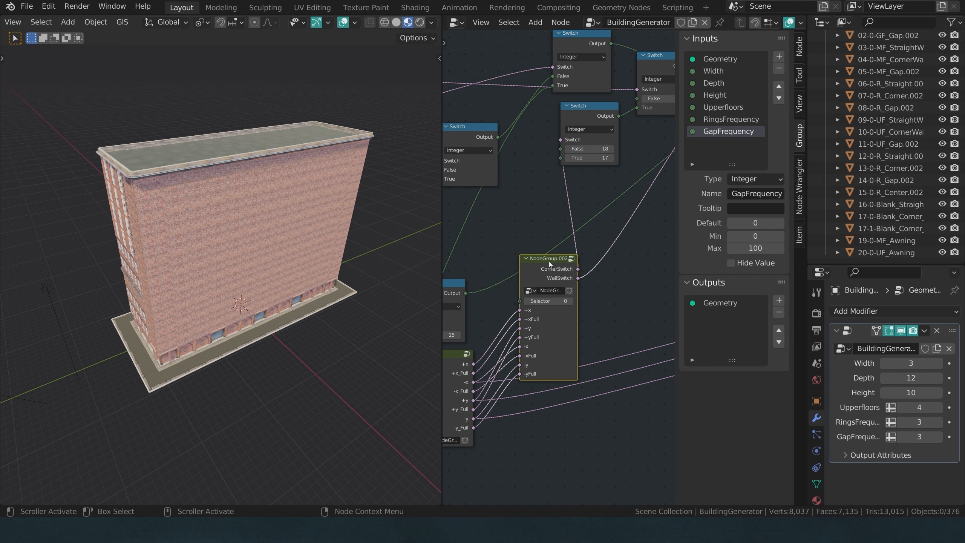
pyautogui.press('Tab')
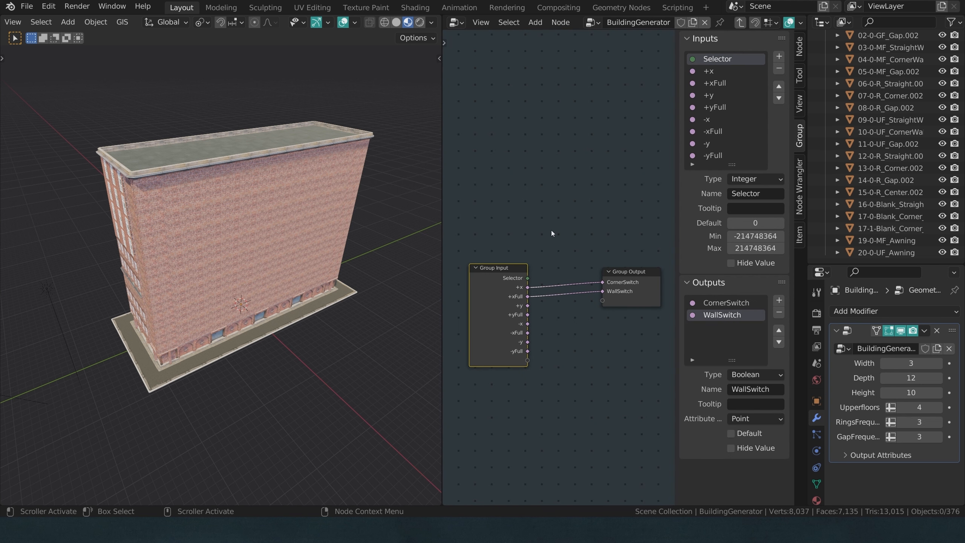
pyautogui.scroll(-3, 596, 273)
pyautogui.moveTo(515, 289); pyautogui.dragTo(463, 285)
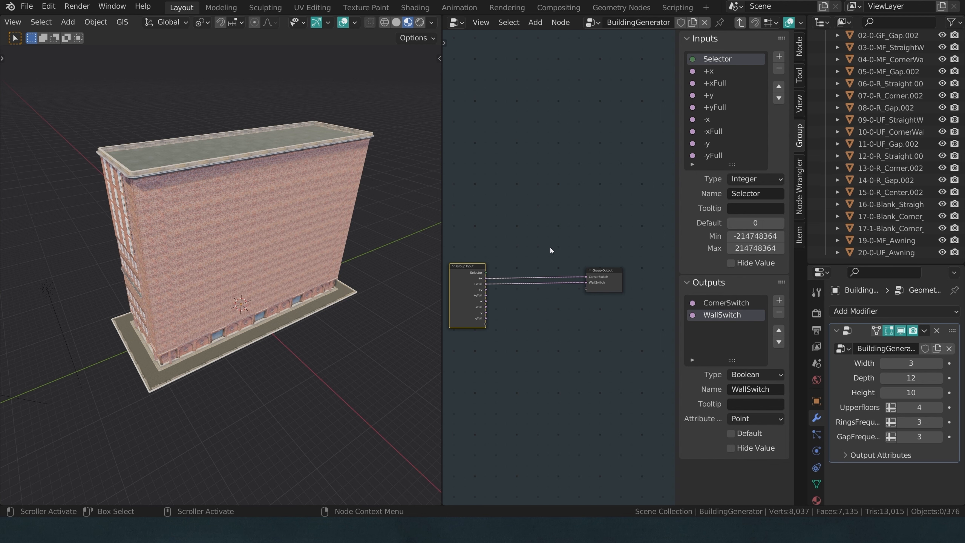
# - Return to the parent tree and raise the node group's Selector to 4 while viewing the building's different sides
pyautogui.press('Tab')
pyautogui.scroll(3, 566, 282)
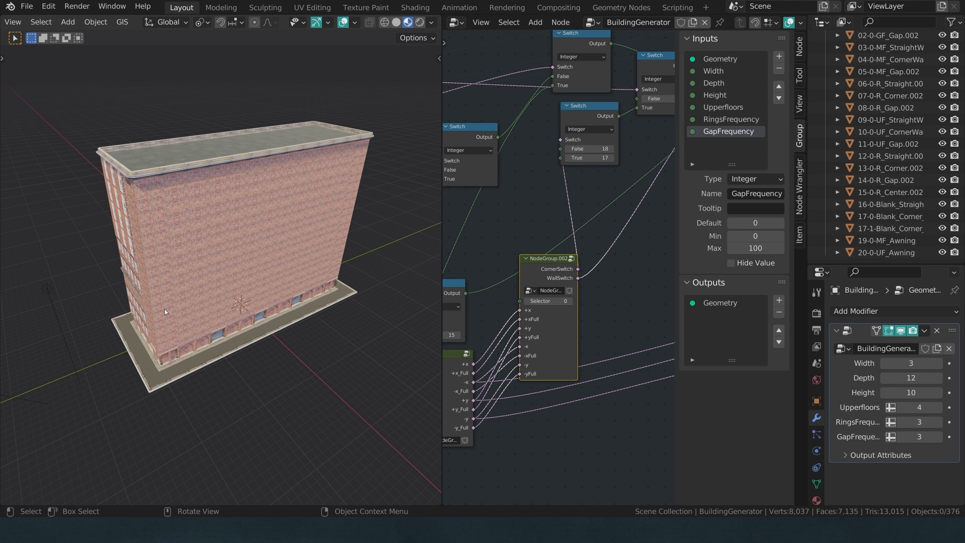
pyautogui.click(572, 302)
pyautogui.click(571, 301)
pyautogui.moveTo(370, 302); pyautogui.dragTo(243, 309, button='middle')
pyautogui.click(571, 301)
pyautogui.click(571, 301)
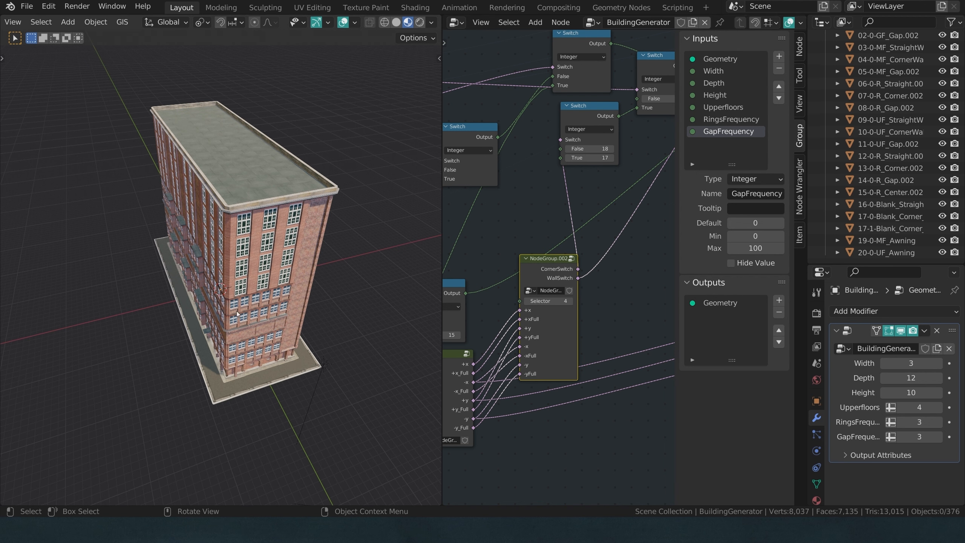
pyautogui.moveTo(311, 325); pyautogui.dragTo(190, 311, button='middle')
# - Reopen the group and limit the Selector input to a minimum of 0 and a maximum of 4
pyautogui.press('Tab')
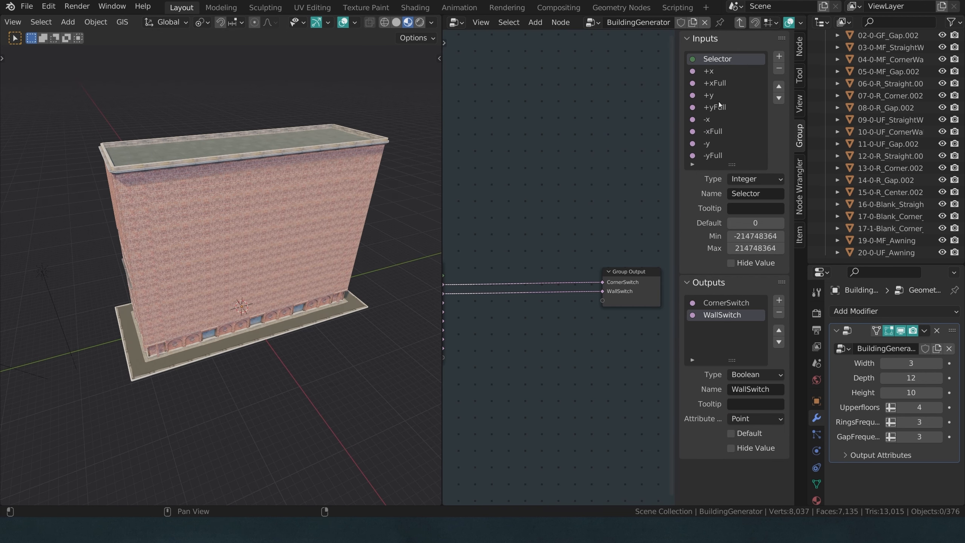
pyautogui.doubleClick(763, 235)
pyautogui.write('0')
pyautogui.press('Return')
pyautogui.doubleClick(757, 247)
pyautogui.press('BackSpace')
pyautogui.write('4')
pyautogui.press('Return')
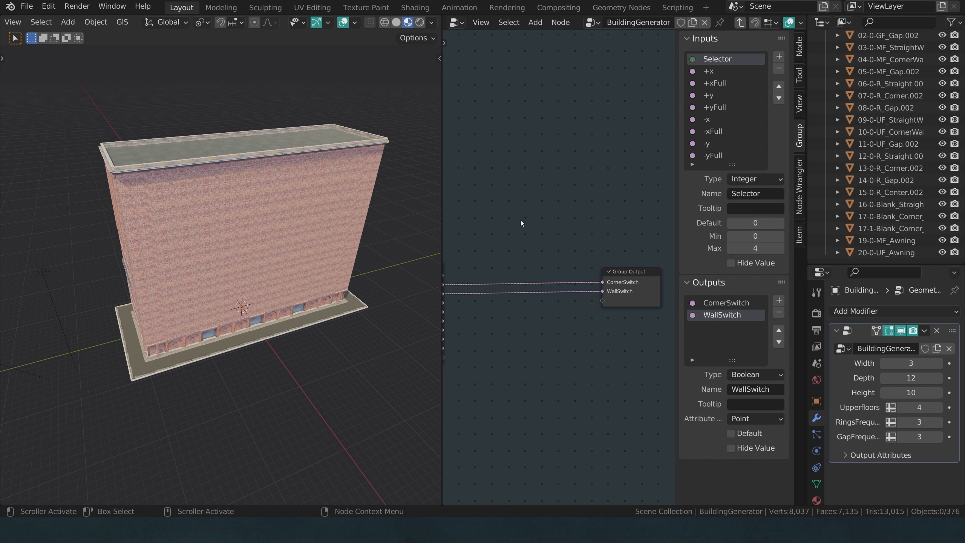
# - Add a Switch node inside the group and set its type to Boolean
pyautogui.moveTo(538, 221); pyautogui.dragTo(562, 205, button='middle')
pyautogui.scroll(-3, 544, 231)
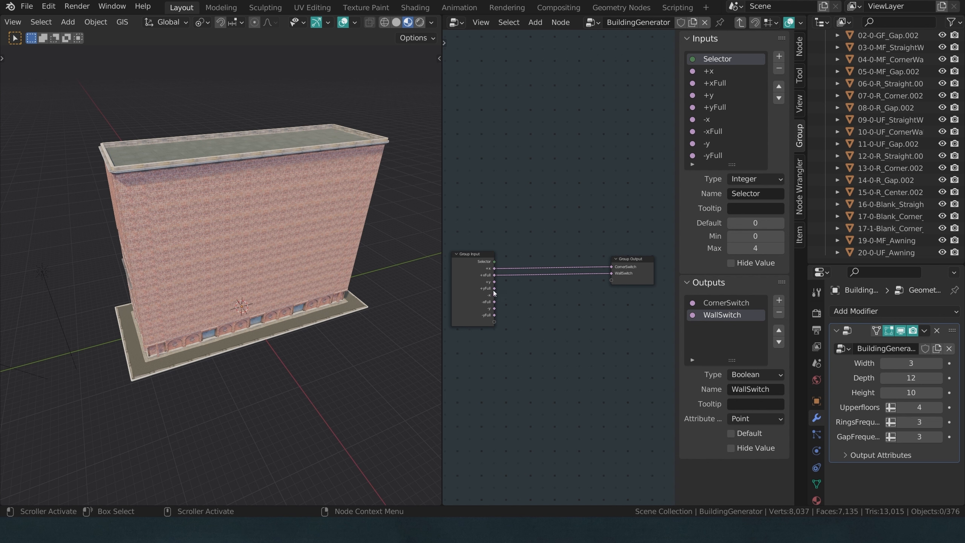
pyautogui.hotkey('shift', 'a')
pyautogui.write('s')
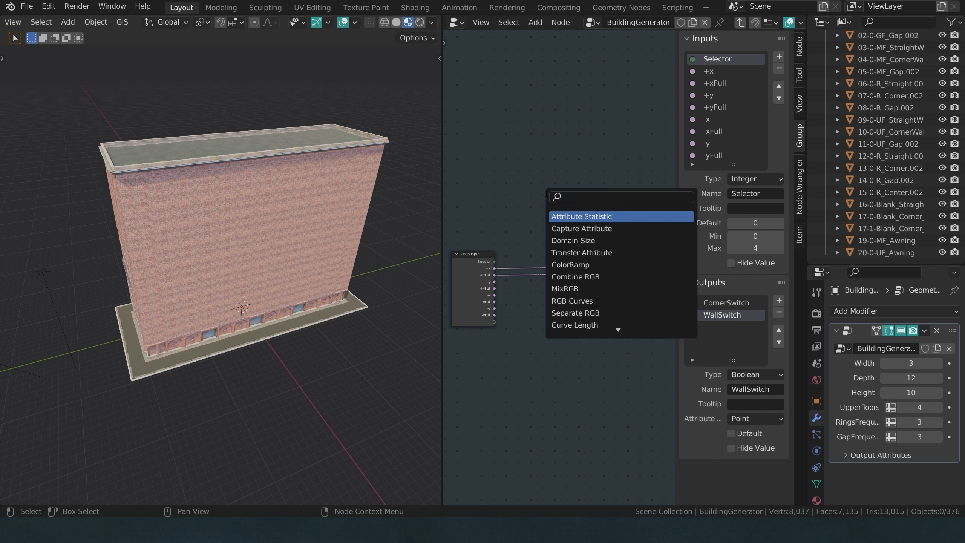
pyautogui.write('wit')
pyautogui.press('Return')
pyautogui.click(574, 200)
pyautogui.click(584, 214)
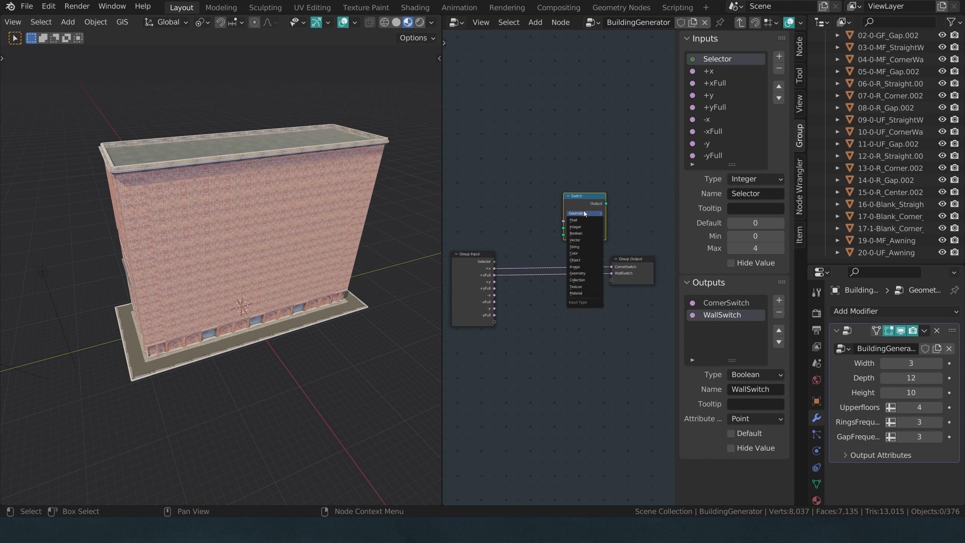
pyautogui.click(584, 234)
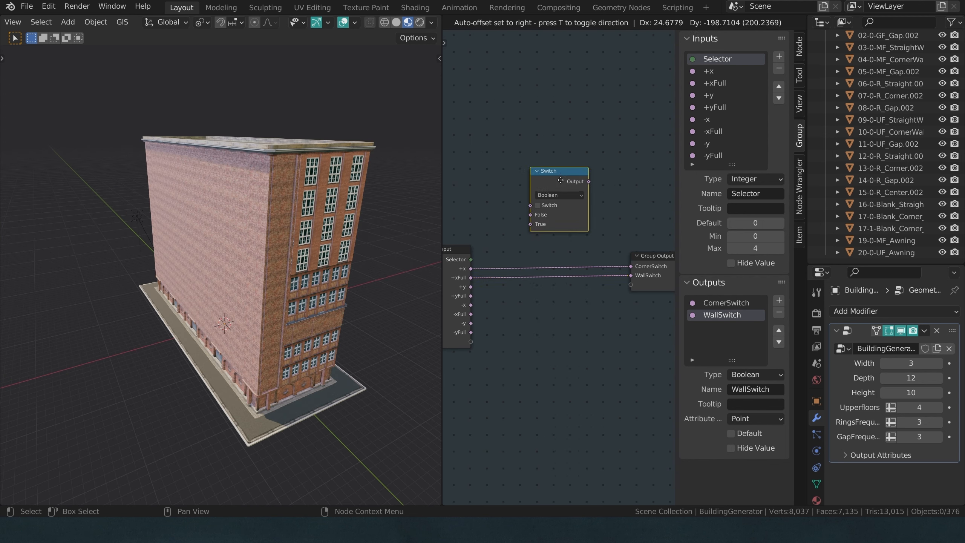
# - Insert the Switch node on the WallSwitch link, feeding +xFull into False and +yFull into True
pyautogui.moveTo(562, 171); pyautogui.dragTo(551, 287)
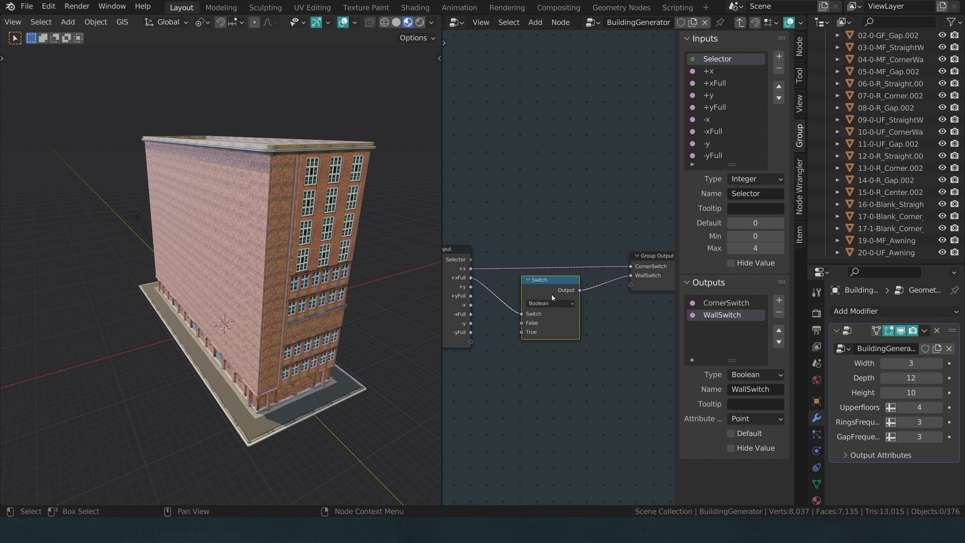
pyautogui.moveTo(542, 294); pyautogui.dragTo(552, 292)
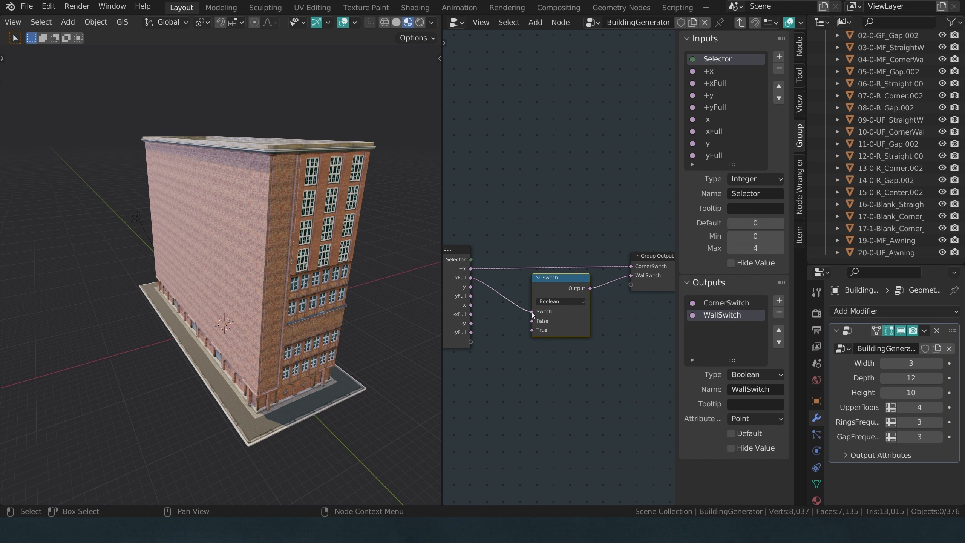
pyautogui.moveTo(532, 312)
pyautogui.mouseDown()
pyautogui.moveTo(512, 321)
pyautogui.moveTo(531, 322)
pyautogui.mouseUp()
pyautogui.moveTo(470, 299); pyautogui.dragTo(533, 329)
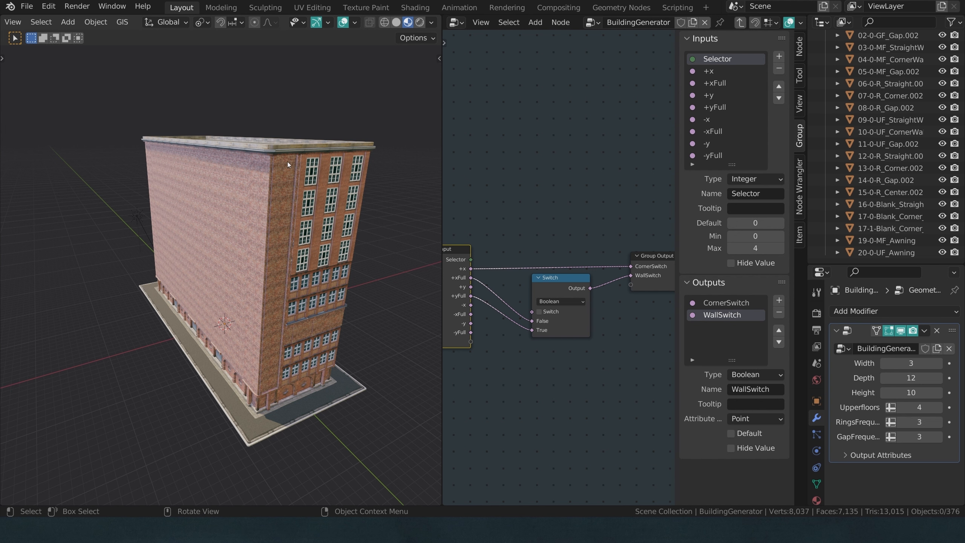
# - Toggle the Switch node's Switch option on and off repeatedly to compare the building's walls
pyautogui.click(541, 314)
pyautogui.click(541, 314)
pyautogui.click(541, 314)
pyautogui.click(541, 314)
pyautogui.click(540, 314)
pyautogui.click(540, 314)
# - Move the Switch node farther from Group Input and link Selector to its Switch input
pyautogui.moveTo(478, 257); pyautogui.dragTo(498, 265, button='middle')
pyautogui.moveTo(497, 266); pyautogui.dragTo(650, 300)
pyautogui.click(554, 188)
pyautogui.scroll(-2, 585, 249)
pyautogui.moveTo(566, 281); pyautogui.dragTo(610, 284)
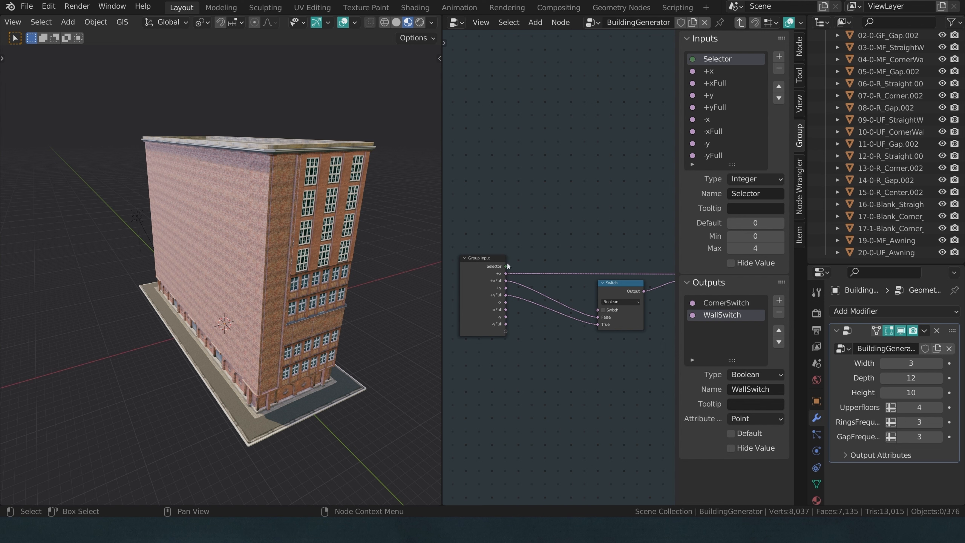
pyautogui.moveTo(503, 268); pyautogui.dragTo(598, 310)
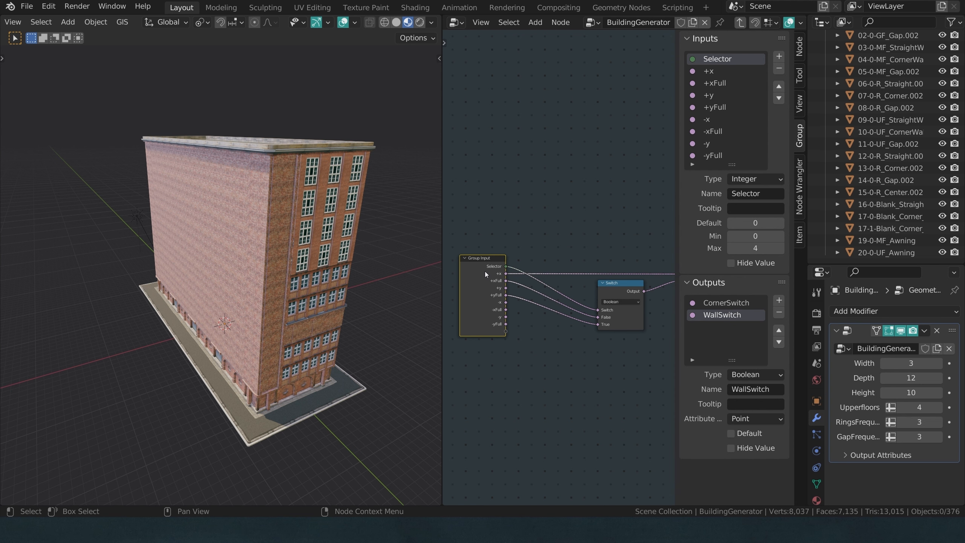
# - Return to the parent tree and set the node group's Selector to 1
pyautogui.press('Tab')
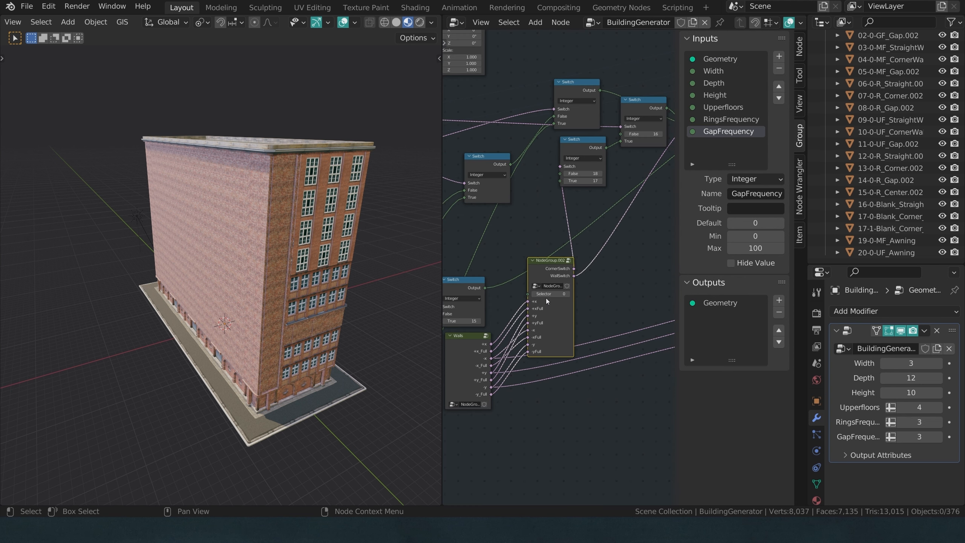
pyautogui.press('Tab')
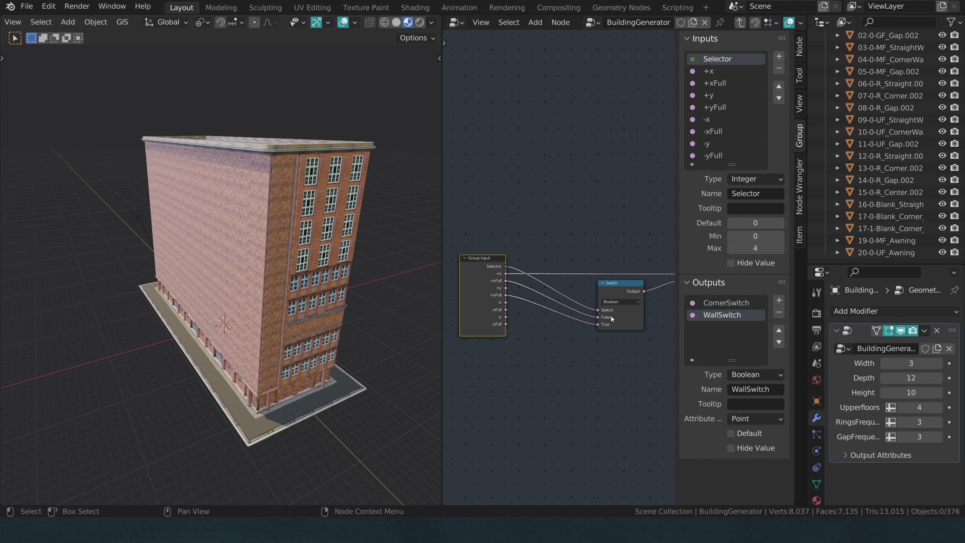
pyautogui.press('Tab')
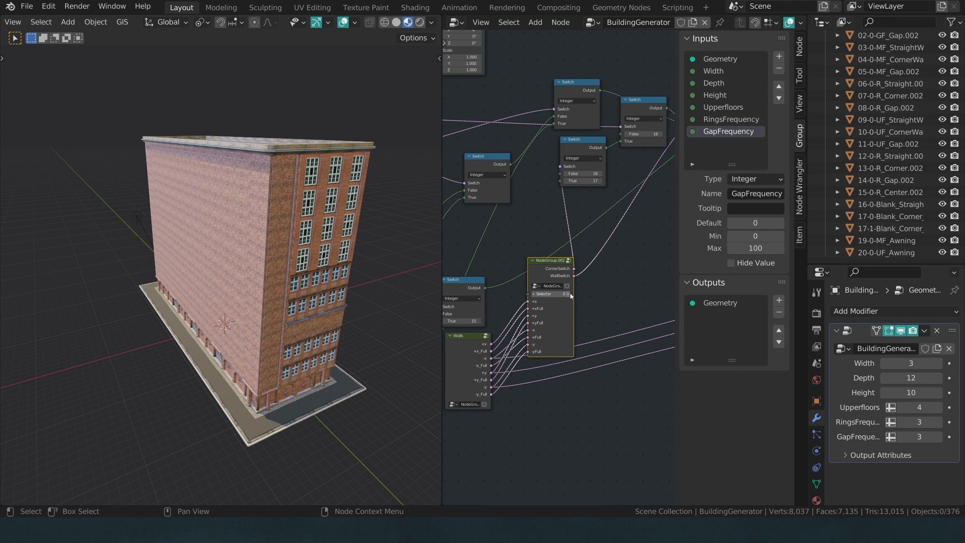
pyautogui.click(568, 294)
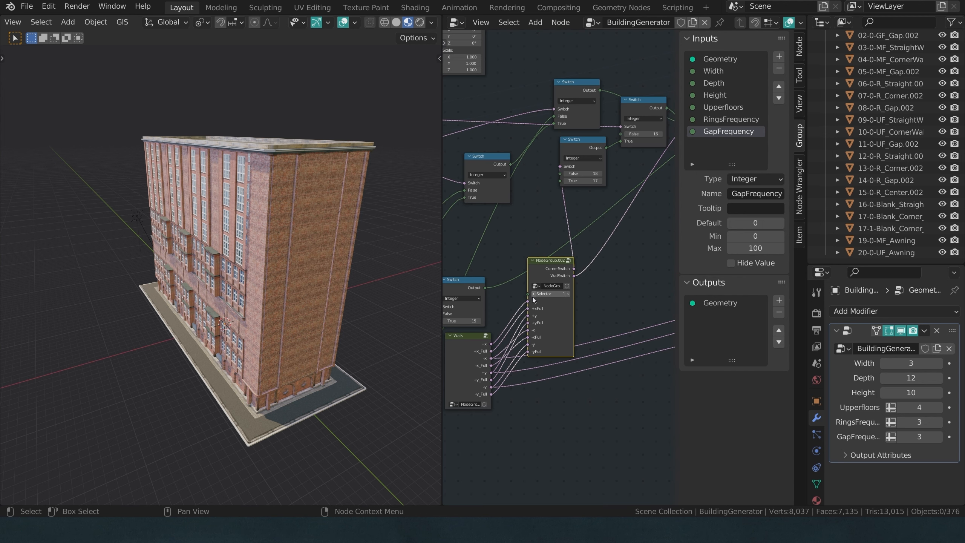
# - Vary the node group's Selector between 2 and 0 to compare the building's walls
pyautogui.click(568, 294)
pyautogui.click(534, 295)
pyautogui.click(538, 295)
pyautogui.write('2')
pyautogui.press('Return')
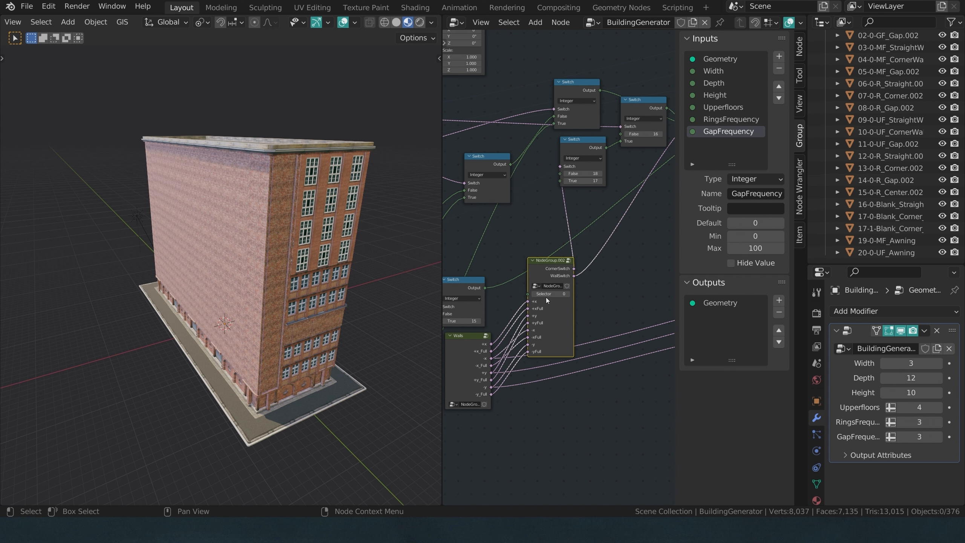
# - Inside the node group, insert a Math node set to Subtract with value 1 between Selector and the Switch node's Switch input
pyautogui.press('Tab')
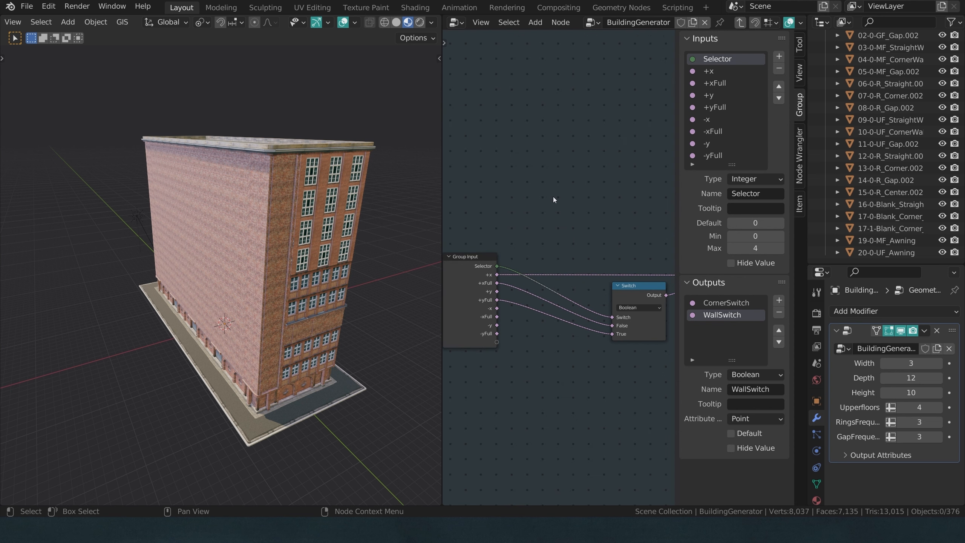
pyautogui.hotkey('shift', 'a')
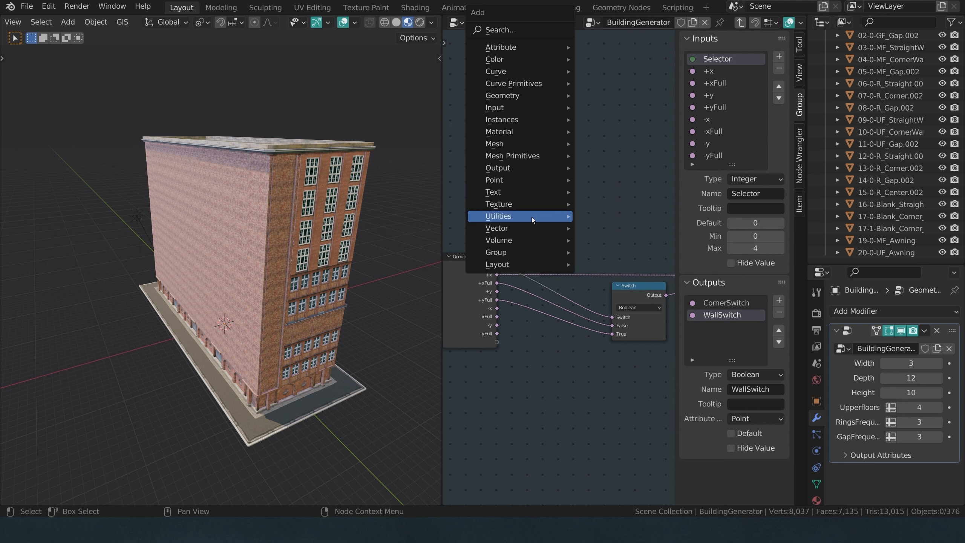
pyautogui.moveTo(535, 218)
pyautogui.click(620, 324)
pyautogui.click(544, 193)
pyautogui.click(544, 198)
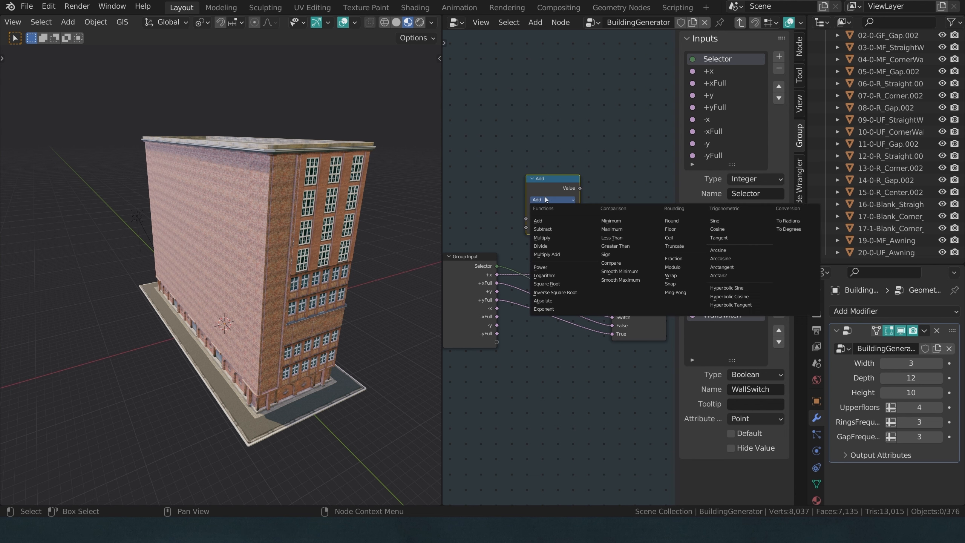
pyautogui.click(547, 223)
pyautogui.click(550, 227)
pyautogui.write('1')
pyautogui.press('Return')
pyautogui.moveTo(539, 185); pyautogui.dragTo(536, 214)
# - Test the Subtract wiring by raising the node group's Selector through 1, 2 and 4 and comparing the building's walls
pyautogui.press('Tab')
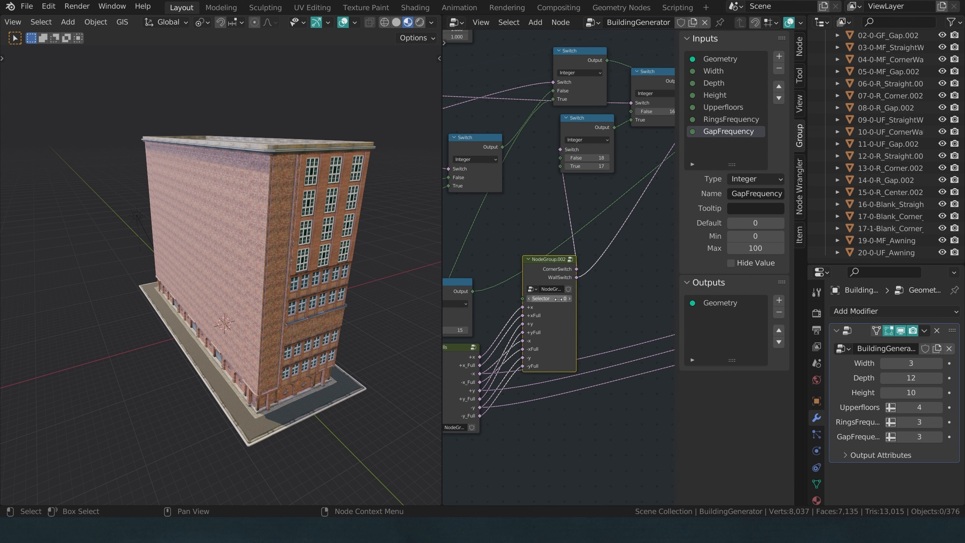
pyautogui.press('Tab')
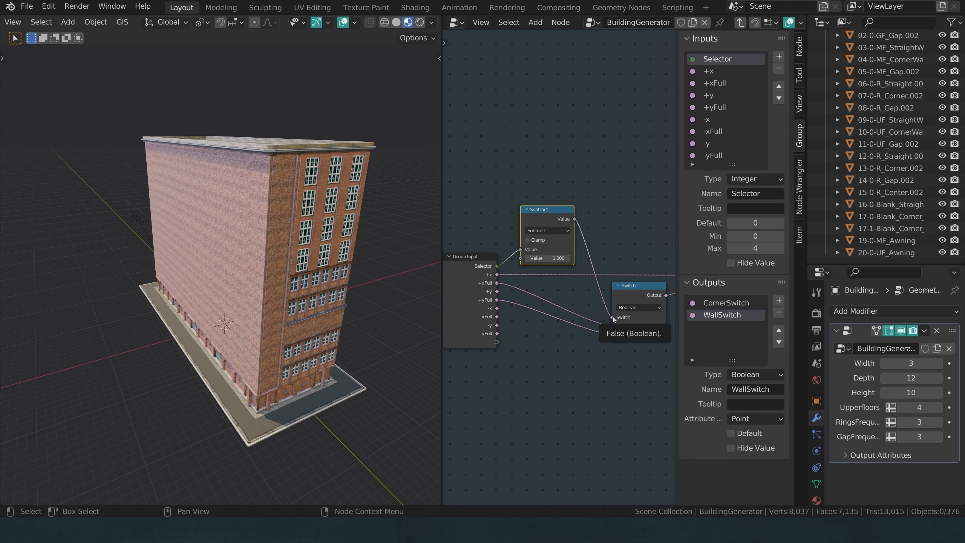
pyautogui.press('Tab')
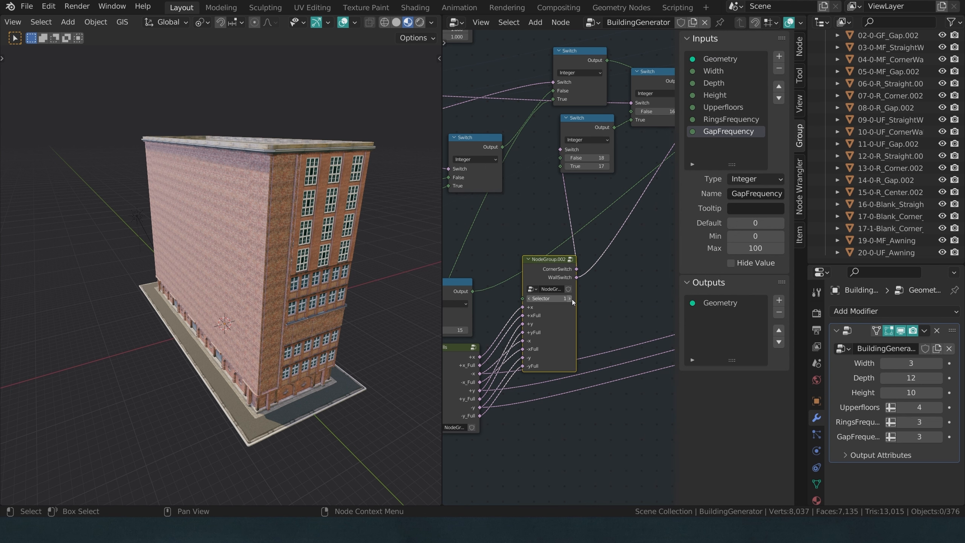
pyautogui.press('Tab')
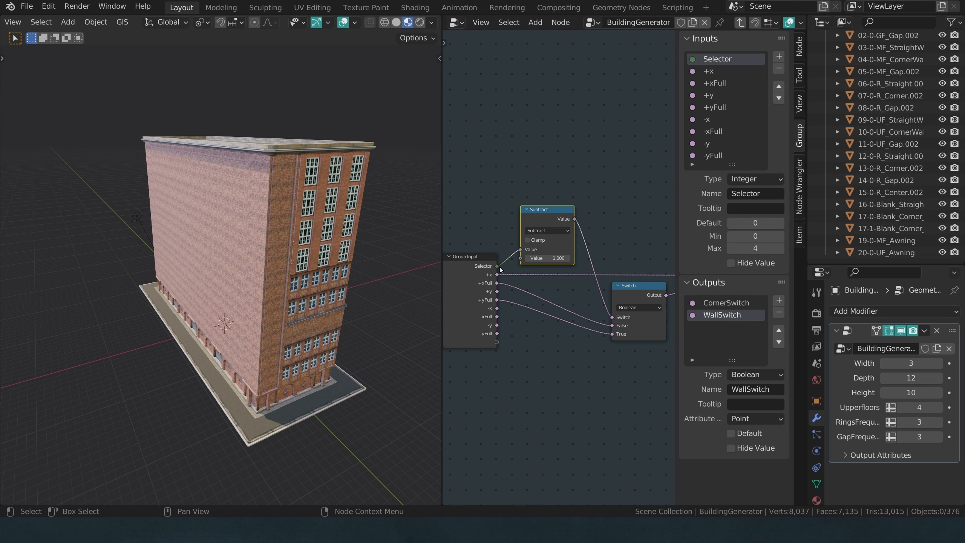
pyautogui.moveTo(505, 257); pyautogui.dragTo(520, 250)
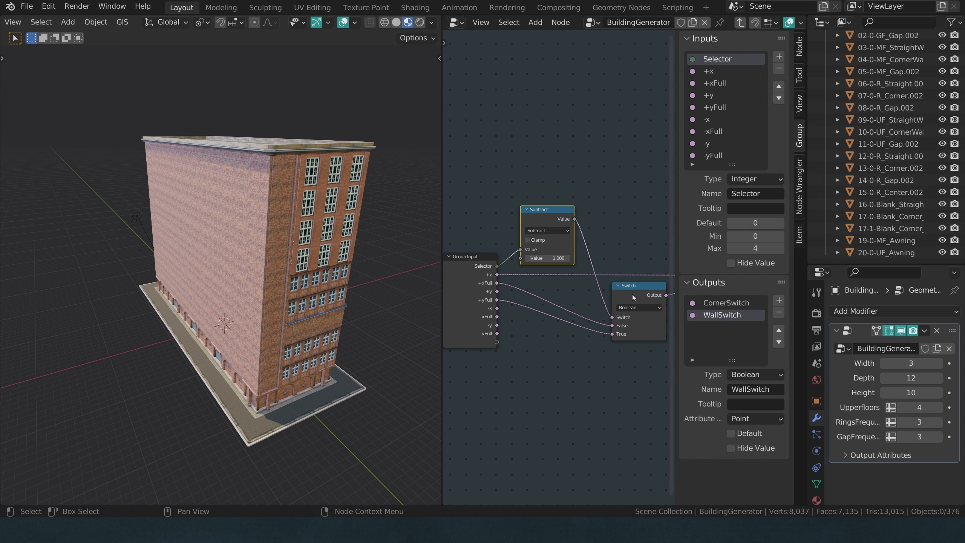
pyautogui.press('Tab')
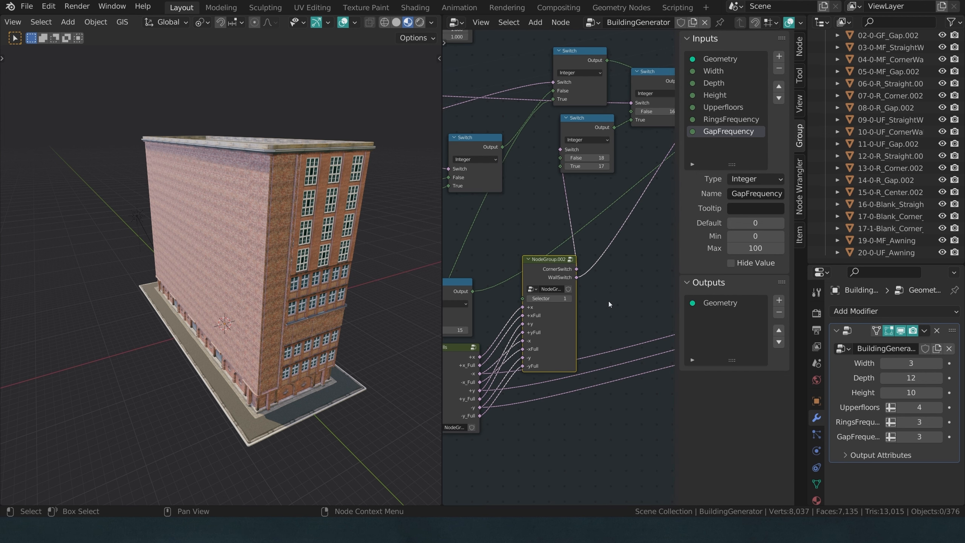
pyautogui.click(570, 298)
pyautogui.press('Tab')
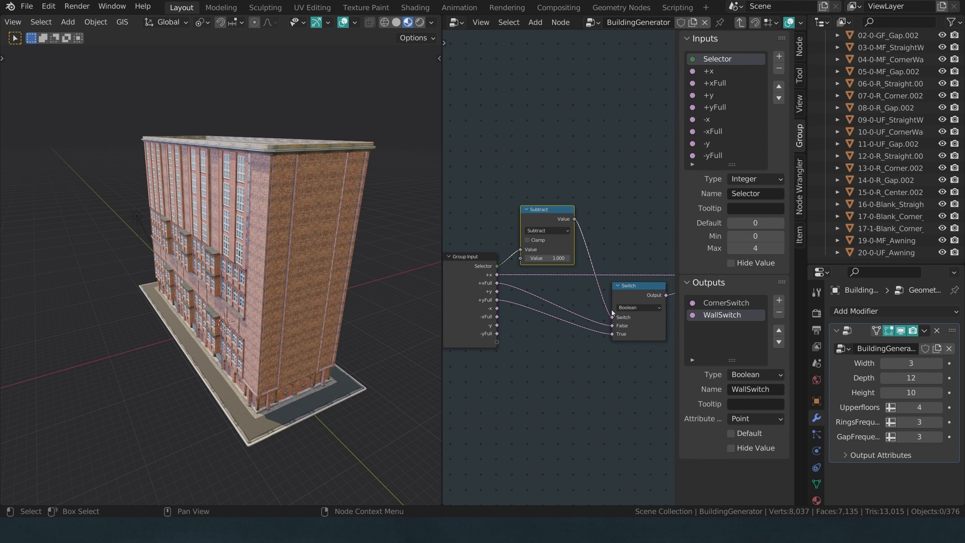
pyautogui.press('Tab')
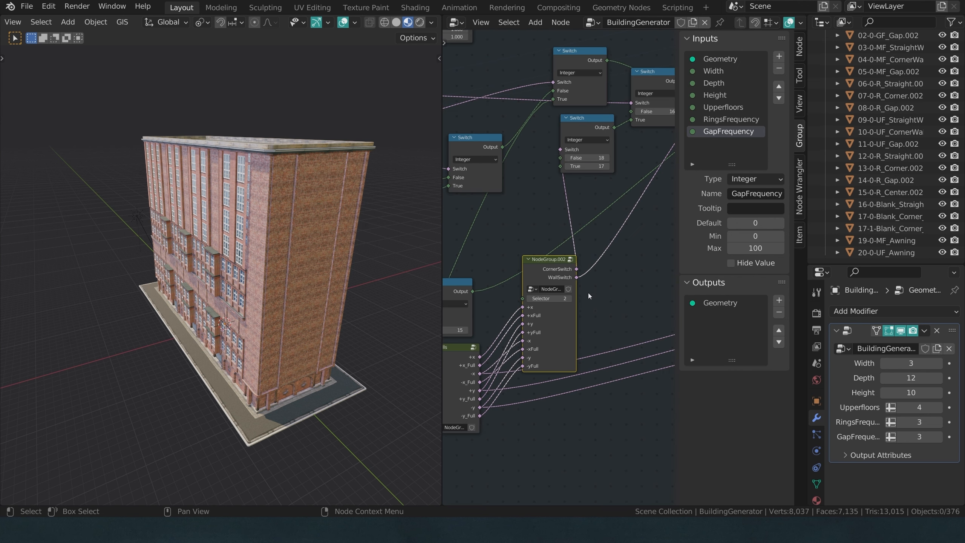
pyautogui.click(569, 299)
pyautogui.click(569, 299)
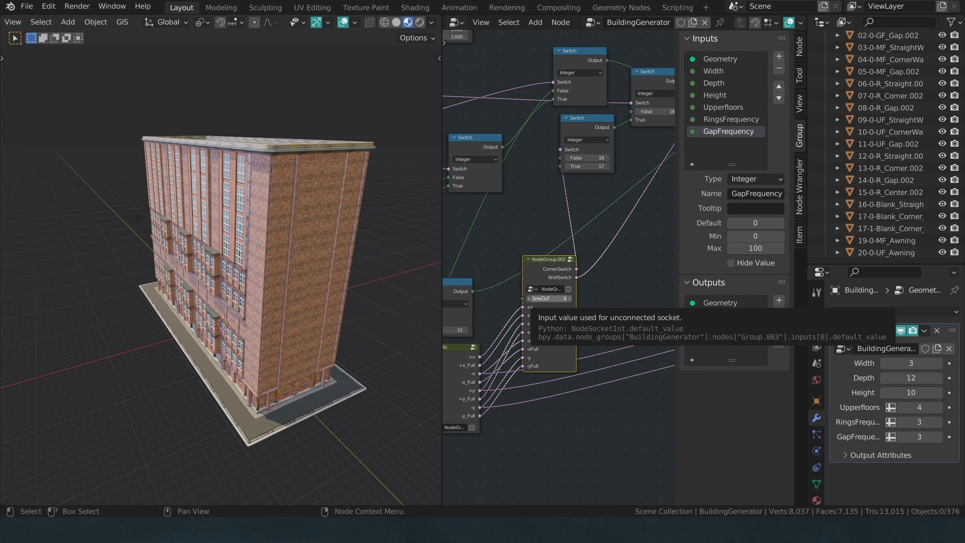
# - Detach the Subtract node from its links inside the group, and set the node group's Selector to 0 in the parent tree
pyautogui.press('Tab')
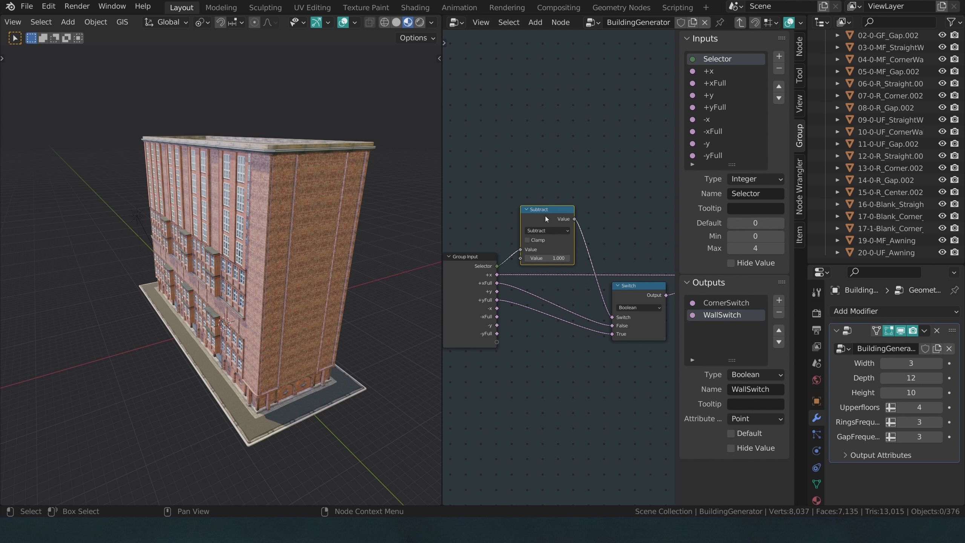
pyautogui.keyDown('alt'); pyautogui.moveTo(545, 216); pyautogui.dragTo(577, 47); pyautogui.keyUp('alt')
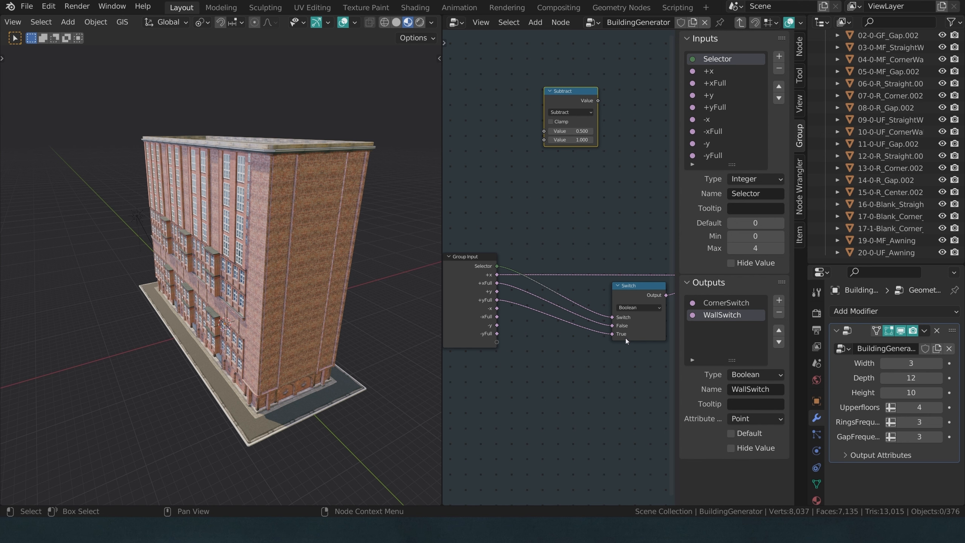
pyautogui.press('Tab')
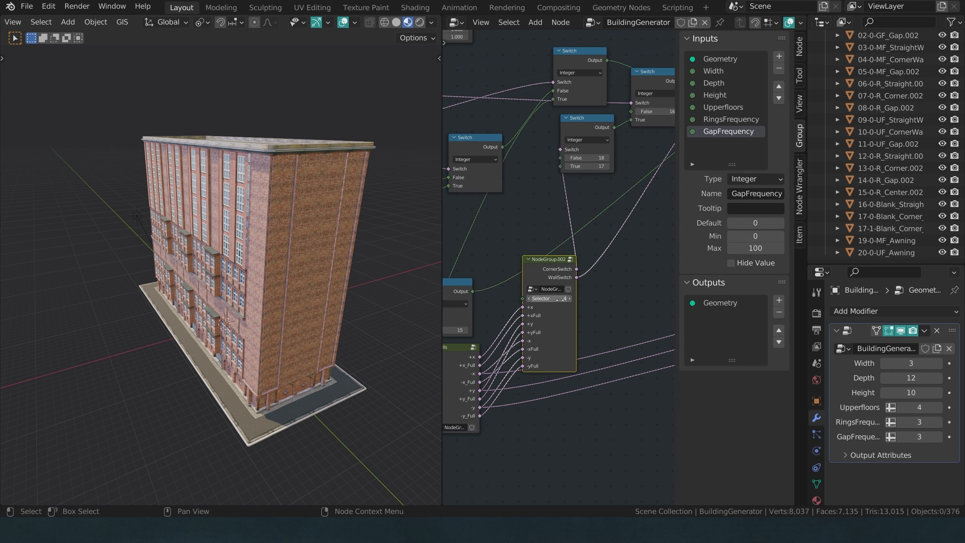
pyautogui.click(528, 299)
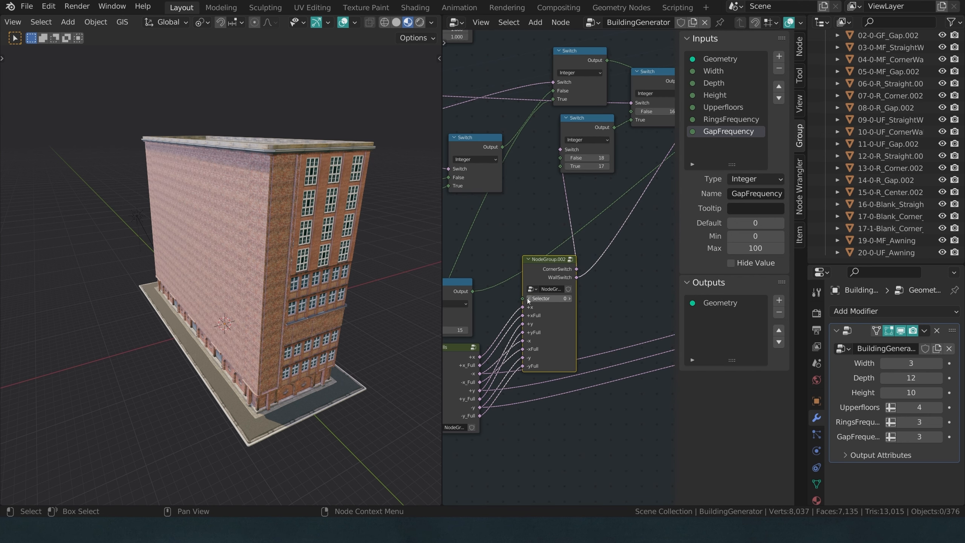
# - Add a Boolean input node below the Switch node inside the group and enable its Value
pyautogui.press('Tab')
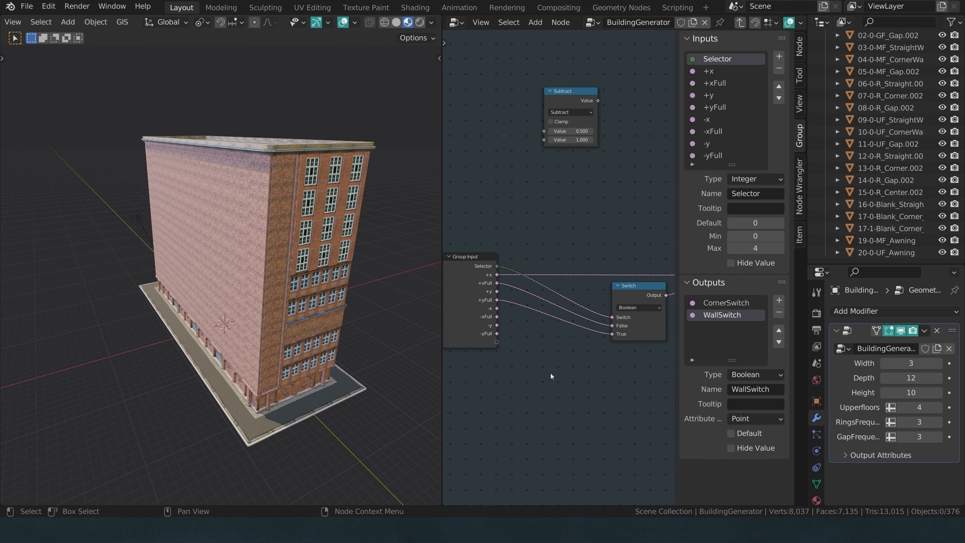
pyautogui.hotkey('shift', 'a')
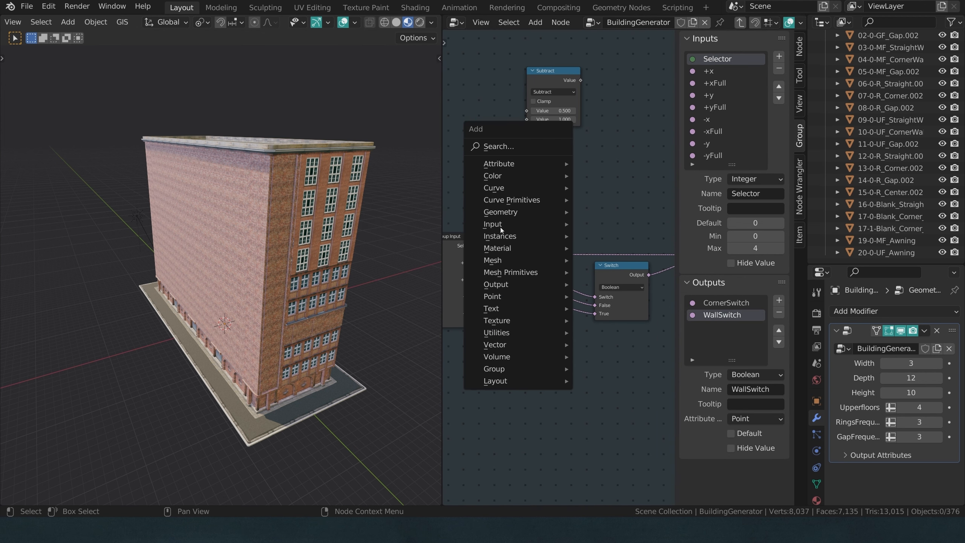
pyautogui.moveTo(516, 224)
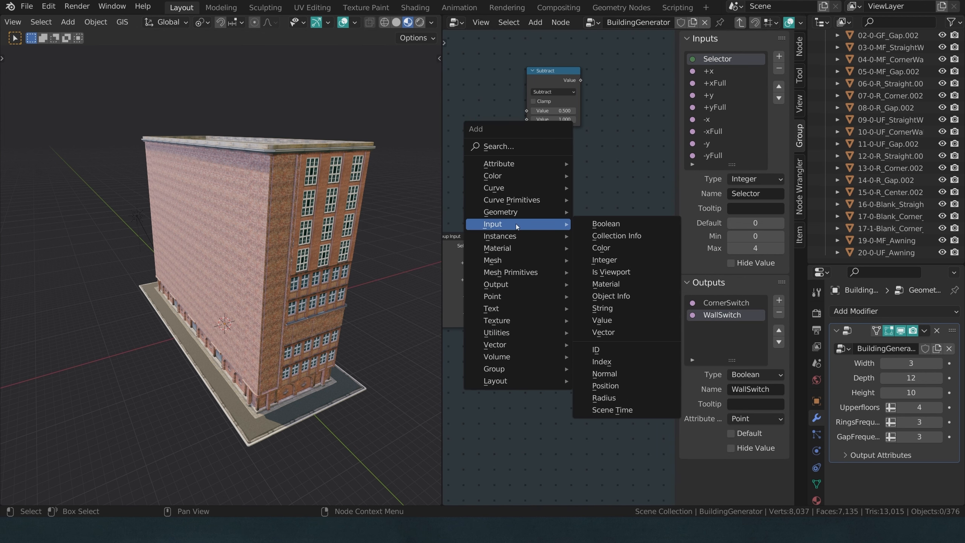
pyautogui.click(606, 223)
pyautogui.click(533, 361)
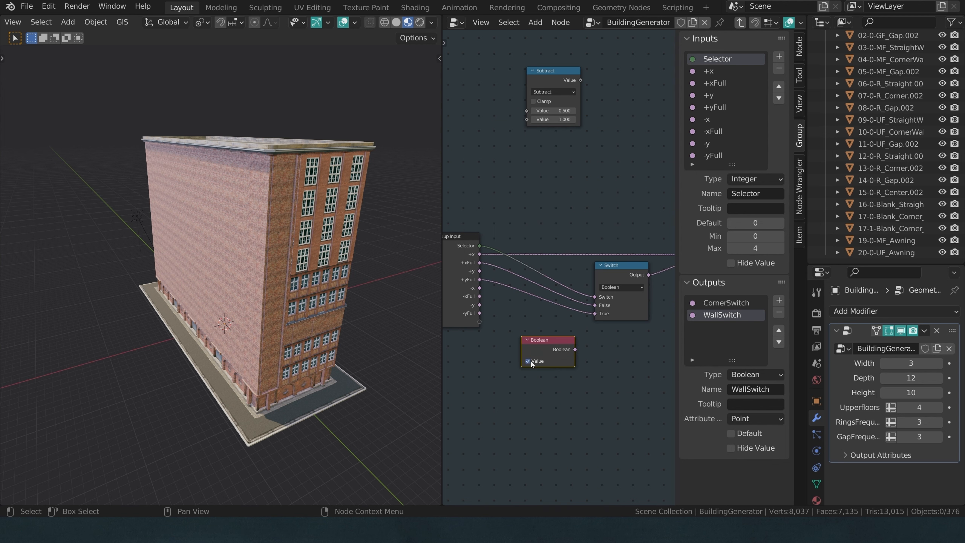
# - Cut the +xFull and +yFull links to the Switch node and feed the Boolean node into its False input
pyautogui.moveTo(593, 314)
pyautogui.keyDown('ctrl'); pyautogui.mouseDown()
pyautogui.moveTo(570, 309)
pyautogui.moveTo(581, 304)
pyautogui.mouseUp(); pyautogui.keyUp('ctrl')
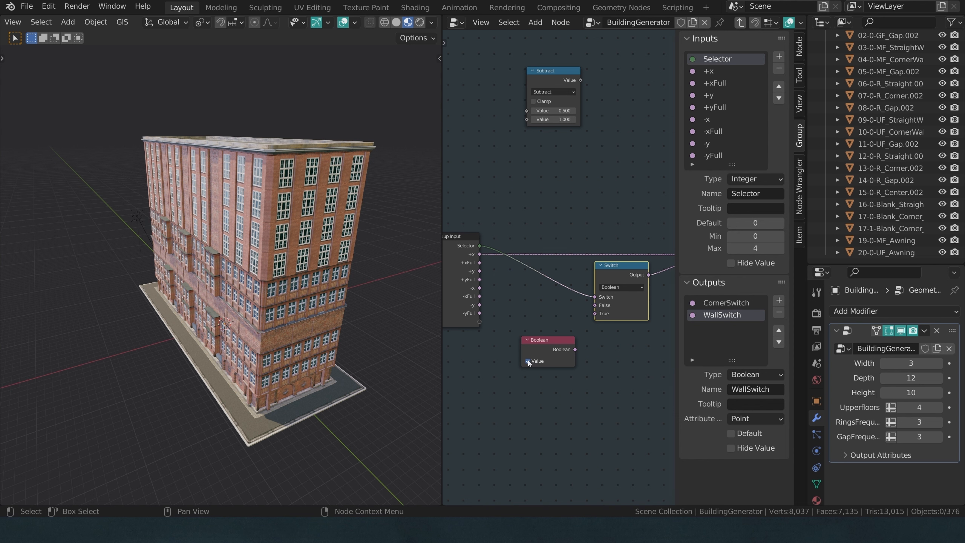
pyautogui.moveTo(528, 361); pyautogui.dragTo(578, 325)
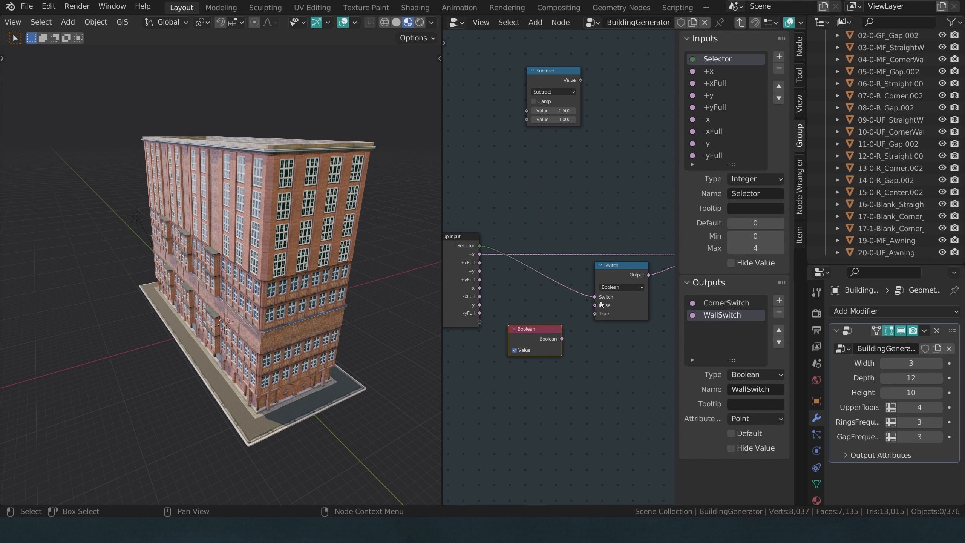
pyautogui.moveTo(562, 340); pyautogui.dragTo(595, 305)
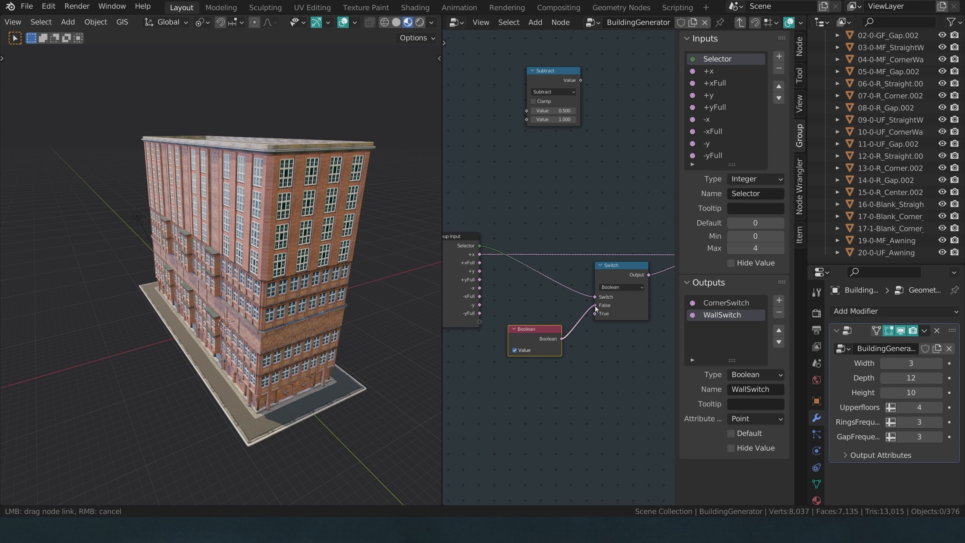
pyautogui.press('g')
pyautogui.click(514, 323)
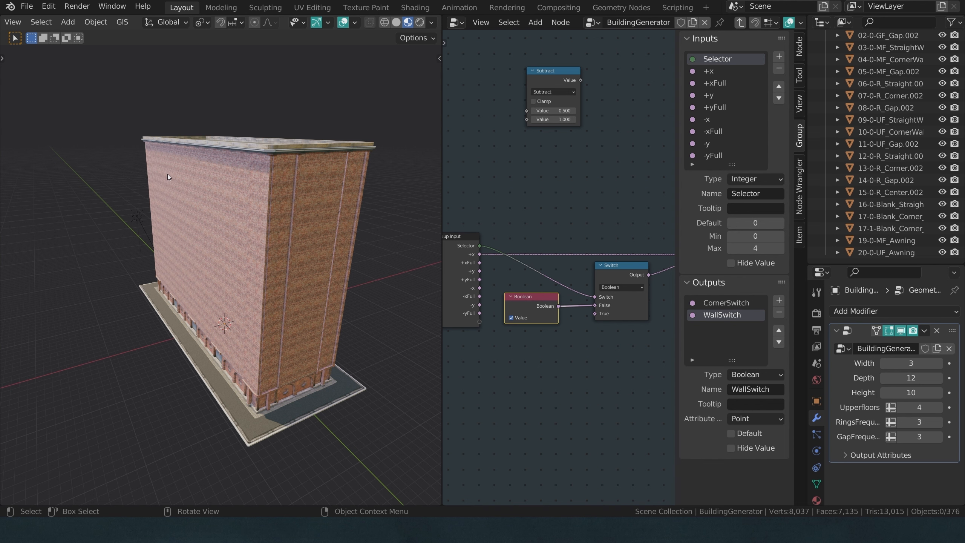
# - Disable the Boolean node's Value, move the node lower, and link +xFull to the Switch node's True input
pyautogui.click(512, 318)
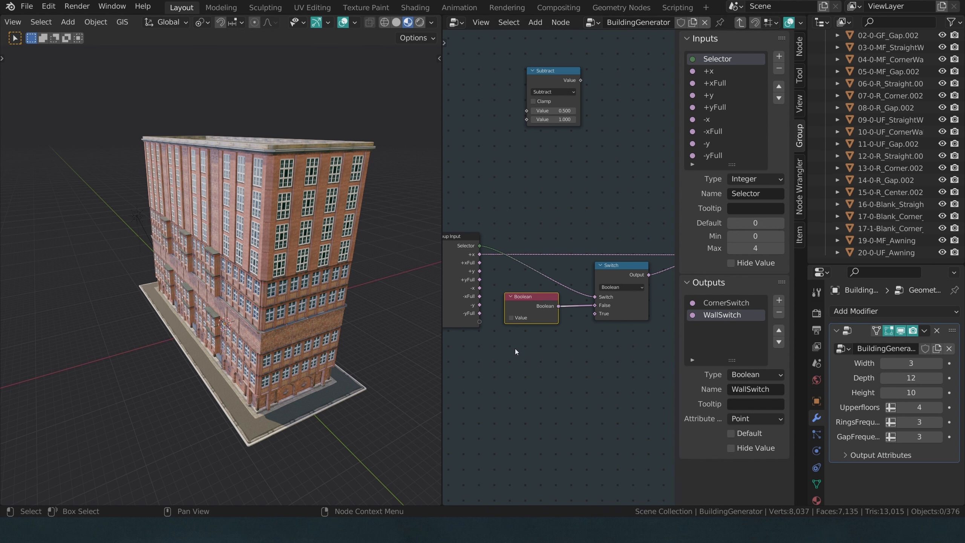
pyautogui.moveTo(537, 296); pyautogui.dragTo(536, 352)
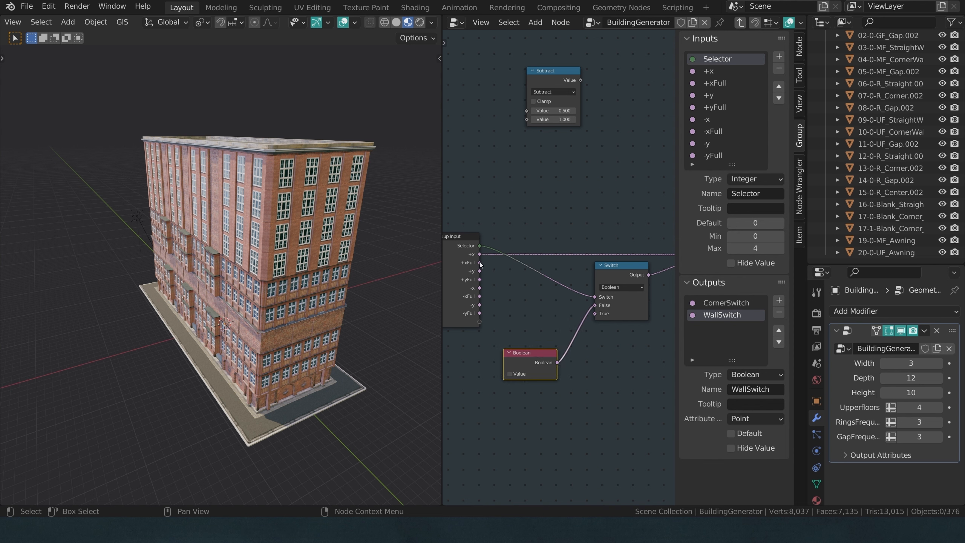
pyautogui.moveTo(479, 262); pyautogui.dragTo(596, 313)
# - Set the node group's Selector to 1 in the parent tree and reopen the group
pyautogui.press('Tab')
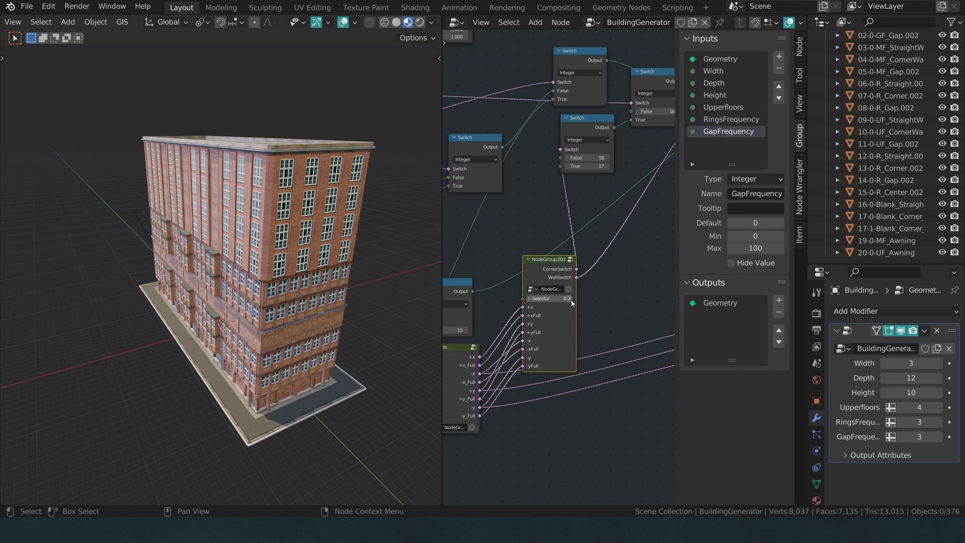
pyautogui.click(570, 299)
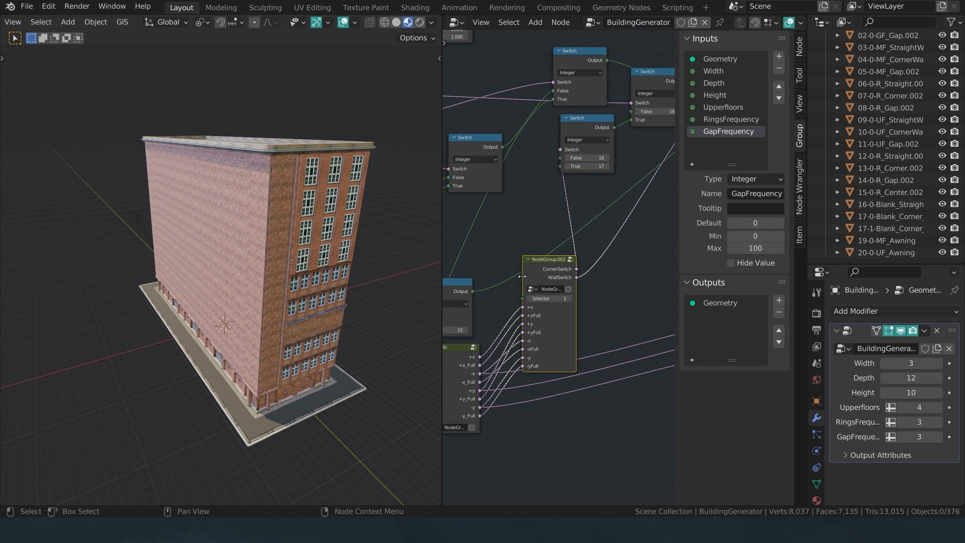
pyautogui.press('Tab')
# - Space the Switch and Boolean nodes farther from Group Input, placing the Boolean node lower to make room
pyautogui.press('Home')
pyautogui.moveTo(606, 224); pyautogui.dragTo(627, 310)
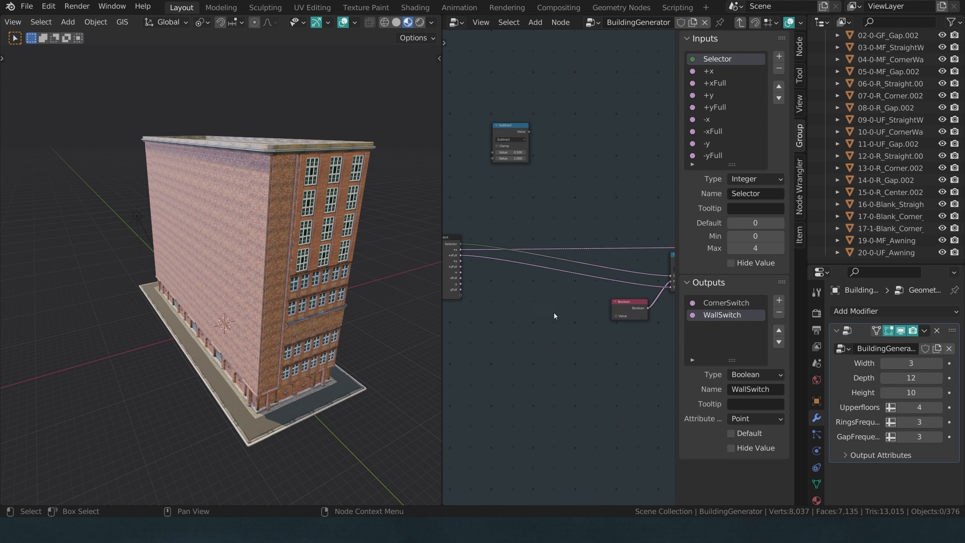
pyautogui.moveTo(554, 316); pyautogui.dragTo(460, 312, button='middle')
pyautogui.moveTo(543, 308); pyautogui.dragTo(541, 344)
# - Duplicate the Switch node, place the copy above the Boolean node, and link its Output to the original Switch's True input
pyautogui.click(594, 268)
pyautogui.hotkey('shift', 'd')
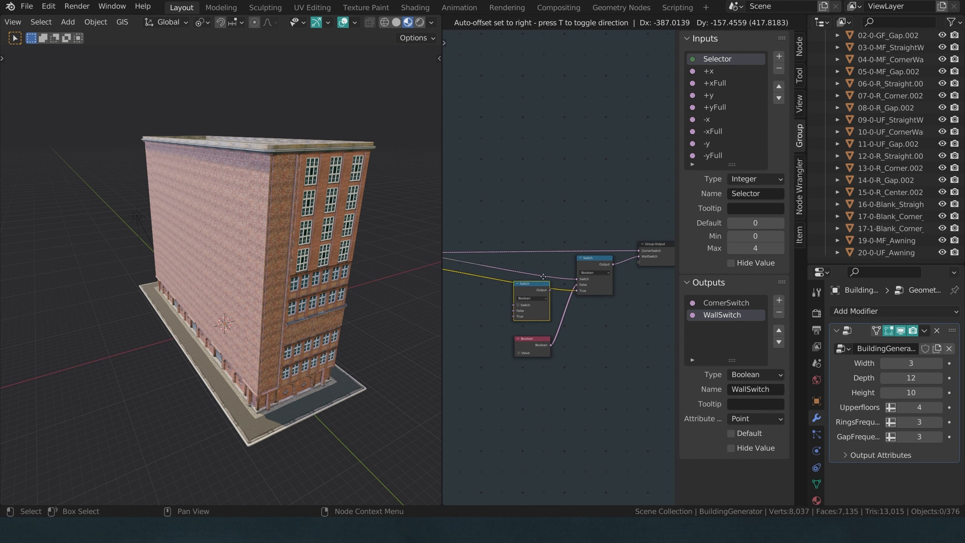
pyautogui.click(513, 289)
pyautogui.moveTo(541, 291); pyautogui.dragTo(599, 291, button='middle')
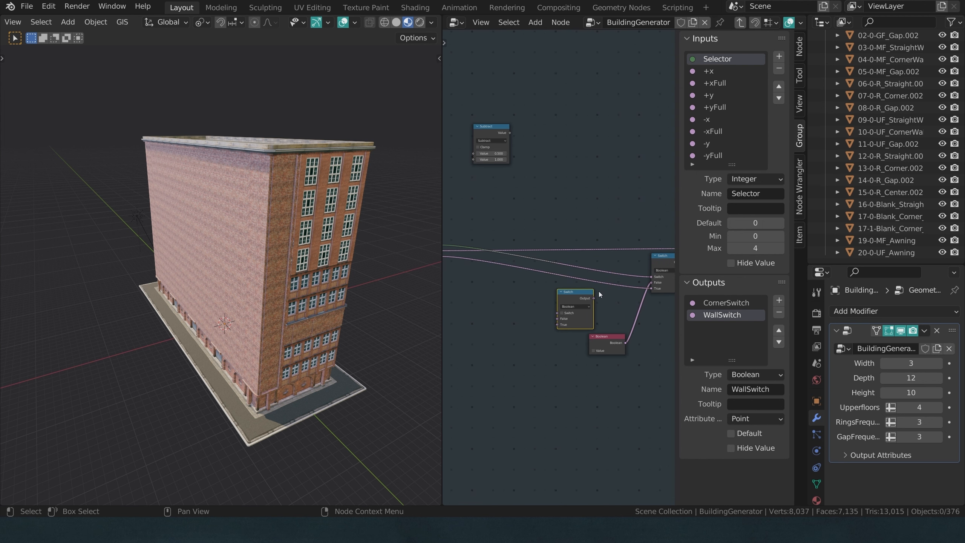
pyautogui.moveTo(591, 295)
pyautogui.mouseDown()
pyautogui.moveTo(647, 286)
pyautogui.moveTo(610, 289)
pyautogui.mouseUp()
pyautogui.moveTo(480, 172); pyautogui.dragTo(504, 183, button='middle')
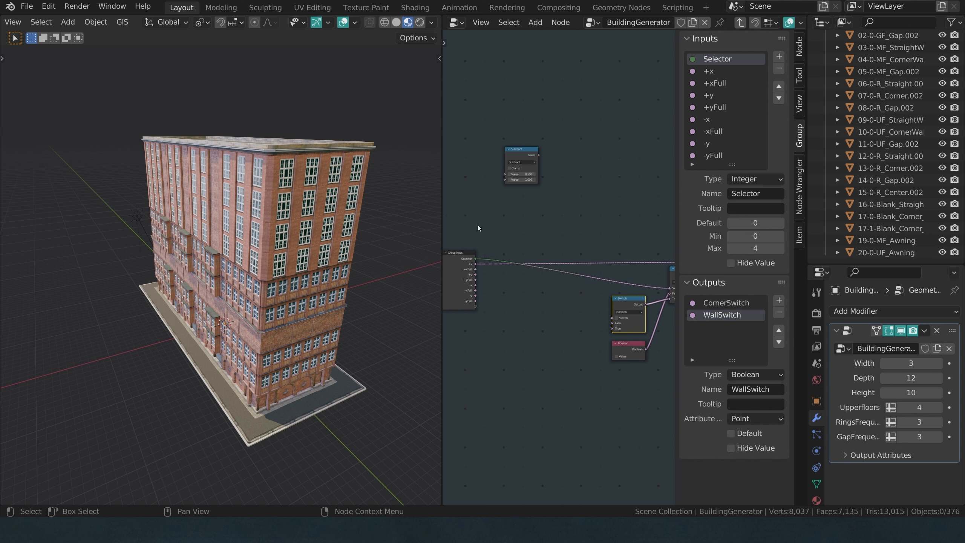
# - Link Selector to the Subtract node's first Value and the Subtract result to the duplicated Switch node's Switch input
pyautogui.moveTo(475, 259); pyautogui.dragTo(548, 218)
pyautogui.scroll(3, 547, 218)
pyautogui.moveTo(547, 218); pyautogui.dragTo(525, 185, button='middle')
pyautogui.moveTo(549, 181); pyautogui.dragTo(607, 312)
pyautogui.click(529, 165)
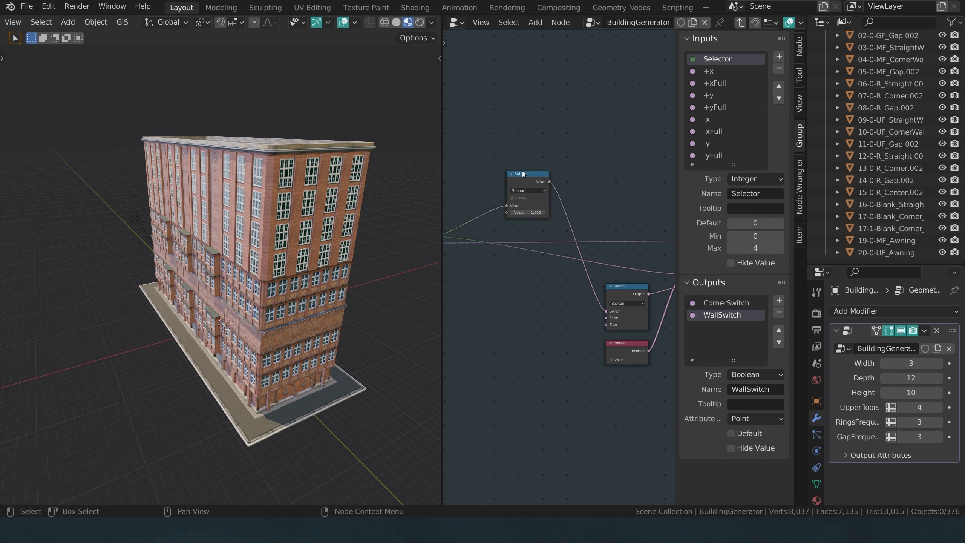
# - Examine the node chain from Selector through Subtract and both Switch nodes to the WallSwitch output
pyautogui.press('Tab')
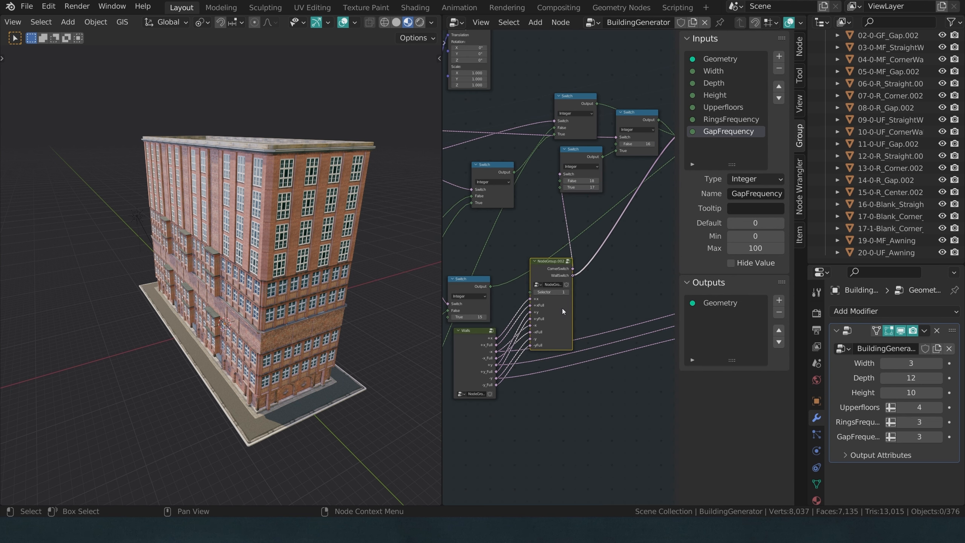
pyautogui.press('Tab')
pyautogui.moveTo(523, 256); pyautogui.dragTo(672, 265, button='middle')
pyautogui.click(559, 265)
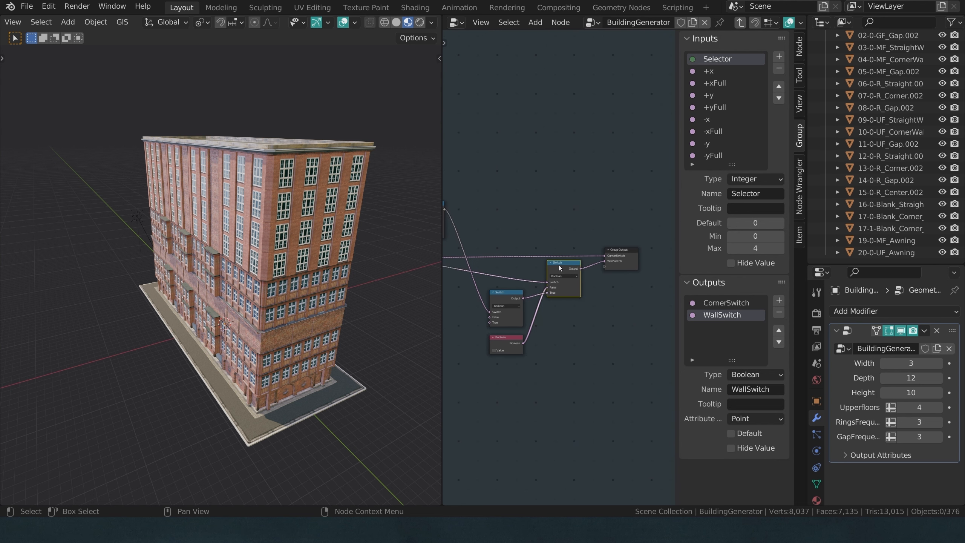
pyautogui.scroll(1, 559, 265)
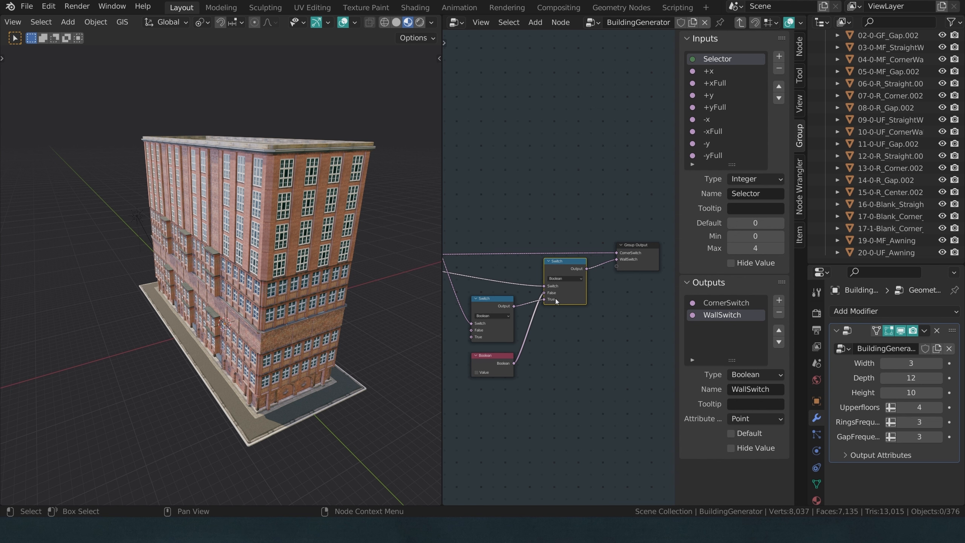
pyautogui.moveTo(502, 305); pyautogui.dragTo(500, 303)
pyautogui.moveTo(500, 303); pyautogui.dragTo(627, 281, button='middle')
pyautogui.scroll(1, 560, 299)
pyautogui.scroll(-4, 575, 303)
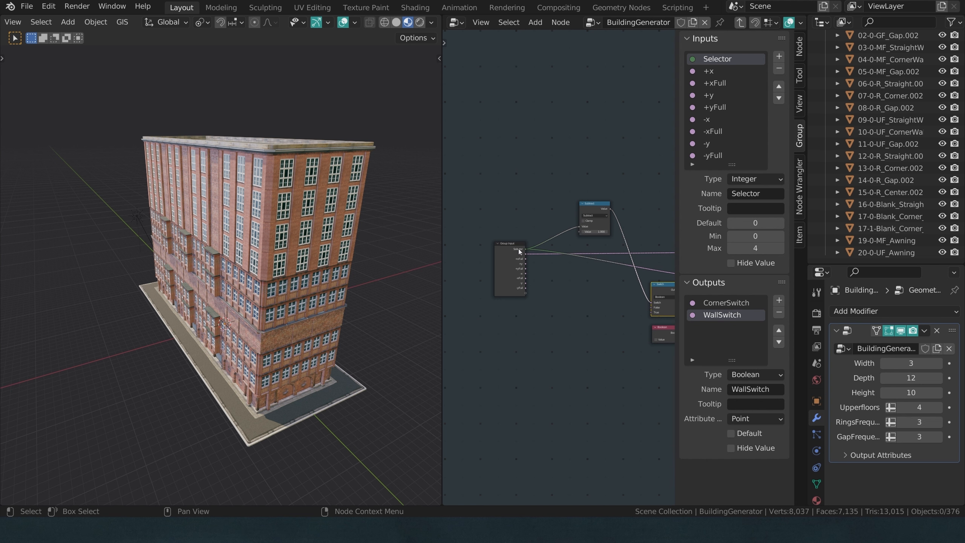
pyautogui.moveTo(643, 269); pyautogui.dragTo(547, 257, button='middle')
pyautogui.scroll(1, 547, 257)
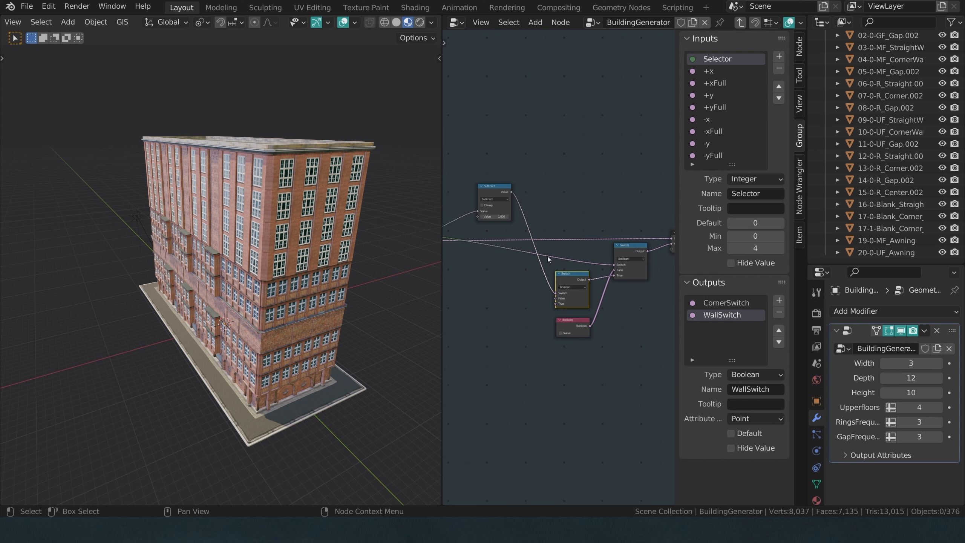
# - Connect the +xFull group input to the False socket of the Switch driven by the Subtract node
pyautogui.scroll(1, 548, 268)
pyautogui.moveTo(556, 303); pyautogui.dragTo(522, 295)
pyautogui.press('Escape')
pyautogui.moveTo(501, 296); pyautogui.dragTo(574, 282, button='middle')
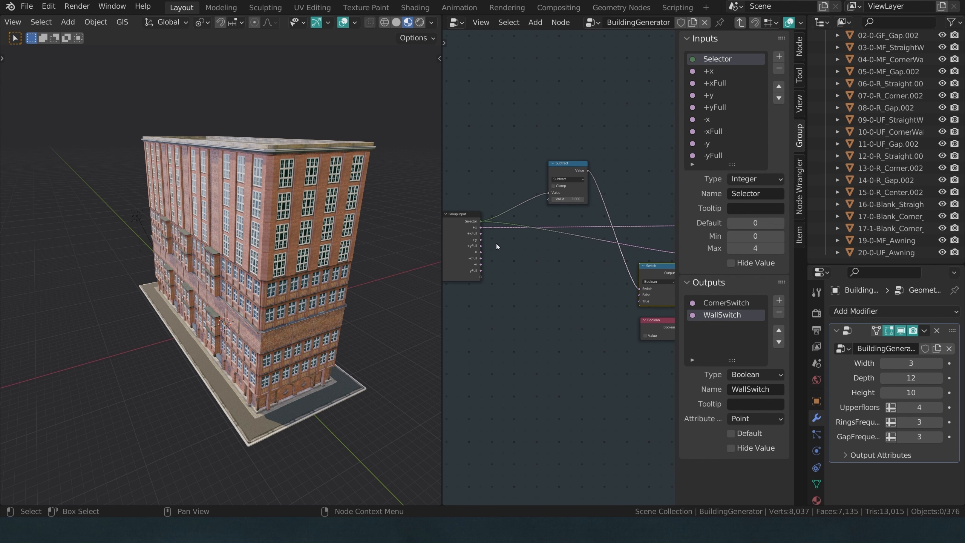
pyautogui.moveTo(481, 233); pyautogui.dragTo(639, 295)
pyautogui.scroll(-1, 636, 272)
# - Duplicate that boolean Switch and connect the copy's output to the original Switch's True socket
pyautogui.click(636, 272)
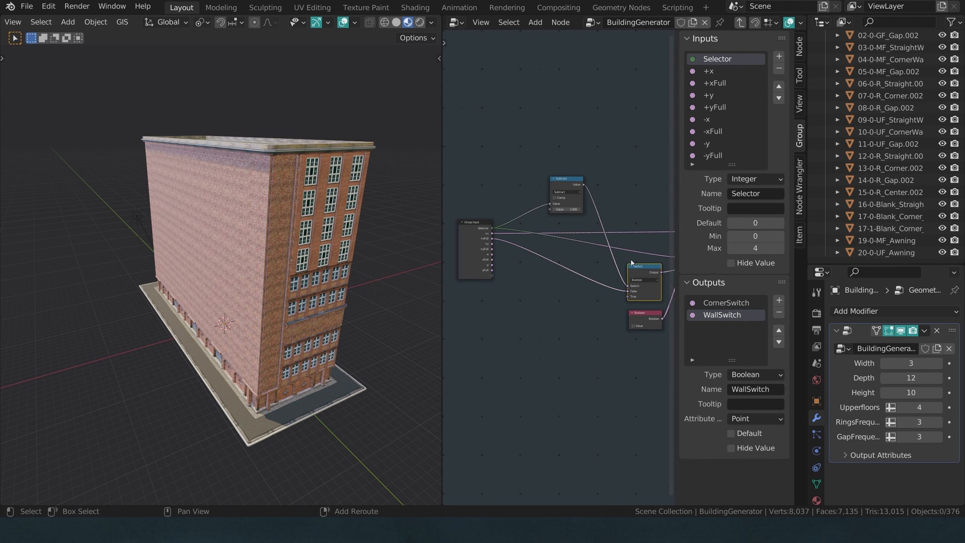
pyautogui.hotkey('shift', 'd')
pyautogui.click(570, 297)
pyautogui.moveTo(598, 305); pyautogui.dragTo(629, 297)
# - Preview the building with the wall switch group's Selector at 2, and return to the nodes inside the group
pyautogui.click(476, 248)
pyautogui.press('Tab')
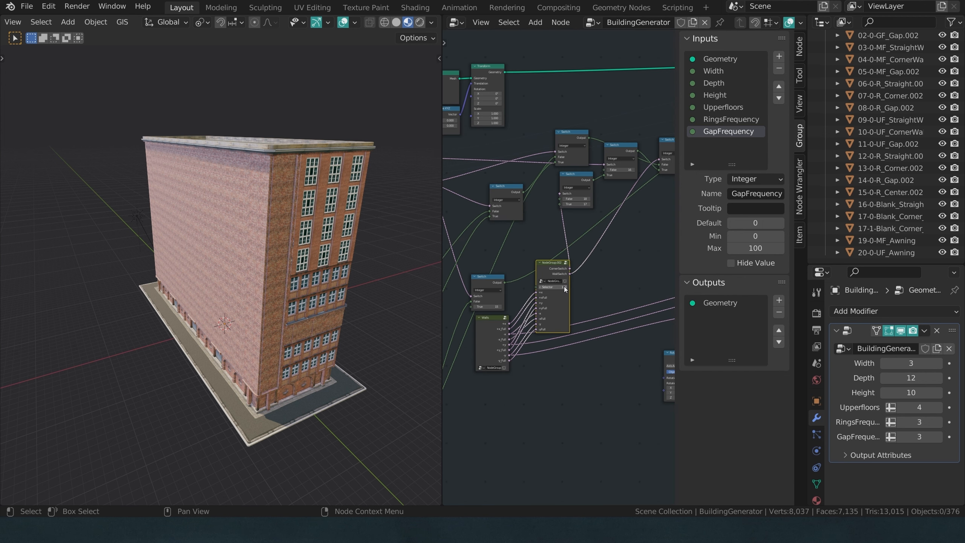
pyautogui.press('Tab')
pyautogui.click(582, 261)
pyautogui.scroll(1, 573, 271)
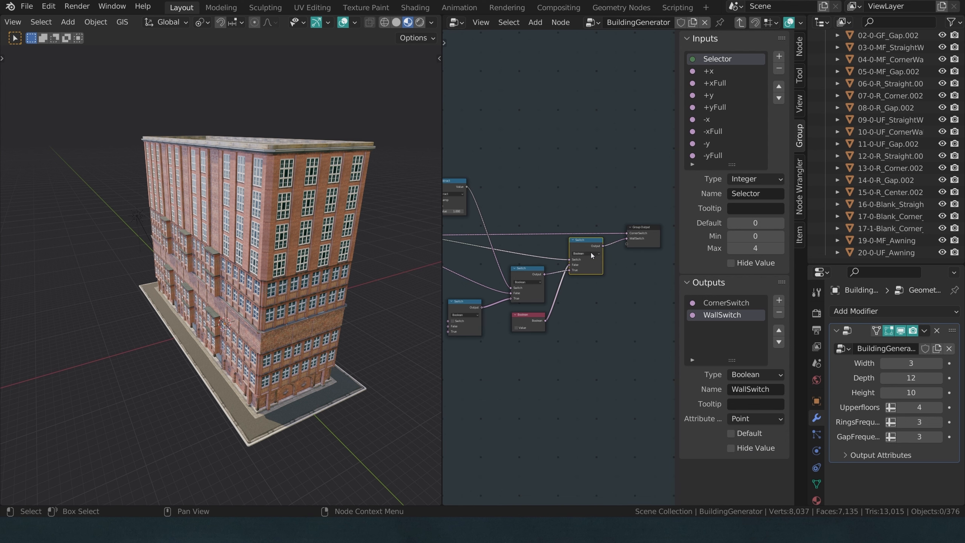
pyautogui.scroll(-1, 545, 253)
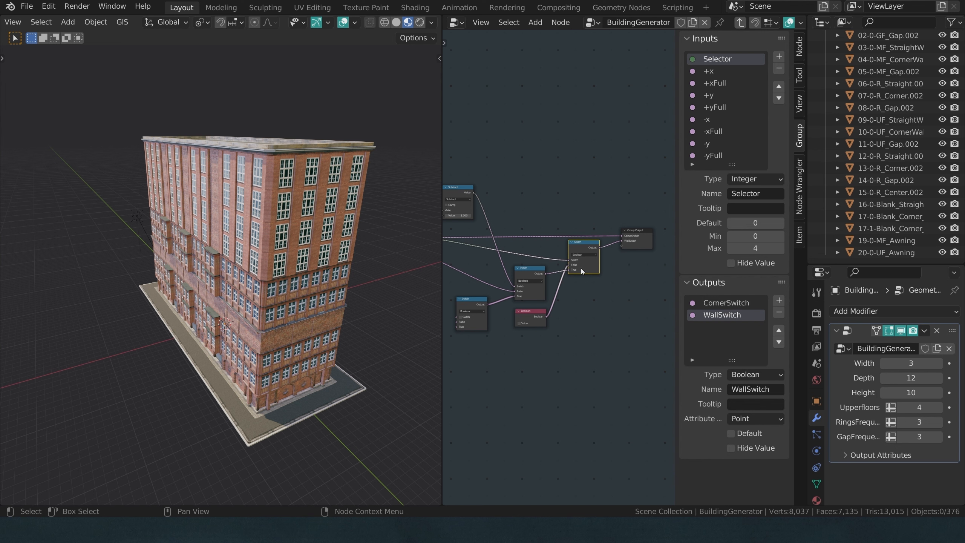
# - Move the Subtract node closer to the group input, duplicate it beside itself, and feed the original's value into the copy
pyautogui.moveTo(524, 273); pyautogui.dragTo(526, 273)
pyautogui.moveTo(516, 268); pyautogui.dragTo(584, 273, button='middle')
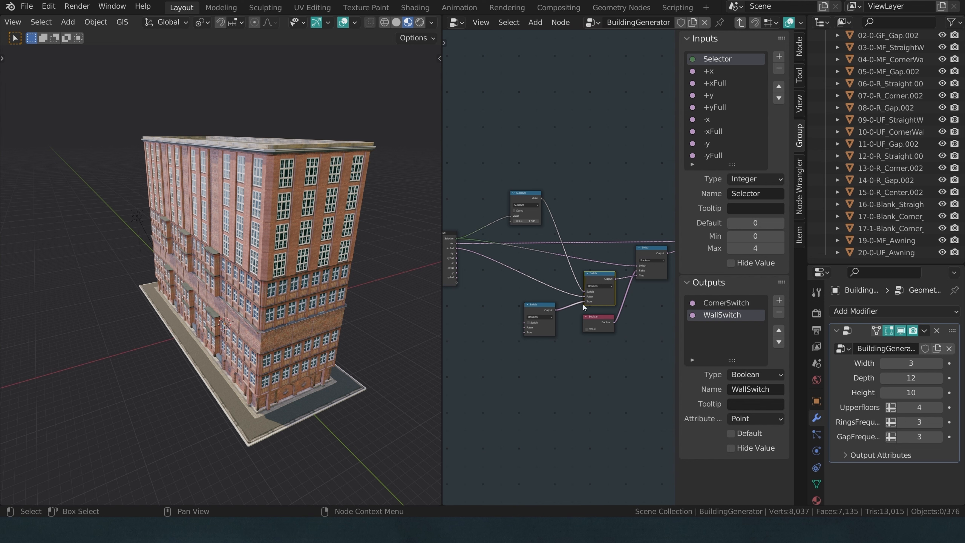
pyautogui.moveTo(535, 277); pyautogui.dragTo(587, 287, button='middle')
pyautogui.moveTo(577, 210); pyautogui.dragTo(536, 213)
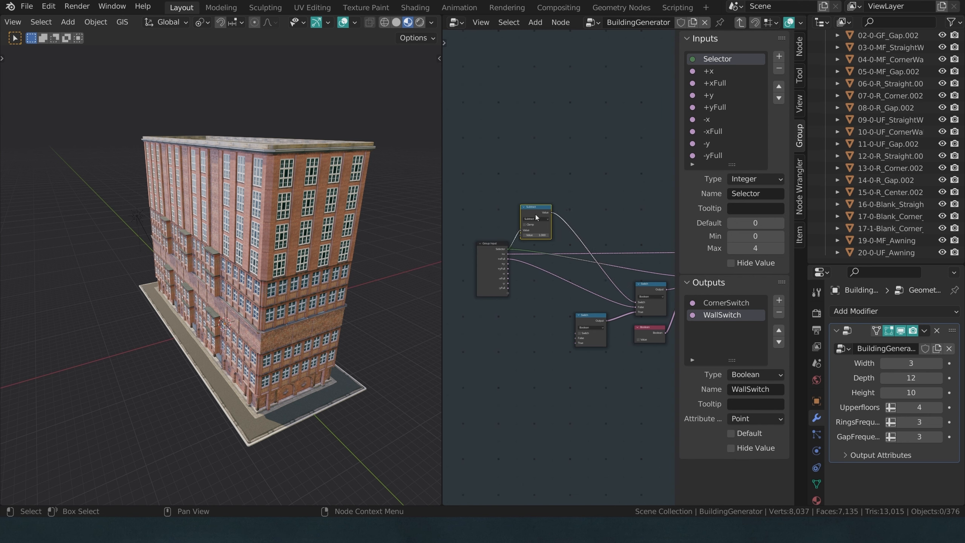
pyautogui.hotkey('shift', 'd')
pyautogui.click(574, 205)
pyautogui.moveTo(552, 214); pyautogui.dragTo(596, 210)
pyautogui.click(595, 211)
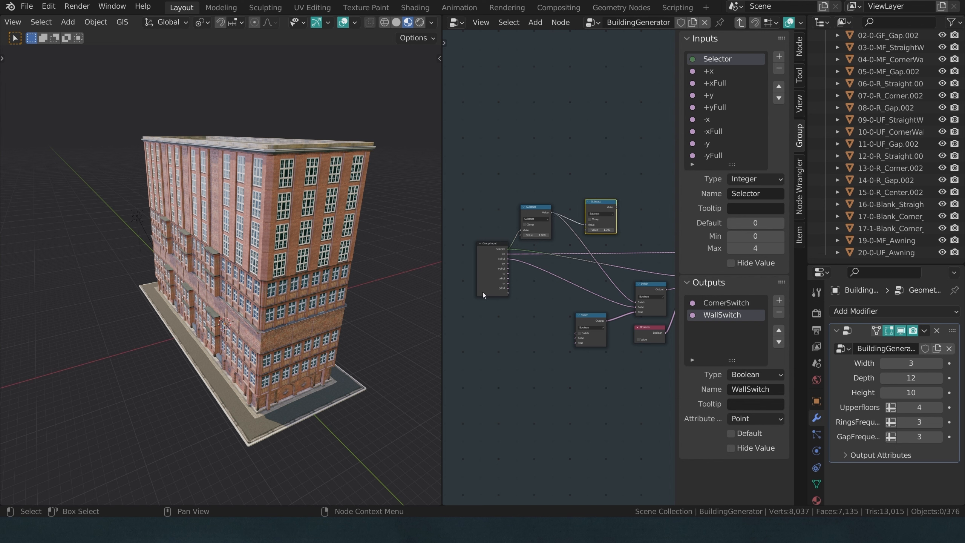
# - Connect the second Subtract's value to the new Switch's Switch socket and +yFull to its False socket
pyautogui.moveTo(617, 208); pyautogui.dragTo(574, 332)
pyautogui.scroll(2, 574, 346)
pyautogui.scroll(-3, 576, 345)
pyautogui.moveTo(667, 303); pyautogui.dragTo(586, 303, button='middle')
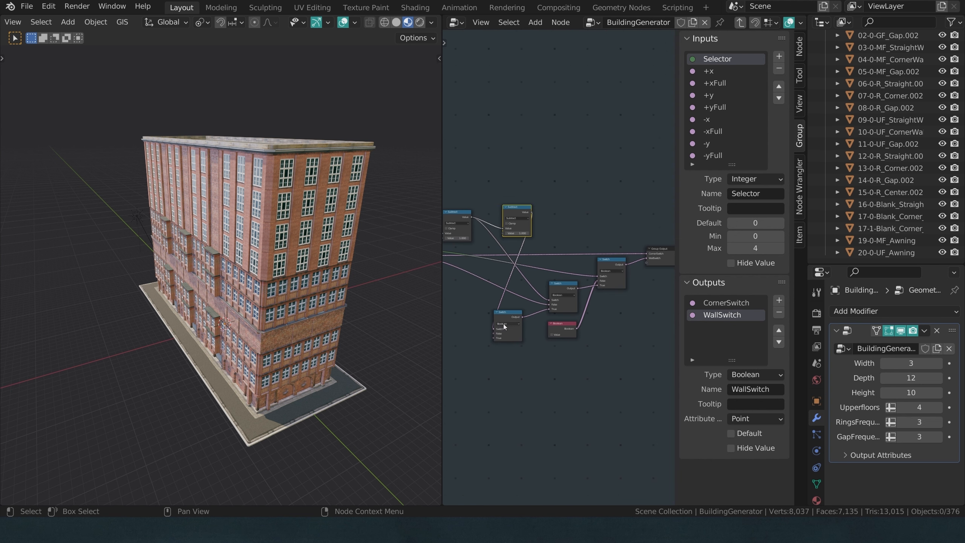
pyautogui.moveTo(490, 334); pyautogui.dragTo(560, 340, button='middle')
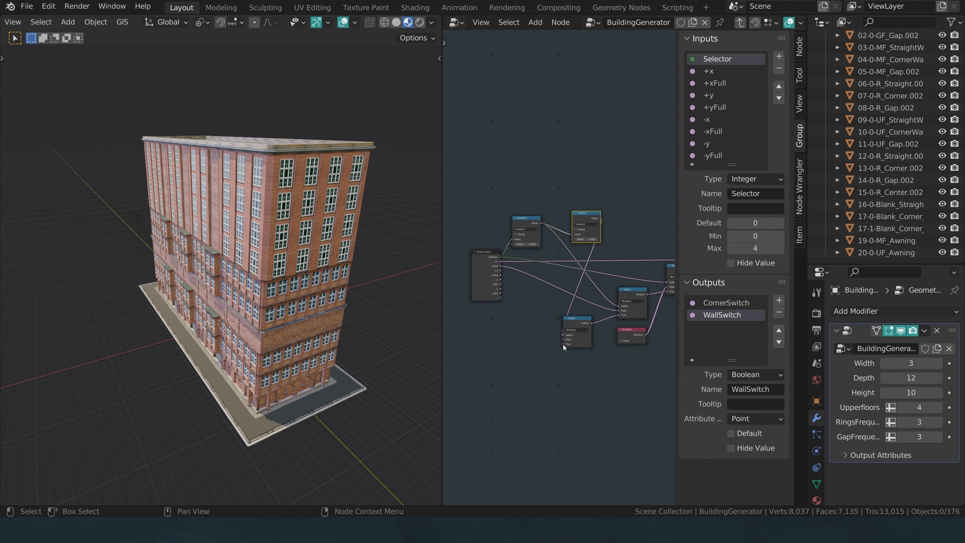
pyautogui.scroll(2, 562, 345)
pyautogui.moveTo(473, 278); pyautogui.dragTo(565, 374)
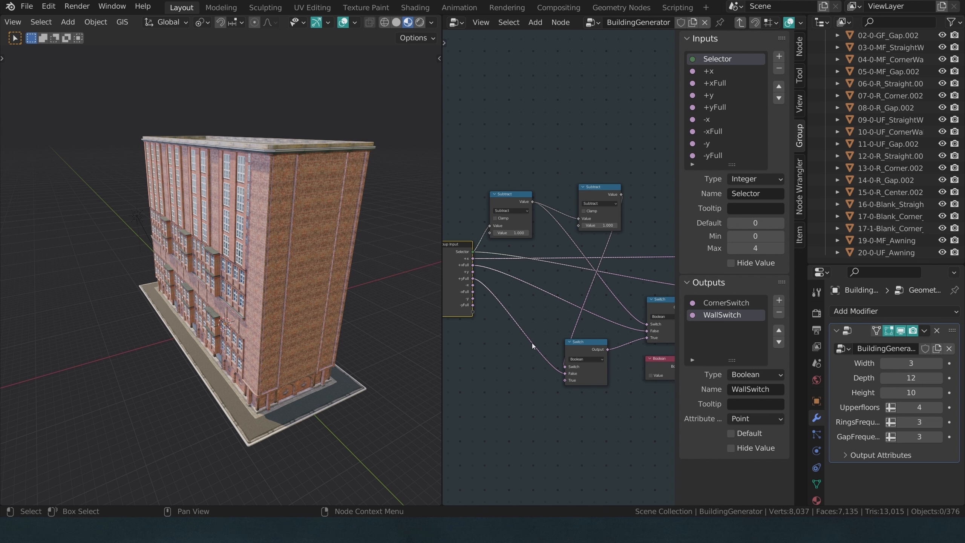
# - Preview the building with the wall switch group's Selector raised to 3, and reopen the group
pyautogui.press('Tab')
pyautogui.click(568, 295)
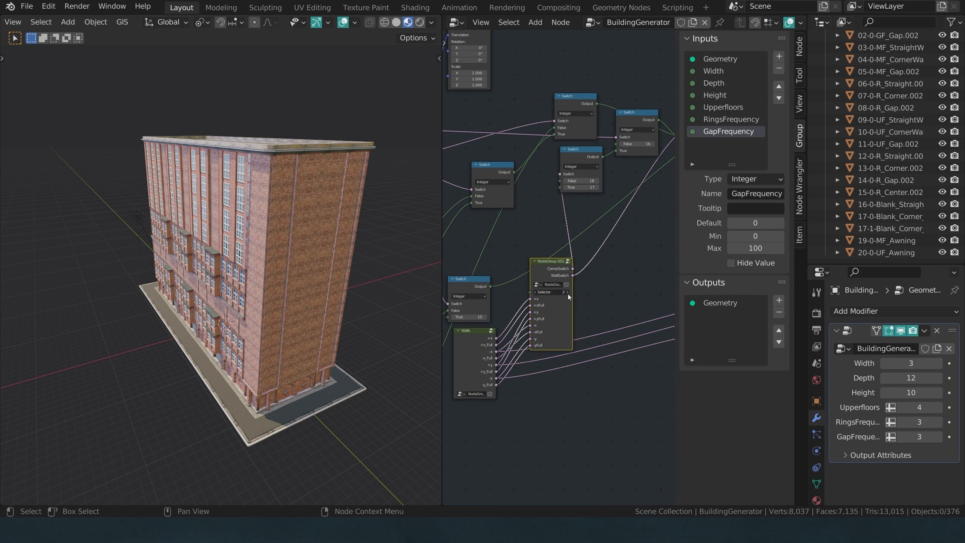
pyautogui.press('Tab')
pyautogui.press('Home')
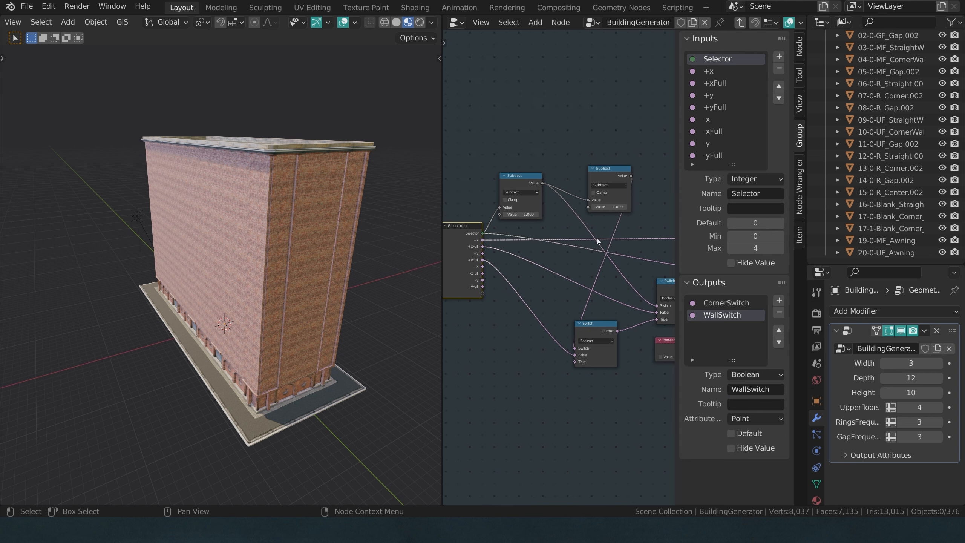
# - Duplicate the +yFull Switch, connect the copy's output to its True socket, and space out the nodes
pyautogui.click(584, 329)
pyautogui.hotkey('shift', 'd')
pyautogui.click(517, 358)
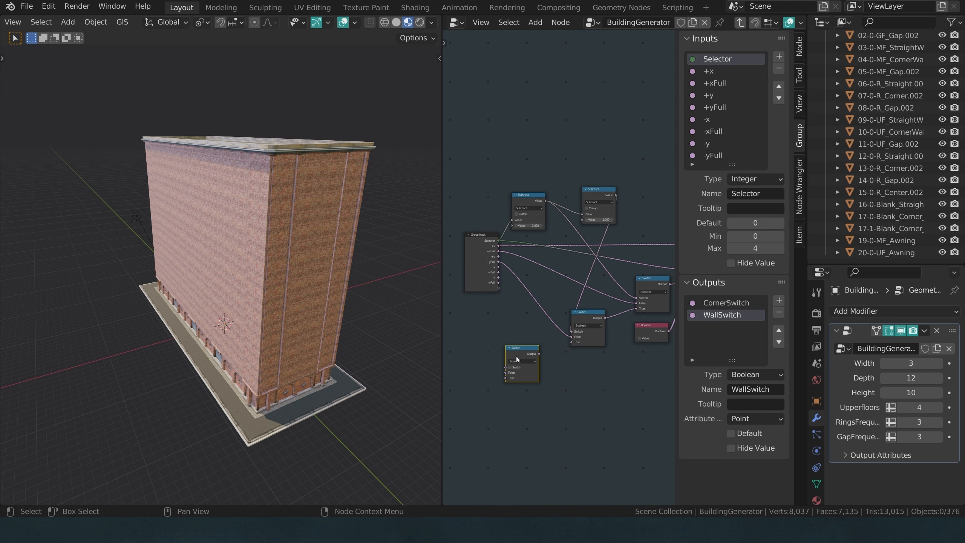
pyautogui.moveTo(539, 354); pyautogui.dragTo(571, 342)
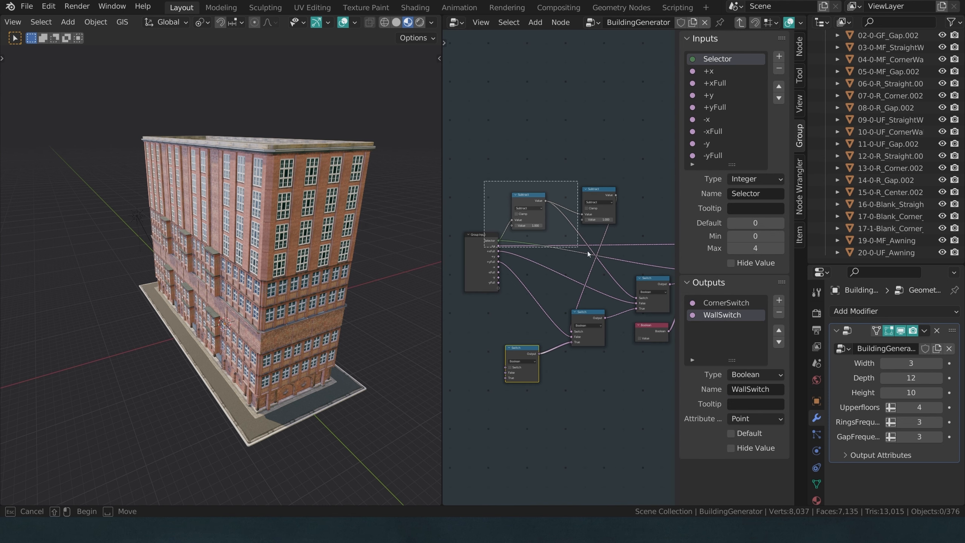
pyautogui.press('g')
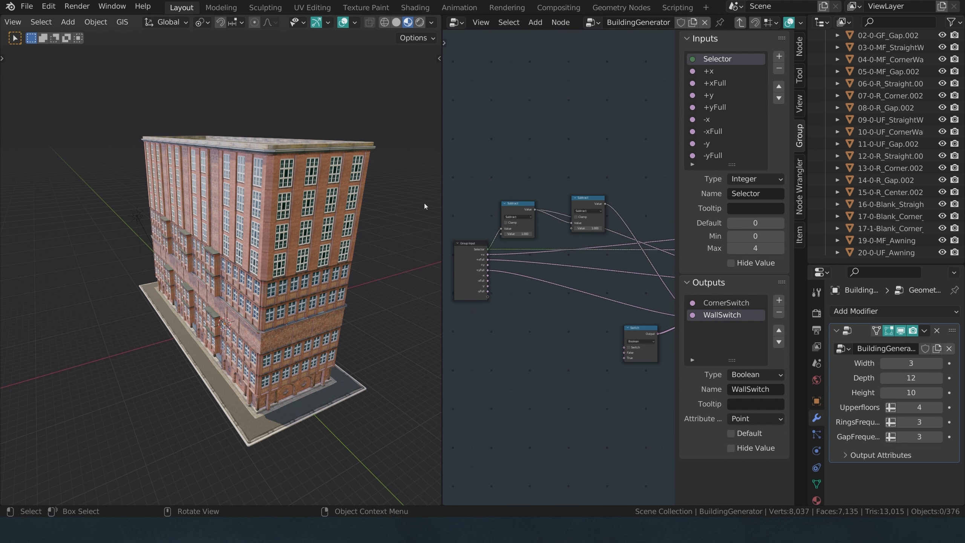
pyautogui.moveTo(530, 254); pyautogui.dragTo(444, 260, button='middle')
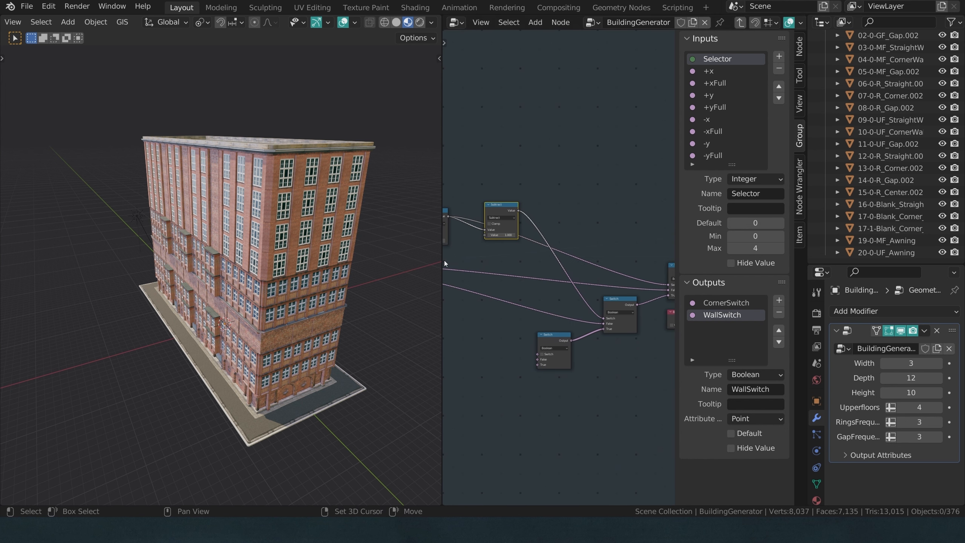
# - Duplicate the second Subtract node to its side and feed the second Subtract's value into the copy
pyautogui.hotkey('shift', 'd')
pyautogui.click(515, 238)
pyautogui.moveTo(518, 210); pyautogui.dragTo(584, 206)
pyautogui.press('g')
pyautogui.moveTo(560, 211); pyautogui.dragTo(588, 205, button='middle')
pyautogui.scroll(-1, 588, 206)
# - Connect the third Subtract's value to the last Switch's Switch socket and -xFull to its False socket
pyautogui.moveTo(622, 199); pyautogui.dragTo(568, 337)
pyautogui.moveTo(551, 323); pyautogui.dragTo(601, 308, button='middle')
pyautogui.scroll(4, 604, 307)
pyautogui.moveTo(453, 256); pyautogui.dragTo(627, 349)
pyautogui.moveTo(342, 271); pyautogui.dragTo(116, 299, button='middle')
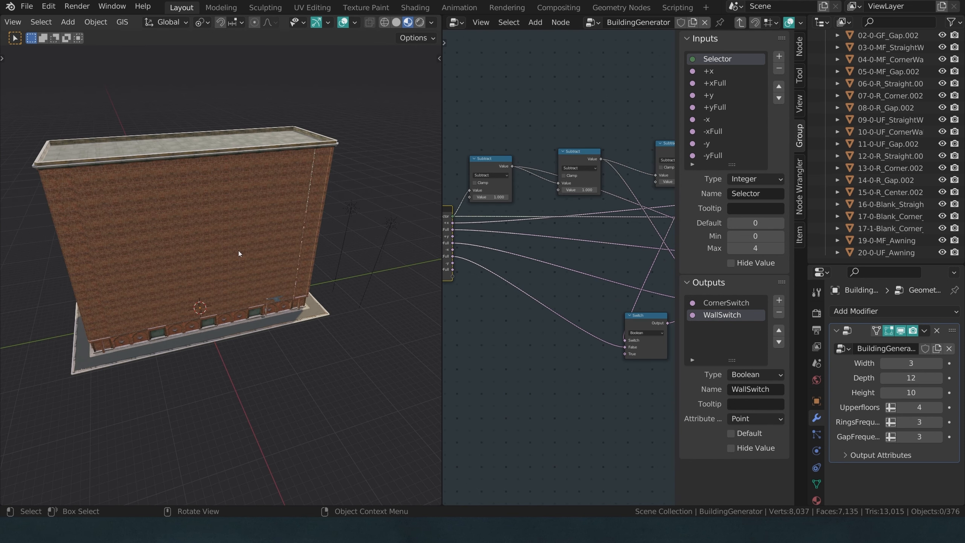
# - Connect the -yFull group input to the True socket of the last Switch in the chain
pyautogui.click(641, 323)
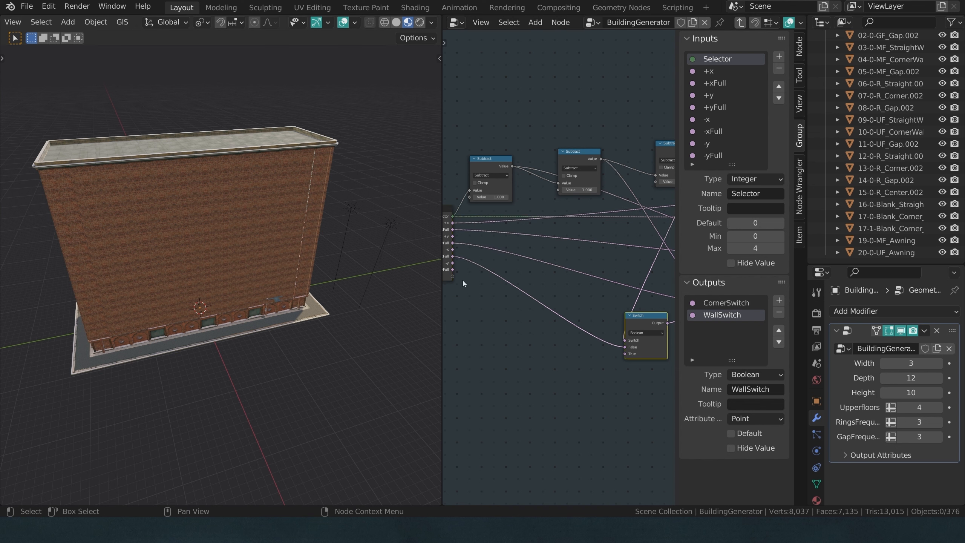
pyautogui.moveTo(463, 281); pyautogui.dragTo(478, 278, button='middle')
pyautogui.moveTo(464, 268); pyautogui.dragTo(637, 353)
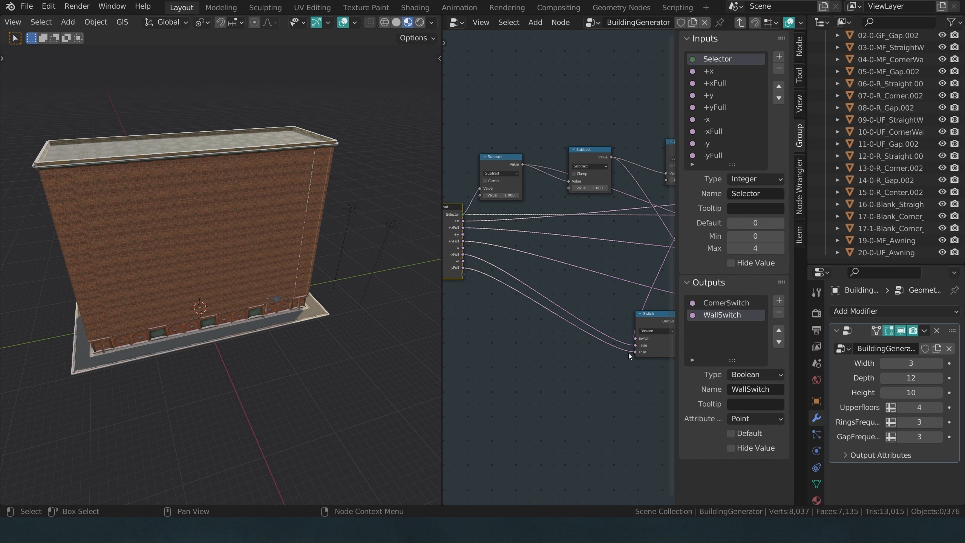
# - Leave the node group and run its Selector up to 4 and back down to 0, examining the building's walls
pyautogui.press('Tab')
pyautogui.scroll(-4, 362, 310)
pyautogui.moveTo(360, 309); pyautogui.dragTo(207, 298, button='middle')
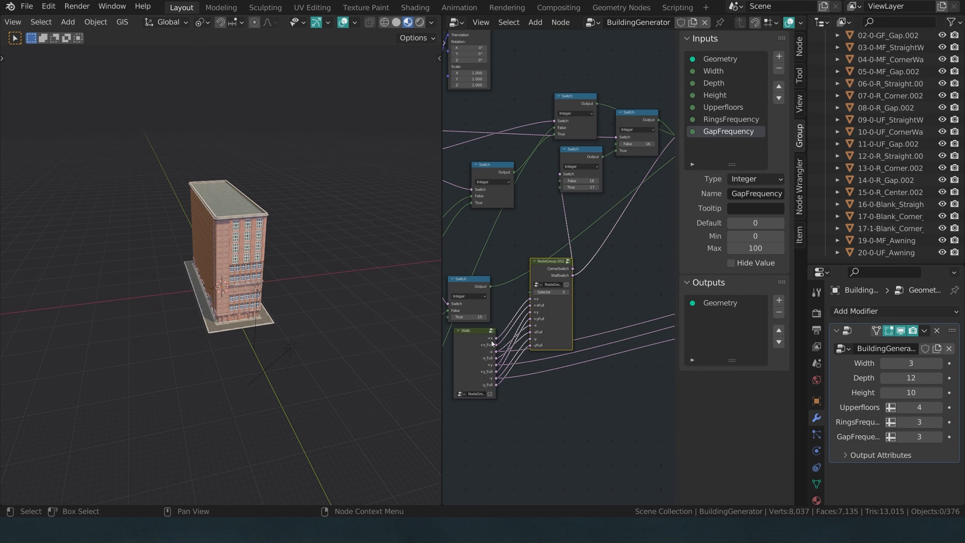
pyautogui.click(568, 293)
pyautogui.moveTo(303, 301); pyautogui.dragTo(201, 300, button='middle')
pyautogui.scroll(2, 202, 300)
pyautogui.click(537, 292)
pyautogui.click(537, 293)
pyautogui.click(537, 292)
pyautogui.click(536, 292)
pyautogui.moveTo(280, 295); pyautogui.dragTo(355, 287, button='middle')
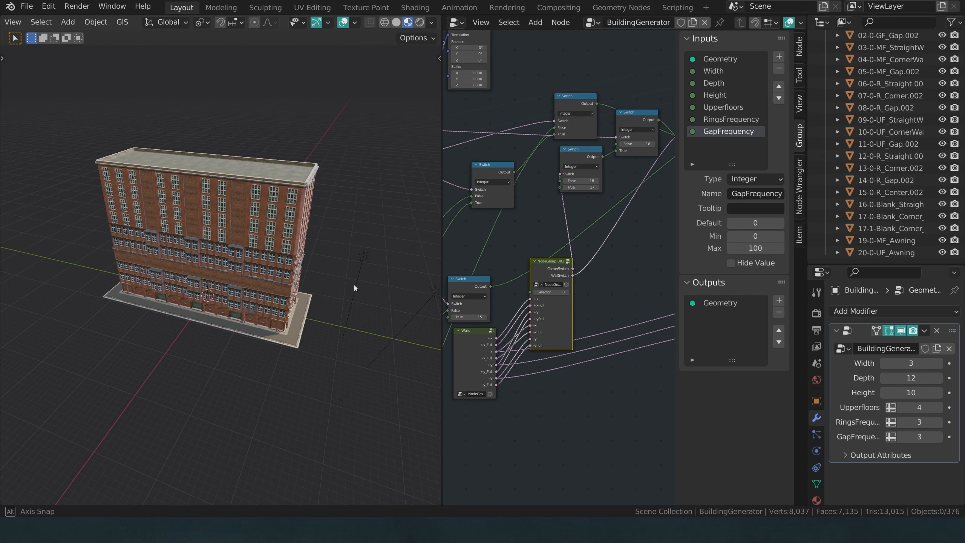
# - Cycle the Selector upward from 0, examine from all sides which wall turns blank, and leave it at 1
pyautogui.click(568, 291)
pyautogui.moveTo(288, 282); pyautogui.dragTo(176, 276, button='middle')
pyautogui.click(570, 292)
pyautogui.moveTo(334, 308); pyautogui.dragTo(139, 319, button='middle')
pyautogui.click(568, 292)
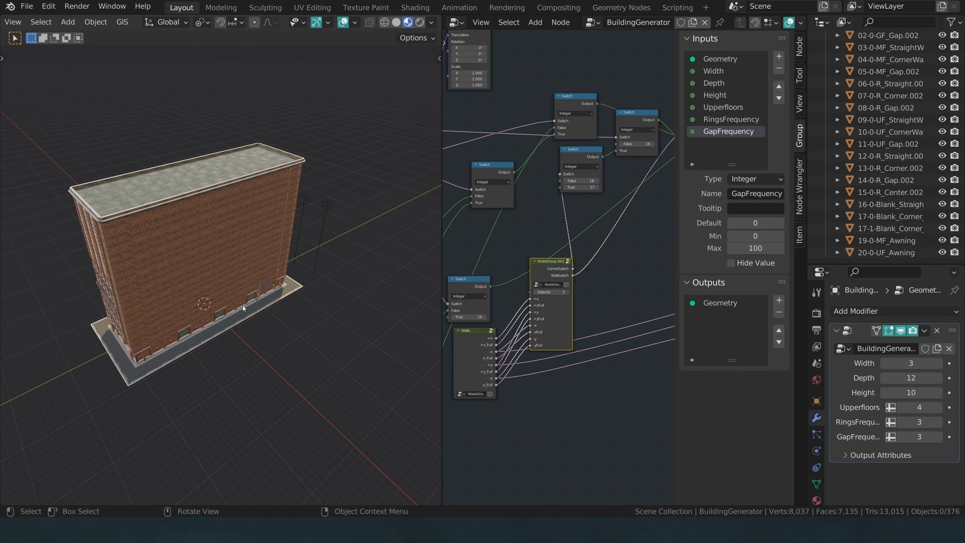
pyautogui.moveTo(266, 312); pyautogui.dragTo(64, 313, button='middle')
pyautogui.click(568, 292)
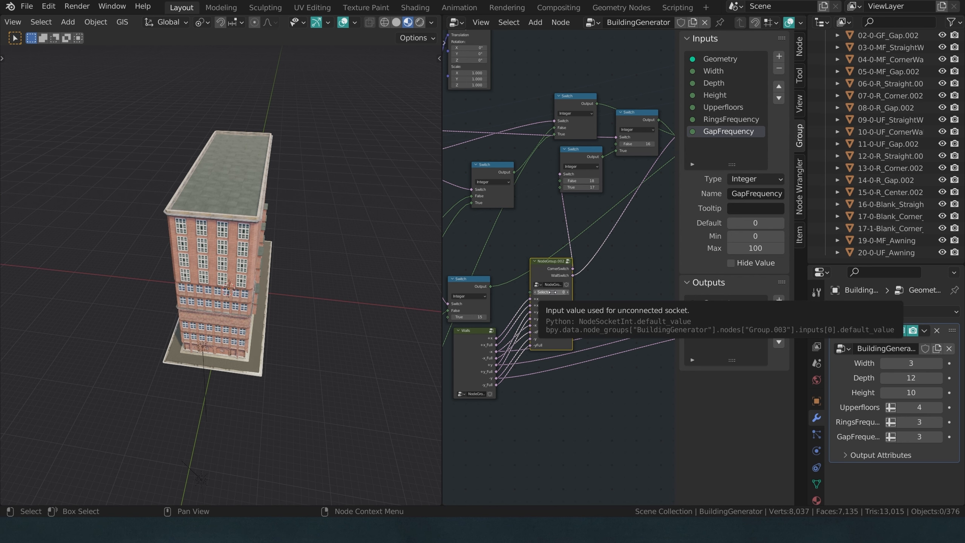
pyautogui.moveTo(197, 274); pyautogui.dragTo(418, 262, button='middle')
pyautogui.click(568, 293)
pyautogui.moveTo(274, 292); pyautogui.dragTo(365, 281, button='middle')
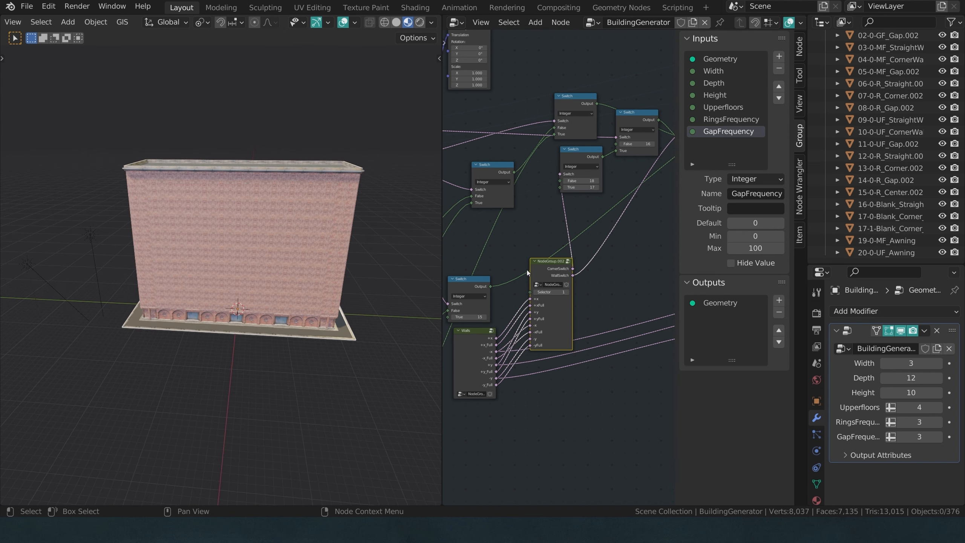
# - Reopen the wall switch group and move the three Subtract nodes toward the group input
pyautogui.press('Tab')
pyautogui.scroll(-5, 594, 314)
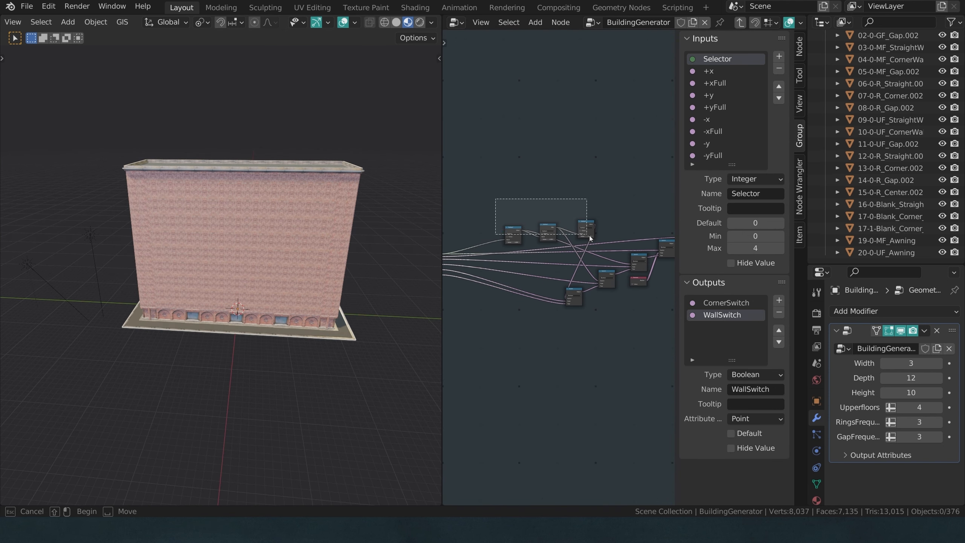
pyautogui.moveTo(586, 222); pyautogui.dragTo(545, 216)
pyautogui.moveTo(631, 210); pyautogui.dragTo(571, 213, button='middle')
pyautogui.scroll(-2, 573, 210)
pyautogui.scroll(1, 600, 223)
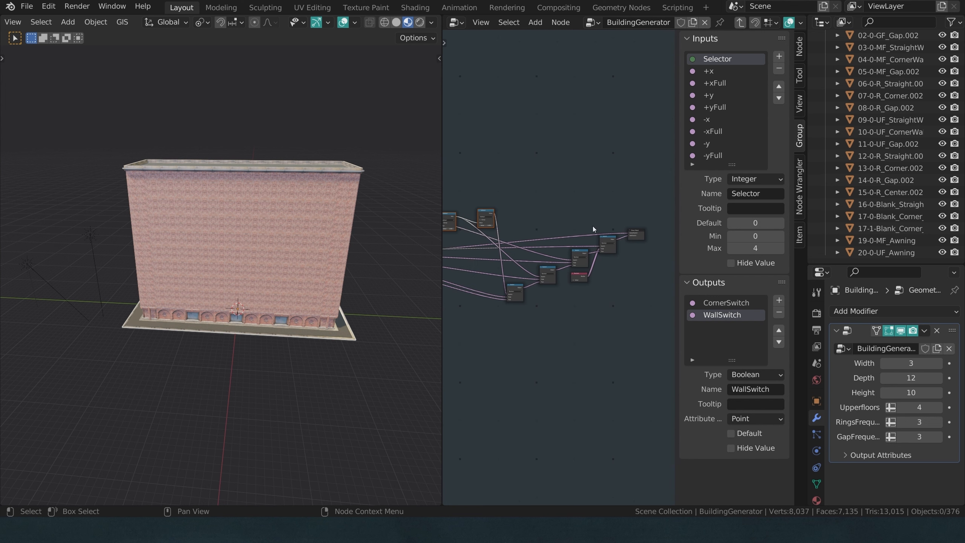
# - Duplicate the four-Switch chain and its Boolean node with their input links above the original, and connect its final output to CornerSwitch
pyautogui.moveTo(613, 223); pyautogui.dragTo(517, 311)
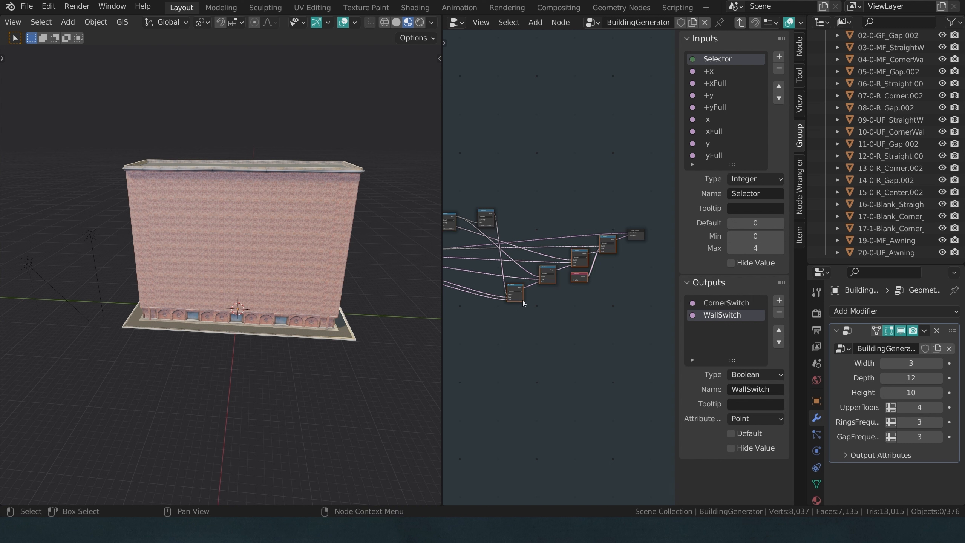
pyautogui.hotkey('shift', 'd')
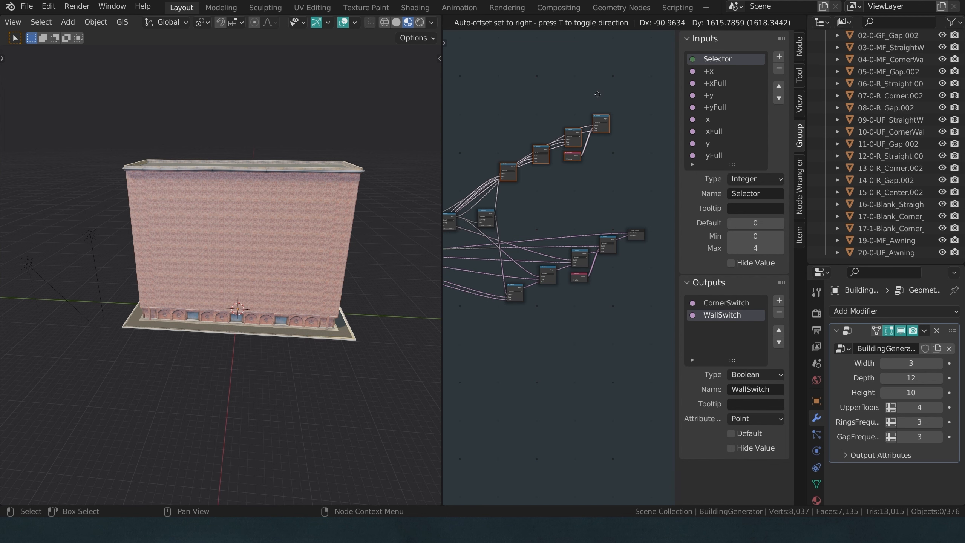
pyautogui.click(606, 136)
pyautogui.scroll(4, 586, 245)
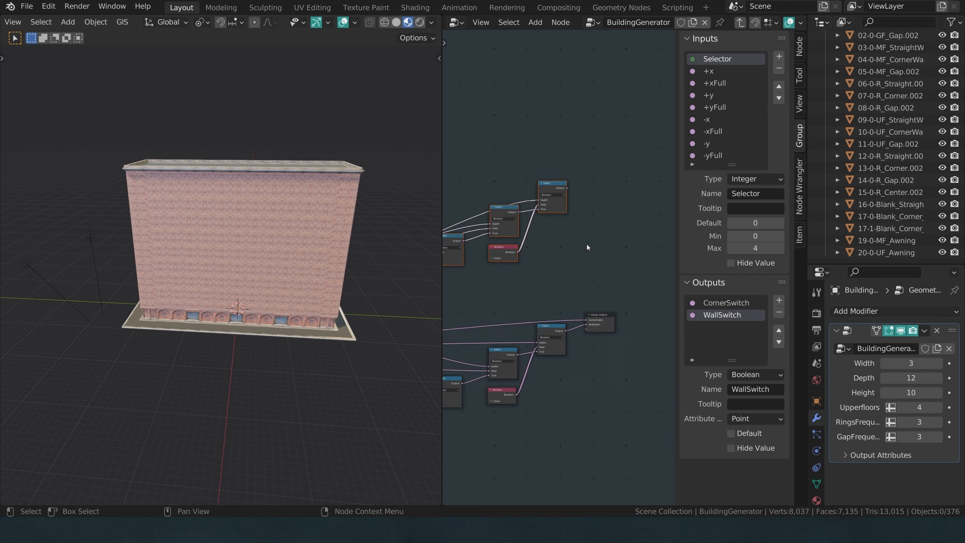
pyautogui.moveTo(568, 174); pyautogui.dragTo(591, 333)
# - Move the three Subtract nodes down below the duplicated Switch chain and hide the node editor's sidebar
pyautogui.scroll(-4, 511, 239)
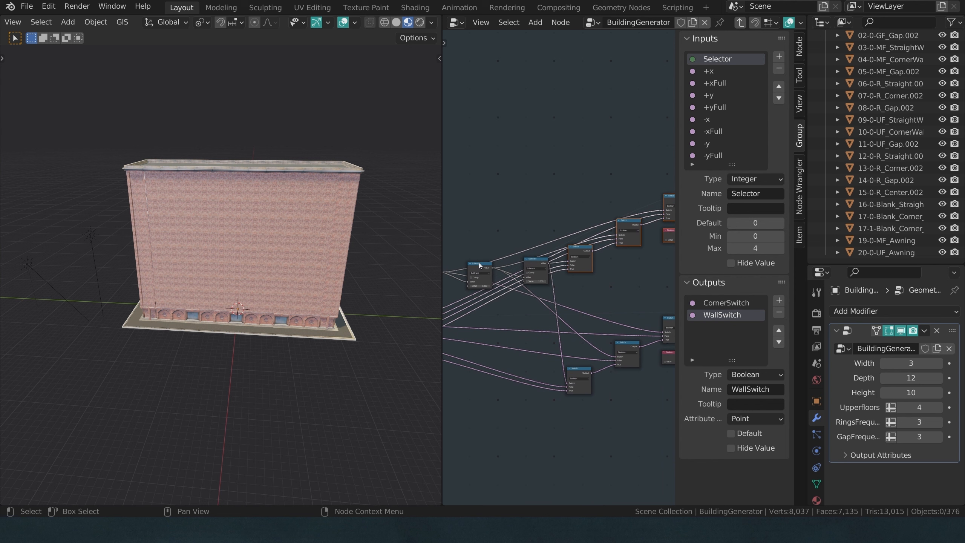
pyautogui.moveTo(481, 232); pyautogui.dragTo(563, 341)
pyautogui.click(622, 253)
pyautogui.press('n')
pyautogui.scroll(2, 622, 251)
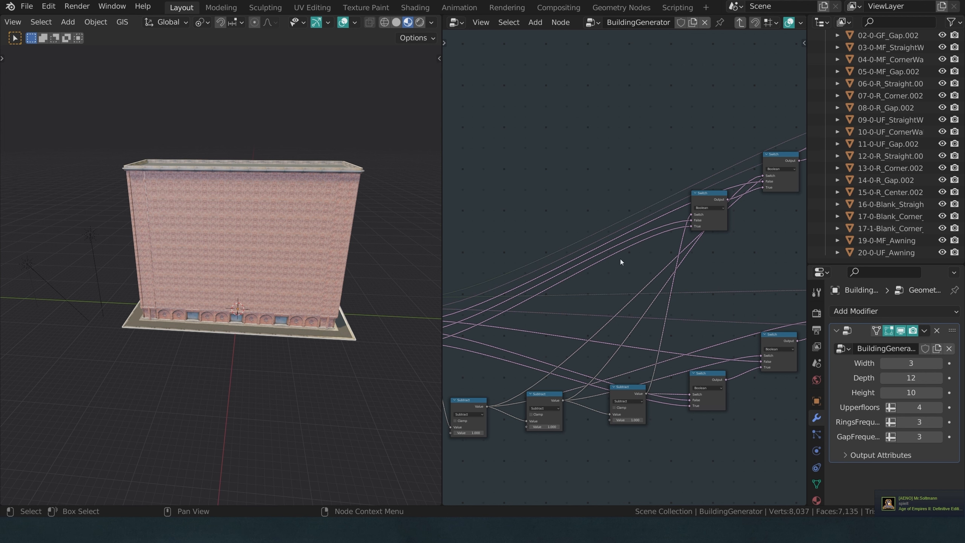
# - Rewire the duplicated Switch chain's value sockets to the group input's individual wall sockets and leave the node group
pyautogui.scroll(4, 682, 238)
pyautogui.moveTo(451, 347); pyautogui.dragTo(656, 284, button='middle')
pyautogui.moveTo(533, 320); pyautogui.dragTo(767, 166)
pyautogui.moveTo(697, 200); pyautogui.dragTo(604, 316, button='middle')
pyautogui.scroll(-3, 657, 226)
pyautogui.moveTo(658, 226); pyautogui.dragTo(760, 201, button='middle')
pyautogui.moveTo(753, 233); pyautogui.dragTo(609, 216)
pyautogui.scroll(4, 474, 307)
pyautogui.moveTo(664, 233); pyautogui.dragTo(544, 202)
pyautogui.scroll(-4, 475, 296)
pyautogui.scroll(4, 506, 217)
pyautogui.scroll(-4, 551, 228)
pyautogui.moveTo(646, 213); pyautogui.dragTo(556, 273, button='middle')
pyautogui.moveTo(465, 224); pyautogui.dragTo(765, 192)
pyautogui.press('Tab')
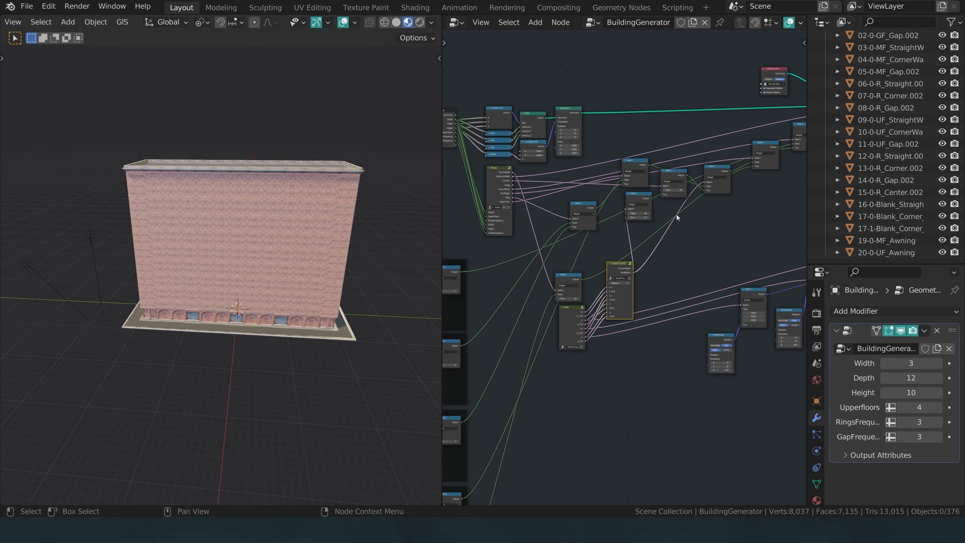
# - Rename the wall switch group node to BlankWallSwitch
pyautogui.click(665, 271)
pyautogui.scroll(2, 646, 272)
pyautogui.click(621, 262)
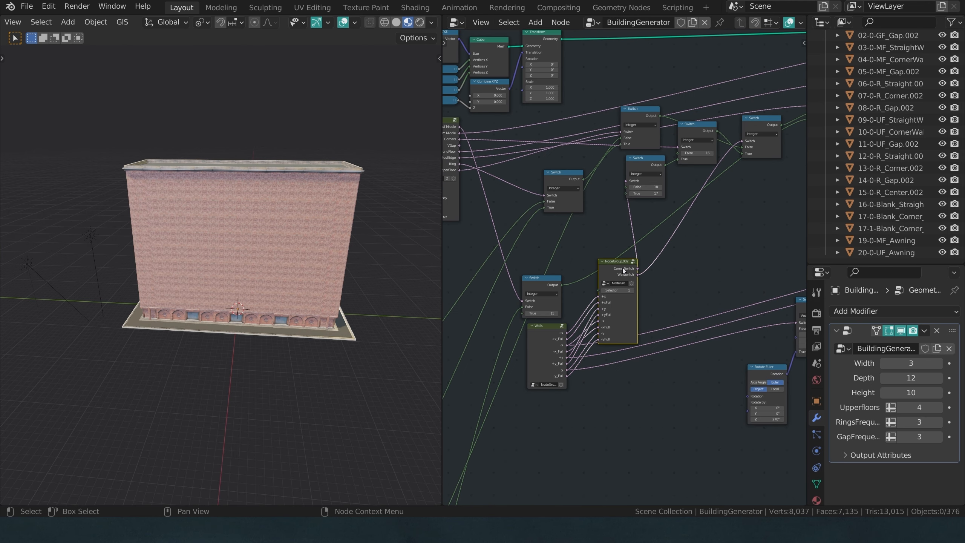
pyautogui.press('F2')
pyautogui.write('BlankSwitch')
pyautogui.press('Left')
pyautogui.press('Left')
pyautogui.press('Left')
pyautogui.press('Left')
pyautogui.press('Left')
pyautogui.press('Left')
pyautogui.write('Wall')
pyautogui.press('Return')
# - Set the Selector of BlankWallSwitch to 3 and examine the building's facades
pyautogui.scroll(2, 625, 268)
pyautogui.moveTo(347, 300); pyautogui.dragTo(267, 322, button='middle')
pyautogui.scroll(5, 310, 304)
pyautogui.click(636, 295)
pyautogui.click(634, 294)
pyautogui.moveTo(398, 342)
pyautogui.mouseDown(button='middle')
pyautogui.moveTo(57, 345)
pyautogui.moveTo(389, 341)
pyautogui.mouseUp(button='middle')
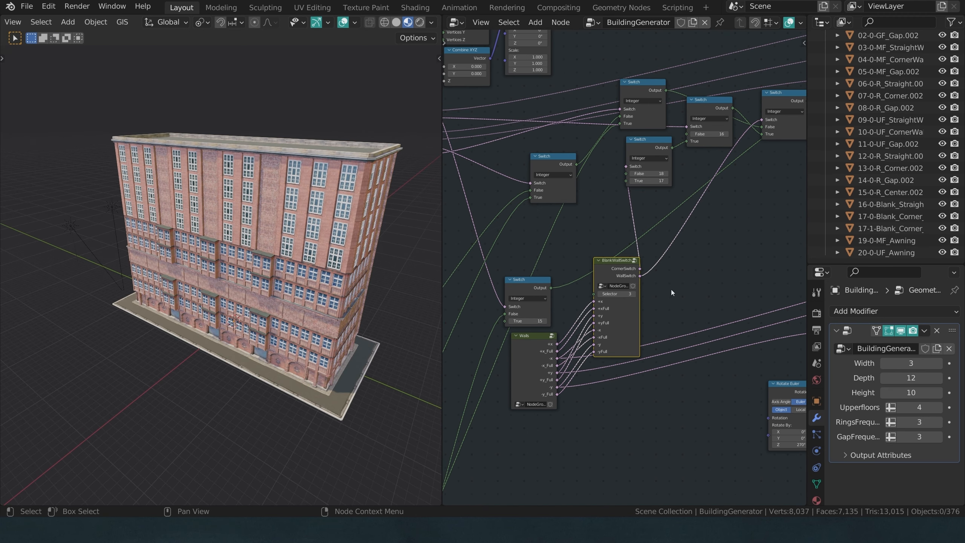
# - Set the Selector of BlankWallSwitch to 1 and examine the building's long and narrow facades
pyautogui.click(598, 295)
pyautogui.click(598, 294)
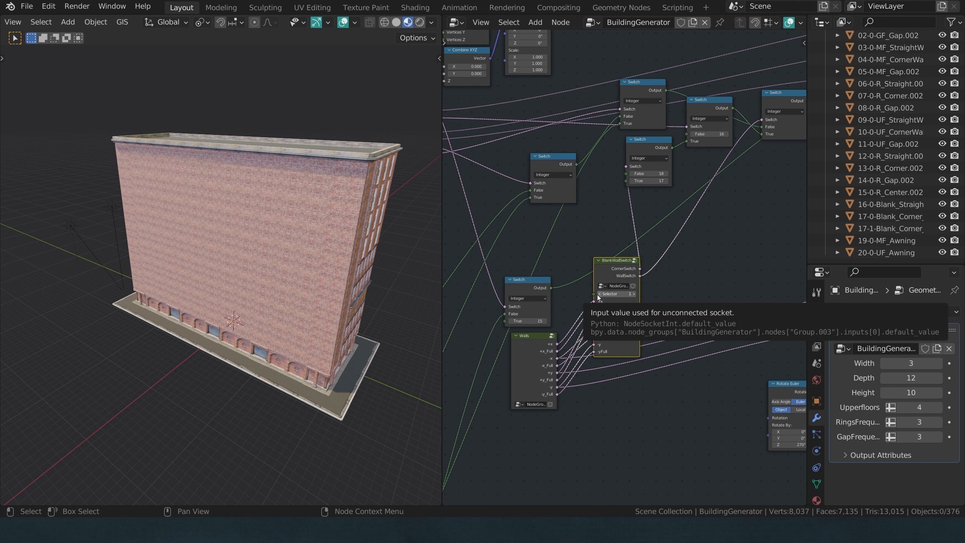
pyautogui.moveTo(321, 367); pyautogui.dragTo(137, 299, button='middle')
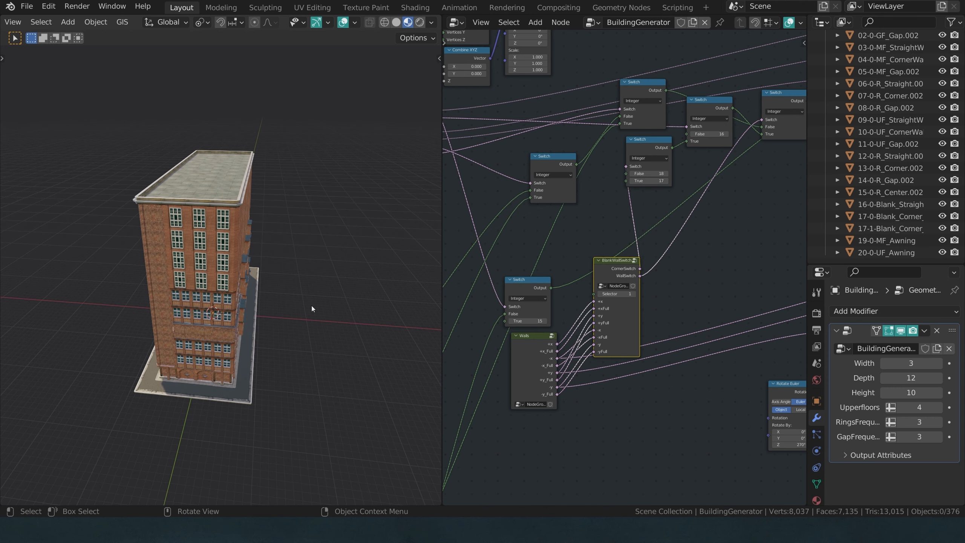
pyautogui.moveTo(143, 325); pyautogui.dragTo(375, 337, button='middle')
pyautogui.click(705, 259)
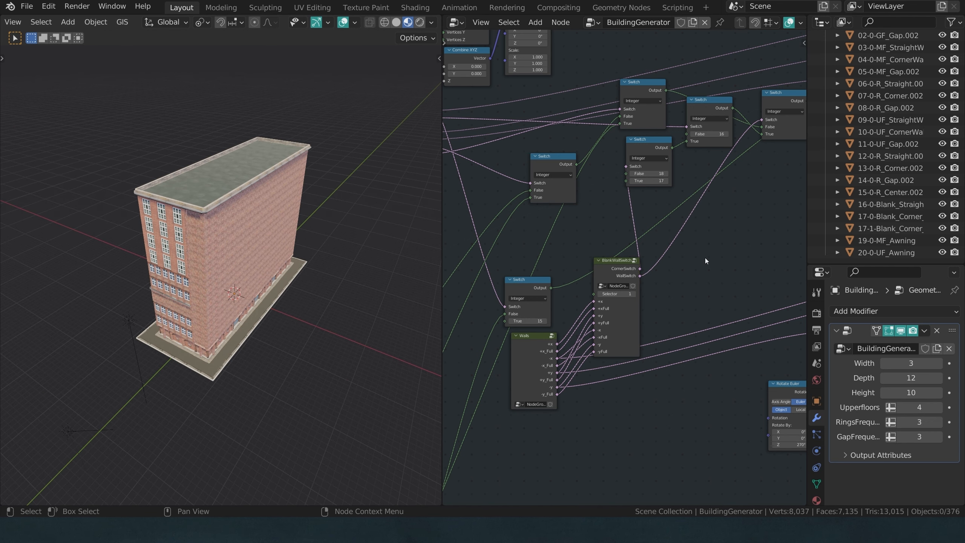
# - Duplicate the main Group Input node and place the unlinked copy beneath the Walls node
pyautogui.scroll(-12, 641, 278)
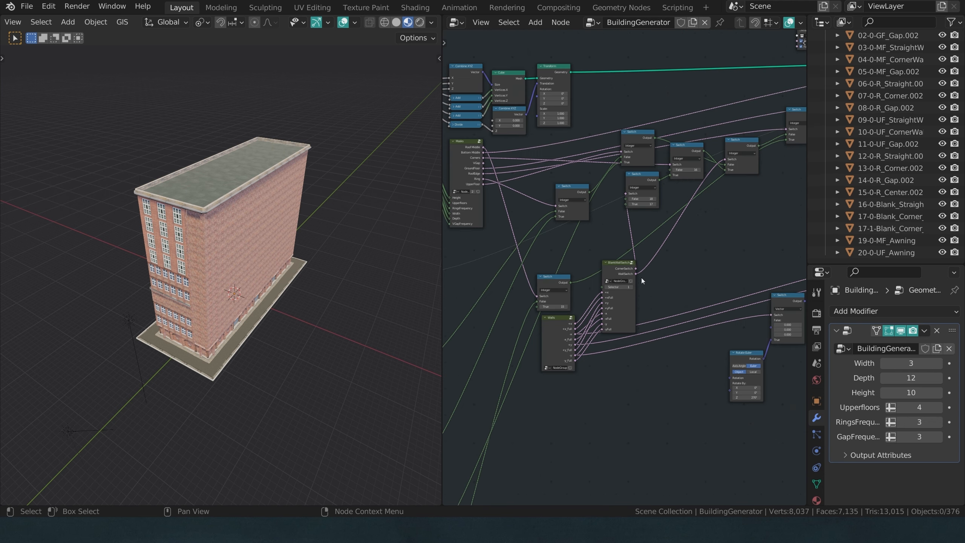
pyautogui.moveTo(525, 182); pyautogui.dragTo(660, 190, button='middle')
pyautogui.scroll(4, 589, 334)
pyautogui.moveTo(533, 403); pyautogui.dragTo(624, 337, button='middle')
pyautogui.scroll(1, 624, 337)
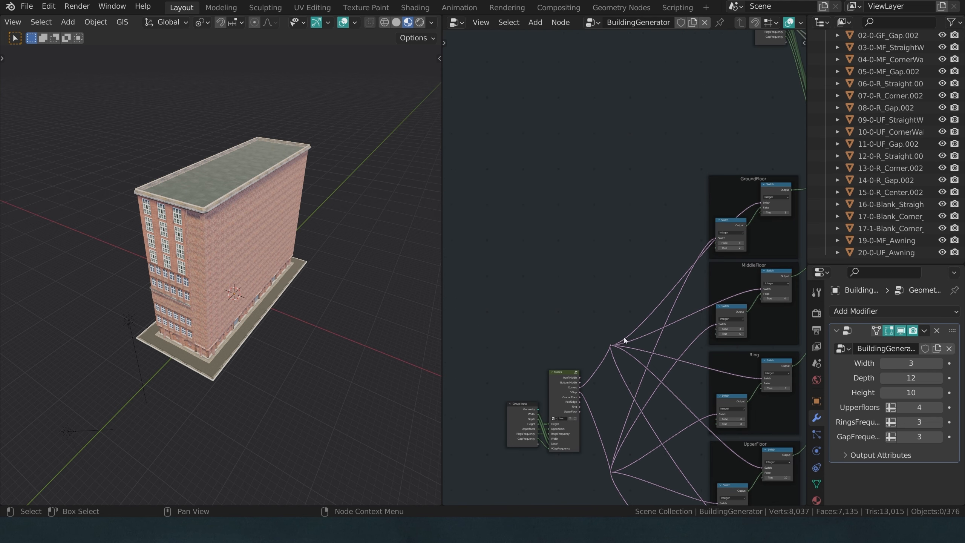
pyautogui.click(522, 415)
pyautogui.scroll(-12, 540, 410)
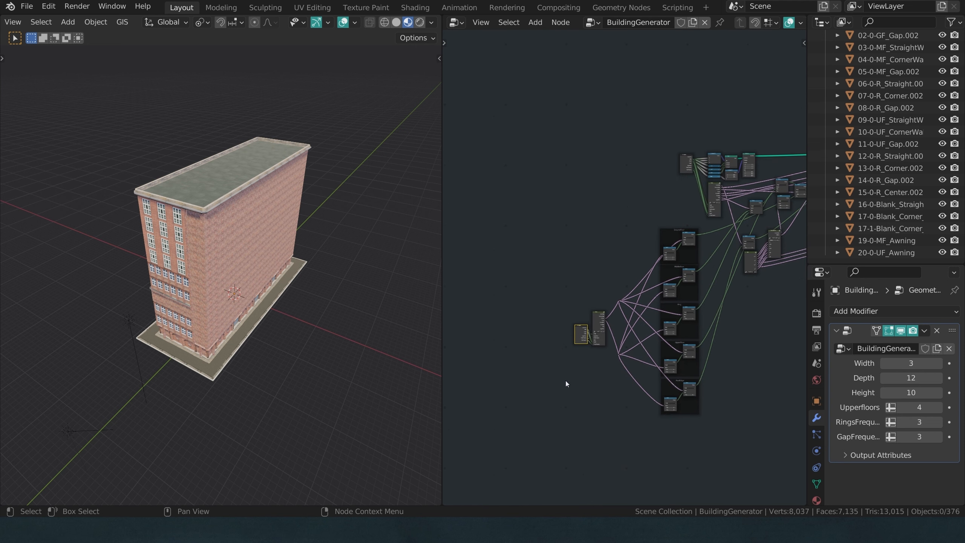
pyautogui.moveTo(571, 394); pyautogui.dragTo(483, 400, button='middle')
pyautogui.press('g')
pyautogui.click(656, 359)
pyautogui.scroll(5, 679, 308)
pyautogui.moveTo(679, 308); pyautogui.dragTo(628, 336, button='middle')
pyautogui.scroll(3, 628, 336)
pyautogui.moveTo(679, 360); pyautogui.dragTo(620, 344)
# - Add an Integer group input named BlankWallSelector and connect it to the Selector socket of BlankWallSwitch
pyautogui.press('n')
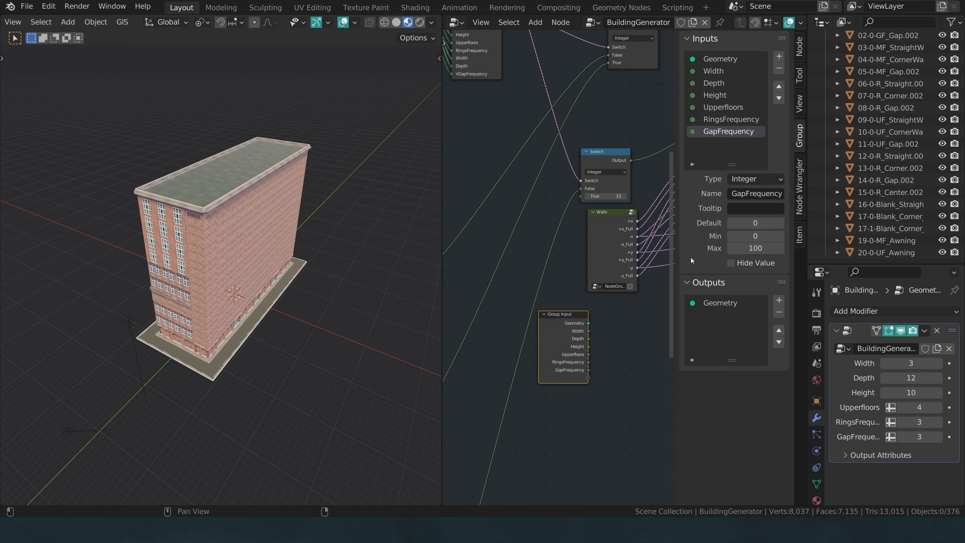
pyautogui.click(778, 56)
pyautogui.doubleClick(720, 143)
pyautogui.write('BlankWallSelec')
pyautogui.write('tor')
pyautogui.press('Return')
pyautogui.moveTo(525, 407); pyautogui.dragTo(635, 138)
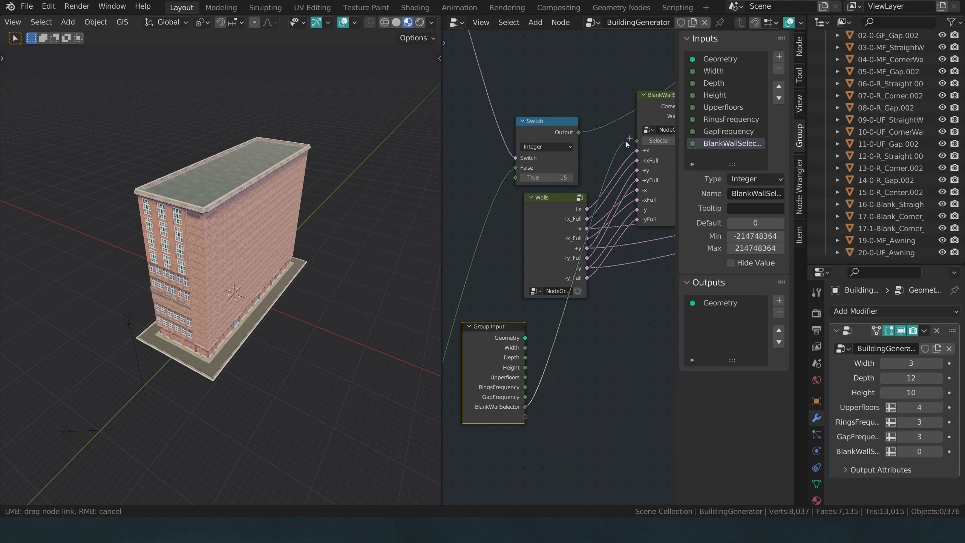
# - Limit the BlankWallSelector input to a minimum of 0 and a maximum of 4, and try its value in the modifier
pyautogui.click(755, 236)
pyautogui.write('0')
pyautogui.click(742, 246)
pyautogui.write('4')
pyautogui.press('Return')
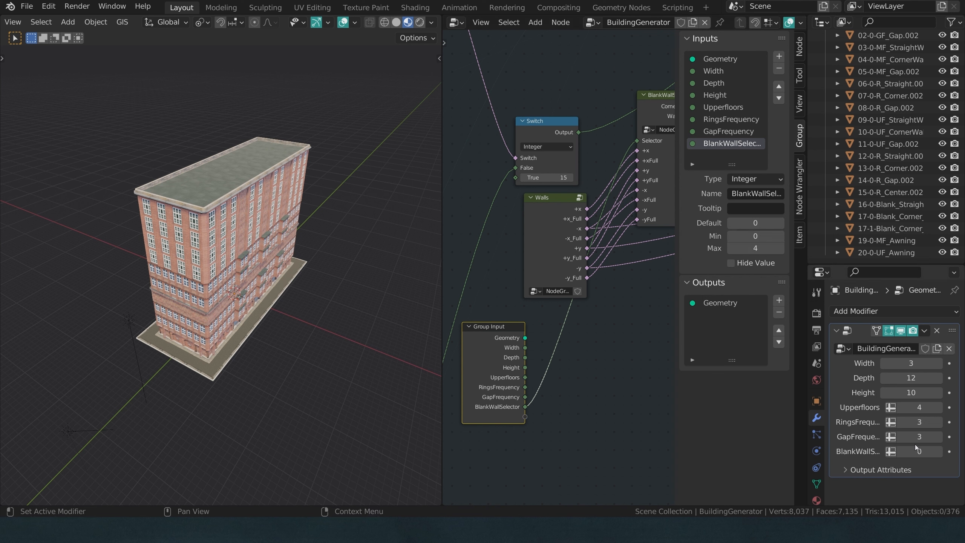
pyautogui.moveTo(916, 449); pyautogui.dragTo(881, 455)
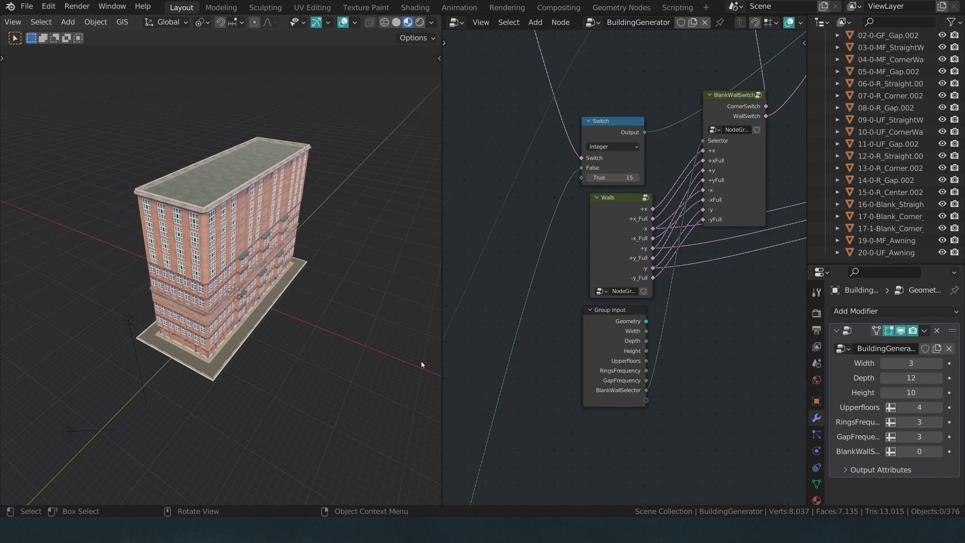
pyautogui.scroll(-1, 703, 331)
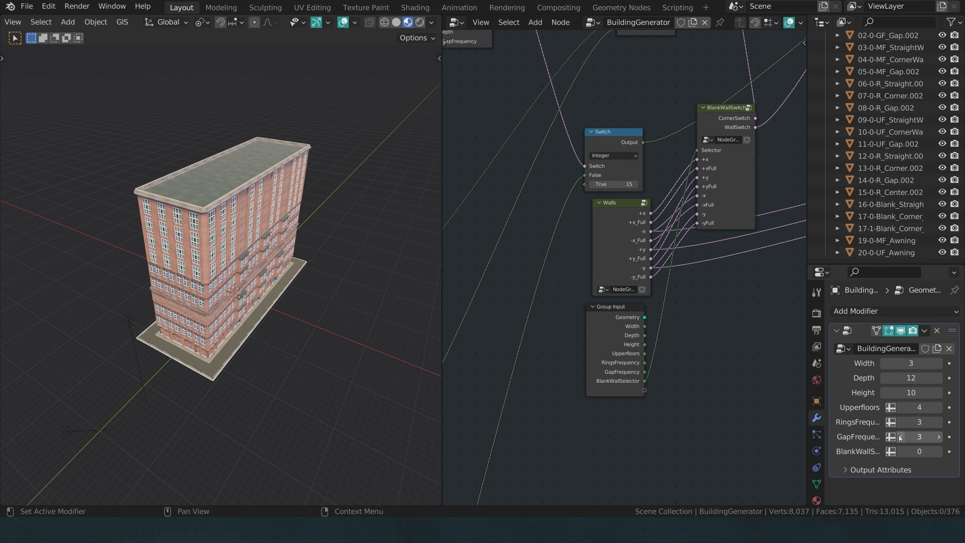
# - Set the modifier's RingsFrequency to 1 and GapFrequency to 0, and inspect the building's facades
pyautogui.moveTo(398, 394); pyautogui.dragTo(312, 386, button='middle')
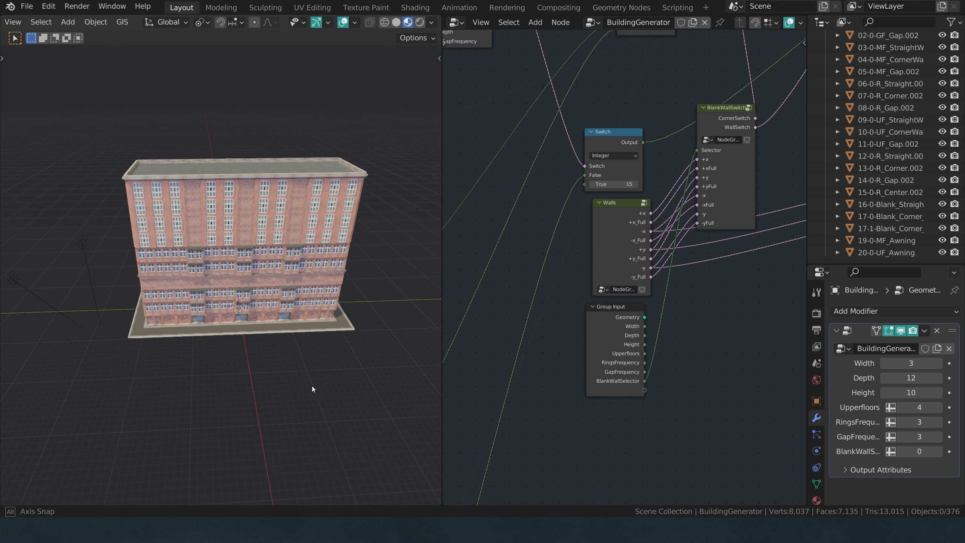
pyautogui.scroll(2, 313, 385)
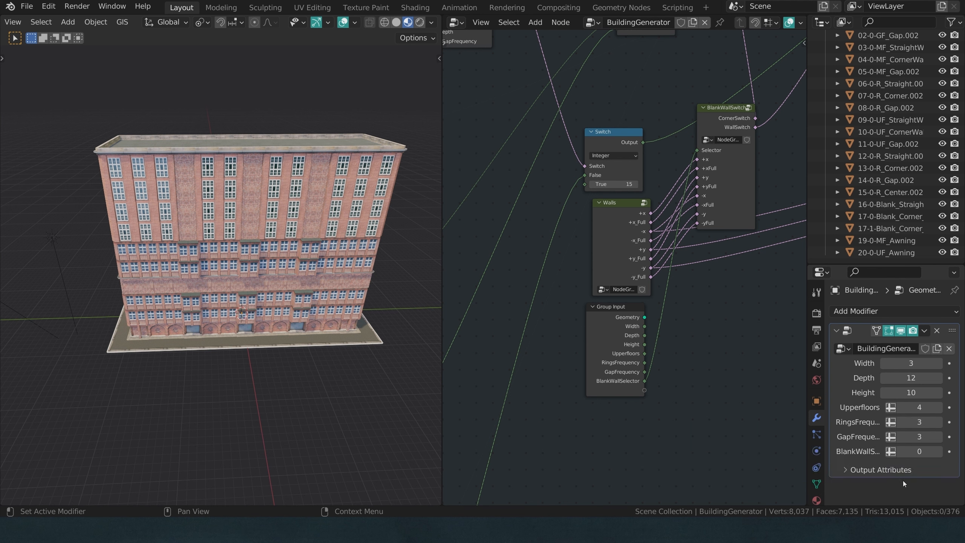
pyautogui.click(901, 422)
pyautogui.click(901, 422)
pyautogui.click(902, 436)
pyautogui.click(901, 436)
pyautogui.click(902, 436)
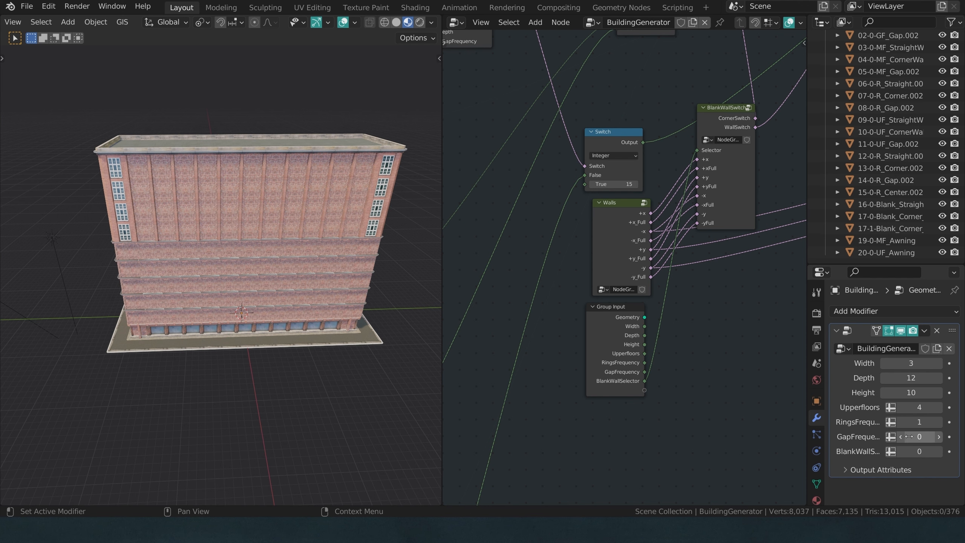
pyautogui.moveTo(265, 380); pyautogui.dragTo(369, 336, button='middle')
pyautogui.scroll(4, 304, 363)
pyautogui.moveTo(272, 229); pyautogui.dragTo(265, 292, button='middle')
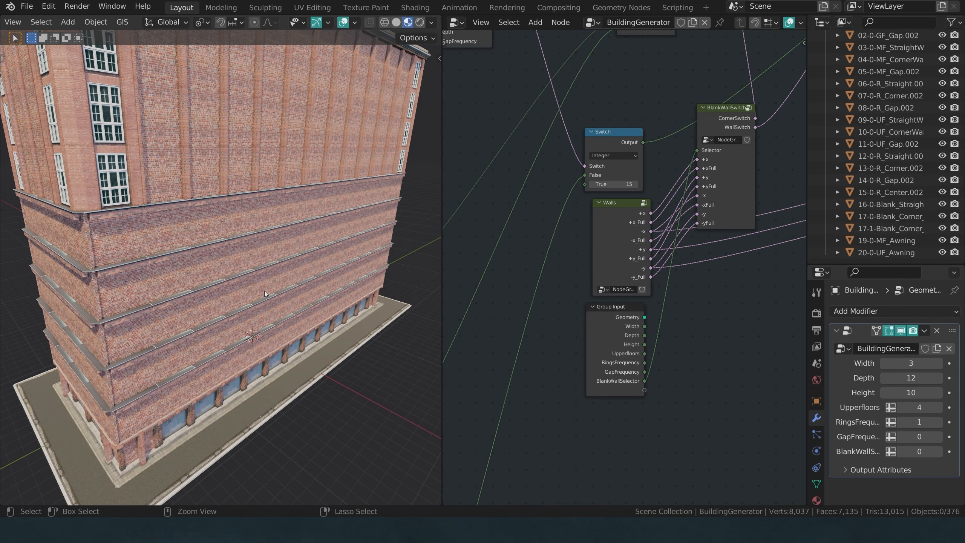
pyautogui.scroll(-7, 265, 291)
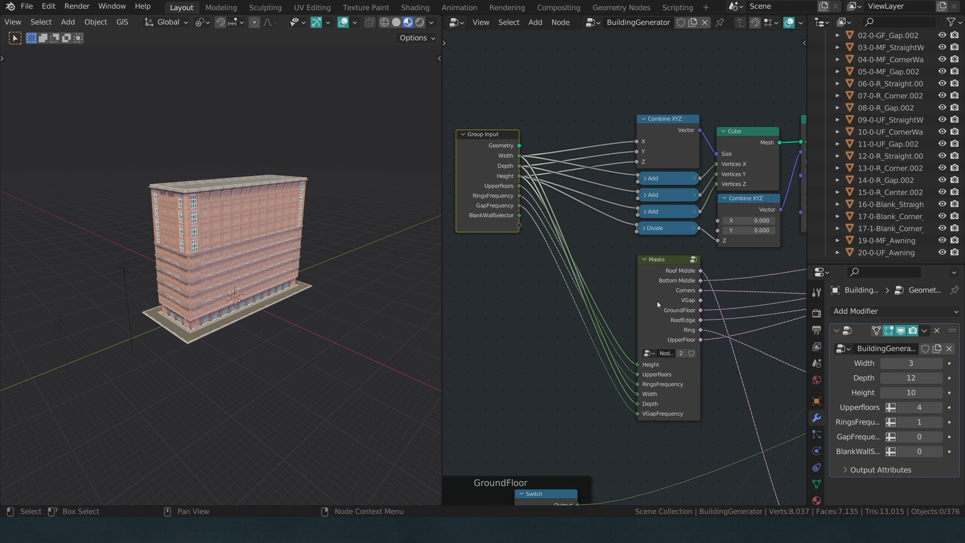
# - Enter the Masks node group and select the lower Modulo node that feeds the Combine XYZ node
pyautogui.press('Tab')
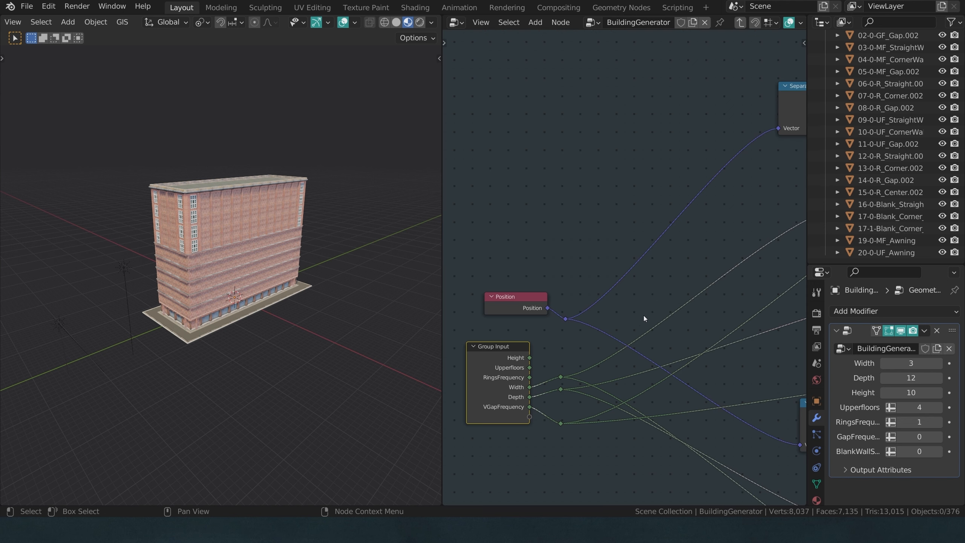
pyautogui.scroll(-1, 641, 316)
pyautogui.moveTo(637, 318); pyautogui.dragTo(446, 315, button='middle')
pyautogui.scroll(-1, 677, 319)
pyautogui.moveTo(683, 318); pyautogui.dragTo(504, 316, button='middle')
pyautogui.scroll(1, 624, 307)
pyautogui.click(643, 293)
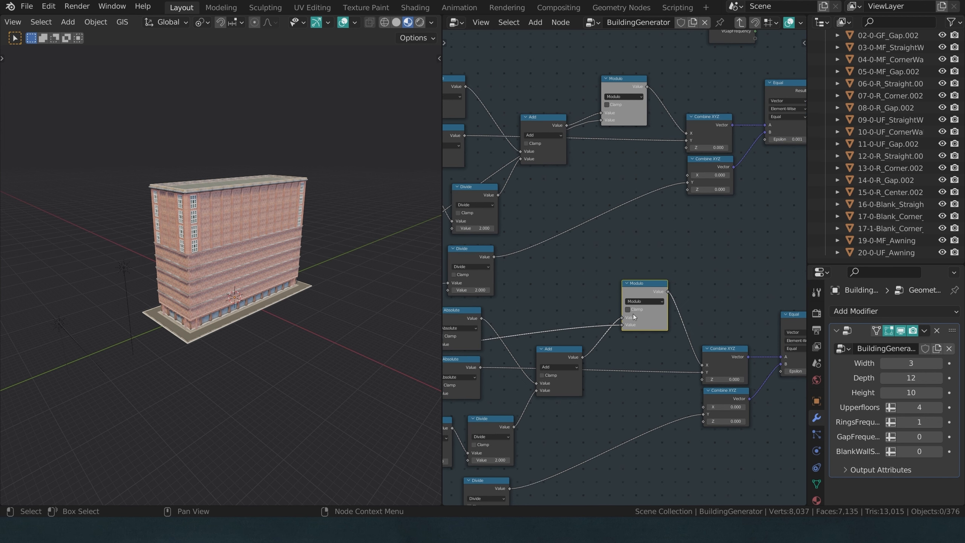
pyautogui.scroll(1, 633, 314)
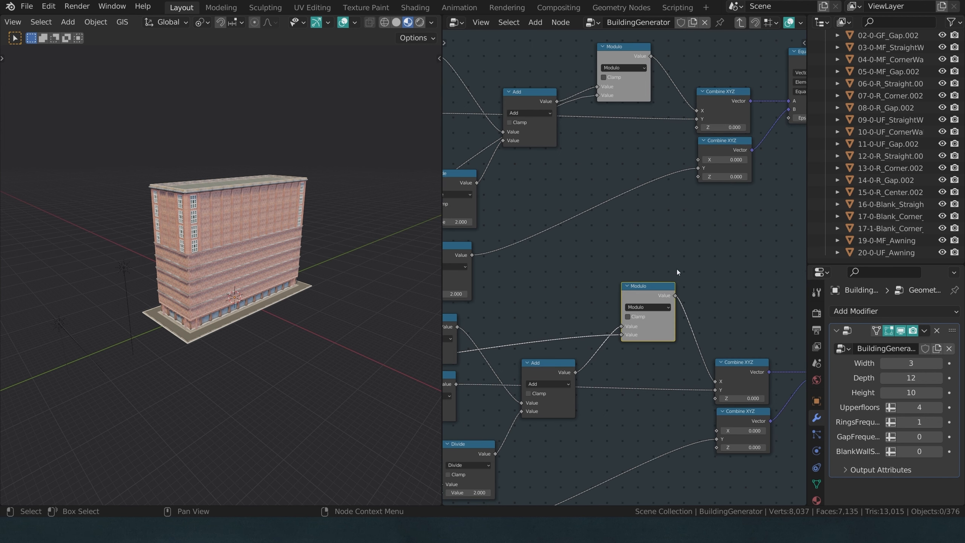
# - Add a Boolean input node above the lower Modulo node and connect it to the Combine XYZ node's X socket
pyautogui.hotkey('shift', 'a')
pyautogui.moveTo(598, 263)
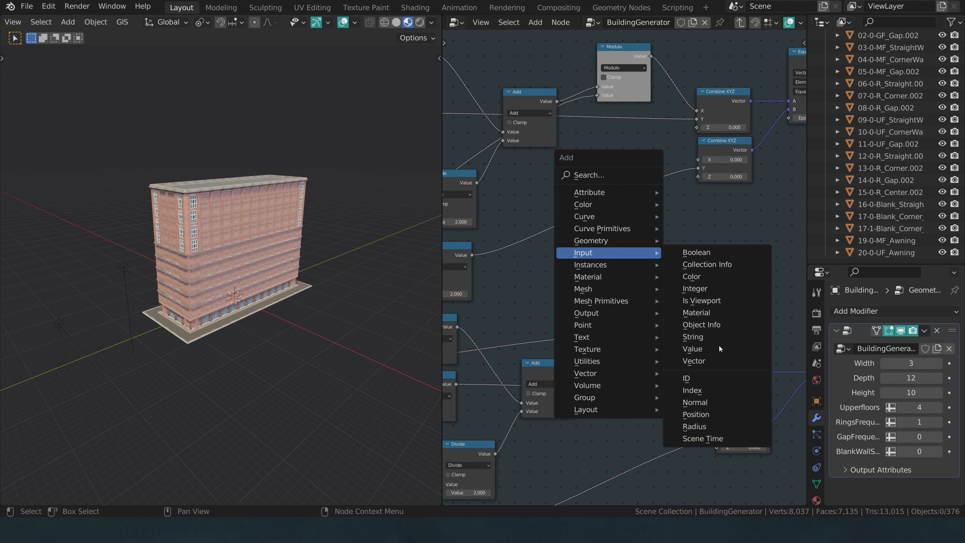
pyautogui.click(695, 253)
pyautogui.click(617, 240)
pyautogui.moveTo(671, 254); pyautogui.dragTo(713, 383)
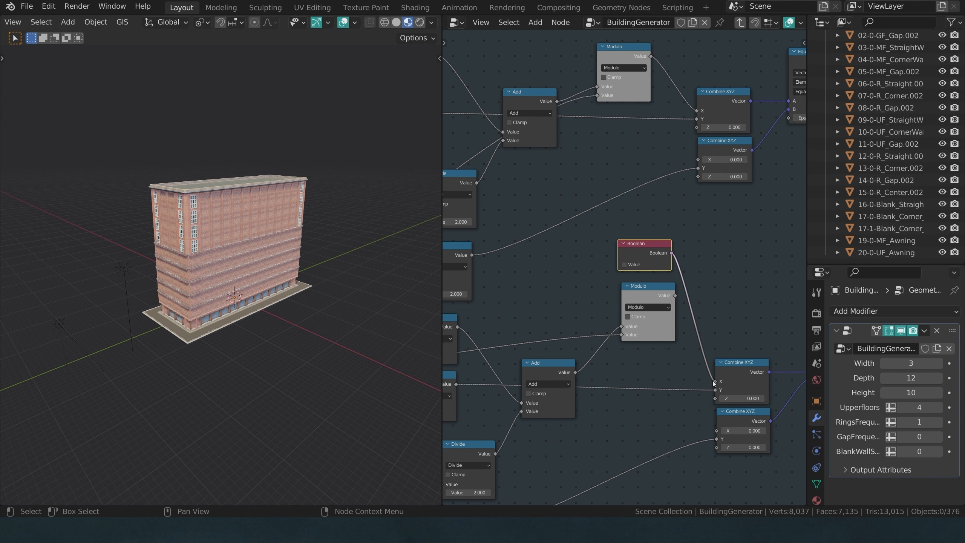
# - Toggle the Boolean node's value on and off repeatedly to compare its effect on the facade
pyautogui.click(624, 265)
pyautogui.click(624, 266)
pyautogui.click(625, 266)
pyautogui.click(624, 265)
pyautogui.click(624, 265)
pyautogui.click(625, 266)
pyautogui.scroll(5, 303, 278)
pyautogui.moveTo(304, 277); pyautogui.dragTo(243, 254, button='middle')
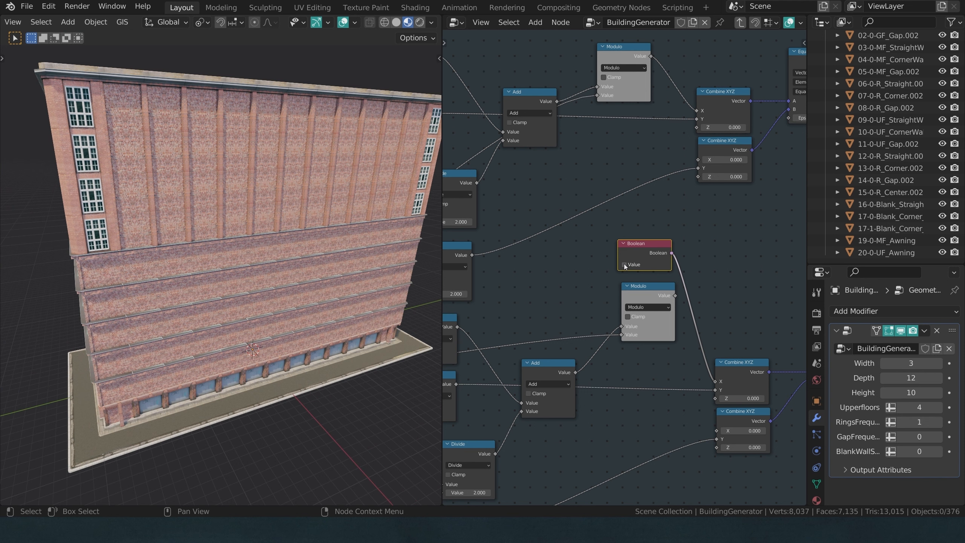
pyautogui.click(624, 265)
pyautogui.click(624, 265)
pyautogui.click(625, 266)
pyautogui.click(624, 266)
pyautogui.click(624, 265)
pyautogui.click(624, 265)
pyautogui.click(624, 266)
pyautogui.click(624, 265)
# - Reconnect the lower Modulo's value to the Combine XYZ X socket and add a Switch node beside the Boolean node
pyautogui.moveTo(672, 298); pyautogui.dragTo(716, 381)
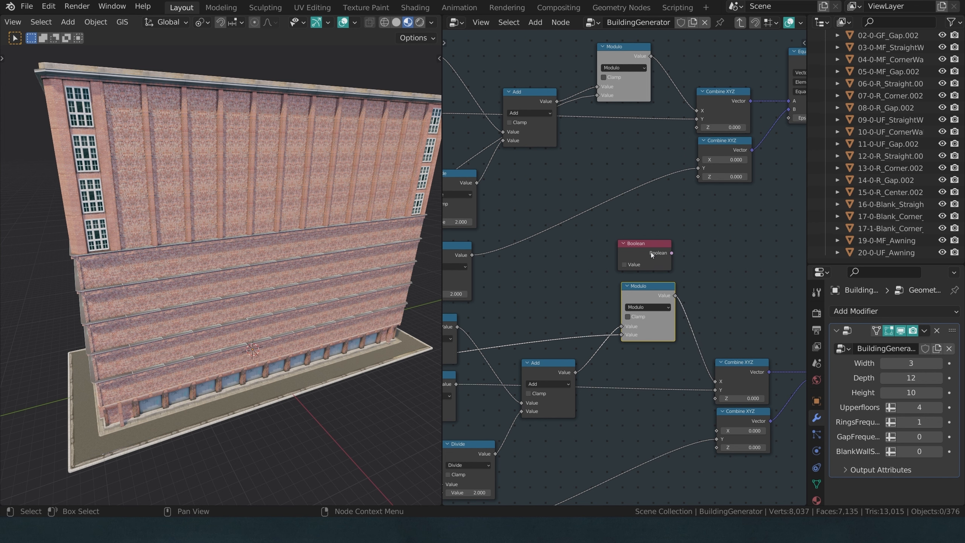
pyautogui.moveTo(649, 272); pyautogui.dragTo(643, 262)
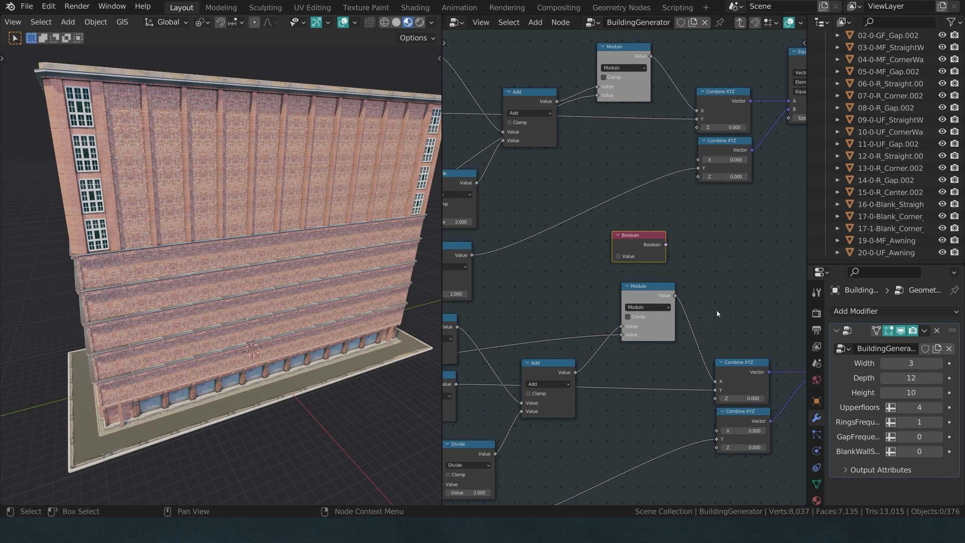
pyautogui.scroll(-1, 714, 312)
pyautogui.hotkey('shift', 'a')
pyautogui.write('s')
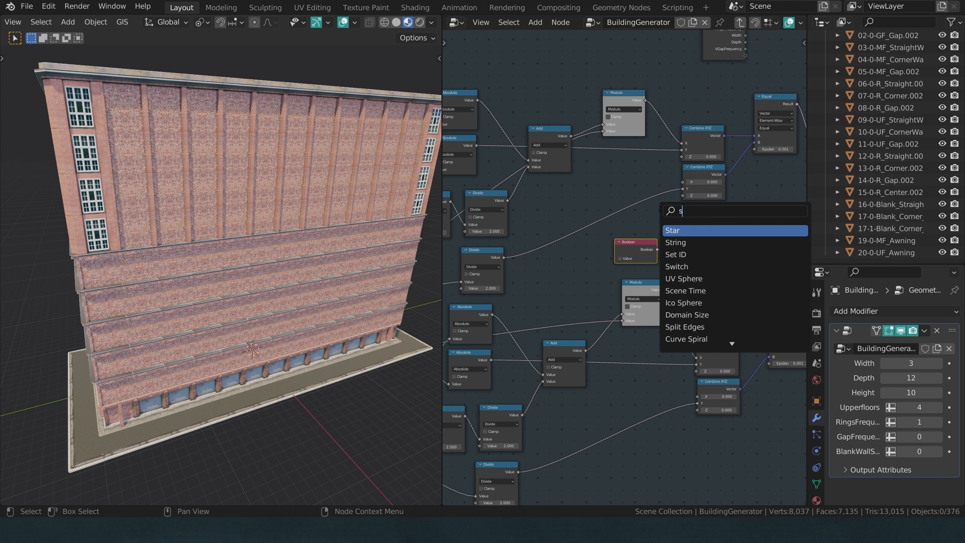
pyautogui.write('wit')
pyautogui.press('Return')
pyautogui.click(679, 259)
pyautogui.scroll(1, 683, 264)
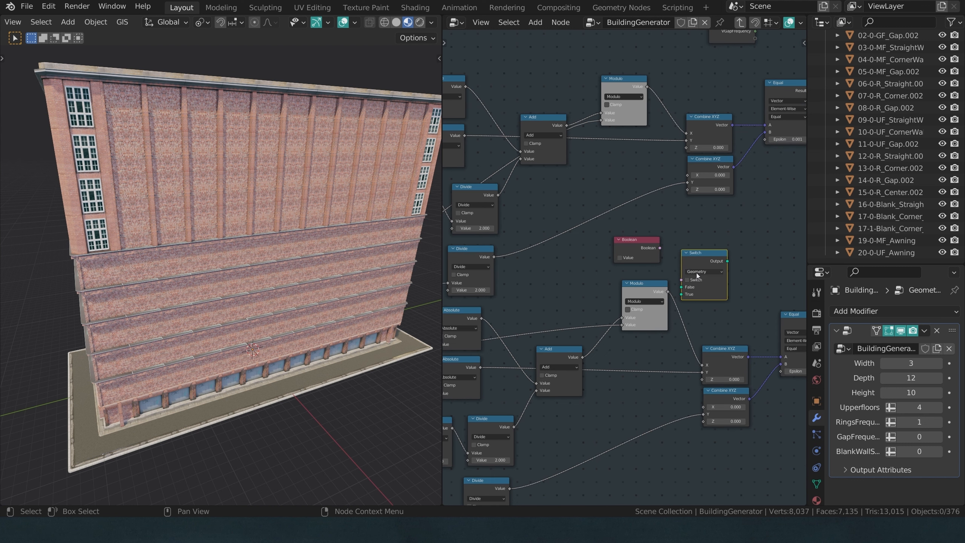
# - Set the Switch node to Boolean with Switch enabled and insert it between the Modulo and Combine XYZ through its True socket
pyautogui.click(698, 273)
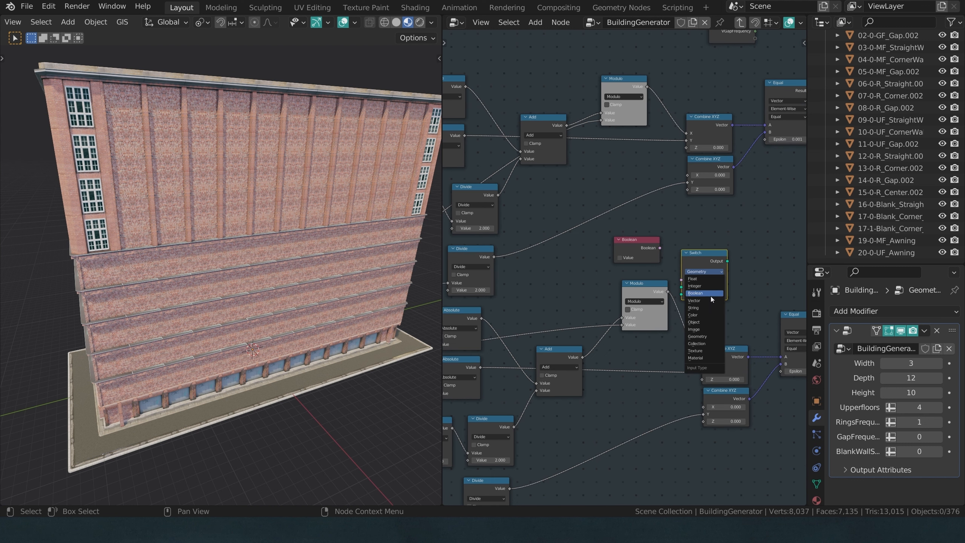
pyautogui.click(697, 280)
pyautogui.scroll(1, 685, 297)
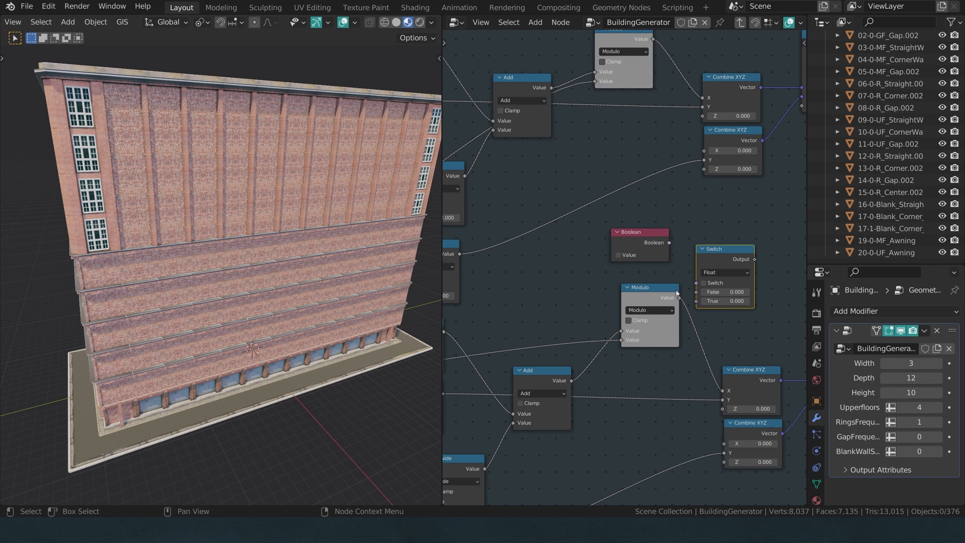
pyautogui.moveTo(654, 289); pyautogui.dragTo(647, 292)
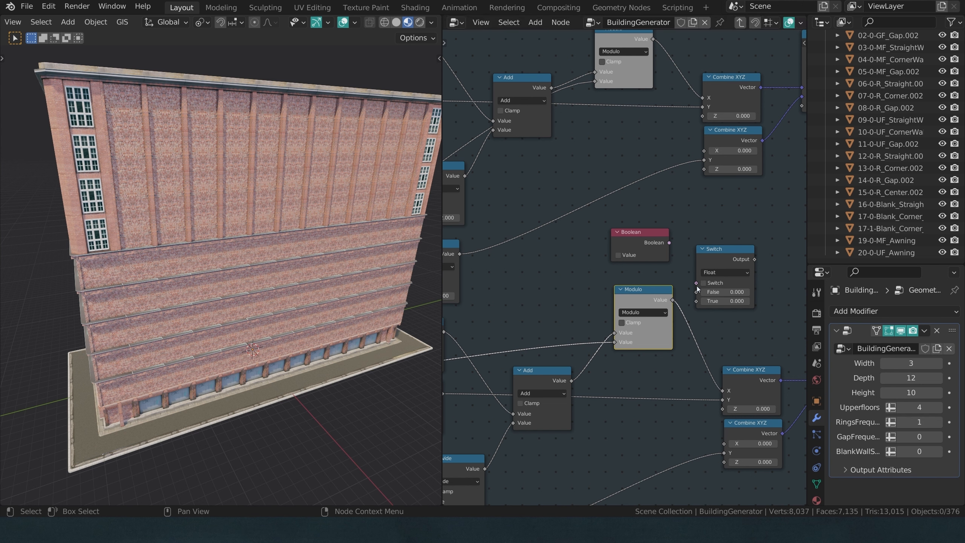
pyautogui.click(708, 273)
pyautogui.click(718, 303)
pyautogui.moveTo(712, 267); pyautogui.dragTo(722, 293)
pyautogui.click(713, 309)
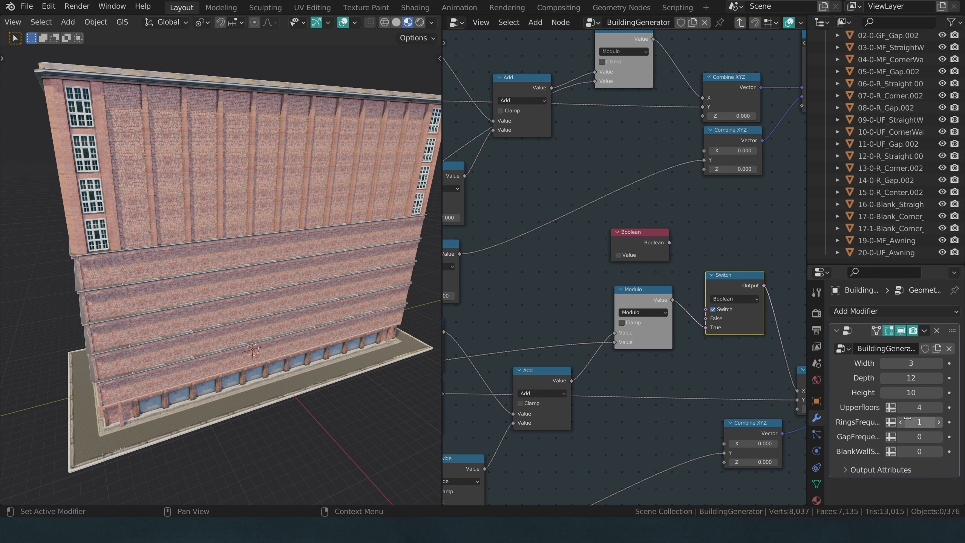
pyautogui.moveTo(908, 418); pyautogui.dragTo(915, 418)
pyautogui.moveTo(734, 282); pyautogui.dragTo(728, 256)
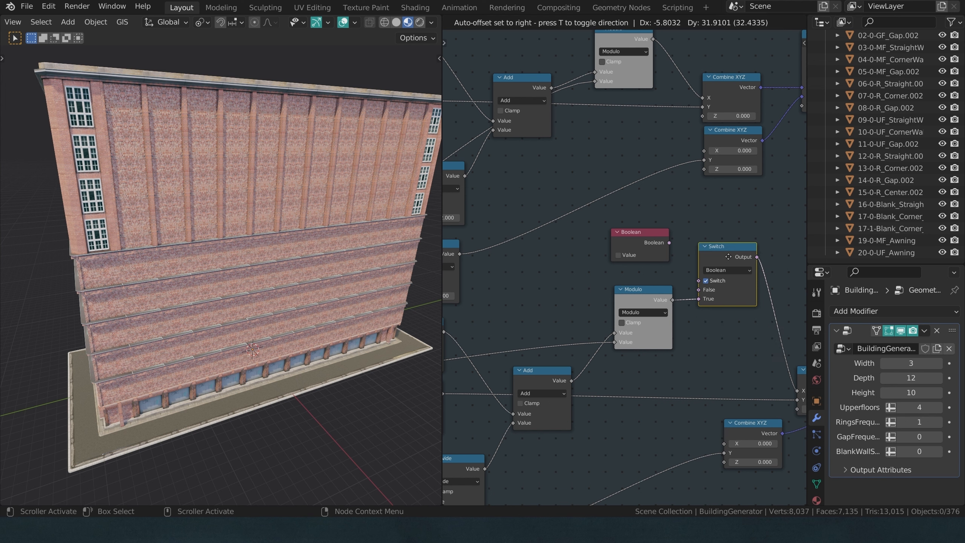
pyautogui.click(663, 301)
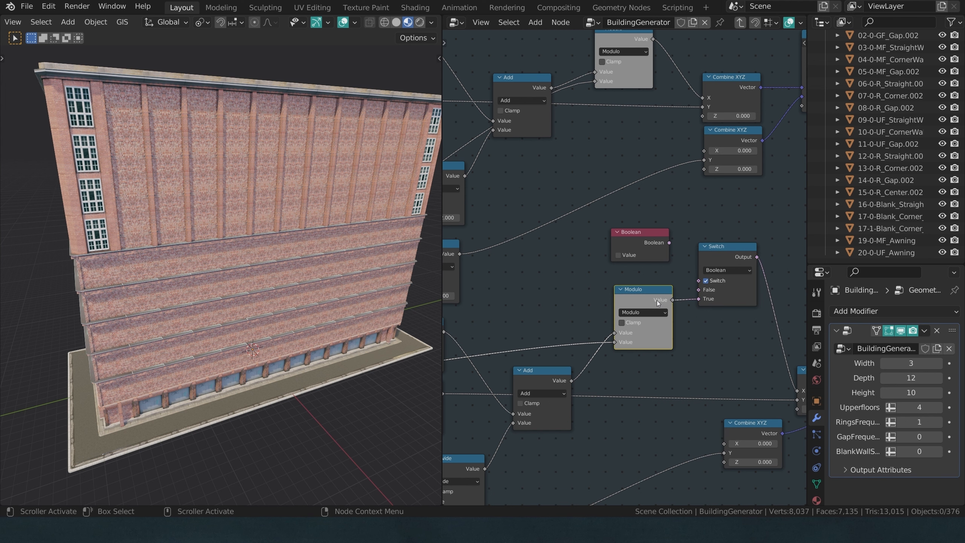
# - Connect the group input's VGapFrequency to the Switch node's Switch socket and the Boolean node to its False socket
pyautogui.scroll(-3, 588, 304)
pyautogui.moveTo(596, 304); pyautogui.dragTo(607, 269, button='middle')
pyautogui.scroll(2, 608, 268)
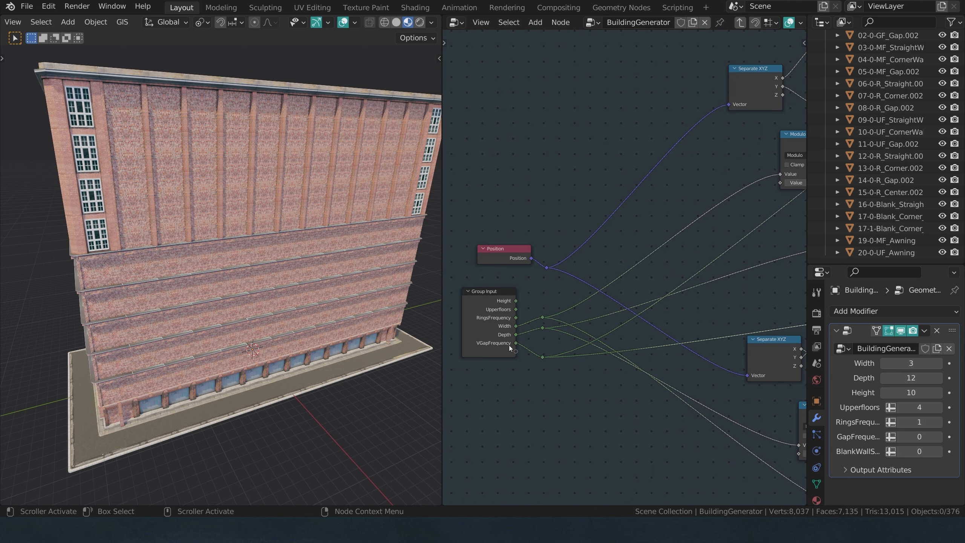
pyautogui.moveTo(514, 344); pyautogui.dragTo(537, 341)
pyautogui.moveTo(604, 337); pyautogui.dragTo(743, 239)
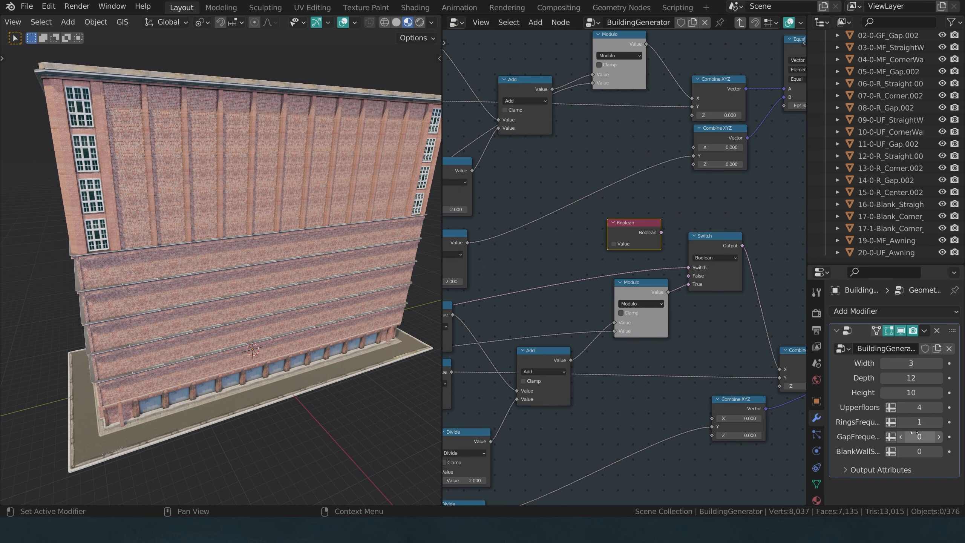
pyautogui.moveTo(661, 232); pyautogui.dragTo(695, 279)
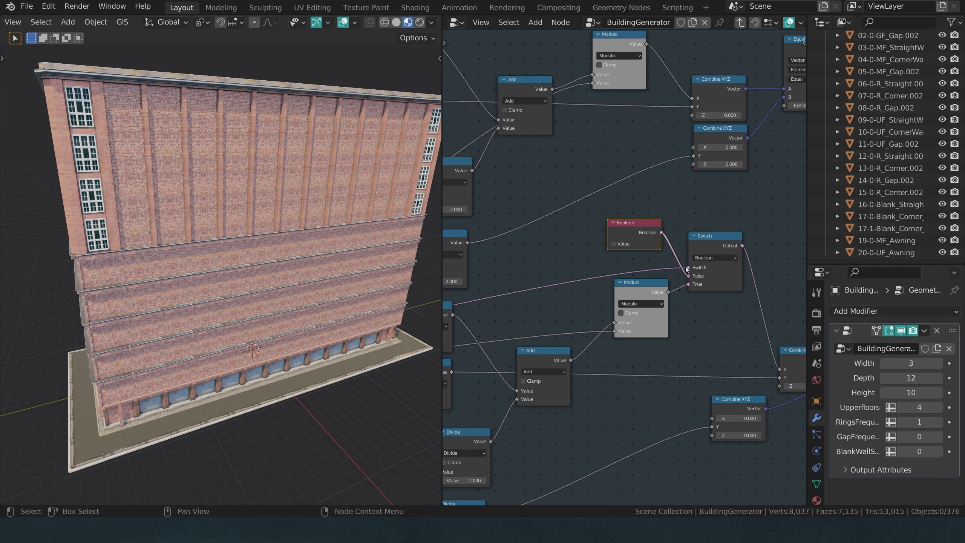
# - Enable the Boolean node's value, then test the facade with RingsFrequency set to 5 and GapFrequency set to 3
pyautogui.click(613, 244)
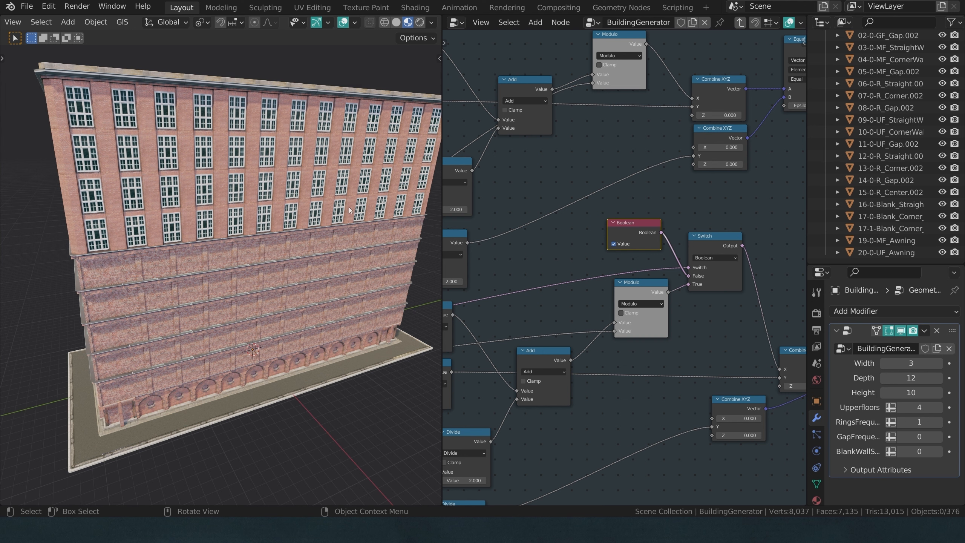
pyautogui.click(938, 437)
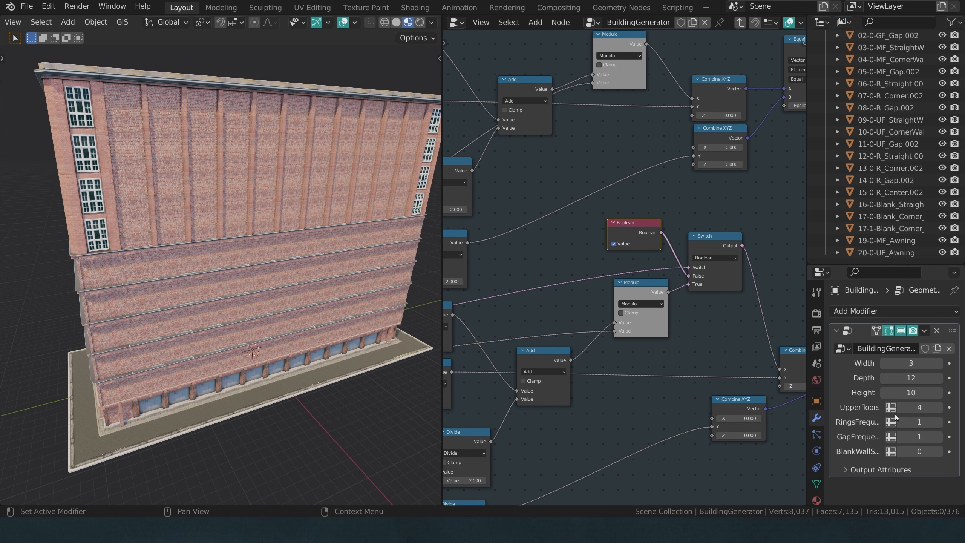
pyautogui.click(938, 423)
pyautogui.click(938, 426)
pyautogui.click(938, 425)
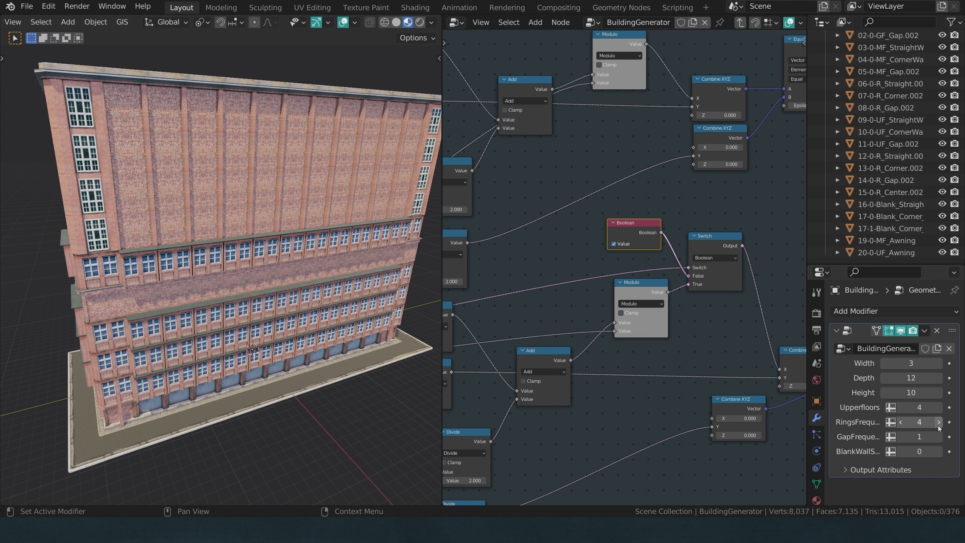
pyautogui.click(938, 425)
pyautogui.click(940, 436)
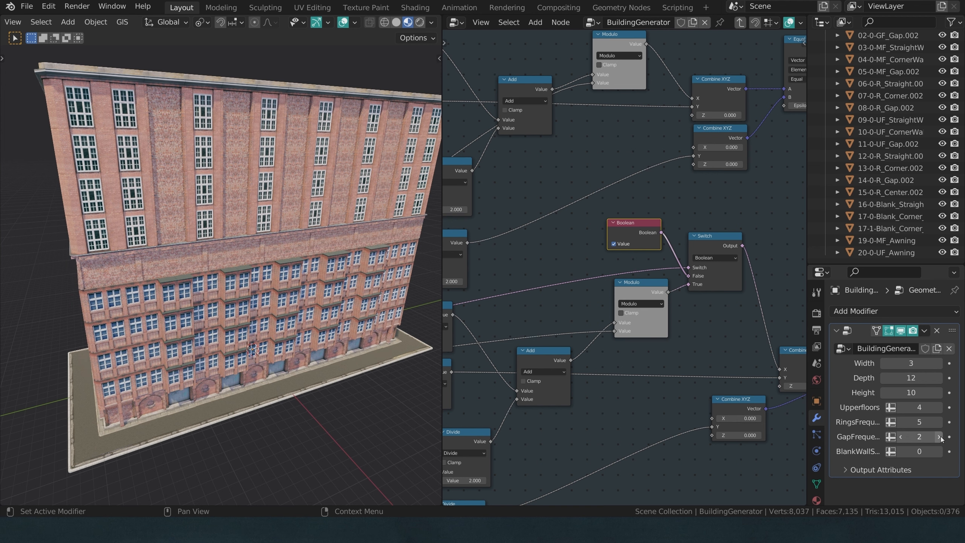
pyautogui.click(940, 436)
pyautogui.click(940, 436)
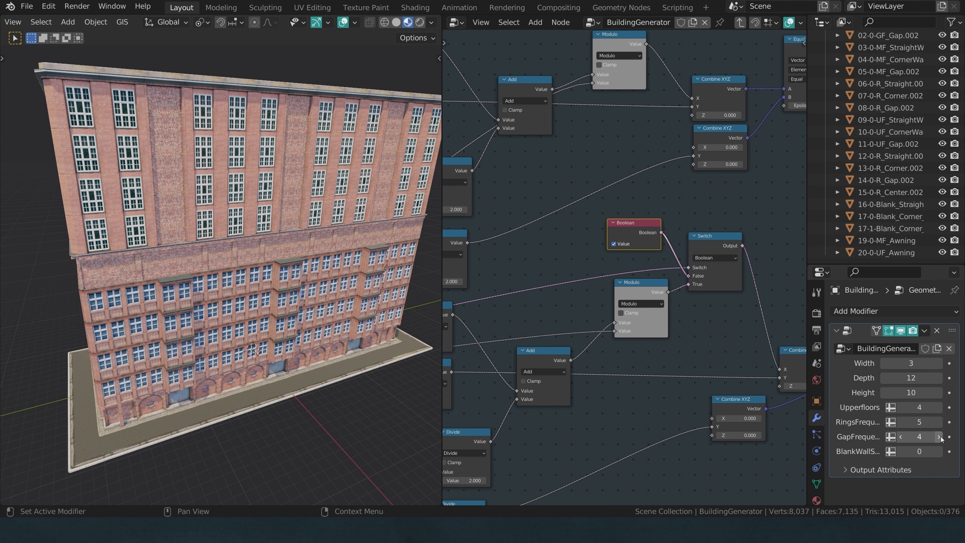
pyautogui.click(900, 436)
# - Duplicate the Switch node and insert the copy between the upper Modulo and its Combine XYZ, feeding Modulo into the True socket
pyautogui.scroll(-3, 652, 196)
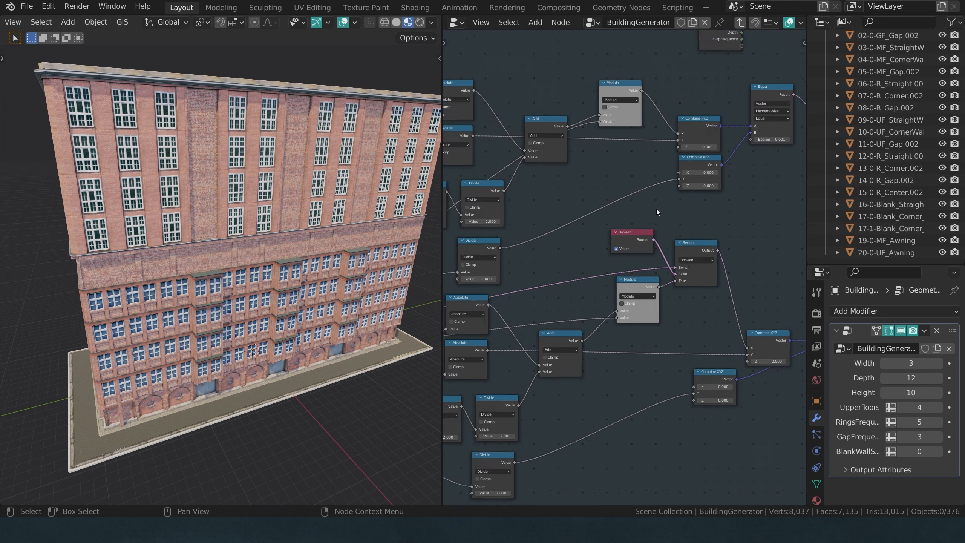
pyautogui.click(693, 351)
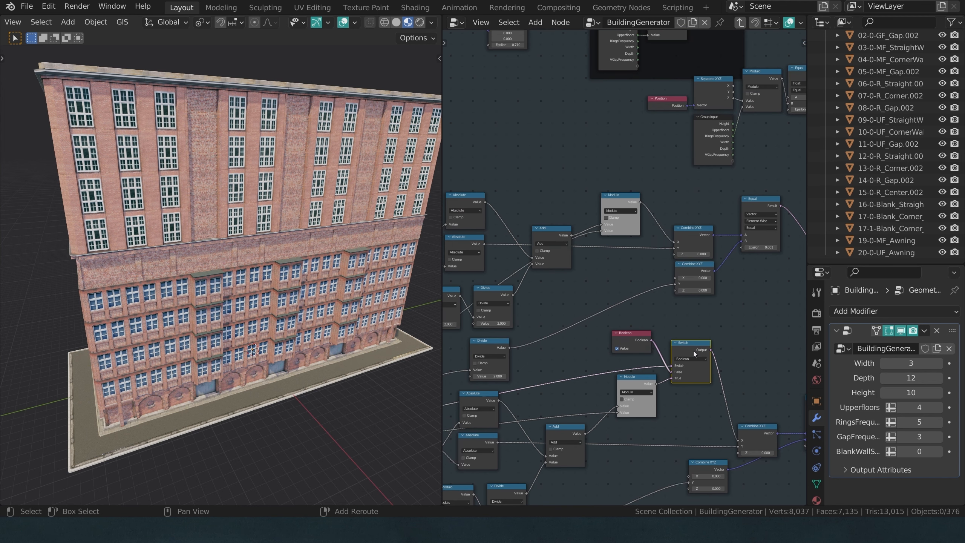
pyautogui.hotkey('shift', 'd')
pyautogui.click(677, 219)
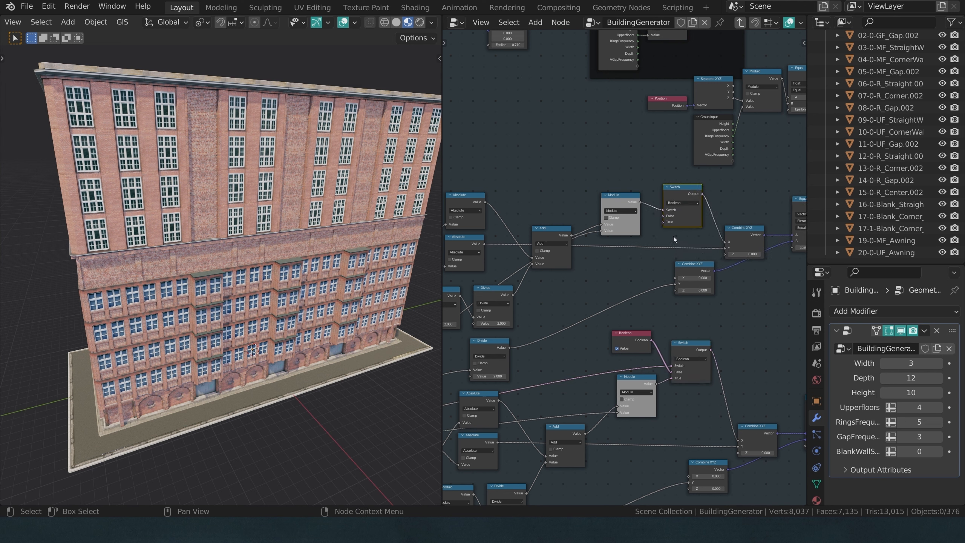
pyautogui.moveTo(663, 210)
pyautogui.mouseDown()
pyautogui.moveTo(671, 233)
pyautogui.moveTo(666, 223)
pyautogui.mouseUp()
# - Duplicate the Boolean node above the upper Modulo and wire the copied Switch node's False and Switch sockets
pyautogui.click(630, 340)
pyautogui.hotkey('shift', 'd')
pyautogui.click(638, 192)
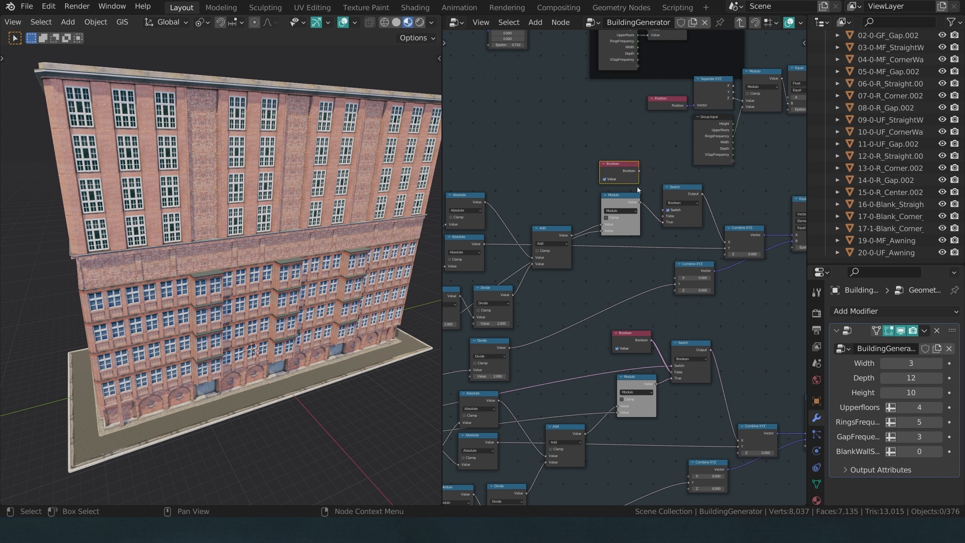
pyautogui.moveTo(640, 171); pyautogui.dragTo(623, 406)
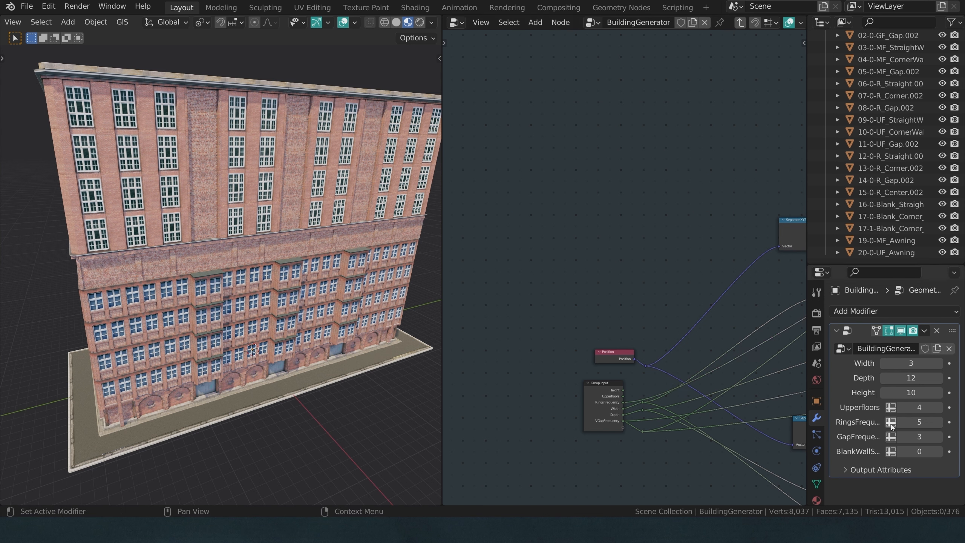
# - Lower the modifier's RingsFrequency to 1, leave the Masks group and set the RingsFrequency group input's minimum to 0
pyautogui.click(900, 422)
pyautogui.click(900, 422)
pyautogui.click(900, 422)
pyautogui.click(900, 422)
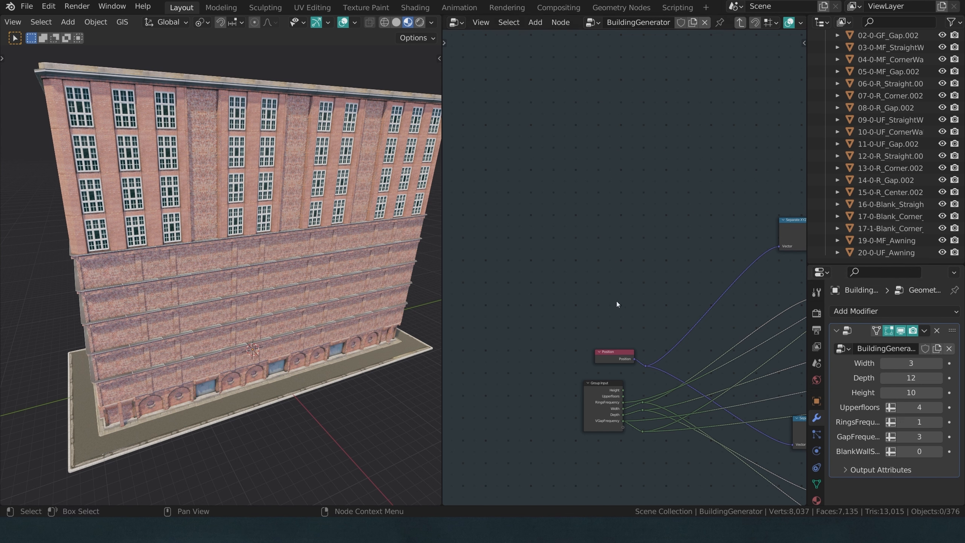
pyautogui.press('Tab')
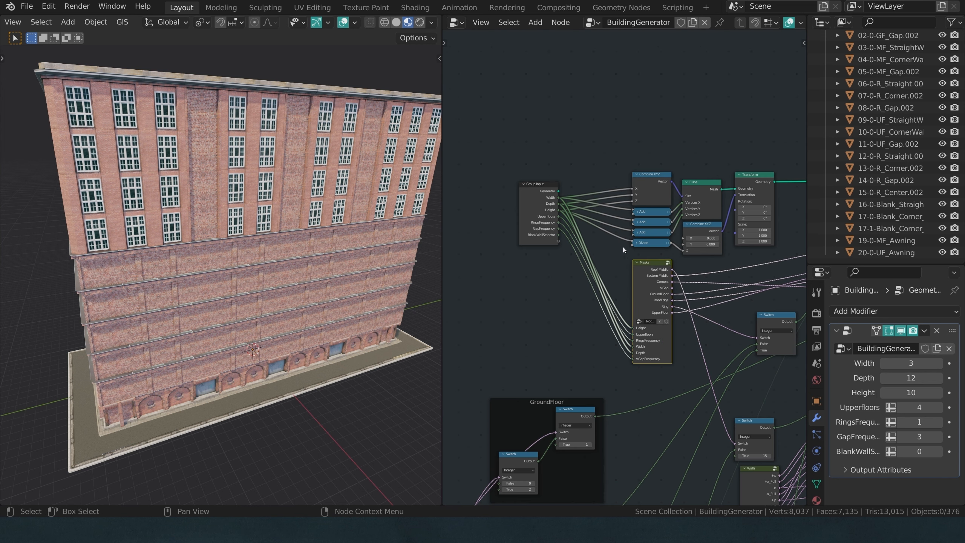
pyautogui.scroll(-1, 623, 247)
pyautogui.press('n')
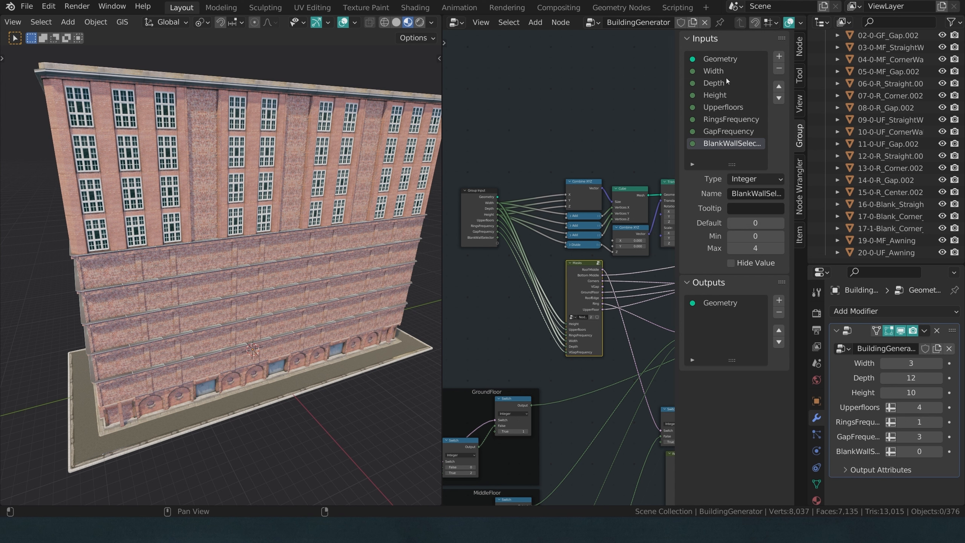
pyautogui.click(723, 119)
pyautogui.click(747, 236)
pyautogui.write('0')
pyautogui.press('Return')
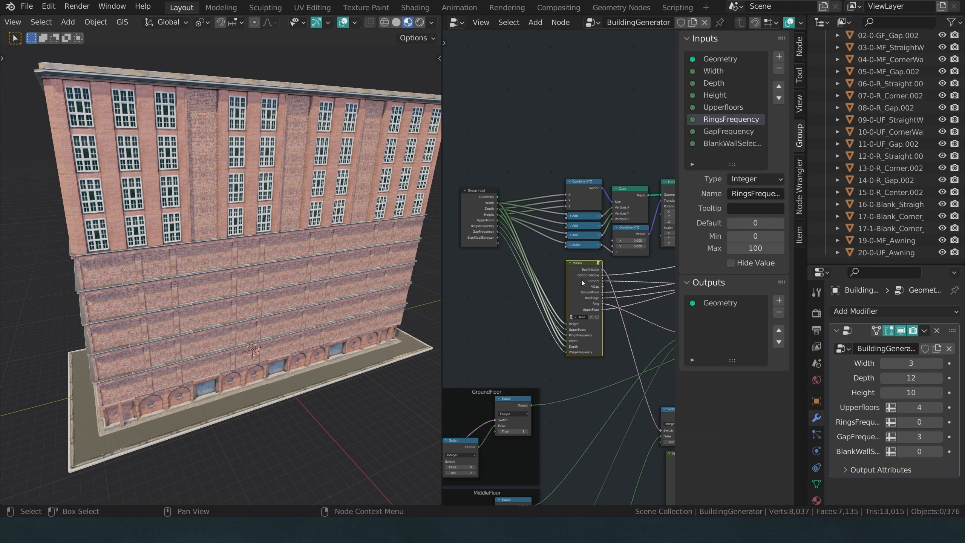
# - Inside the Masks group, space out the upper Modulo and Boolean nodes and reconnect their Switch node's Switch socket to VGapFrequency
pyautogui.press('Tab')
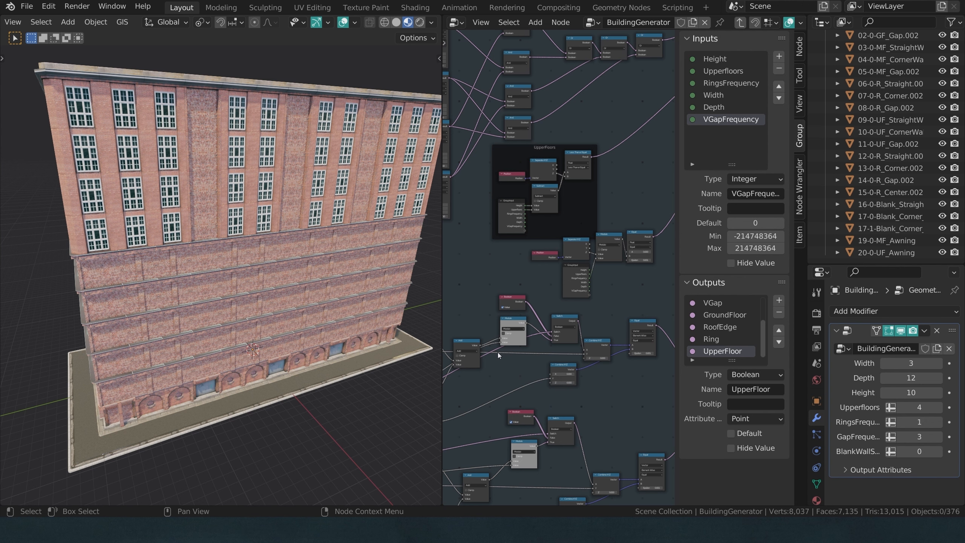
pyautogui.scroll(2, 561, 282)
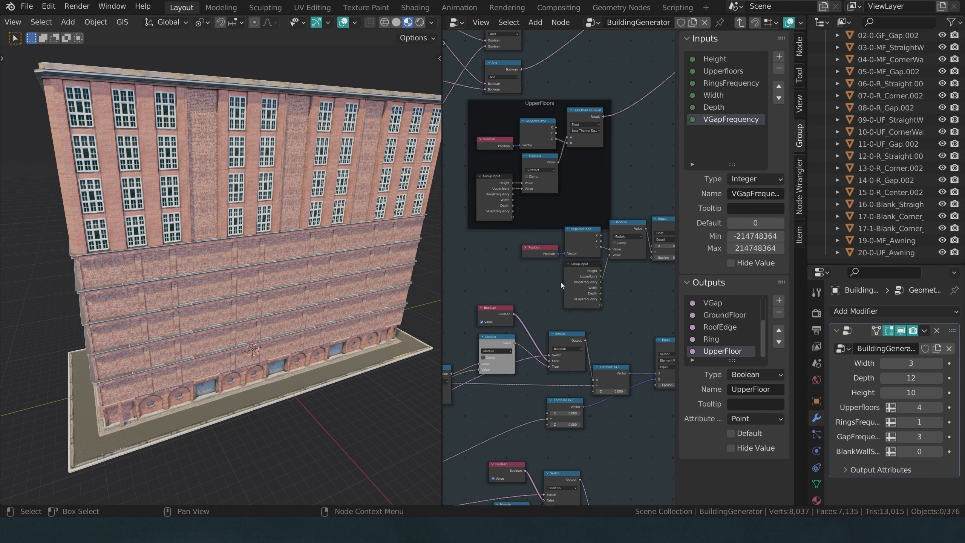
pyautogui.moveTo(536, 356); pyautogui.dragTo(570, 324, button='middle')
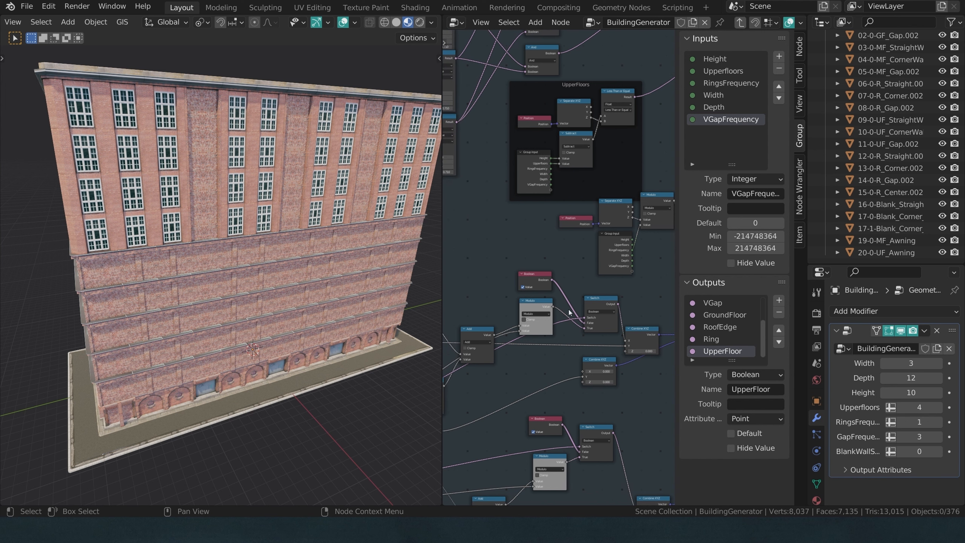
pyautogui.moveTo(591, 257); pyautogui.dragTo(509, 300, button='middle')
pyautogui.moveTo(495, 242); pyautogui.dragTo(523, 253)
pyautogui.moveTo(372, 281); pyautogui.dragTo(293, 283, button='middle')
pyautogui.moveTo(214, 280); pyautogui.dragTo(179, 271, button='middle')
pyautogui.moveTo(458, 370); pyautogui.dragTo(572, 330, button='middle')
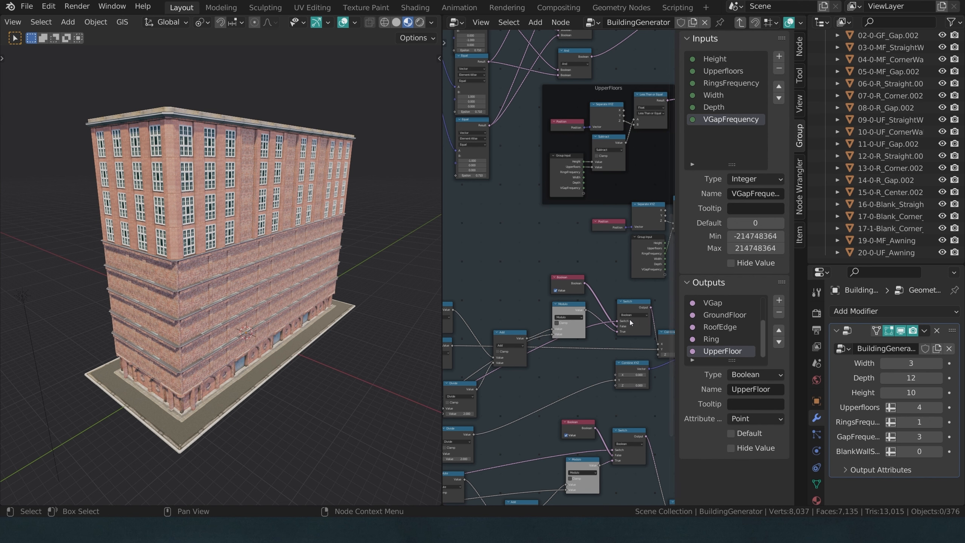
pyautogui.scroll(3, 590, 304)
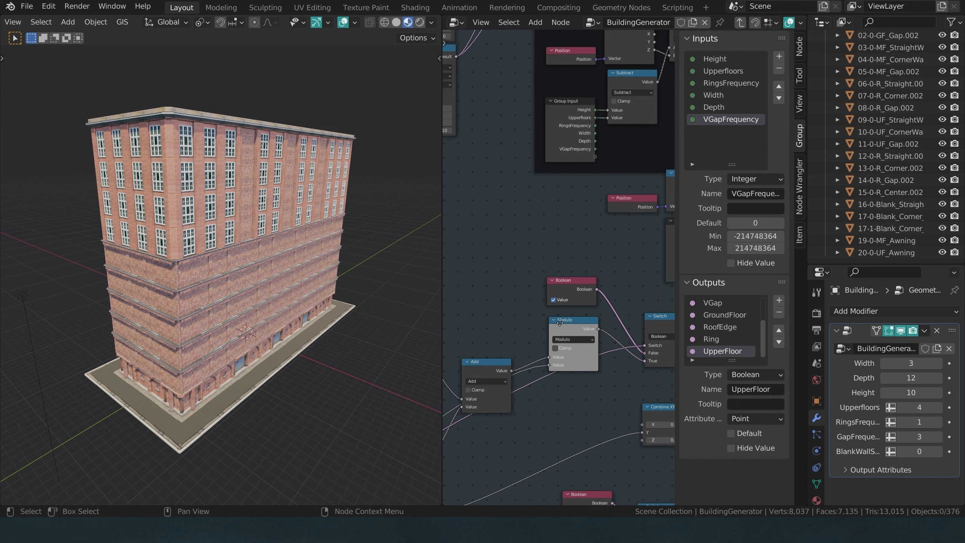
pyautogui.moveTo(571, 323); pyautogui.dragTo(580, 291, button='middle')
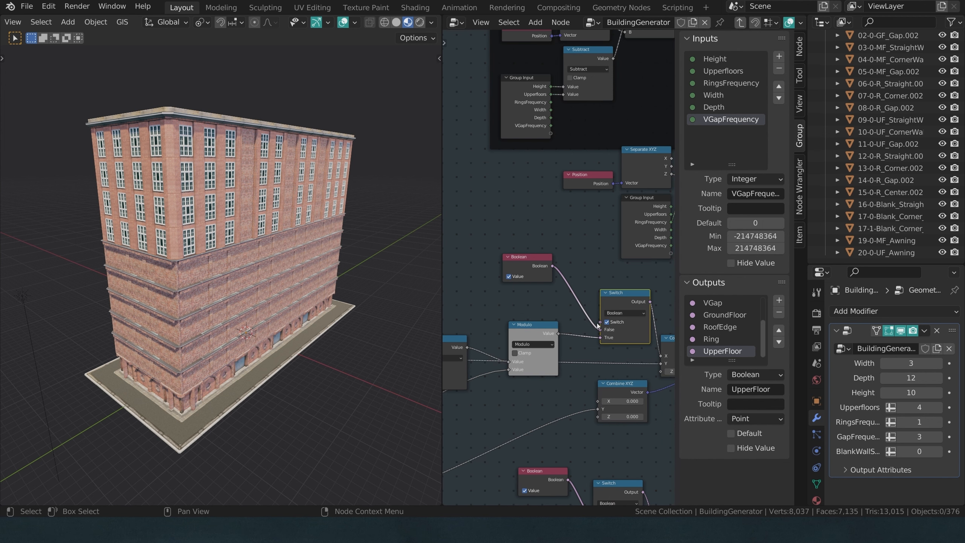
pyautogui.moveTo(600, 321); pyautogui.dragTo(527, 434)
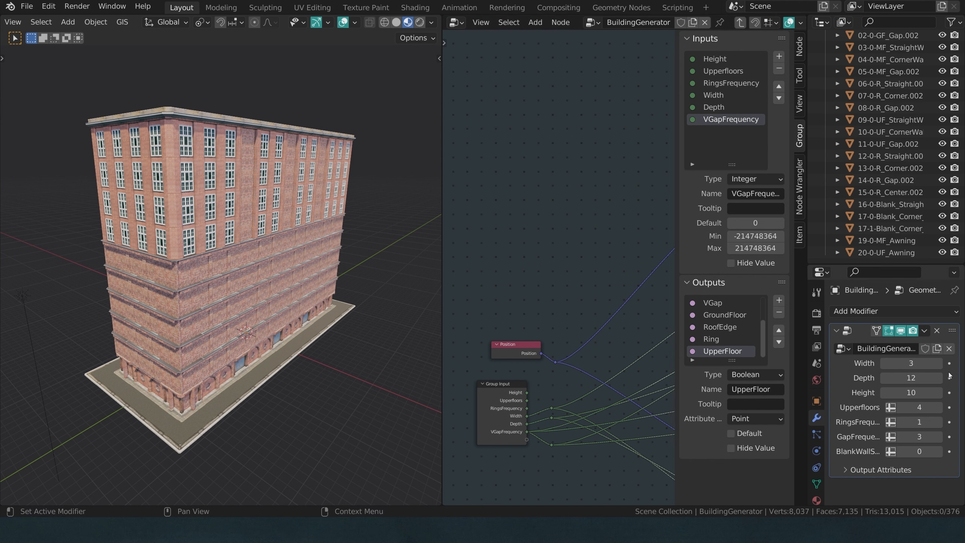
# - Set the building's Width to 11 and lower its GapFrequency to 0 to check both facades
pyautogui.moveTo(889, 363); pyautogui.dragTo(938, 362)
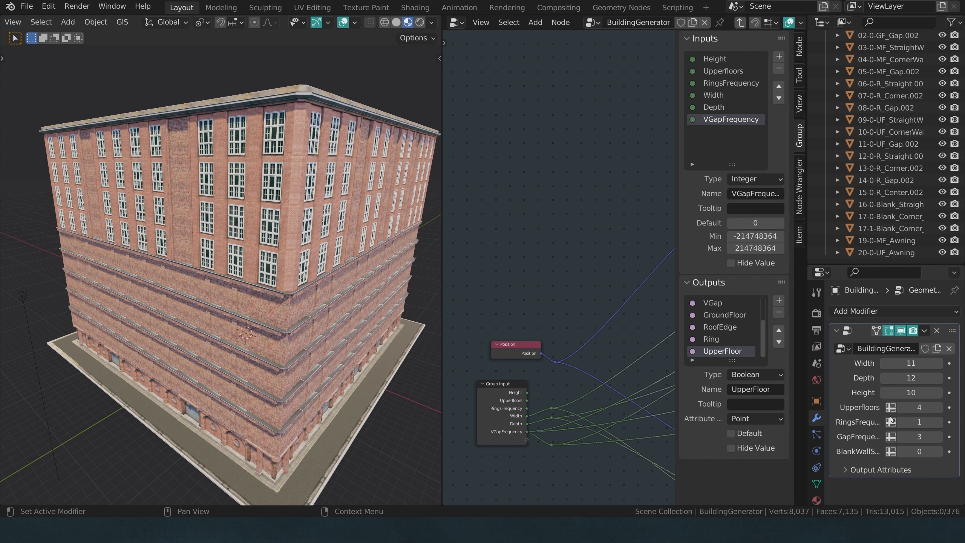
pyautogui.click(901, 436)
pyautogui.click(901, 437)
pyautogui.click(901, 437)
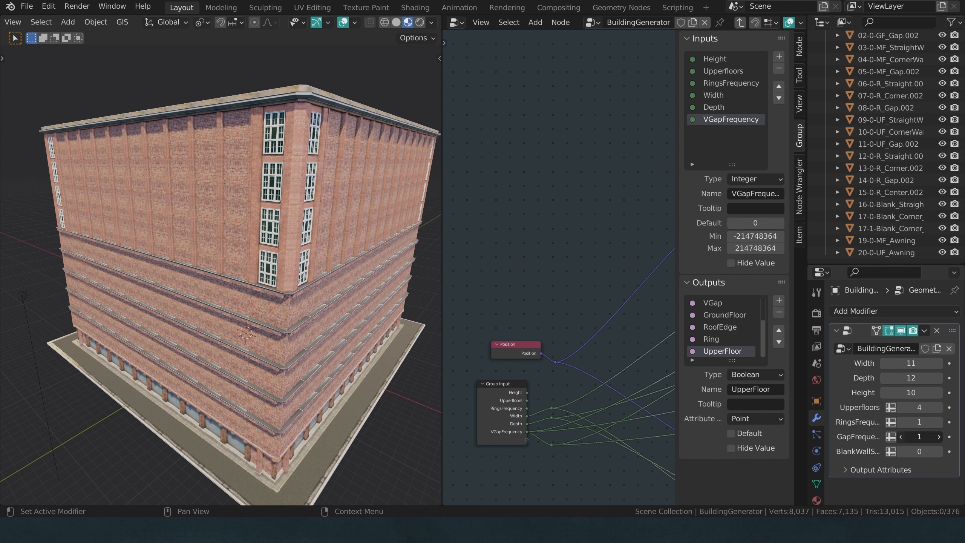
# - Duplicate the upper Boolean and Switch nodes together and place the copies next to the ring mask's Equal node
pyautogui.scroll(-3, 554, 268)
pyautogui.scroll(5, 594, 243)
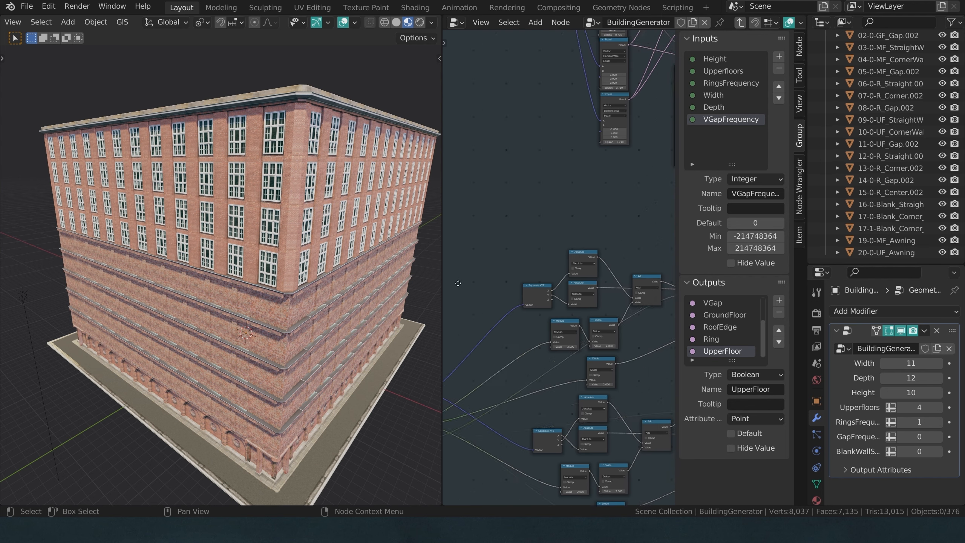
pyautogui.scroll(2, 532, 313)
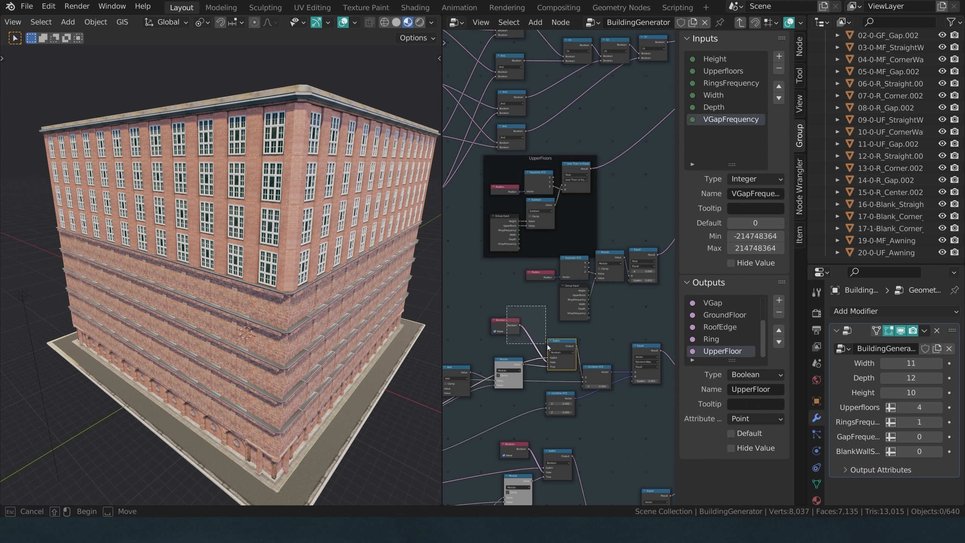
pyautogui.scroll(-1, 551, 345)
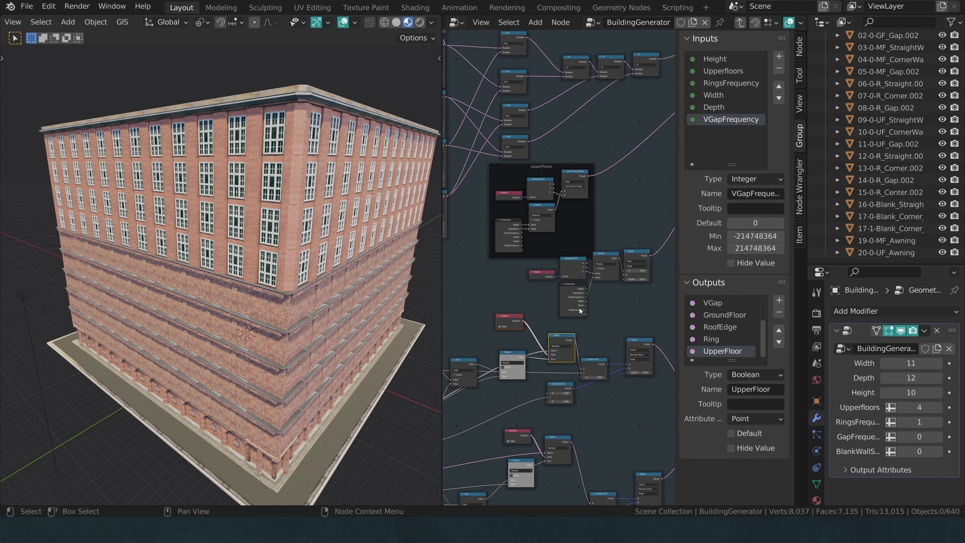
pyautogui.moveTo(580, 310); pyautogui.dragTo(522, 375, button='middle')
pyautogui.hotkey('shift', 'd')
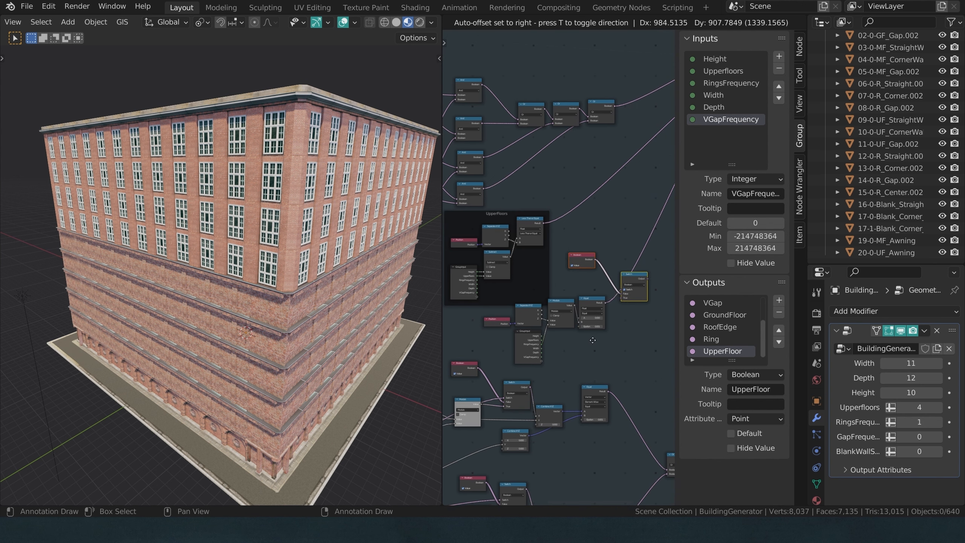
pyautogui.click(594, 342)
# - Arrange the copied Switch node between the ring mask's Modulo and Equal nodes and connect RingsFrequency to its Switch socket
pyautogui.scroll(5, 594, 327)
pyautogui.moveTo(603, 324); pyautogui.dragTo(550, 328, button='middle')
pyautogui.moveTo(559, 329); pyautogui.dragTo(649, 326)
pyautogui.moveTo(584, 294); pyautogui.dragTo(525, 268)
pyautogui.moveTo(527, 304); pyautogui.dragTo(652, 272, button='middle')
pyautogui.scroll(2, 642, 338)
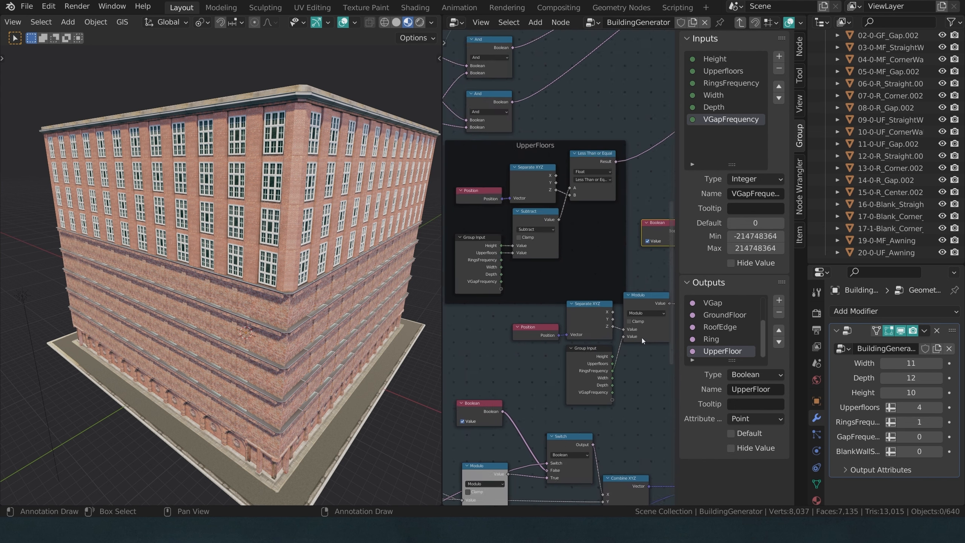
pyautogui.moveTo(642, 340); pyautogui.dragTo(553, 387, button='middle')
pyautogui.moveTo(542, 397); pyautogui.dragTo(636, 303)
# - Connect the ring mask's Modulo value to the Switch node's True socket and the Switch output to the Equal node's B
pyautogui.moveTo(612, 321); pyautogui.dragTo(561, 337, button='middle')
pyautogui.moveTo(548, 345); pyautogui.dragTo(591, 333)
pyautogui.moveTo(646, 294); pyautogui.dragTo(602, 296, button='middle')
pyautogui.moveTo(588, 301); pyautogui.dragTo(618, 373)
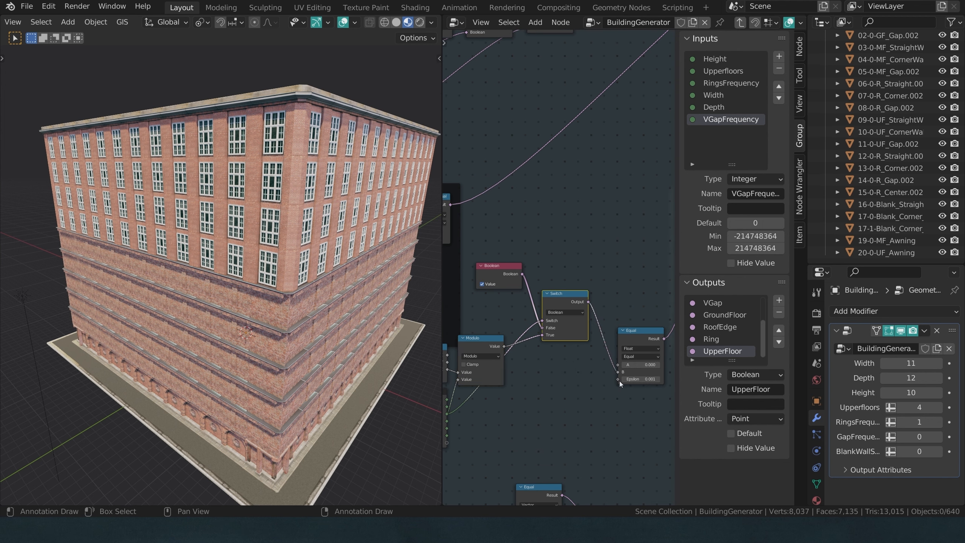
# - Test the ring mask with RingsFrequency at 0, then set it to 3 and inspect the facade
pyautogui.click(900, 421)
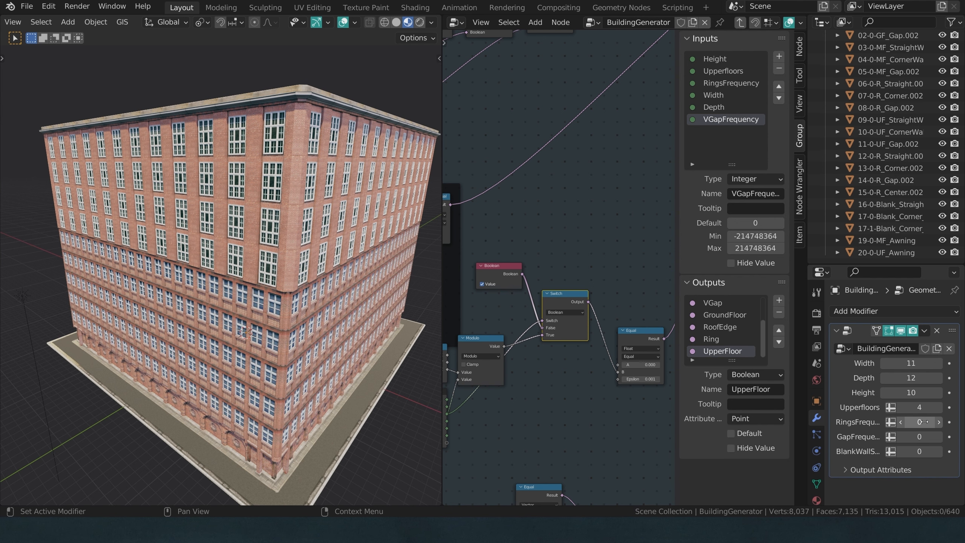
pyautogui.click(938, 422)
pyautogui.click(938, 423)
pyautogui.click(938, 423)
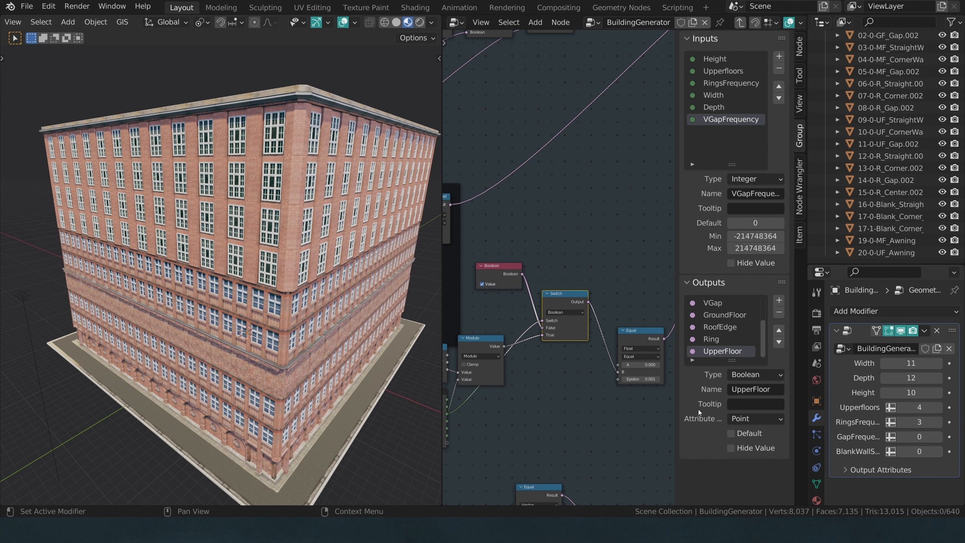
pyautogui.moveTo(365, 356); pyautogui.dragTo(276, 330, button='middle')
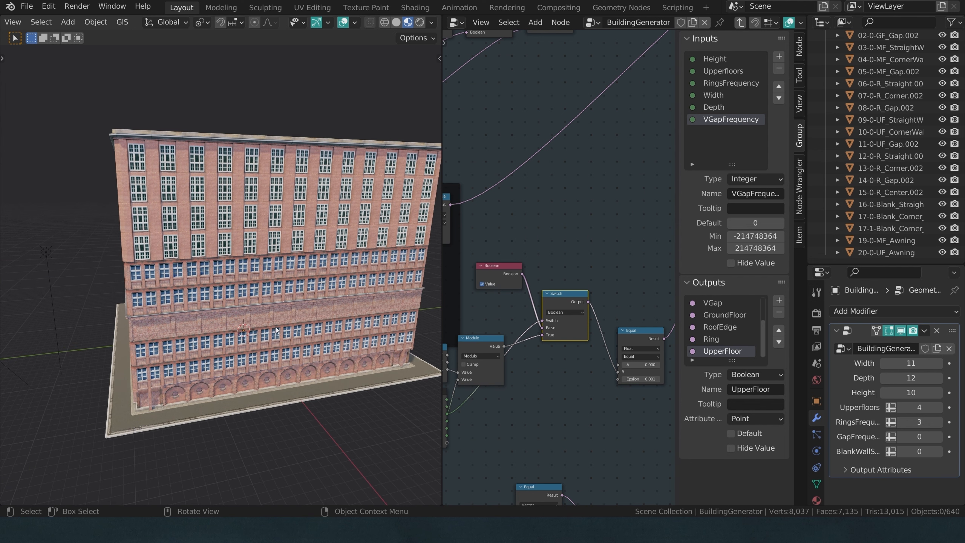
# - Return from the Masks group to the main BuildingGenerator node tree and hide the node editor's sidebar
pyautogui.press('Tab')
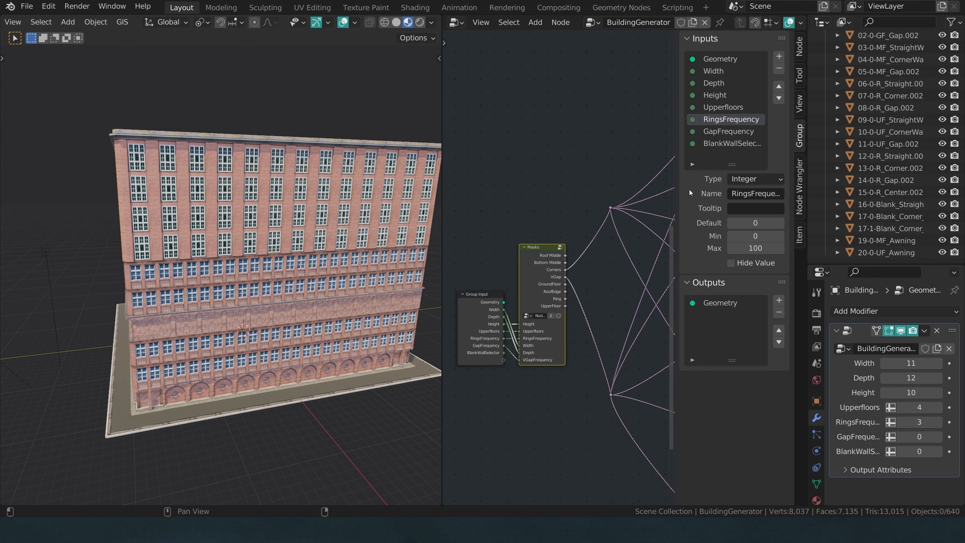
pyautogui.moveTo(674, 184); pyautogui.dragTo(697, 231)
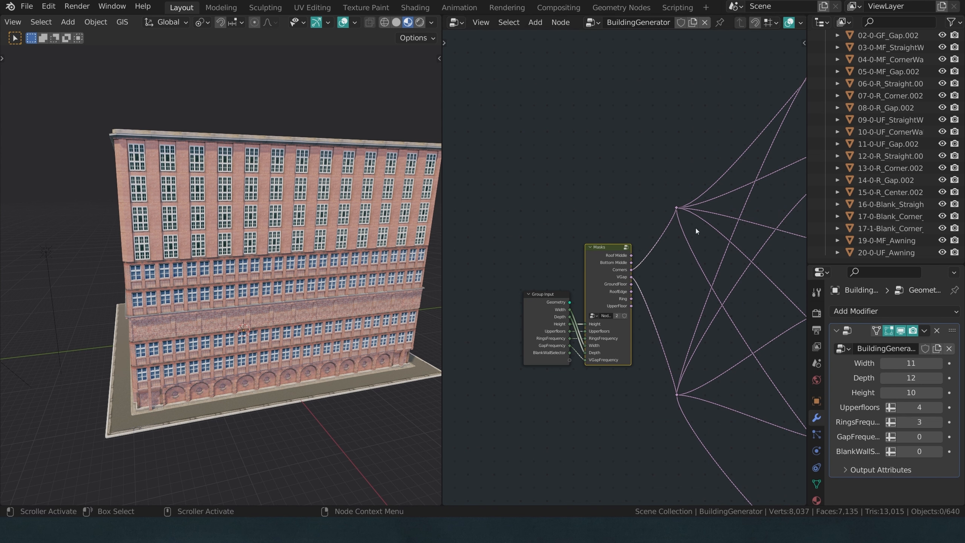
pyautogui.scroll(-1, 695, 228)
pyautogui.scroll(-10, 669, 167)
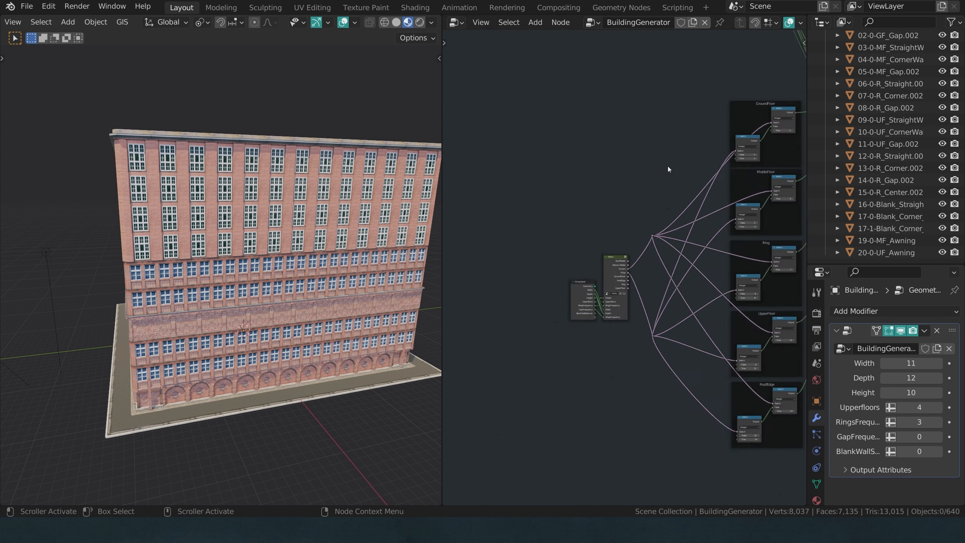
# - Duplicate the Instance on Points node twice with its input links and stack the copies above the original
pyautogui.moveTo(642, 175); pyautogui.dragTo(485, 291, button='middle')
pyautogui.scroll(5, 648, 215)
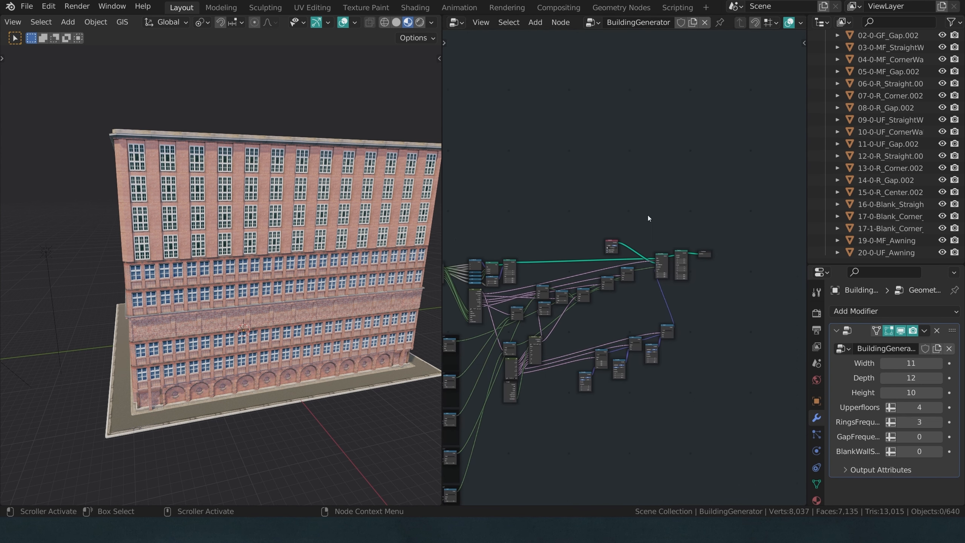
pyautogui.scroll(2, 685, 261)
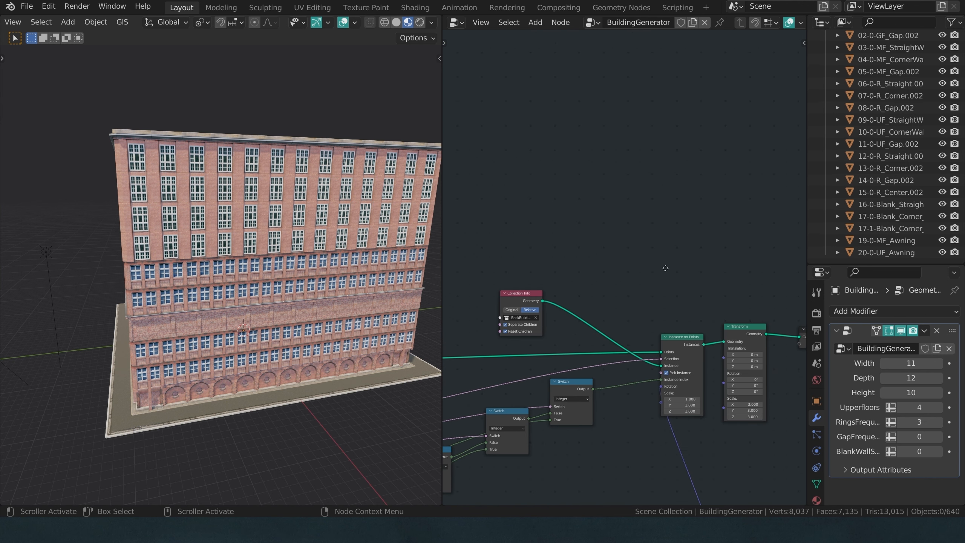
pyautogui.moveTo(671, 310); pyautogui.dragTo(701, 356)
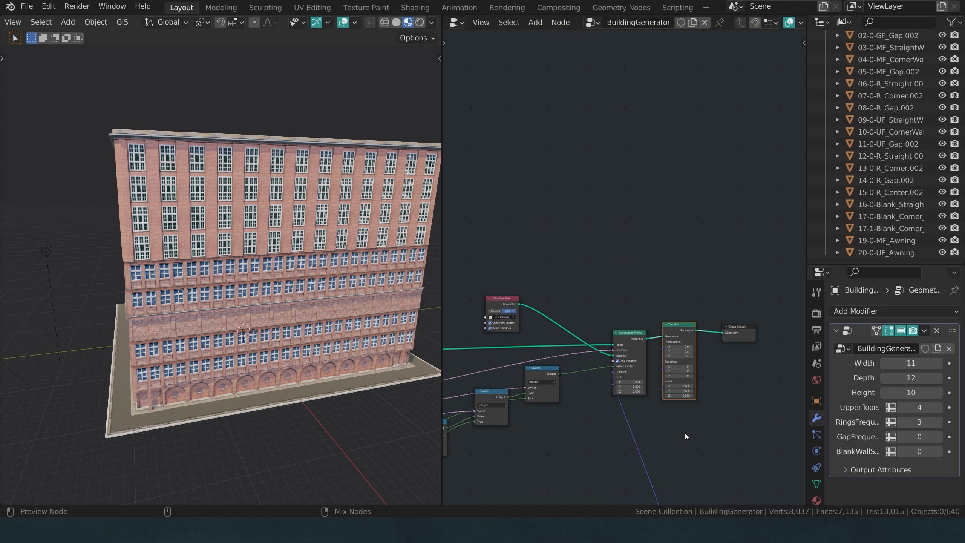
pyautogui.click(639, 332)
pyautogui.scroll(4, 639, 332)
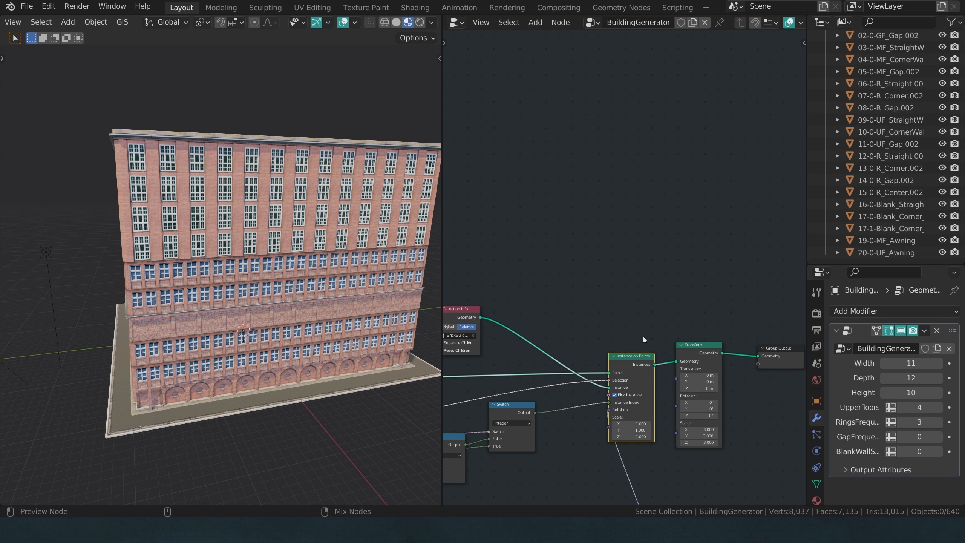
pyautogui.hotkey('shift', 'd')
pyautogui.click(636, 240)
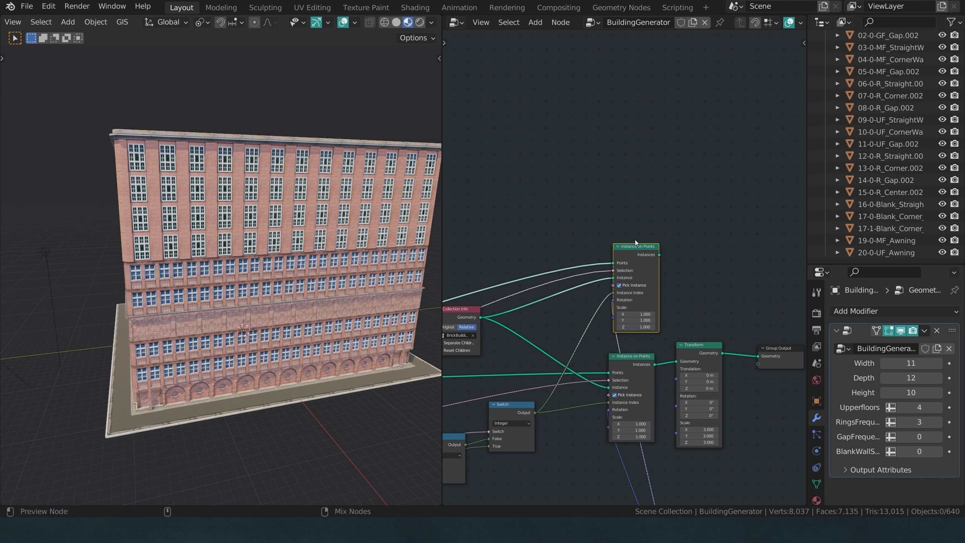
pyautogui.hotkey('shift', 'd')
pyautogui.click(636, 136)
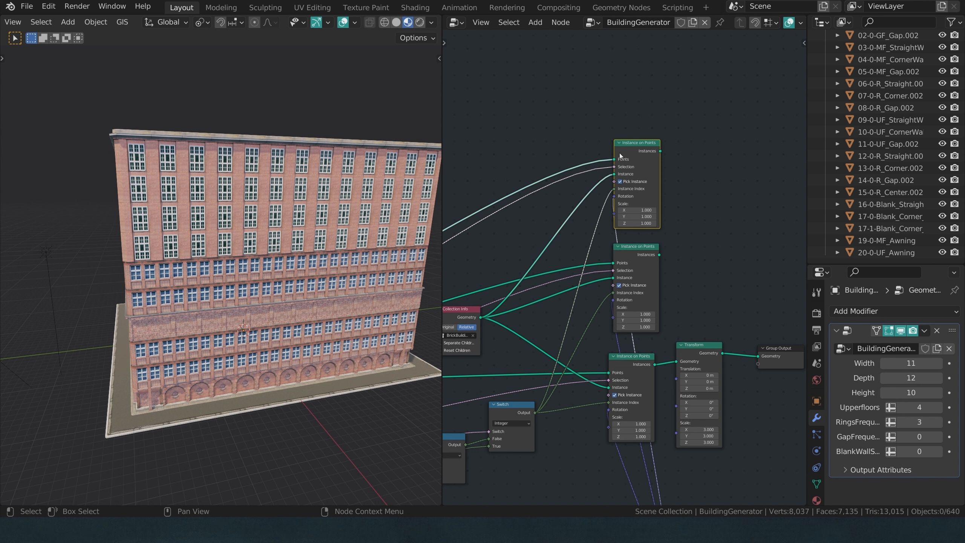
# - Move the Transform and Group Output nodes along X to make room after the Instance on Points nodes
pyautogui.moveTo(709, 288); pyautogui.dragTo(803, 382)
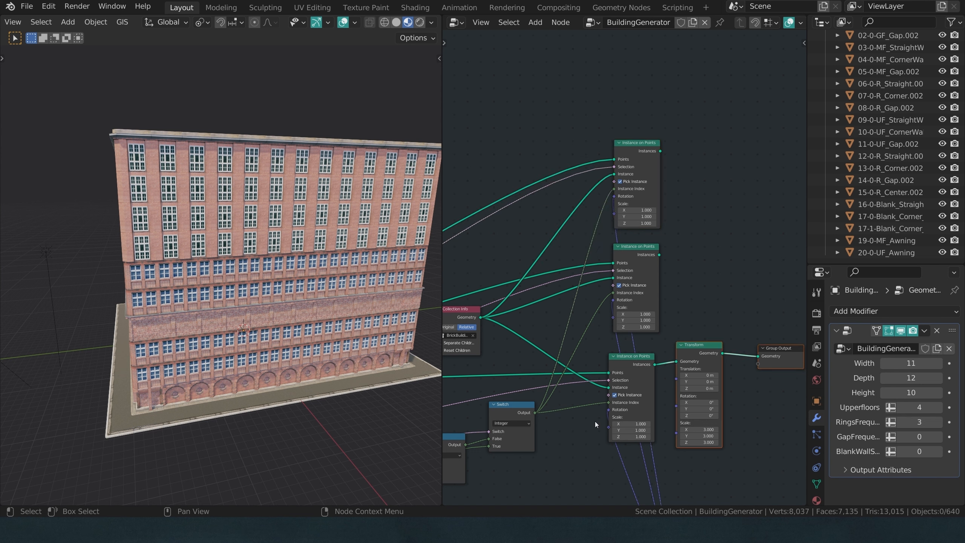
pyautogui.press('g')
pyautogui.press('x')
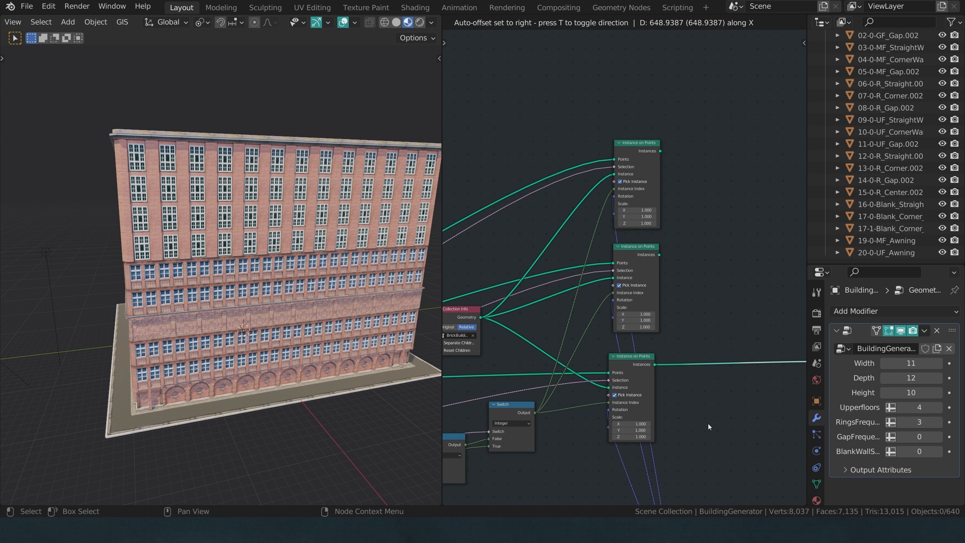
pyautogui.click(708, 424)
pyautogui.scroll(-1, 710, 327)
# - Merge all three Instance on Points outputs through a Join Geometry node feeding the Transform node
pyautogui.keyDown('alt'); pyautogui.moveTo(636, 301); pyautogui.dragTo(640, 360, button='right'); pyautogui.keyUp('alt')
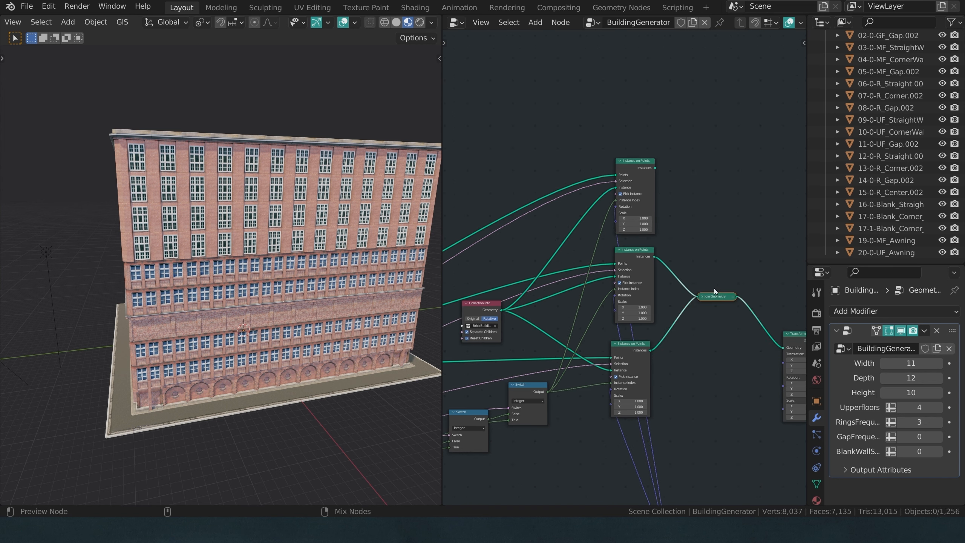
pyautogui.click(701, 297)
pyautogui.moveTo(714, 296); pyautogui.dragTo(719, 275)
pyautogui.scroll(2, 674, 224)
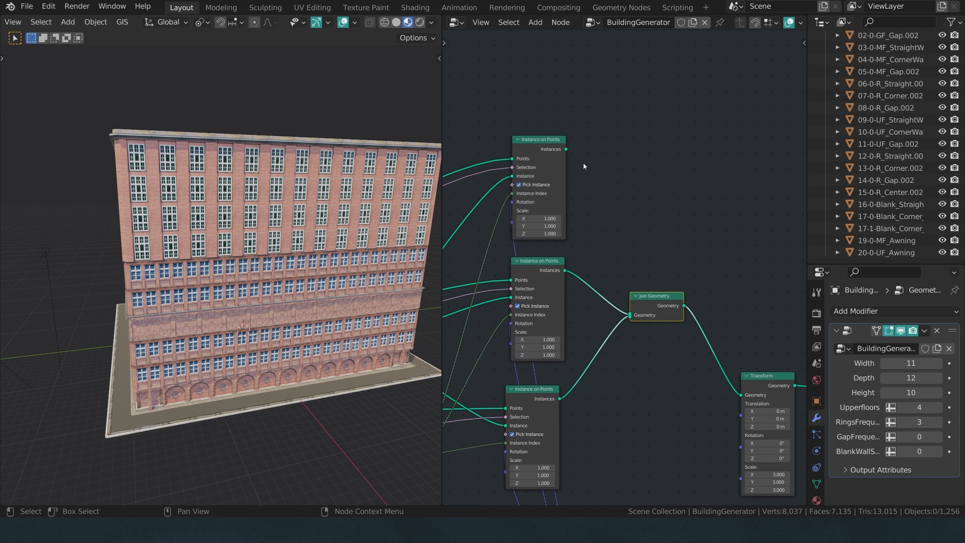
pyautogui.moveTo(566, 150); pyautogui.dragTo(578, 177)
pyautogui.moveTo(629, 316); pyautogui.dragTo(630, 316)
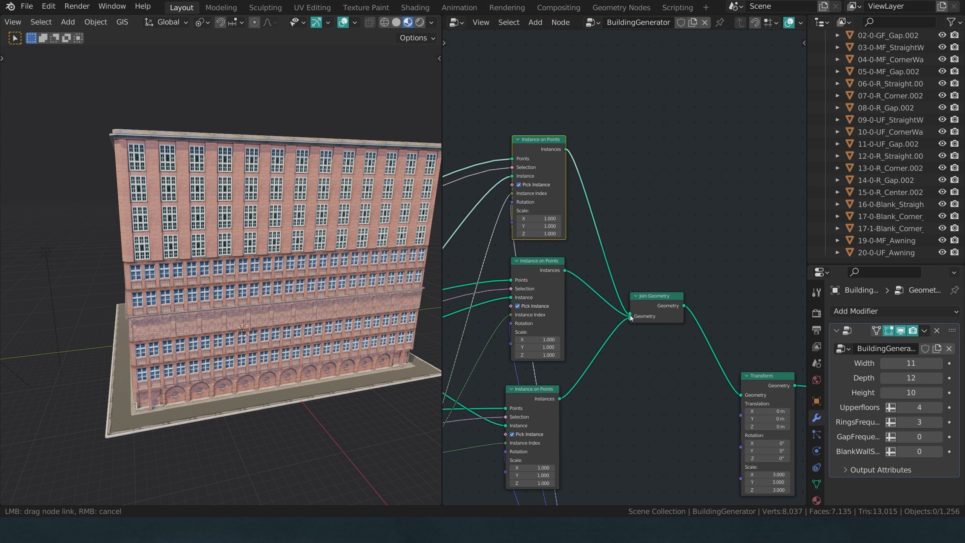
pyautogui.click(668, 239)
# - Disconnect the Switch output from the Instance Index sockets of the two copied Instance on Points nodes
pyautogui.moveTo(604, 237); pyautogui.dragTo(686, 243, button='middle')
pyautogui.scroll(-2, 649, 240)
pyautogui.scroll(1, 686, 244)
pyautogui.click(682, 224)
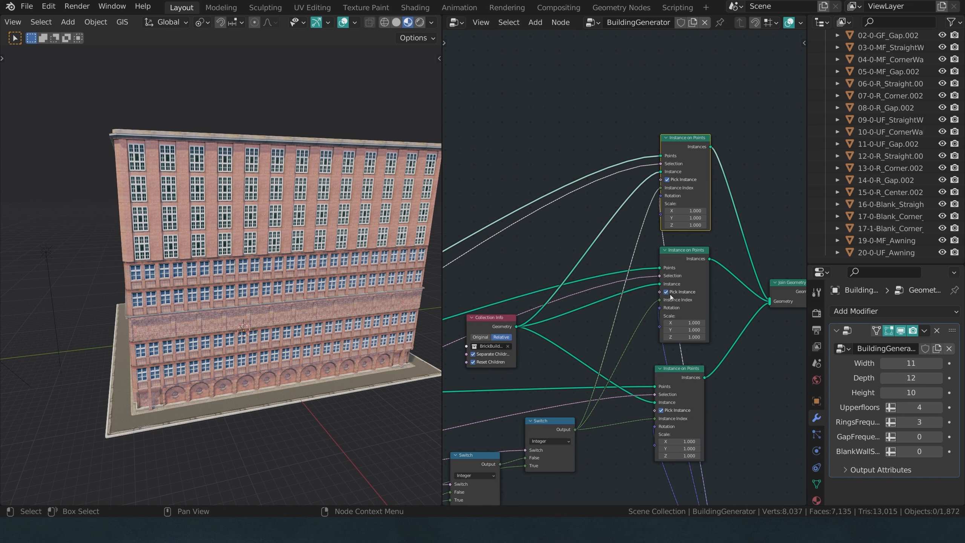
pyautogui.moveTo(661, 300); pyautogui.dragTo(602, 126)
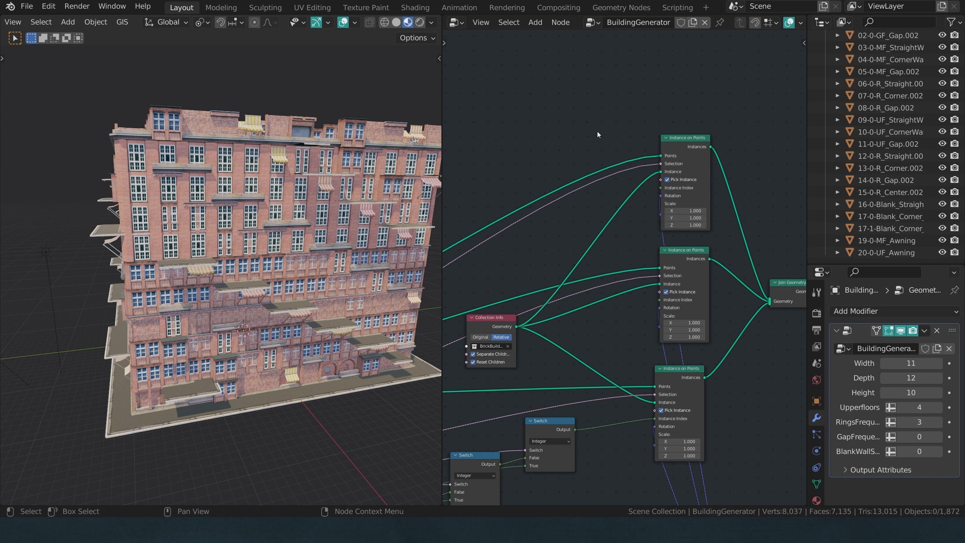
# - Add an Integer node and connect it to the topmost Instance on Points node's Instance Index
pyautogui.hotkey('shift', 'a')
pyautogui.click(585, 132)
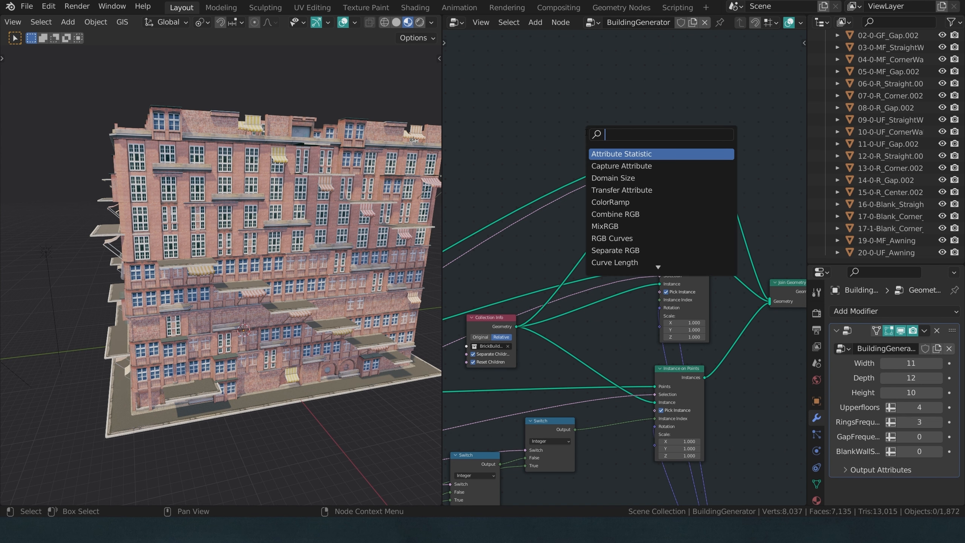
pyautogui.write('integer')
pyautogui.press('Return')
pyautogui.click(550, 233)
pyautogui.moveTo(576, 236); pyautogui.dragTo(667, 189)
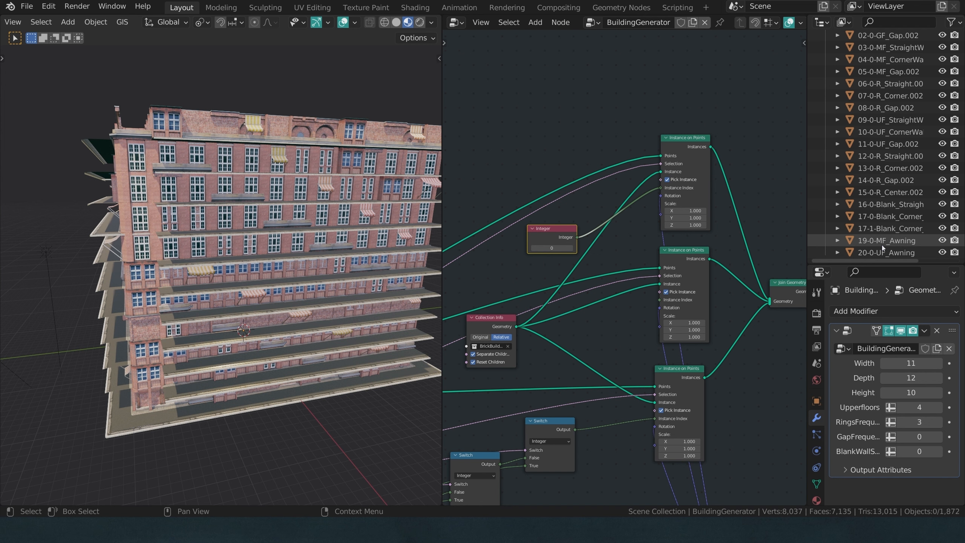
# - Set the Integer node to 19 for the middle-floor awning and move it up beside the topmost Instance on Points node
pyautogui.click(553, 248)
pyautogui.write('19')
pyautogui.press('Return')
pyautogui.moveTo(548, 234); pyautogui.dragTo(550, 134)
# - Duplicate the Integer node, connect the copy to the middle Instance on Points node's Instance Index, and set it to 20
pyautogui.hotkey('shift', 'd')
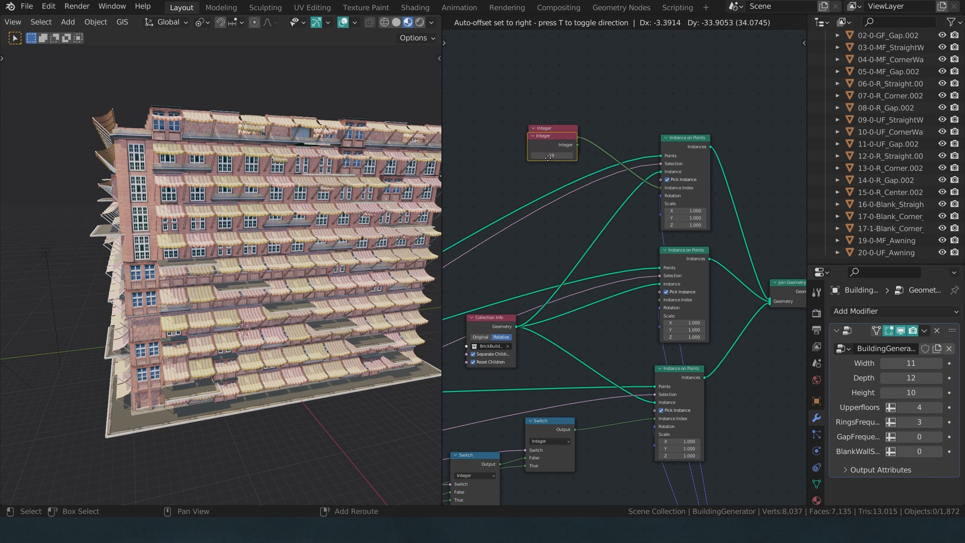
pyautogui.click(539, 244)
pyautogui.moveTo(567, 248); pyautogui.dragTo(660, 300)
pyautogui.click(562, 258)
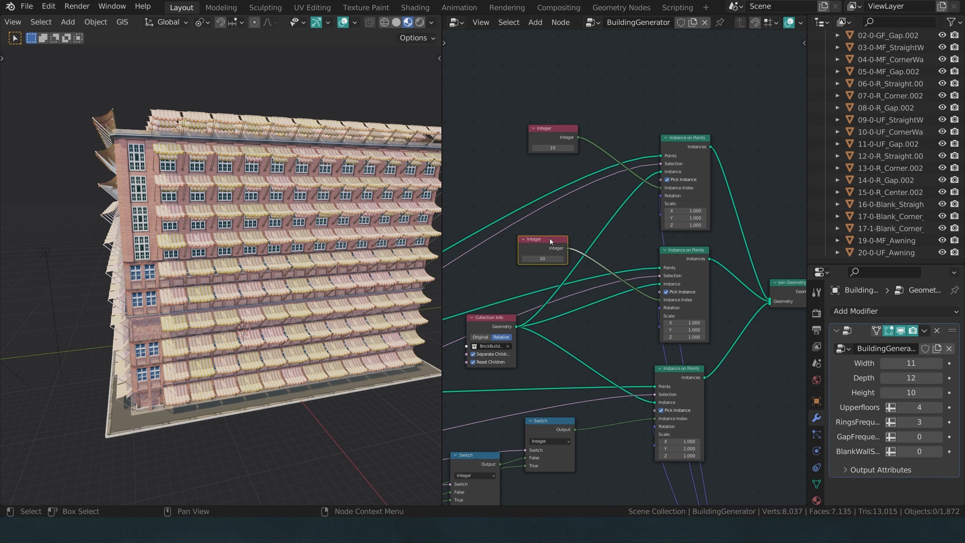
pyautogui.moveTo(270, 271); pyautogui.dragTo(234, 218, button='middle')
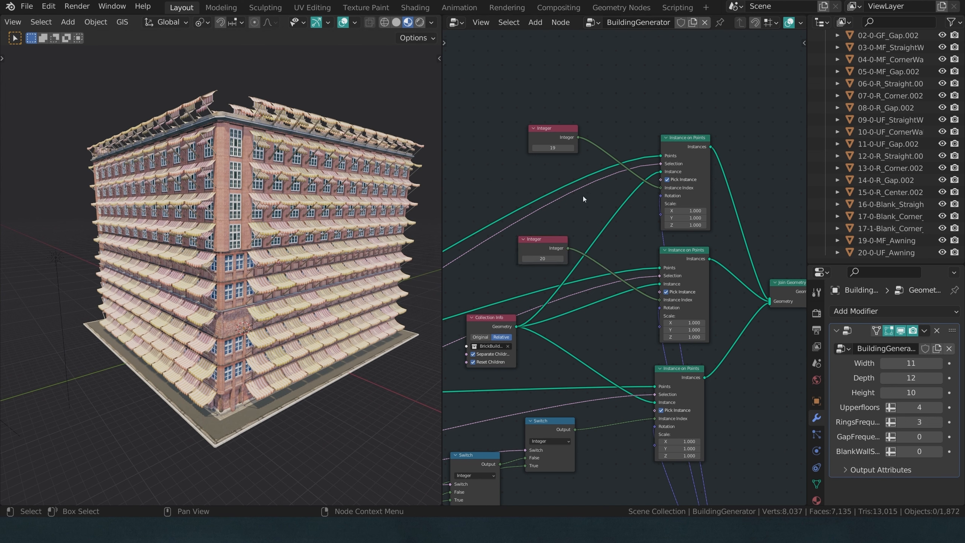
# - Add a Separate Geometry node and insert it into the topmost Instance on Points node's Points link
pyautogui.scroll(-1, 583, 196)
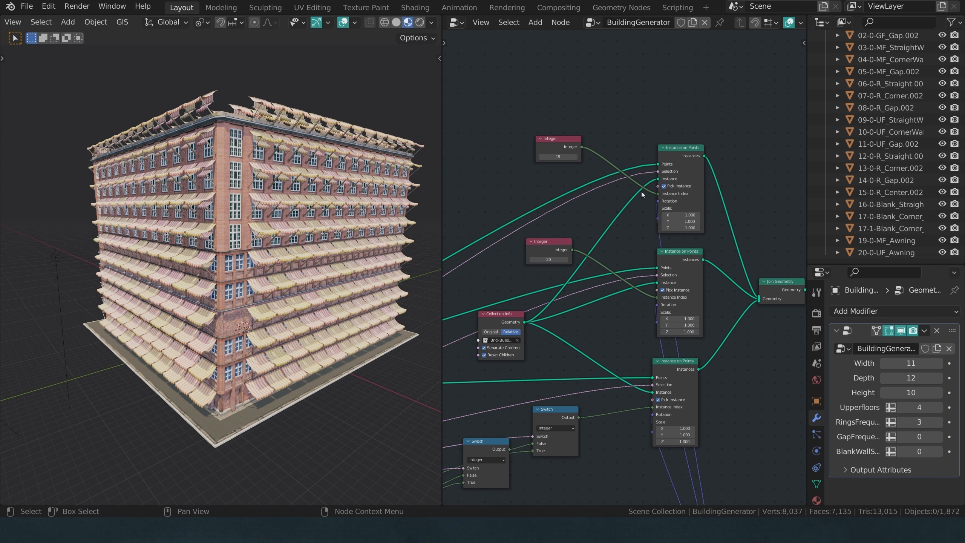
pyautogui.scroll(-3, 637, 190)
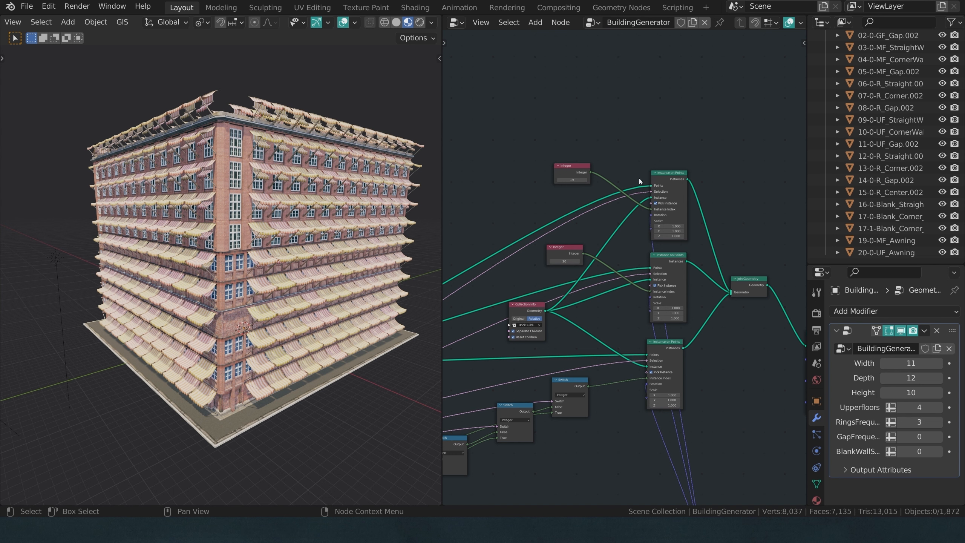
pyautogui.hotkey('shift', 'a')
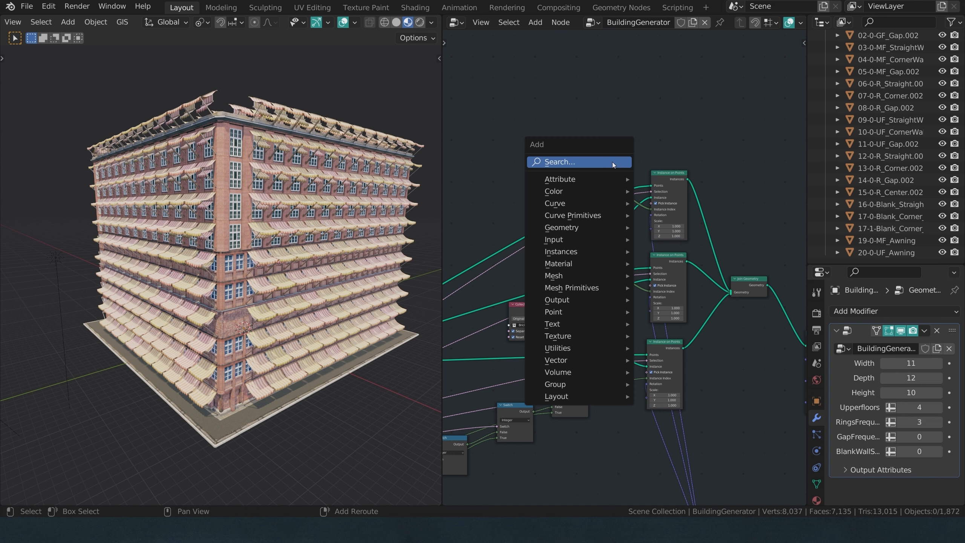
pyautogui.click(554, 163)
pyautogui.write('sepa')
pyautogui.press('Down')
pyautogui.press('Down')
pyautogui.press('Return')
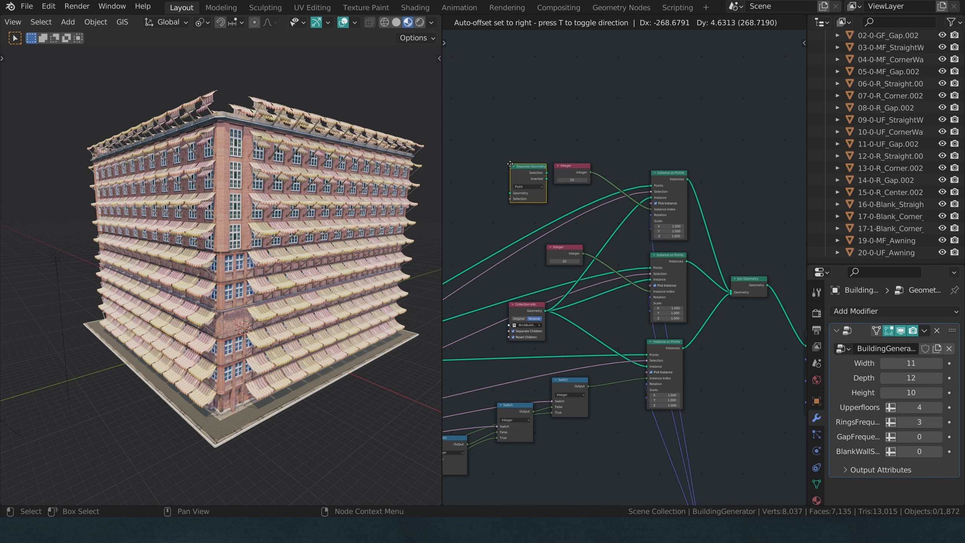
pyautogui.click(517, 185)
pyautogui.scroll(2, 588, 160)
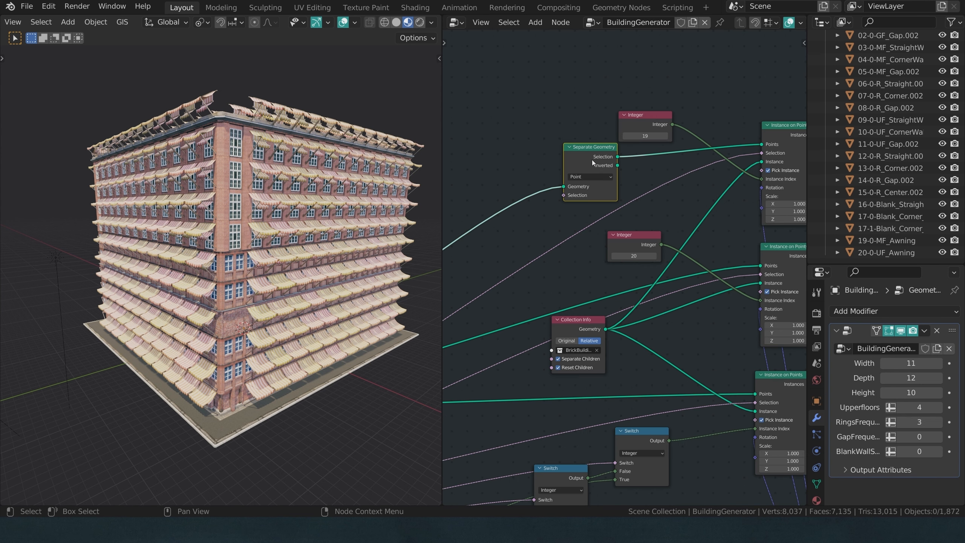
# - Reposition the Separate Geometry node and move the Integer node with value 19 below its output link
pyautogui.moveTo(604, 156); pyautogui.dragTo(590, 142)
pyautogui.moveTo(646, 127); pyautogui.dragTo(667, 195)
pyautogui.moveTo(602, 142); pyautogui.dragTo(644, 125)
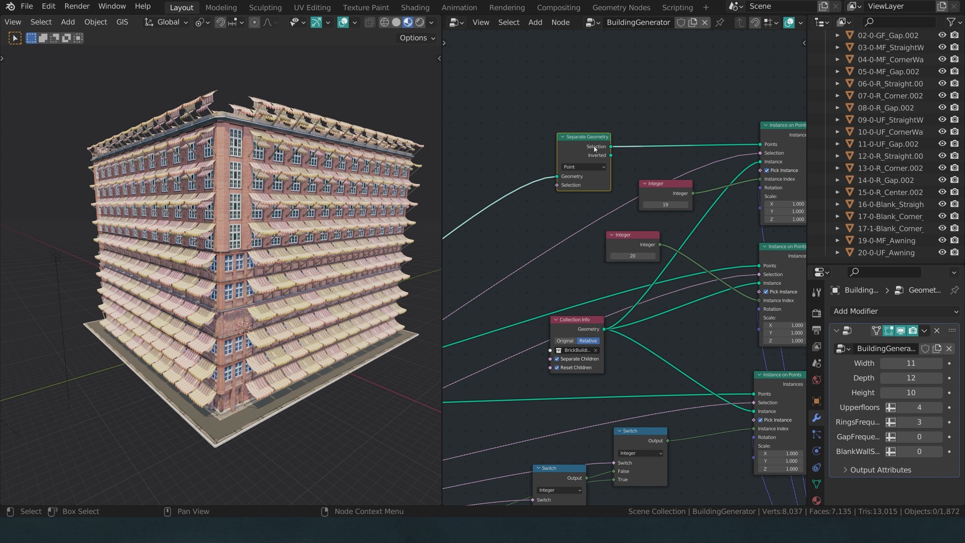
pyautogui.scroll(-4, 578, 153)
pyautogui.moveTo(575, 207); pyautogui.dragTo(547, 228)
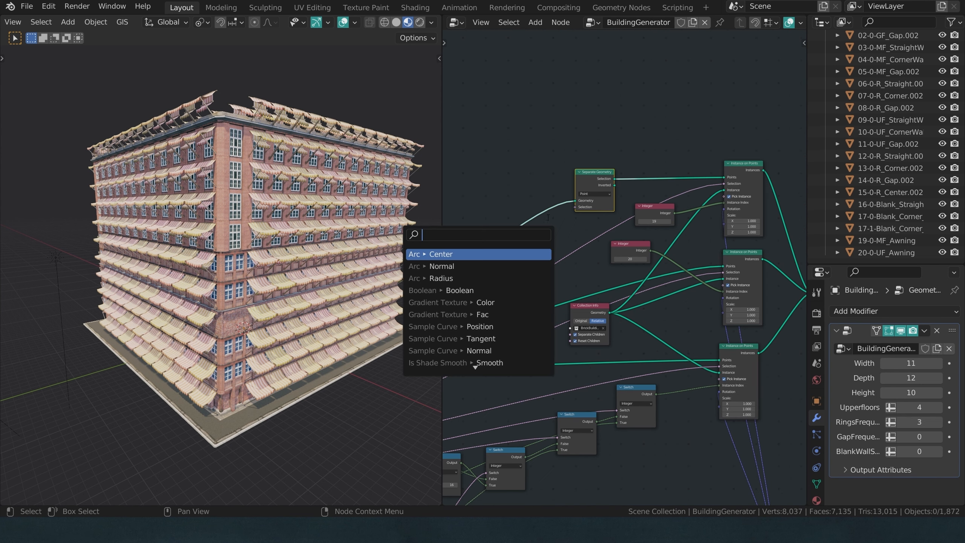
# - Duplicate the Separate Geometry node into the middle Instance on Points node's Points link and move the Integer 20 node clear of it
pyautogui.moveTo(541, 185); pyautogui.dragTo(573, 188, button='middle')
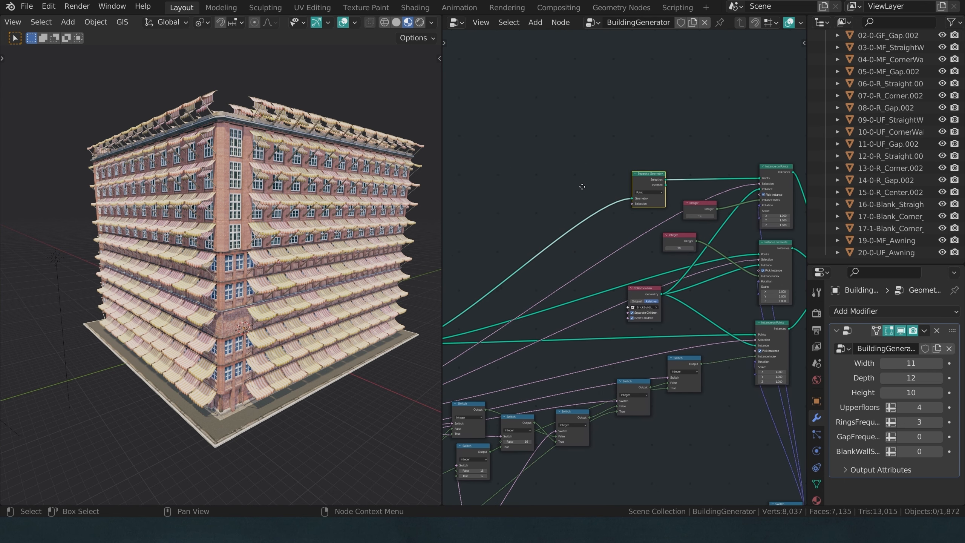
pyautogui.scroll(1, 715, 236)
pyautogui.moveTo(654, 174); pyautogui.dragTo(652, 164)
pyautogui.hotkey('shift', 'd')
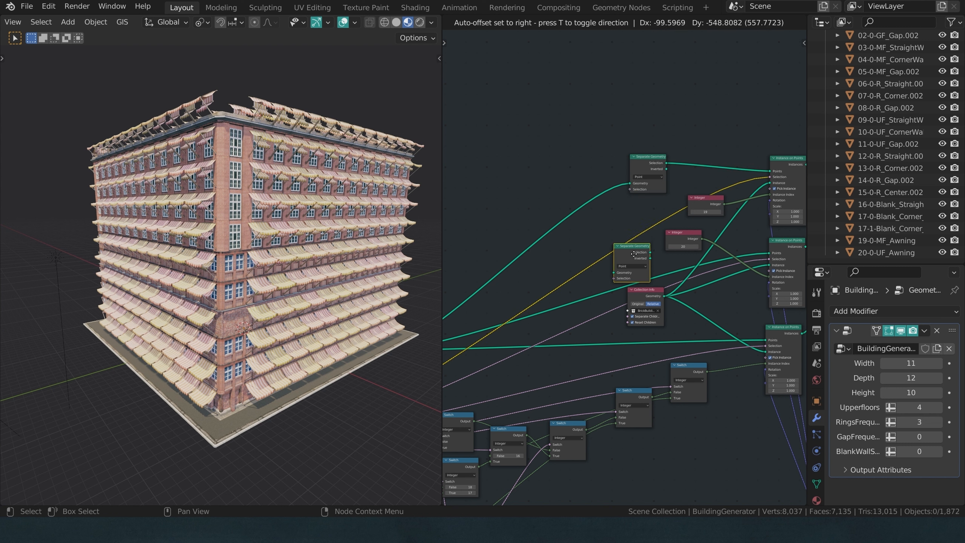
pyautogui.click(641, 257)
pyautogui.moveTo(651, 250); pyautogui.dragTo(656, 236)
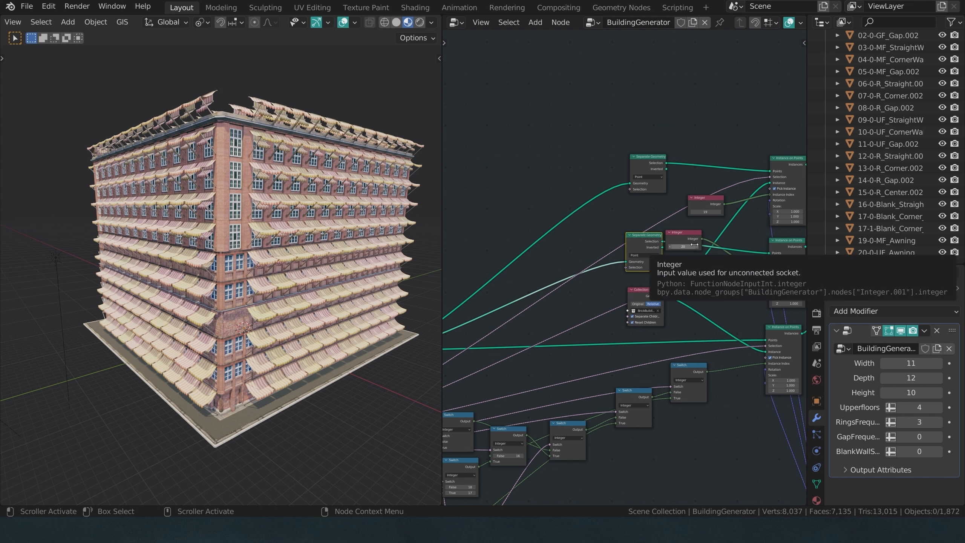
pyautogui.moveTo(685, 231); pyautogui.dragTo(727, 287)
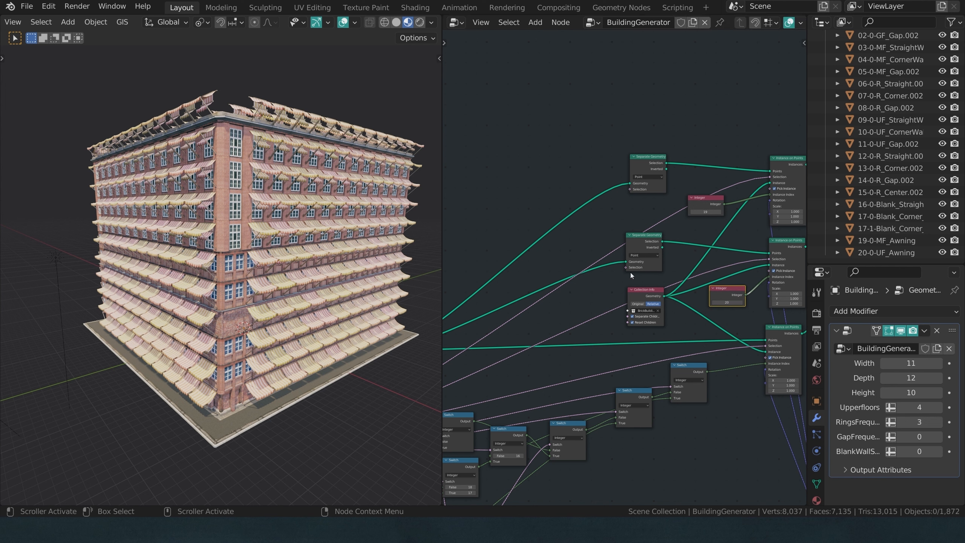
# - Connect the upper-floor mask to the second Separate Geometry node's Selection and mute the three topmost middle-floor awning nodes
pyautogui.moveTo(626, 267); pyautogui.dragTo(620, 382)
pyautogui.scroll(-4, 680, 259)
pyautogui.moveTo(683, 249); pyautogui.dragTo(426, 353, button='middle')
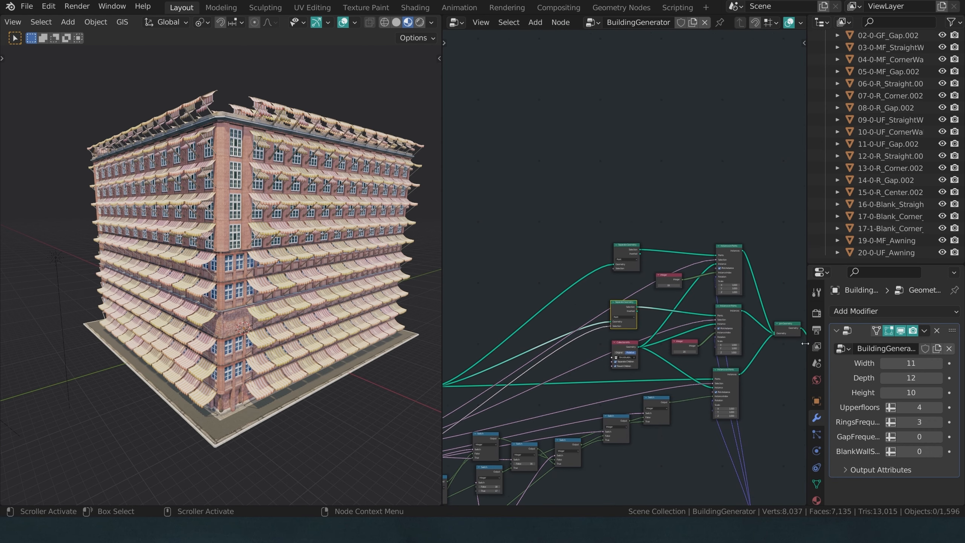
pyautogui.scroll(2, 746, 253)
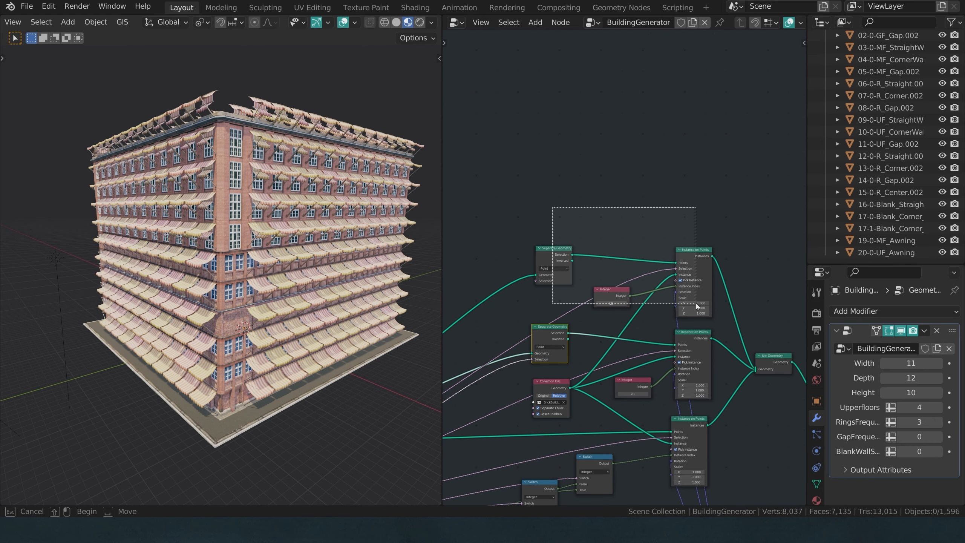
pyautogui.press('m')
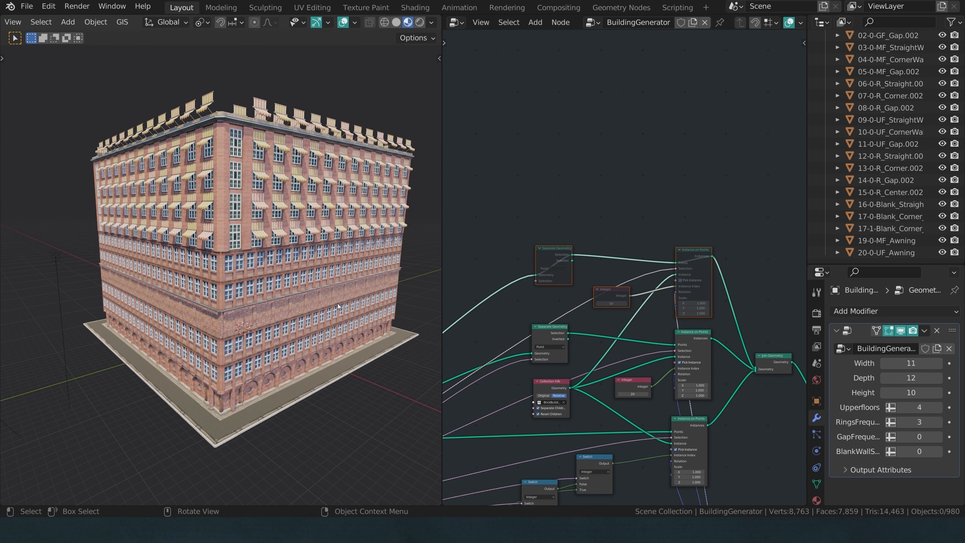
# - Hide the generated building and select the upper-floor straight wall module 09-0-UF_StraightWall
pyautogui.click(278, 234)
pyautogui.press('h')
pyautogui.scroll(4, 184, 326)
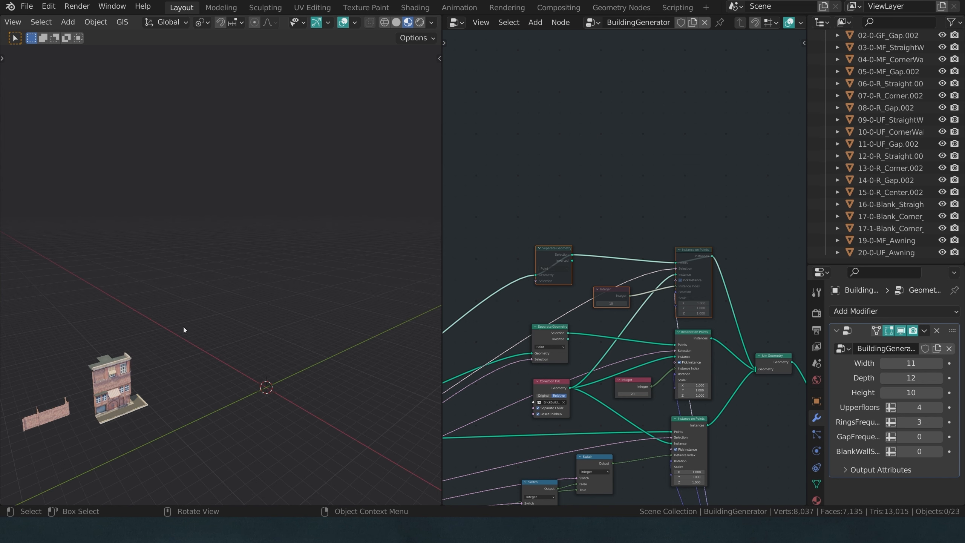
pyautogui.hotkey('shift', '`')
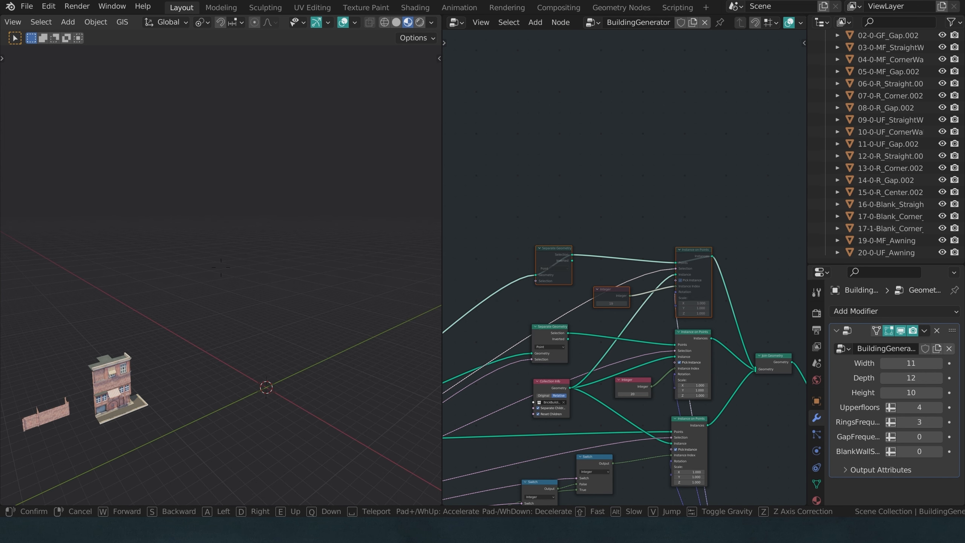
pyautogui.press('w')
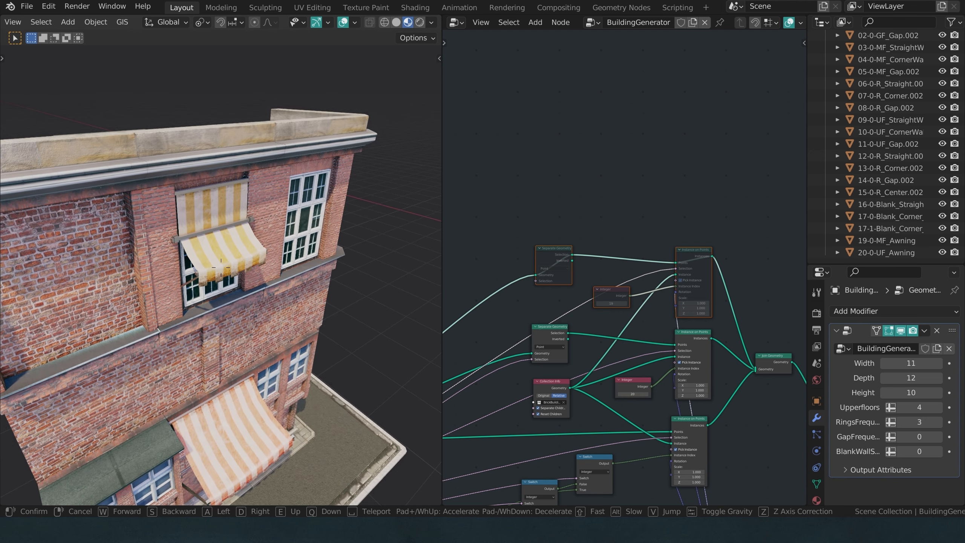
pyautogui.click(170, 242)
pyautogui.click(170, 238)
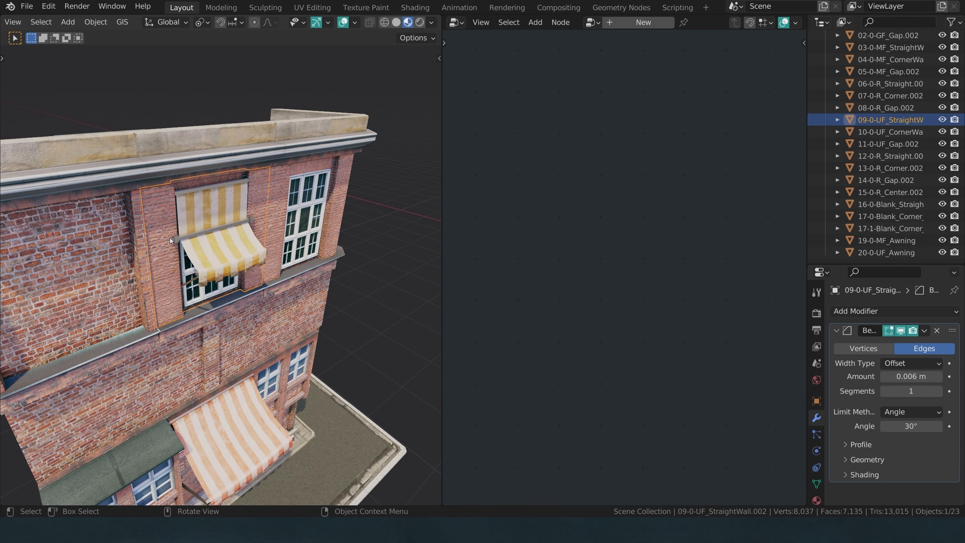
# - Isolate the 20-0-UF_Awning and 09-0-UF_StraightWall modules and look at them from the side
pyautogui.click(211, 237)
pyautogui.press('g')
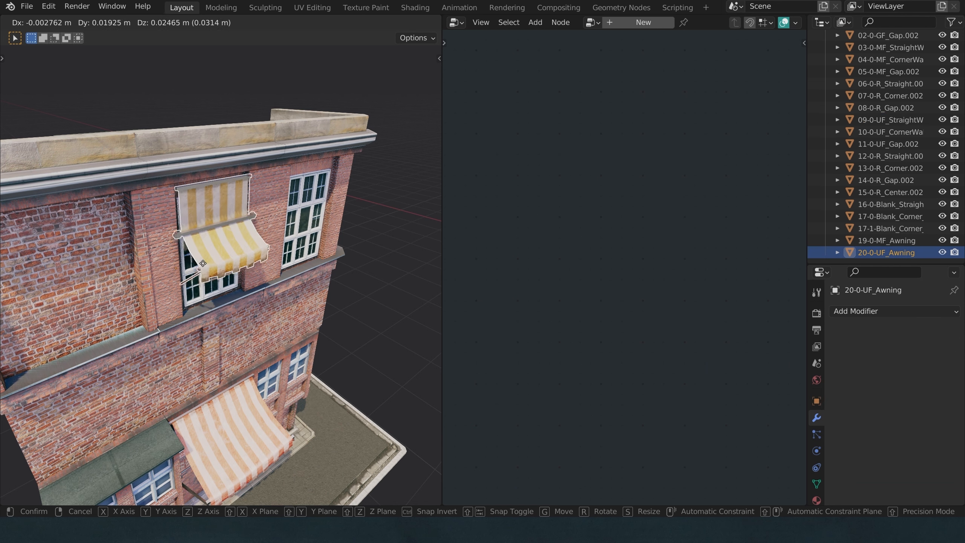
pyautogui.click(205, 273)
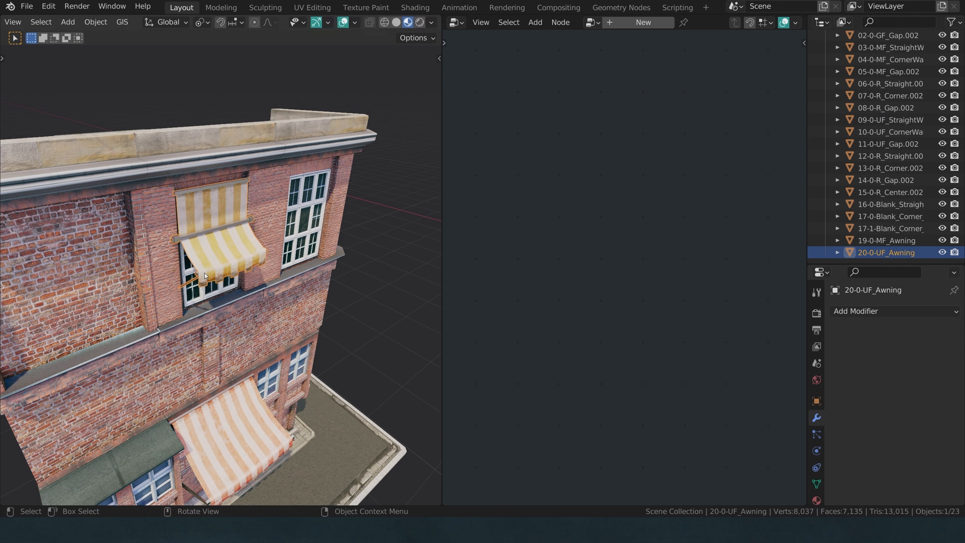
pyautogui.keyDown('shift'); pyautogui.click(170, 222); pyautogui.keyUp('shift')
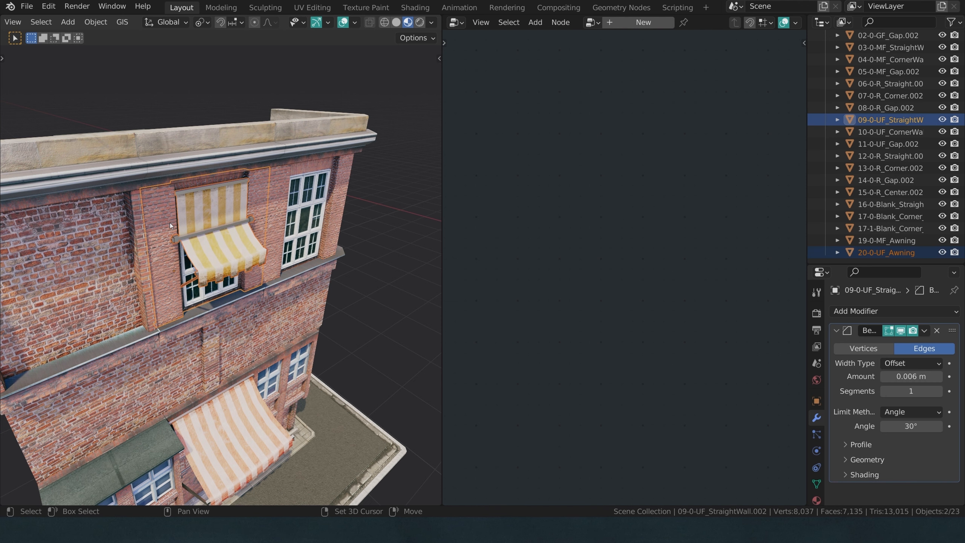
pyautogui.press('KP_Divide')
pyautogui.hotkey('shift', '`')
pyautogui.press('a')
pyautogui.press('e')
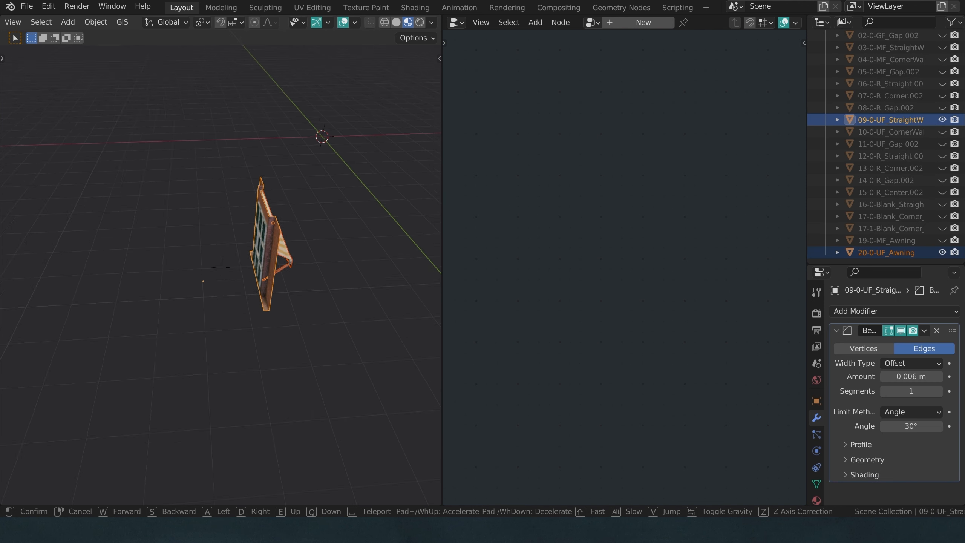
pyautogui.press('d')
pyautogui.press('w')
pyautogui.click(221, 267)
pyautogui.click(216, 258)
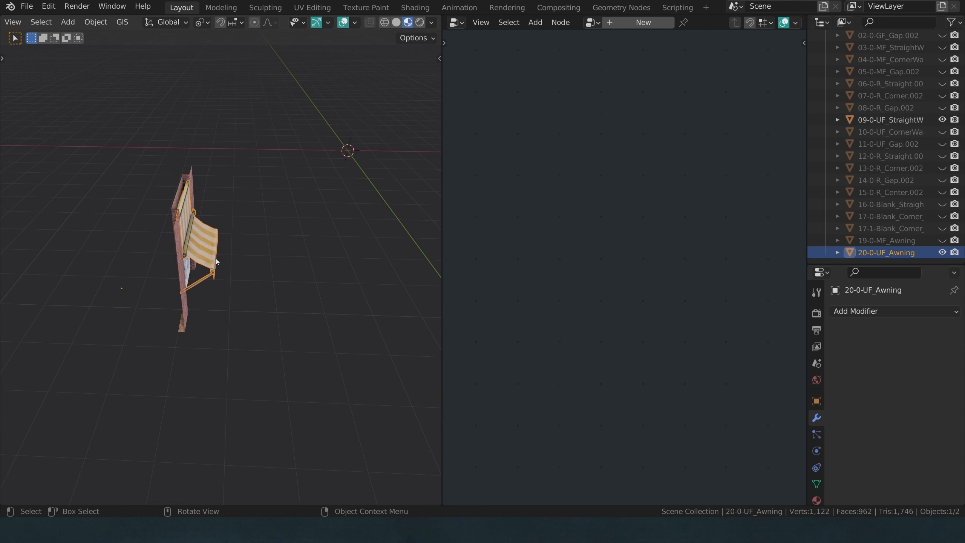
pyautogui.press('g')
pyautogui.rightClick(230, 274)
pyautogui.click(179, 276)
pyautogui.press('g')
pyautogui.rightClick(198, 269)
pyautogui.click(200, 271)
pyautogui.press('g')
pyautogui.rightClick(240, 240)
# - Try shifting the mesh of 20-0-UF_Awning along the global Y axis in Edit Mode
pyautogui.moveTo(135, 199); pyautogui.dragTo(227, 280)
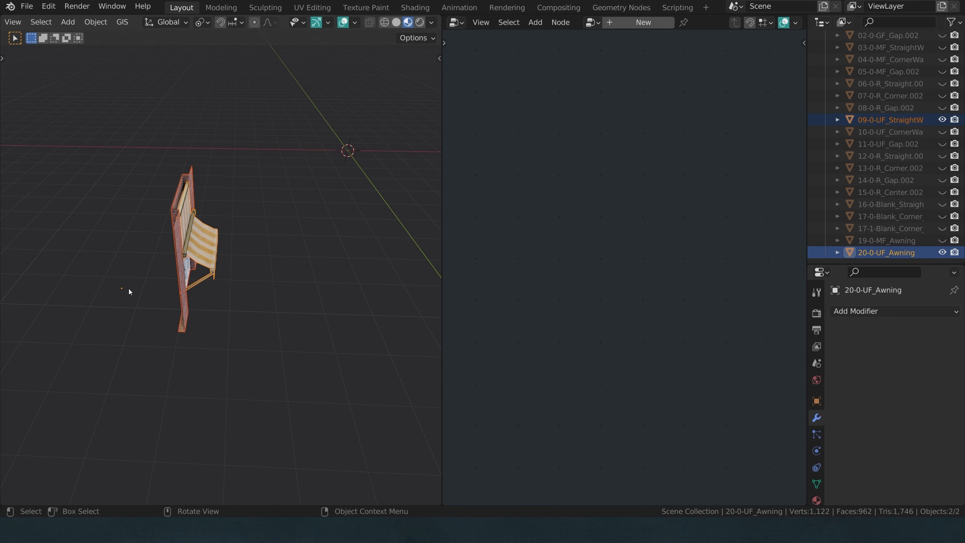
pyautogui.click(259, 321)
pyautogui.moveTo(259, 322); pyautogui.dragTo(150, 273, button='middle')
pyautogui.click(150, 272)
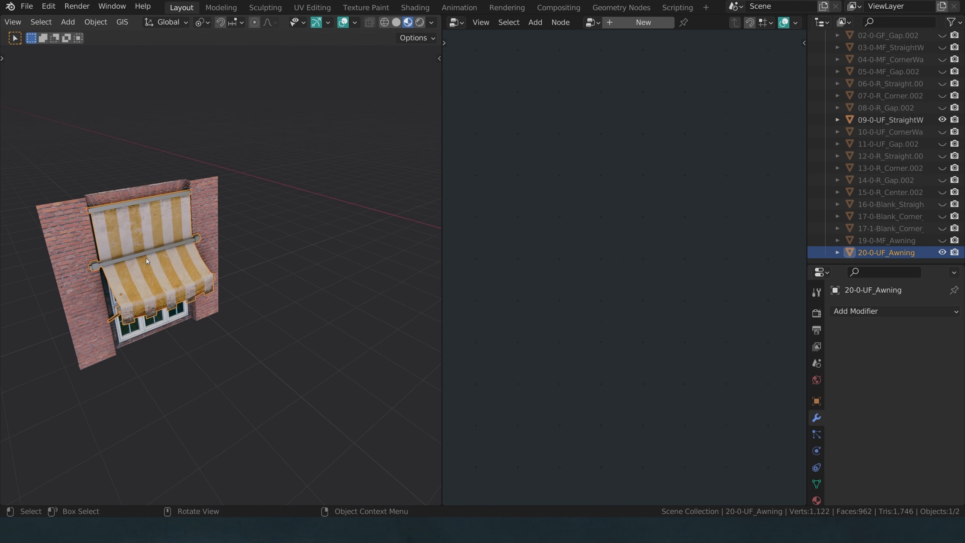
pyautogui.press('g')
pyautogui.press('Escape')
pyautogui.press('Tab')
pyautogui.press('g')
pyautogui.press('y')
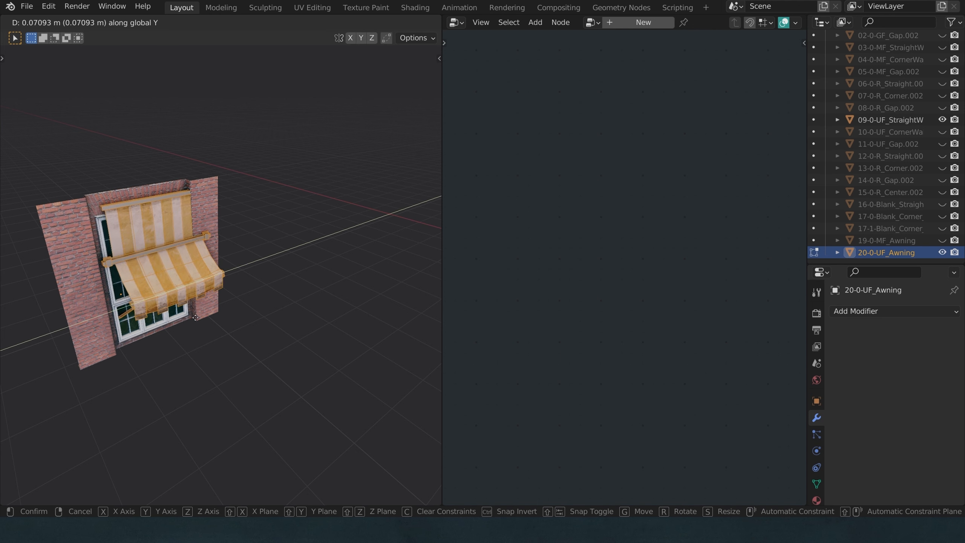
pyautogui.click(225, 315)
pyautogui.press('Tab')
pyautogui.click(267, 315)
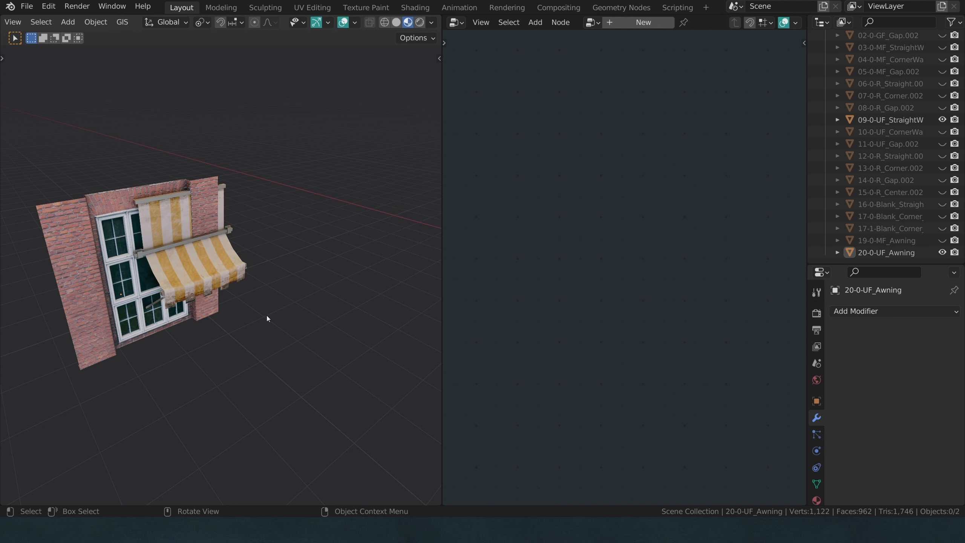
# - Unhide all objects and examine how the shifted awnings sit on the building's upper-floor windows
pyautogui.click(194, 281)
pyautogui.click(349, 318)
pyautogui.hotkey('alt', 'h')
pyautogui.hotkey('shift', '`')
pyautogui.press('w')
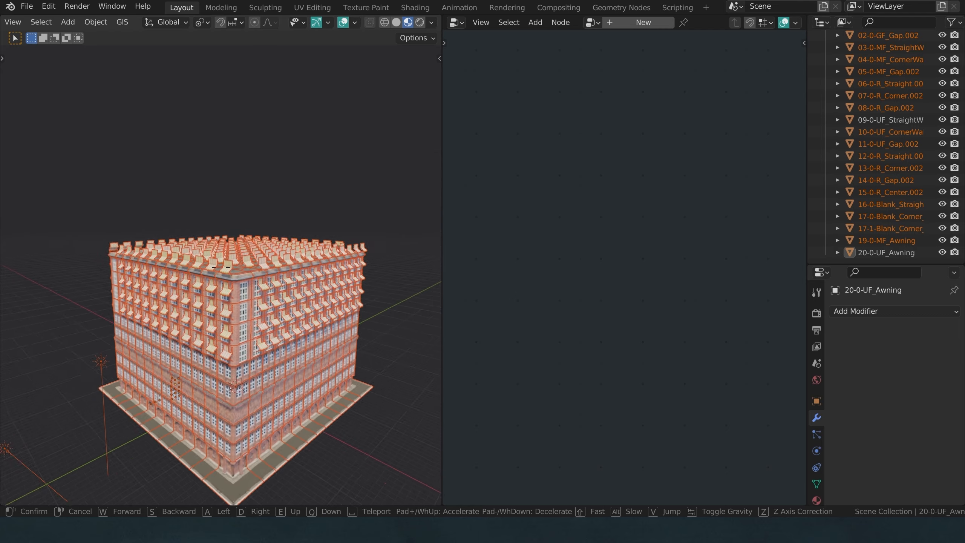
pyautogui.press('w')
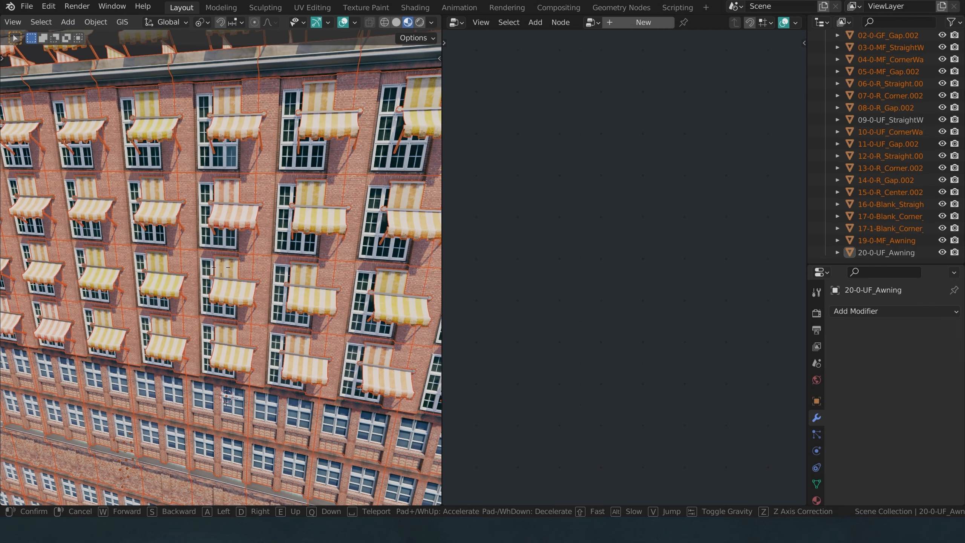
pyautogui.click(222, 269)
pyautogui.click(221, 267)
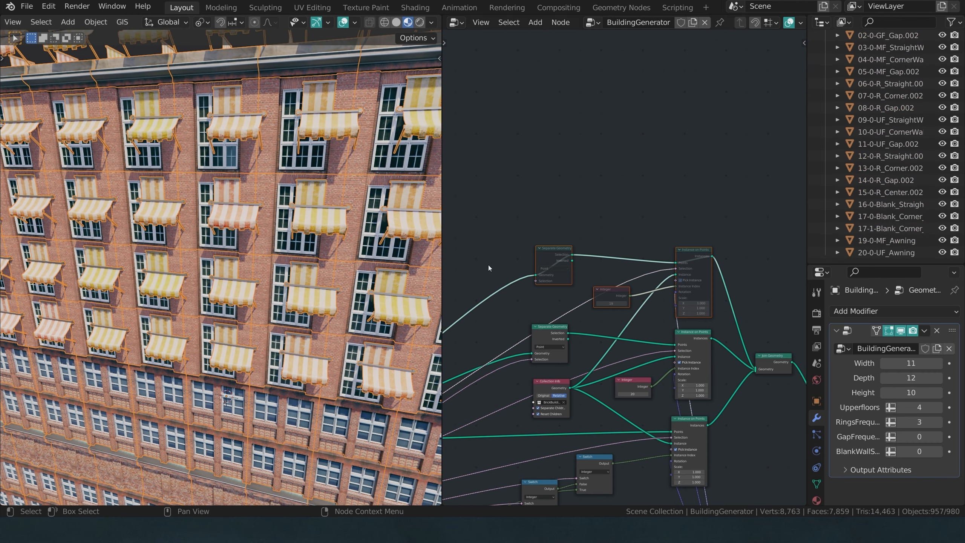
# - Undo the shift of the upper-floor awning mesh
pyautogui.hotkey('ctrl', 'z')
pyautogui.hotkey('ctrl', 'z')
pyautogui.hotkey('ctrl', 'z')
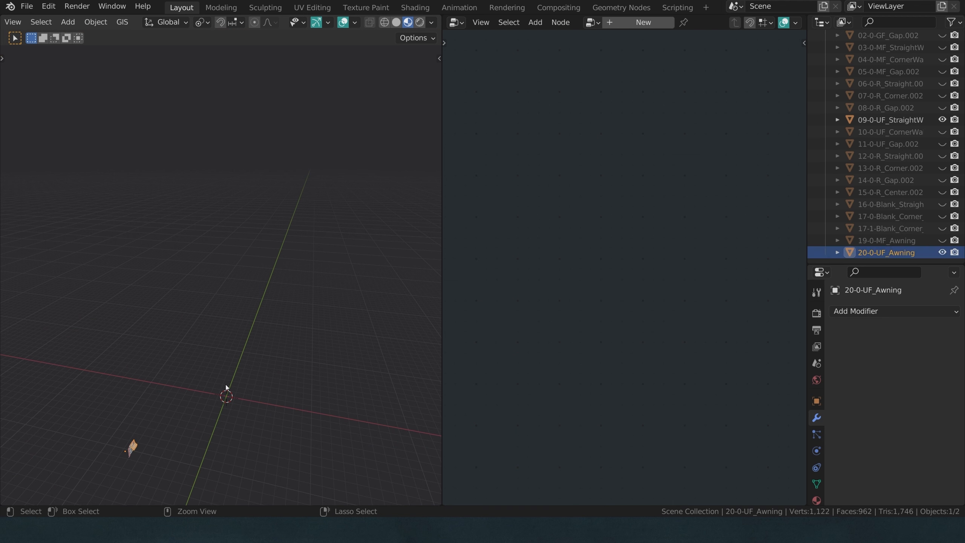
pyautogui.press('Tab')
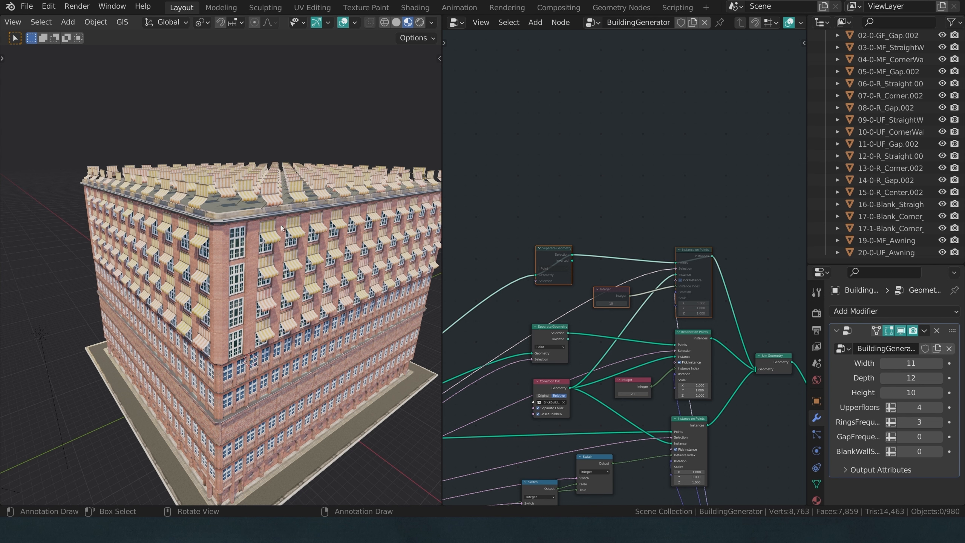
# - Add a Boolean Math node and insert it into the mask link feeding the upper-floor Separate Geometry node's Selection
pyautogui.click(576, 200)
pyautogui.scroll(-5, 566, 232)
pyautogui.moveTo(564, 250); pyautogui.dragTo(665, 168, button='middle')
pyautogui.scroll(2, 621, 263)
pyautogui.moveTo(616, 268); pyautogui.dragTo(658, 234, button='middle')
pyautogui.scroll(1, 659, 235)
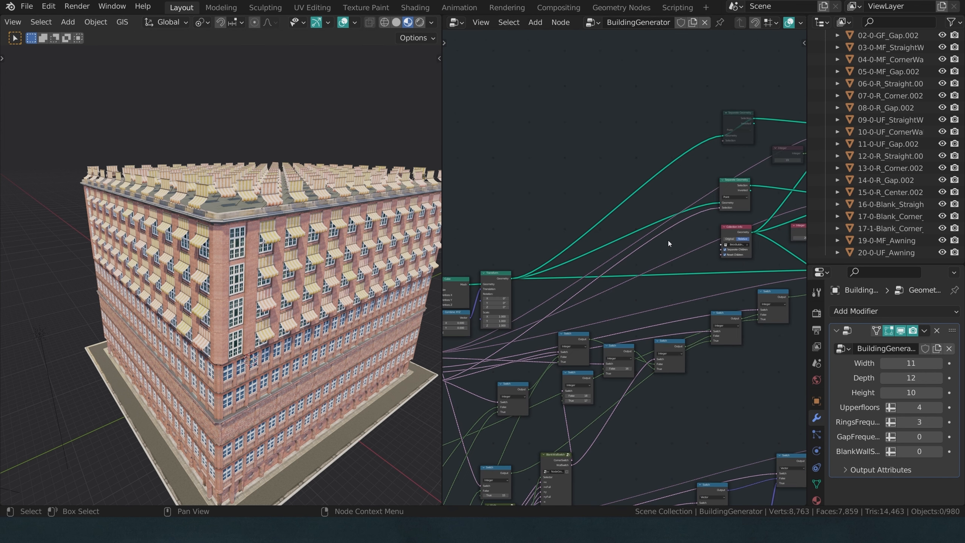
pyautogui.hotkey('shift', 'a')
pyautogui.click(664, 236)
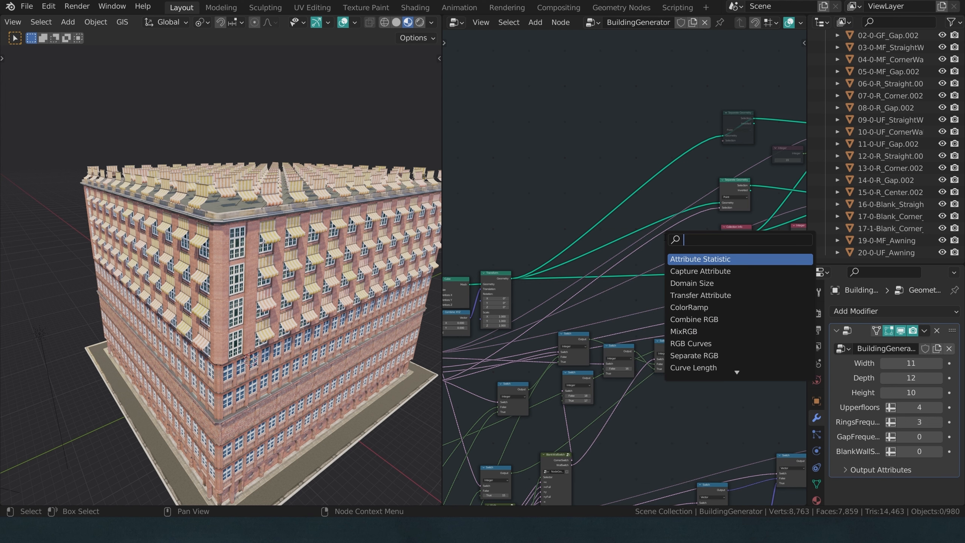
pyautogui.write('vp')
pyautogui.press('BackSpace')
pyautogui.press('BackSpace')
pyautogui.write('bo')
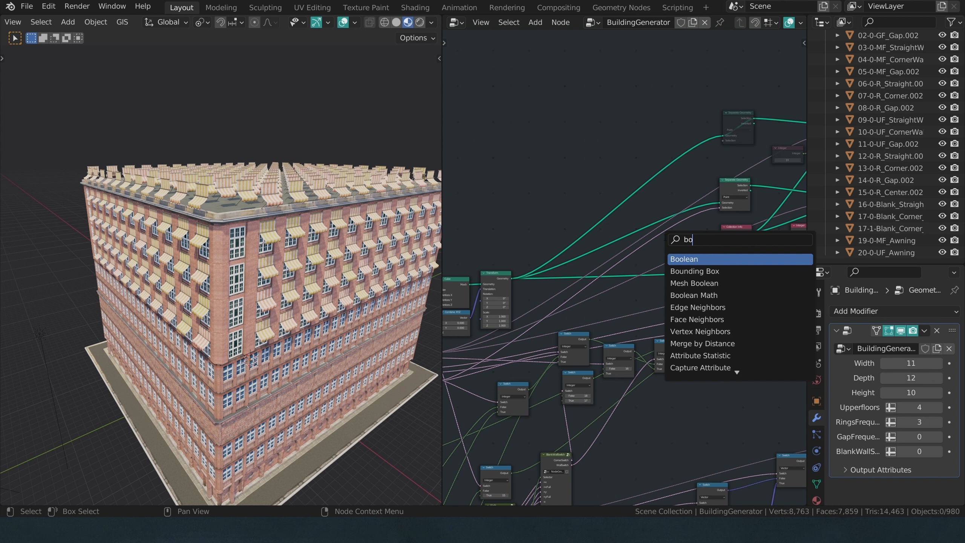
pyautogui.press('Down')
pyautogui.press('Down')
pyautogui.press('Down')
pyautogui.press('Return')
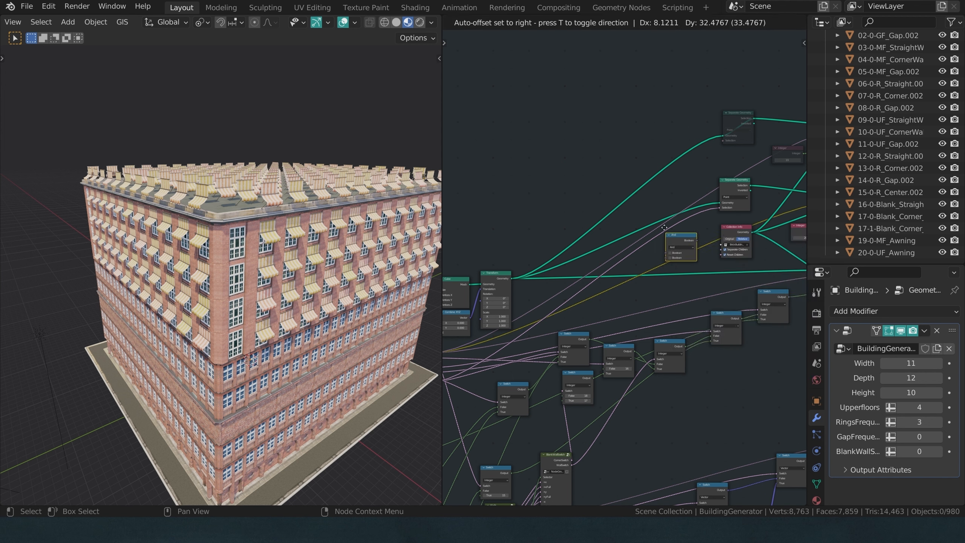
pyautogui.click(682, 228)
pyautogui.moveTo(682, 228); pyautogui.dragTo(618, 154)
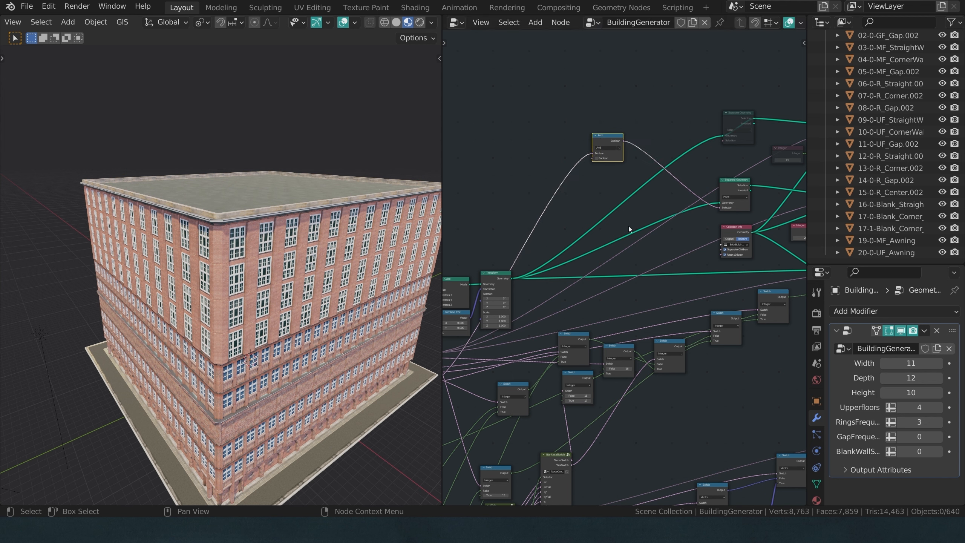
# - Mute and unmute the And node to compare the awnings on the building
pyautogui.scroll(-5, 629, 226)
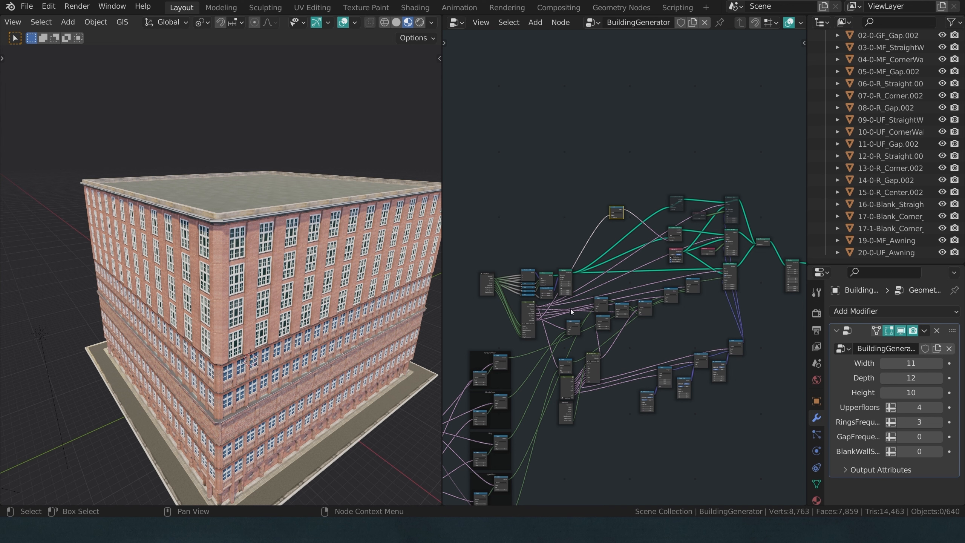
pyautogui.scroll(2, 596, 205)
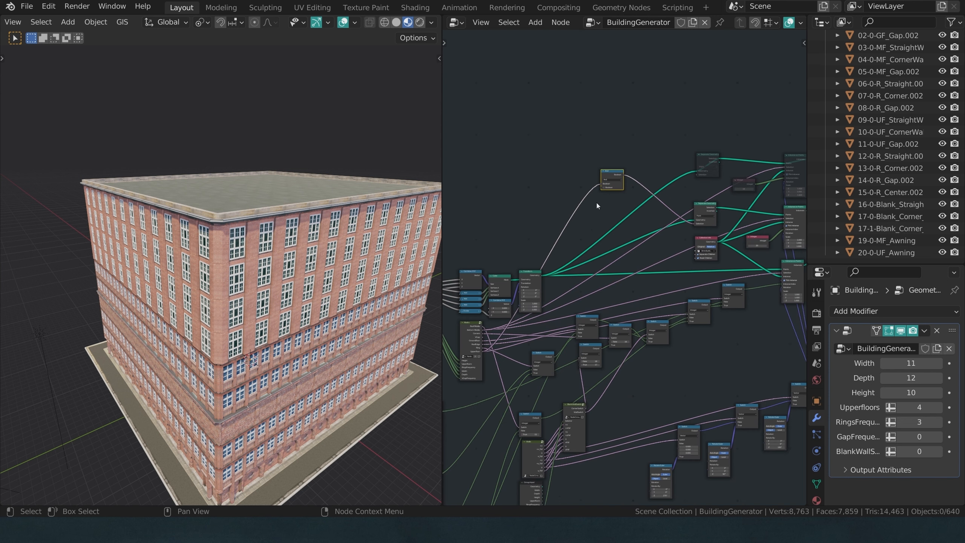
pyautogui.moveTo(586, 196); pyautogui.dragTo(606, 252, button='middle')
pyautogui.scroll(4, 563, 224)
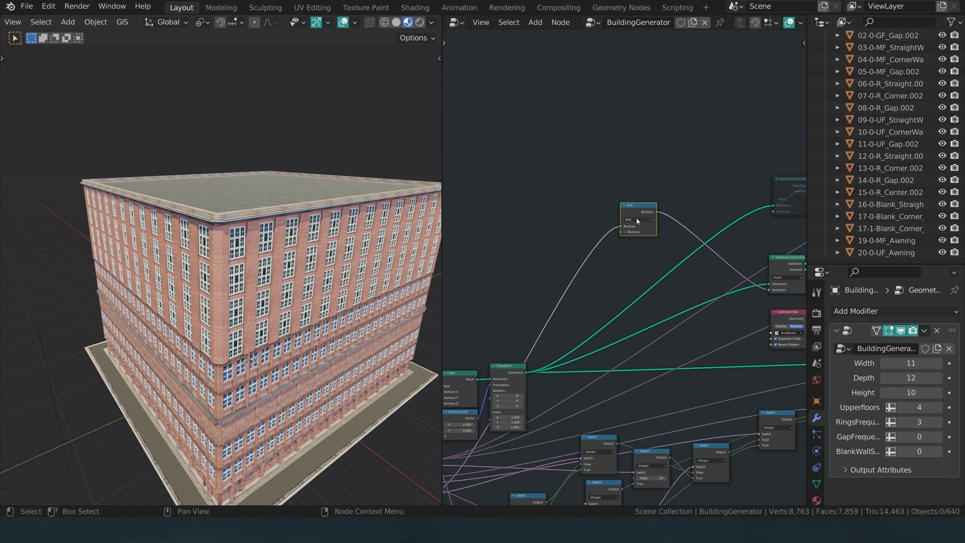
pyautogui.scroll(-1, 641, 217)
pyautogui.press('m')
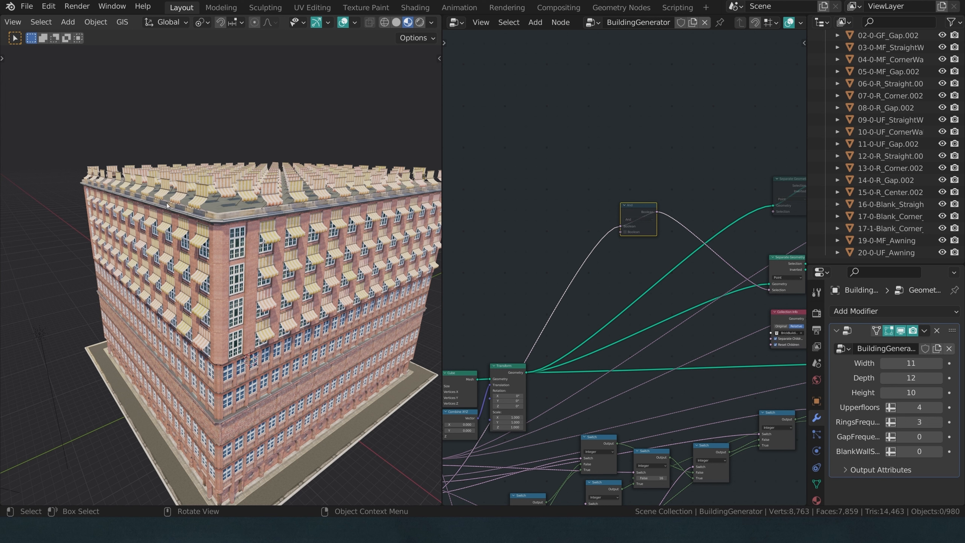
pyautogui.press('m')
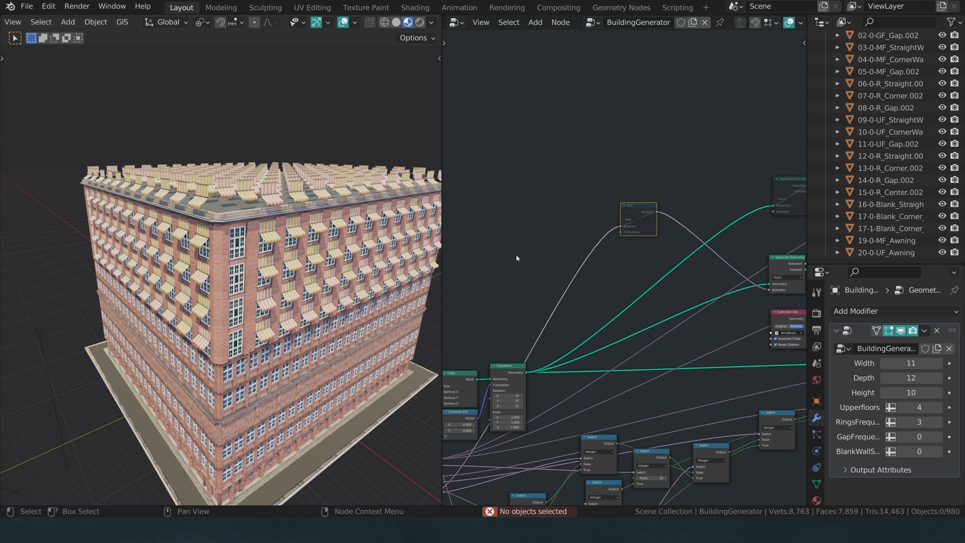
pyautogui.press('m')
# - Connect the Masks group's RoofEdge output to the And node's second Boolean input
pyautogui.moveTo(628, 245); pyautogui.dragTo(713, 162, button='middle')
pyautogui.scroll(2, 659, 202)
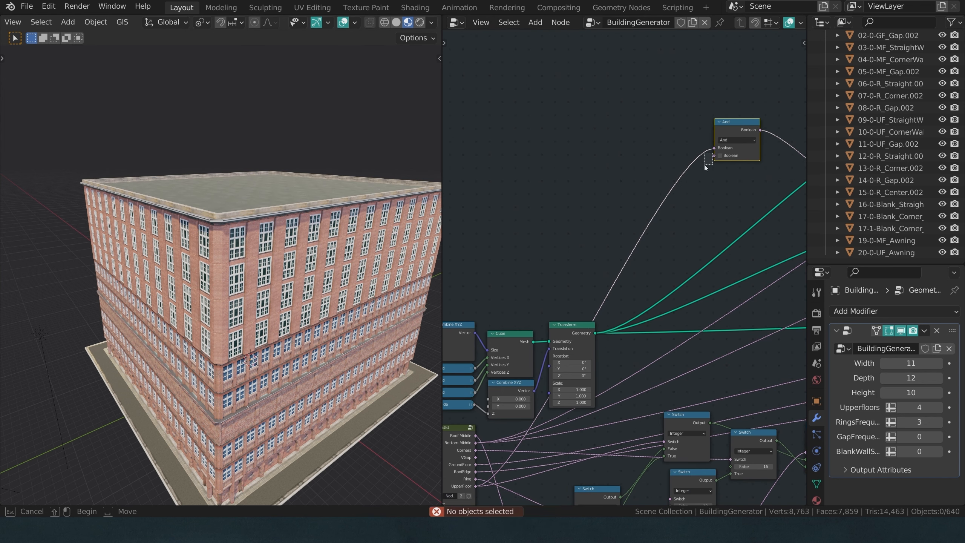
pyautogui.moveTo(715, 156); pyautogui.dragTo(522, 455)
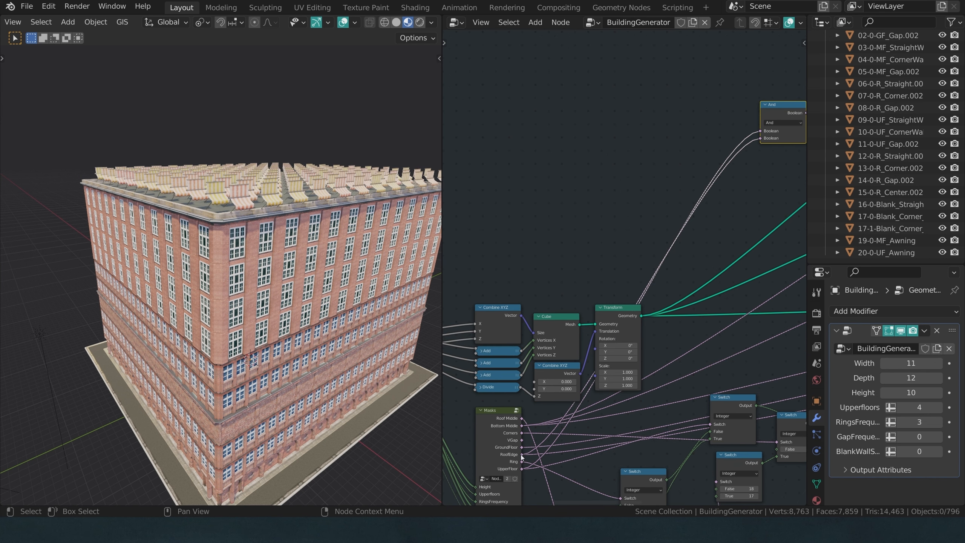
# - Duplicate the Boolean Math node into the RoofEdge link before the And node and set its operation to Not
pyautogui.moveTo(782, 109); pyautogui.dragTo(658, 189, button='middle')
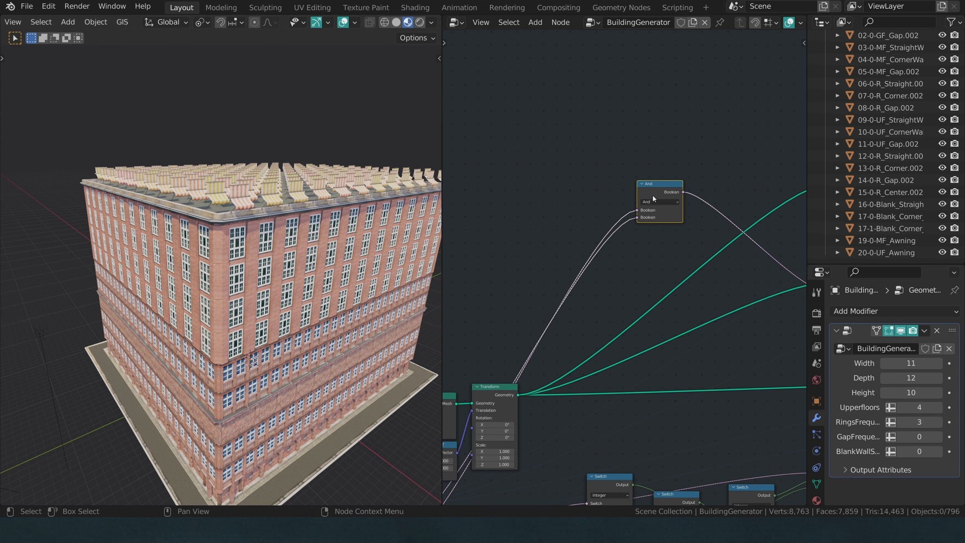
pyautogui.hotkey('shift', 'd')
pyautogui.click(643, 247)
pyautogui.press('g')
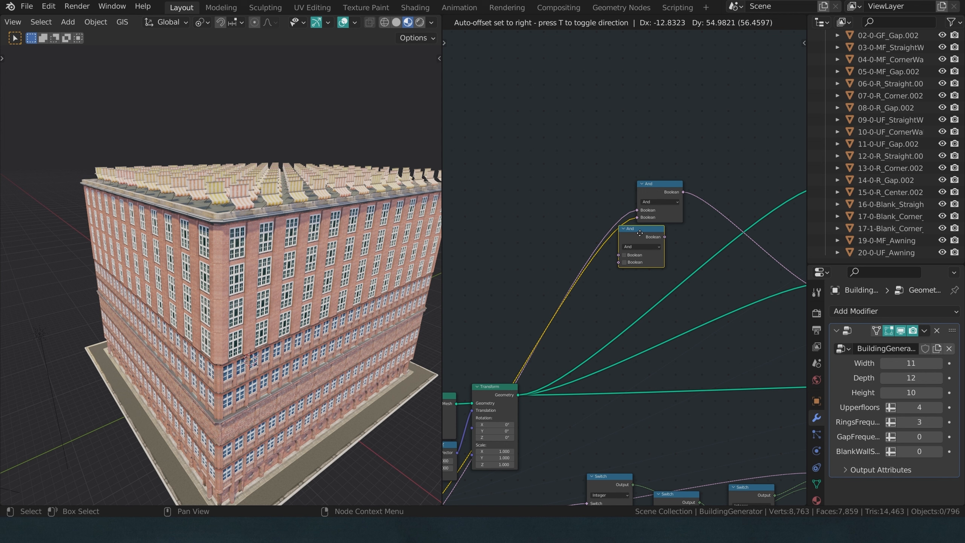
pyautogui.click(640, 235)
pyautogui.click(592, 247)
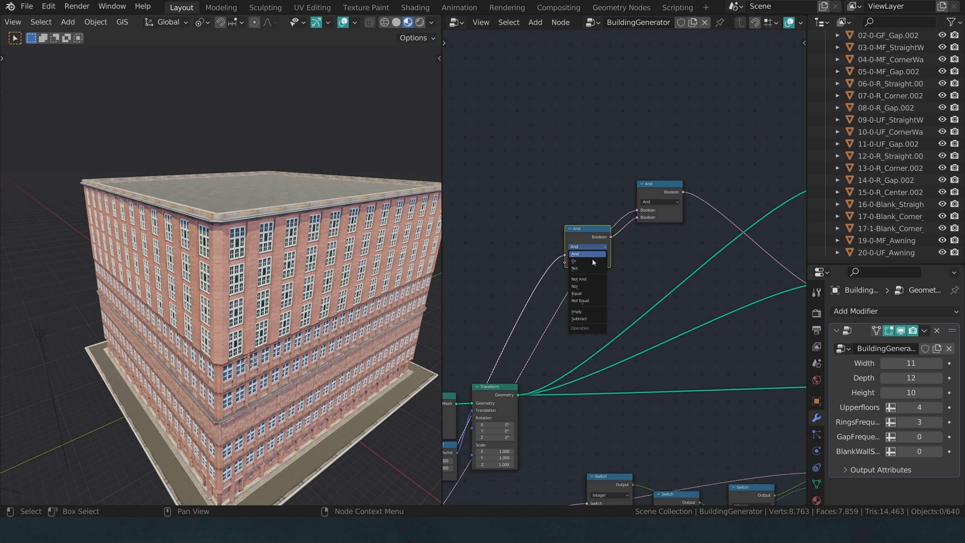
pyautogui.click(587, 270)
pyautogui.press('g')
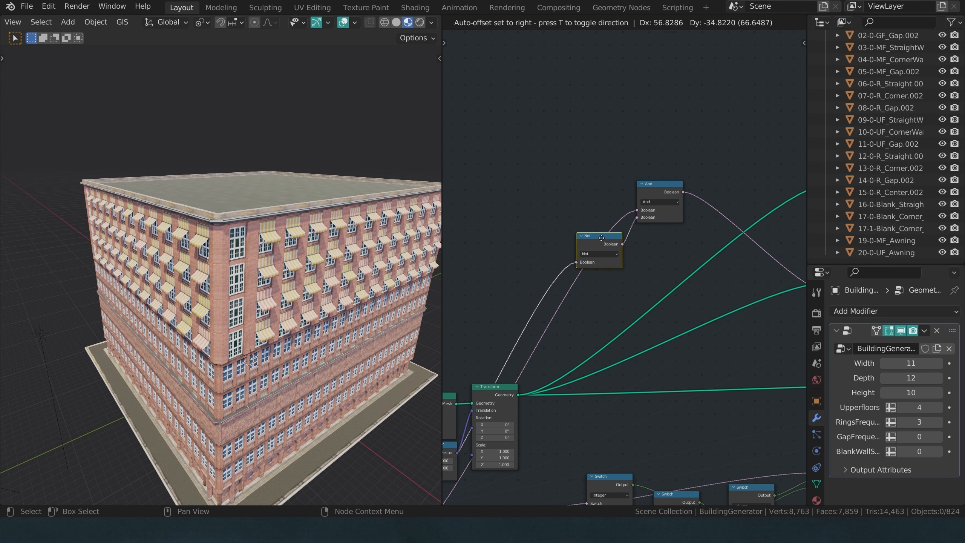
pyautogui.click(584, 231)
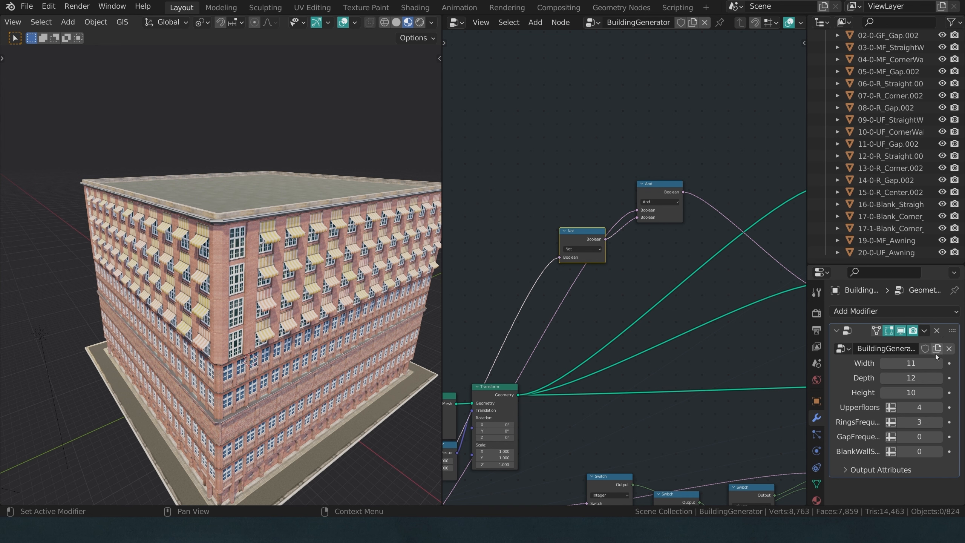
# - Set the building's GapFrequency to 3 in the modifier
pyautogui.click(939, 439)
pyautogui.click(939, 437)
pyautogui.click(939, 437)
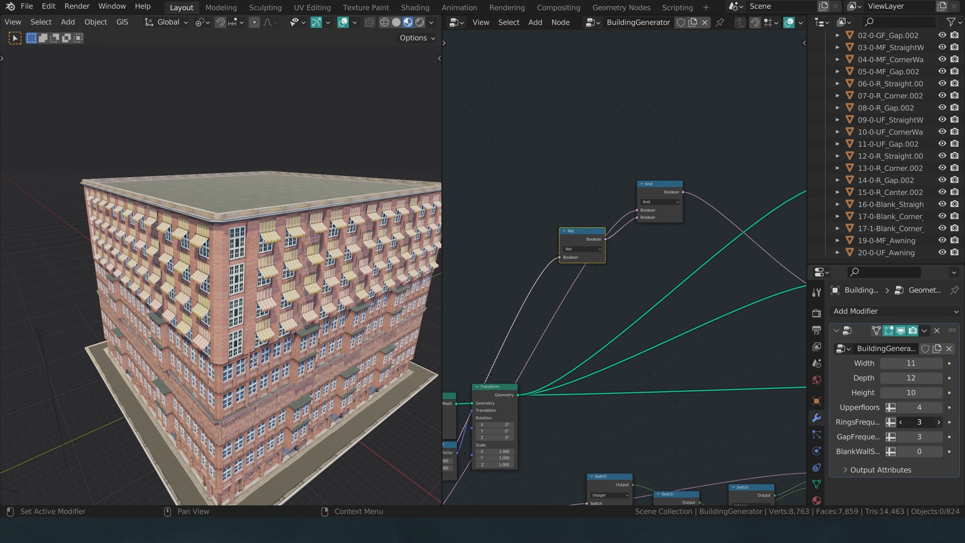
# - Try a RingsFrequency of 6 on the building and return it to 3
pyautogui.click(938, 422)
pyautogui.click(938, 422)
pyautogui.click(938, 422)
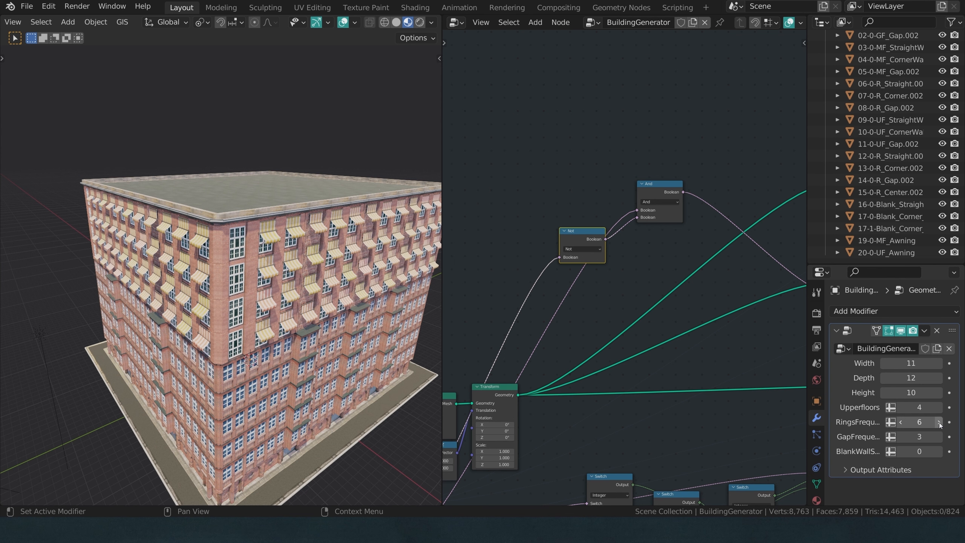
pyautogui.click(899, 422)
pyautogui.click(899, 422)
pyautogui.click(900, 422)
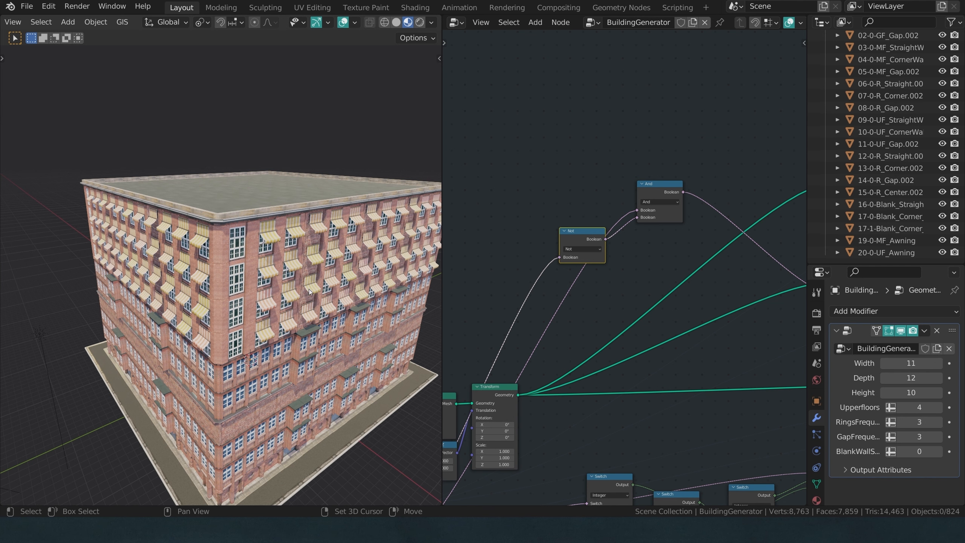
# - Move the Not node aside, duplicate the And node above it, and set the copy's operation to Or
pyautogui.hotkey('shift', '`')
pyautogui.press('w')
pyautogui.click(254, 323)
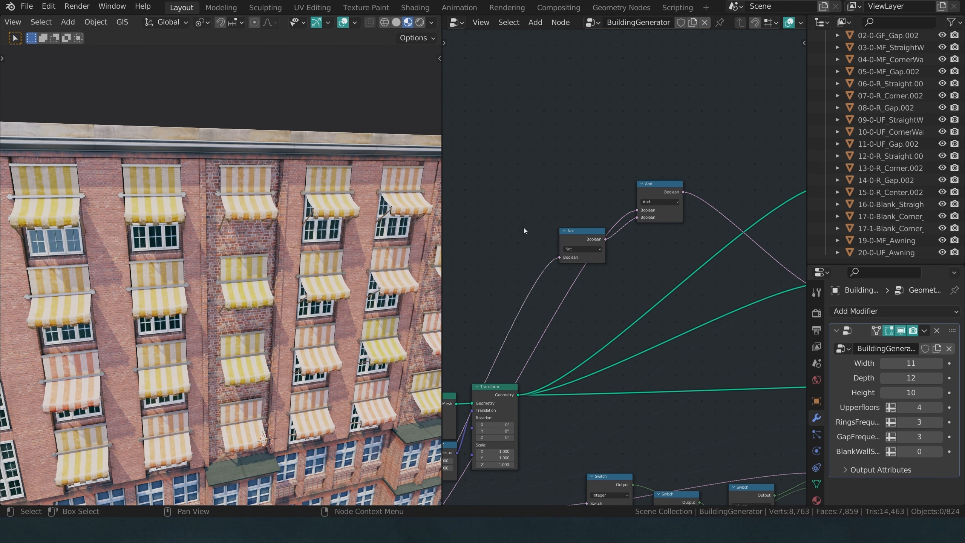
pyautogui.moveTo(575, 236); pyautogui.dragTo(500, 212)
pyautogui.click(670, 188)
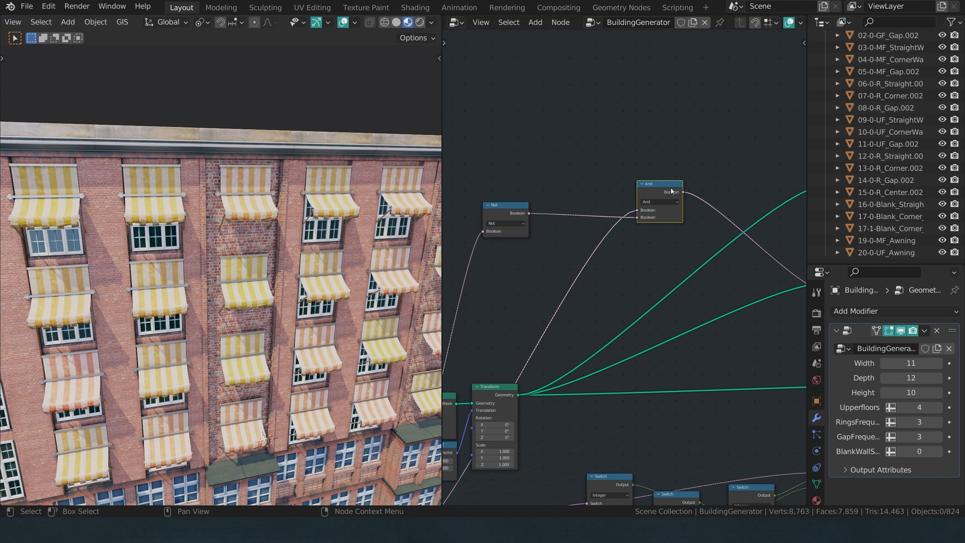
pyautogui.hotkey('shift', 'd')
pyautogui.click(569, 143)
pyautogui.click(572, 154)
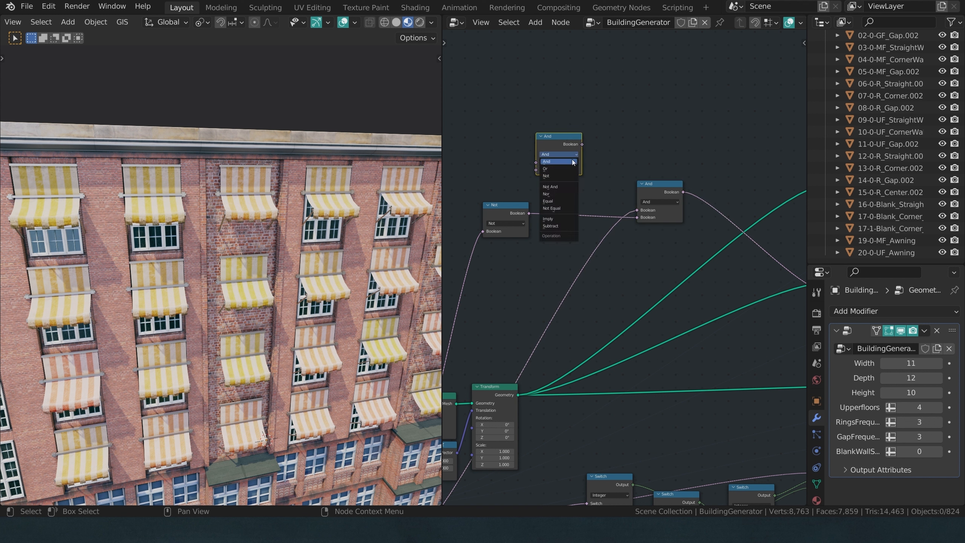
pyautogui.click(566, 168)
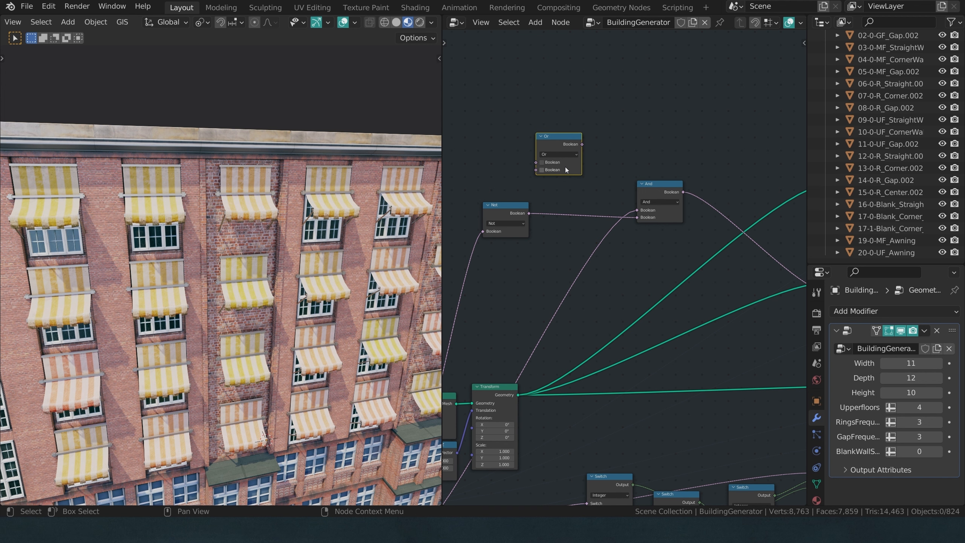
# - Insert the Or node into the RoofEdge link before the Not node and connect the Masks group's VGap output to its second Boolean
pyautogui.moveTo(517, 205); pyautogui.dragTo(606, 199)
pyautogui.moveTo(560, 139); pyautogui.dragTo(540, 207)
pyautogui.click(539, 207)
pyautogui.moveTo(540, 259); pyautogui.dragTo(585, 219, button='middle')
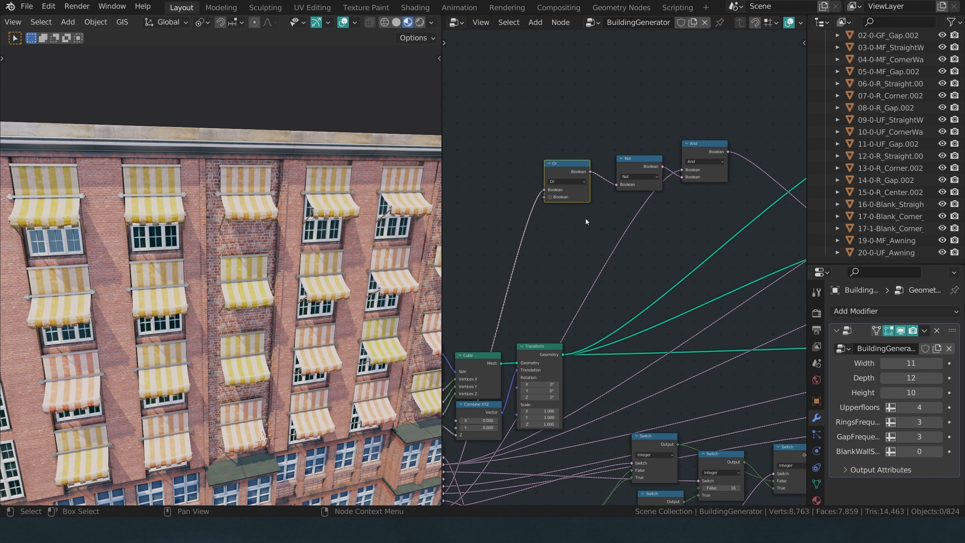
pyautogui.moveTo(447, 482); pyautogui.dragTo(543, 401, button='middle')
pyautogui.moveTo(541, 398); pyautogui.dragTo(641, 118)
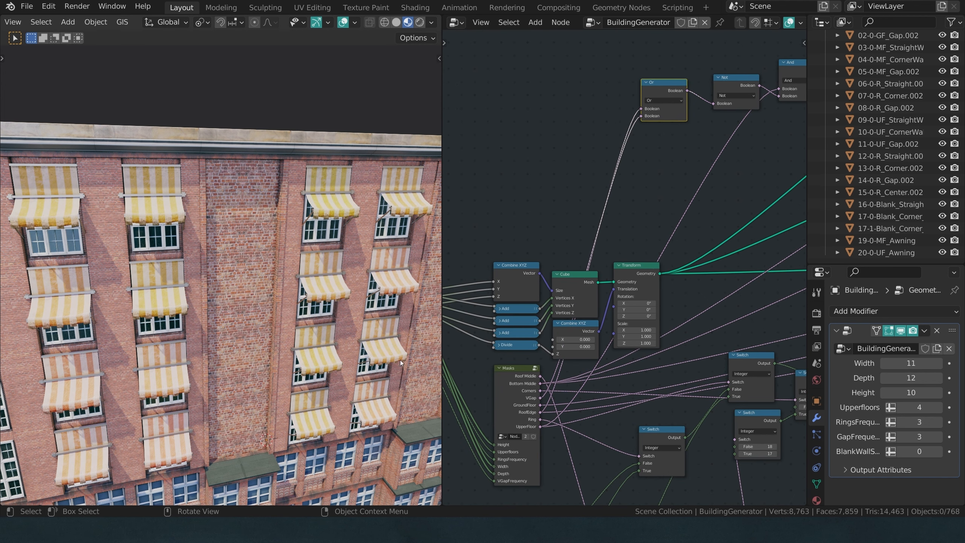
# - Examine the upper-floor awnings around the gap columns from several sides of the building
pyautogui.scroll(-4, 227, 352)
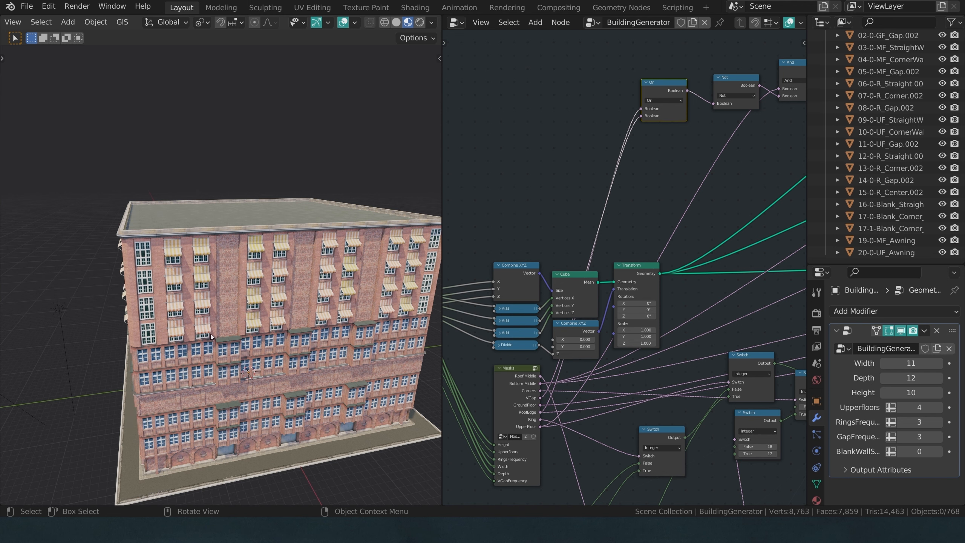
pyautogui.hotkey('shift', '`')
pyautogui.press('a')
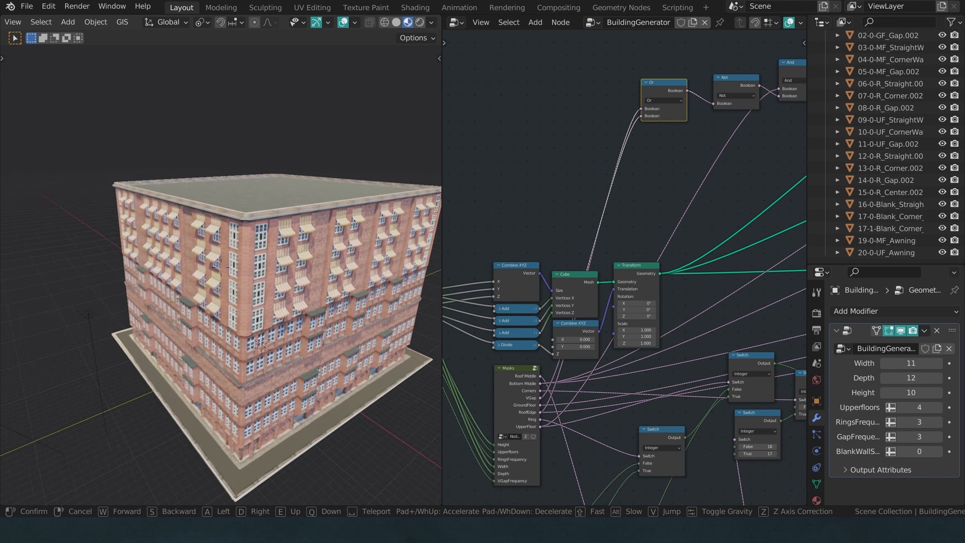
pyautogui.press('d')
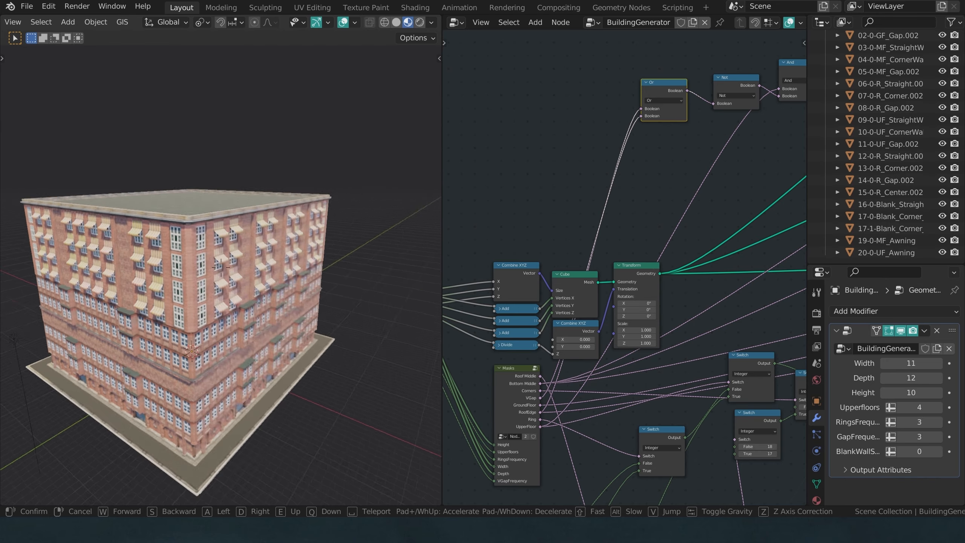
pyautogui.press('a')
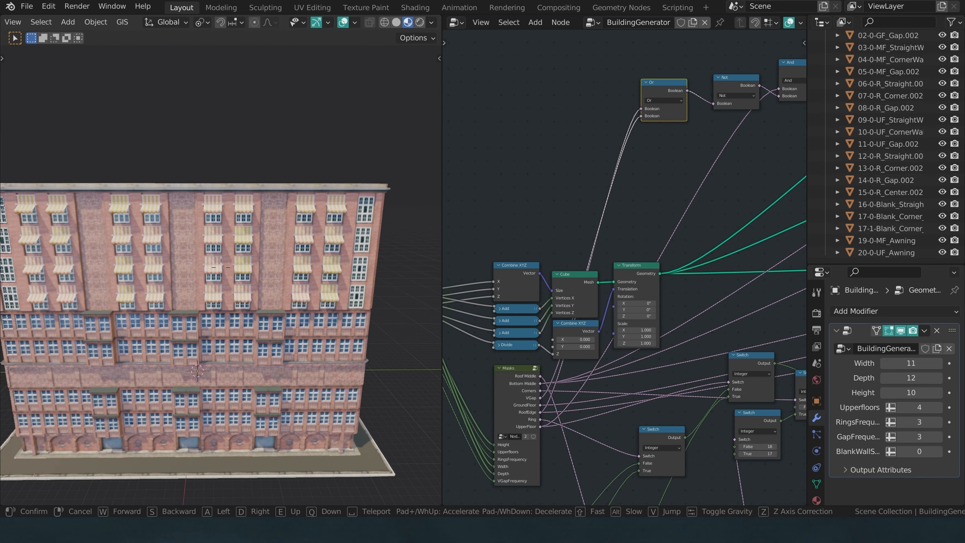
pyautogui.rightClick(230, 268)
pyautogui.moveTo(230, 268); pyautogui.dragTo(304, 240, button='middle')
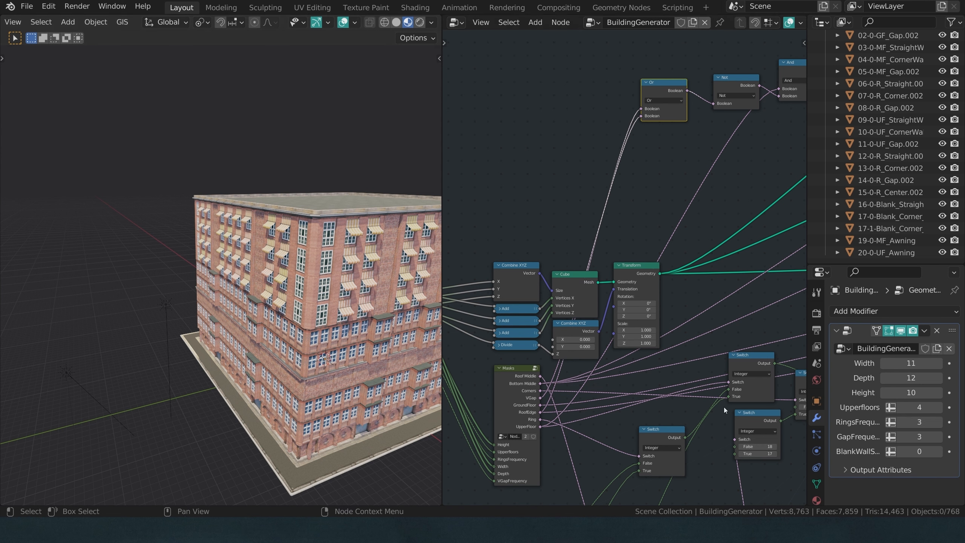
# - Set the building's Depth to 17 and its Width to 13
pyautogui.click(938, 363)
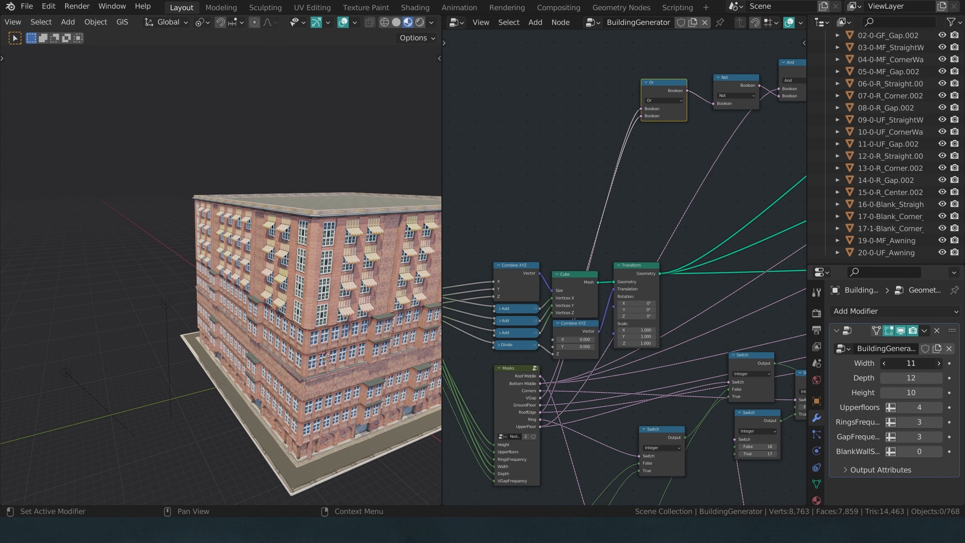
pyautogui.click(938, 378)
pyautogui.click(938, 377)
pyautogui.click(938, 377)
pyautogui.click(938, 377)
pyautogui.click(938, 377)
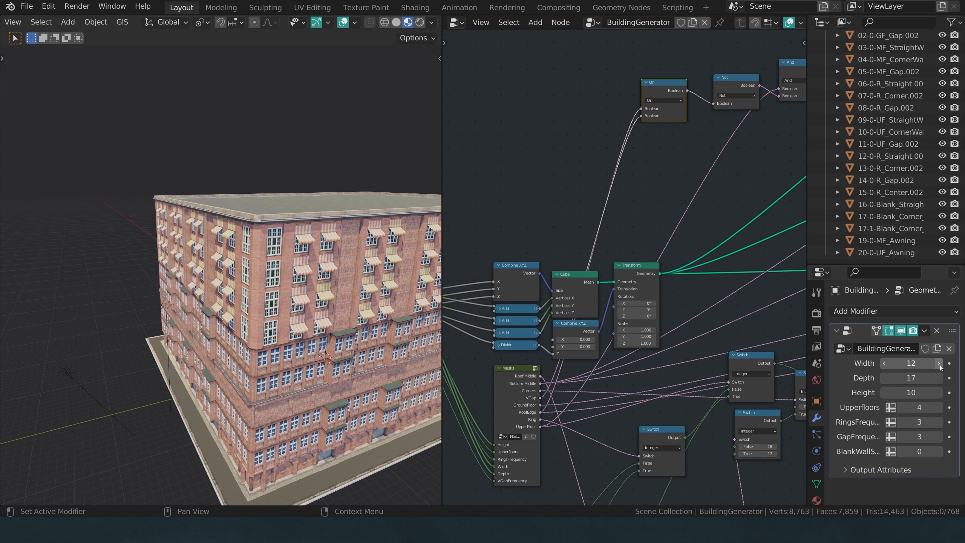
pyautogui.click(938, 363)
# - Inspect the awning layout along the facades and at the corner of the resized building
pyautogui.moveTo(266, 334); pyautogui.dragTo(161, 324, button='middle')
pyautogui.hotkey('shift', '`')
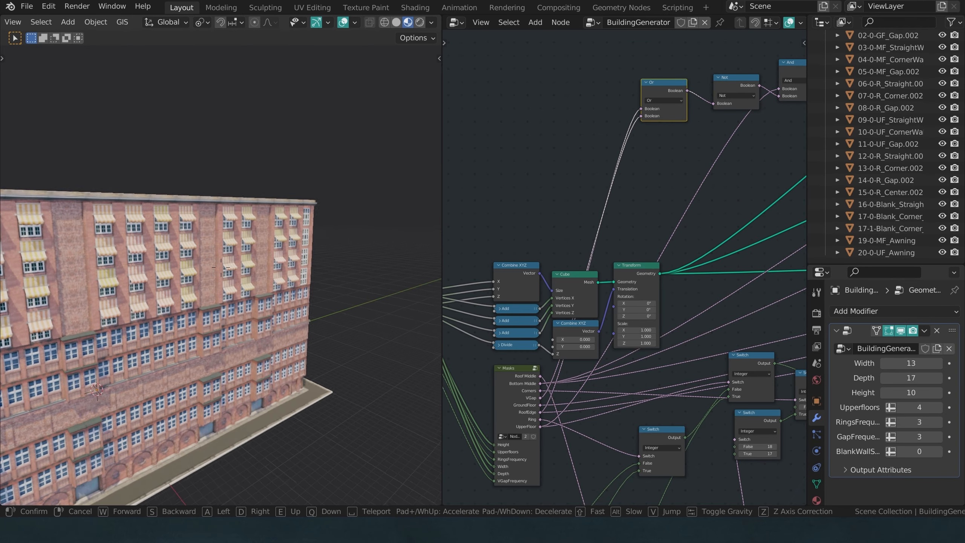
pyautogui.press('d')
pyautogui.press('a')
pyautogui.press('w')
pyautogui.click(220, 268)
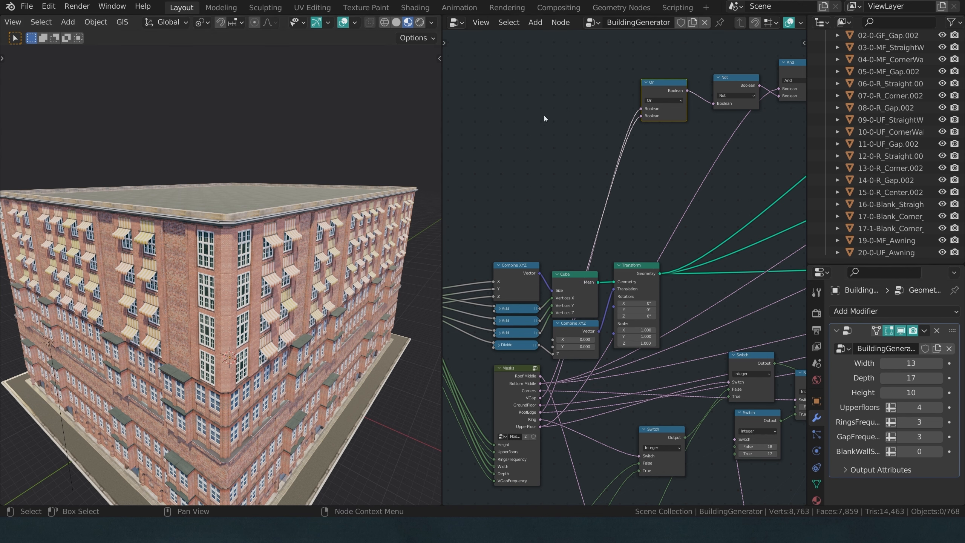
# - Duplicate the Or node and insert the copy into the RoofEdge link feeding the original Or node's first Boolean input
pyautogui.scroll(-3, 545, 115)
pyautogui.moveTo(656, 133); pyautogui.dragTo(666, 139)
pyautogui.moveTo(694, 102); pyautogui.dragTo(592, 140, button='middle')
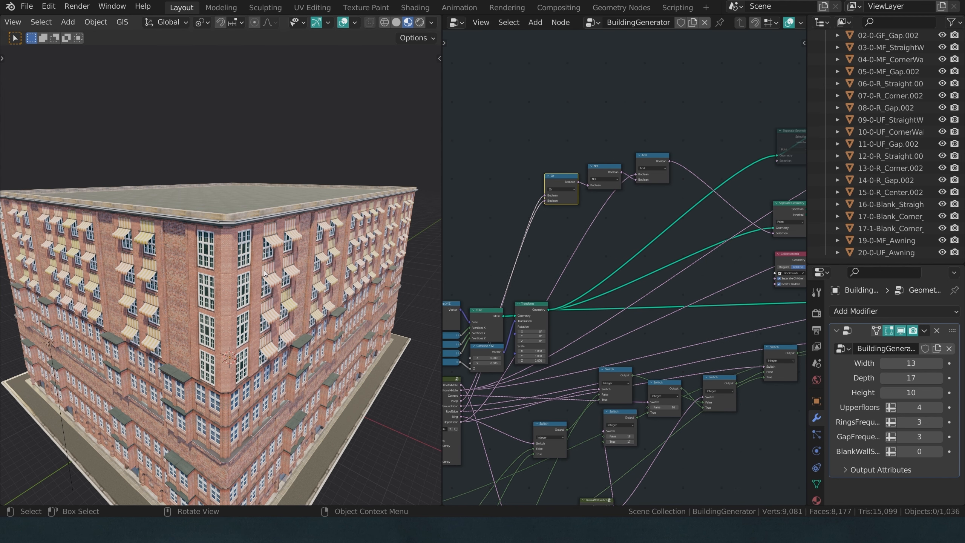
pyautogui.click(583, 145)
pyautogui.moveTo(580, 146); pyautogui.dragTo(645, 151, button='middle')
pyautogui.scroll(1, 604, 160)
pyautogui.click(616, 159)
pyautogui.hotkey('shift', 'd')
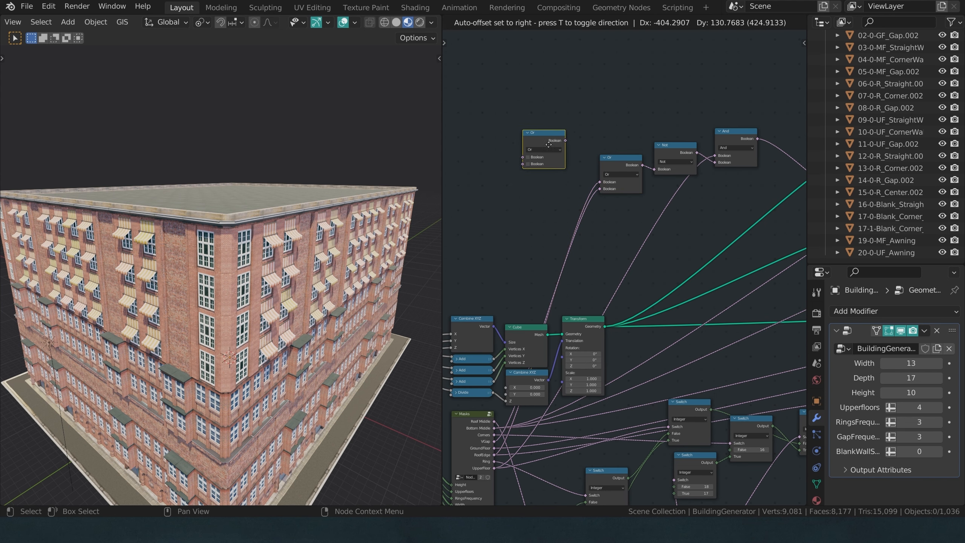
pyautogui.click(573, 153)
pyautogui.moveTo(574, 186); pyautogui.dragTo(644, 228, button='middle')
pyautogui.scroll(1, 620, 216)
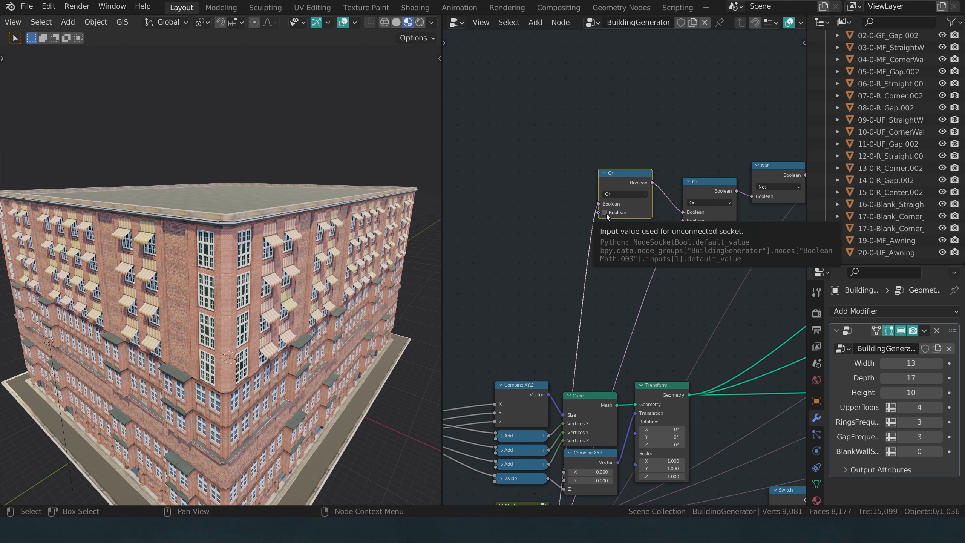
# - Toggle the new Or node's unconnected second Boolean input on and back off while checking the building
pyautogui.click(607, 215)
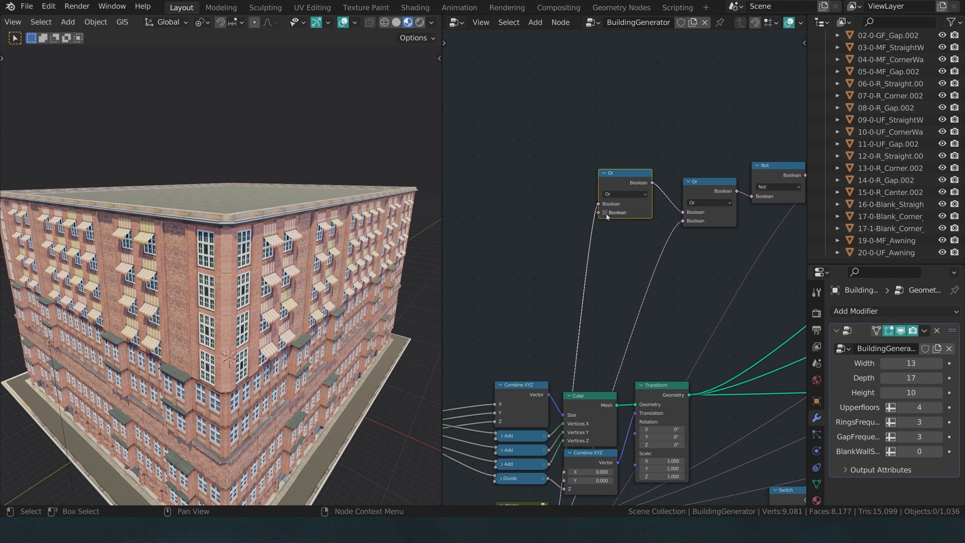
pyautogui.click(606, 214)
pyautogui.moveTo(395, 294); pyautogui.dragTo(344, 296, button='middle')
# - Add a Random Value node beside the new Or node and set its data type to Boolean
pyautogui.click(564, 201)
pyautogui.hotkey('shift', 'a')
pyautogui.click(541, 205)
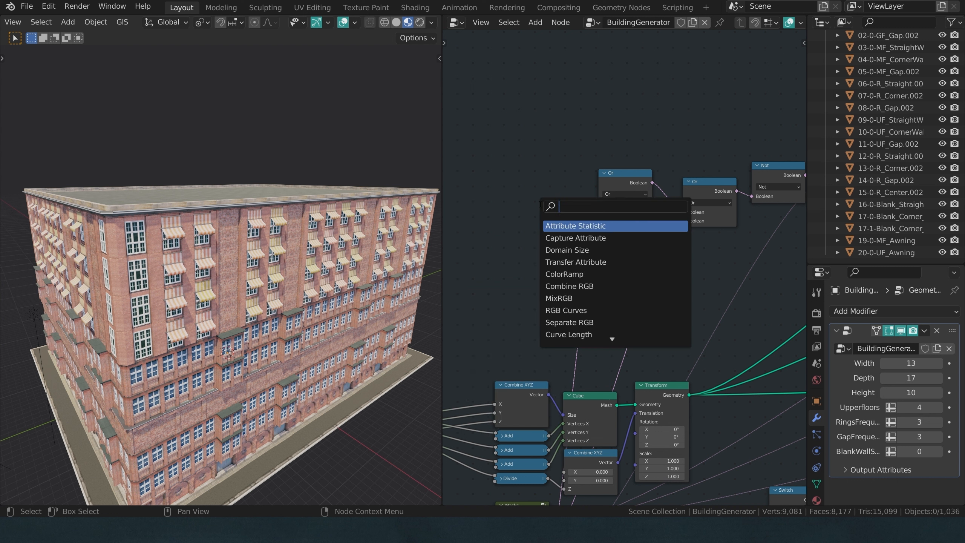
pyautogui.write('ran')
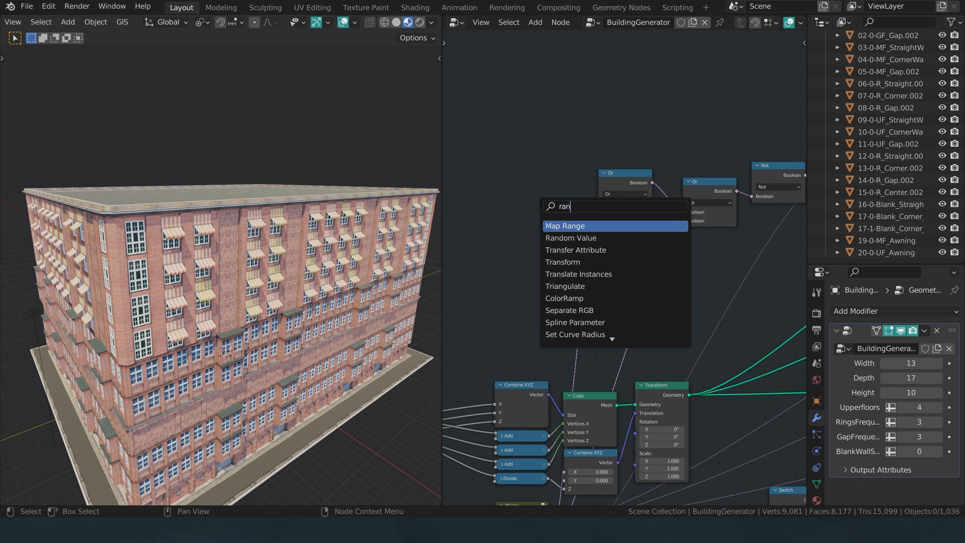
pyautogui.press('Down')
pyautogui.press('Return')
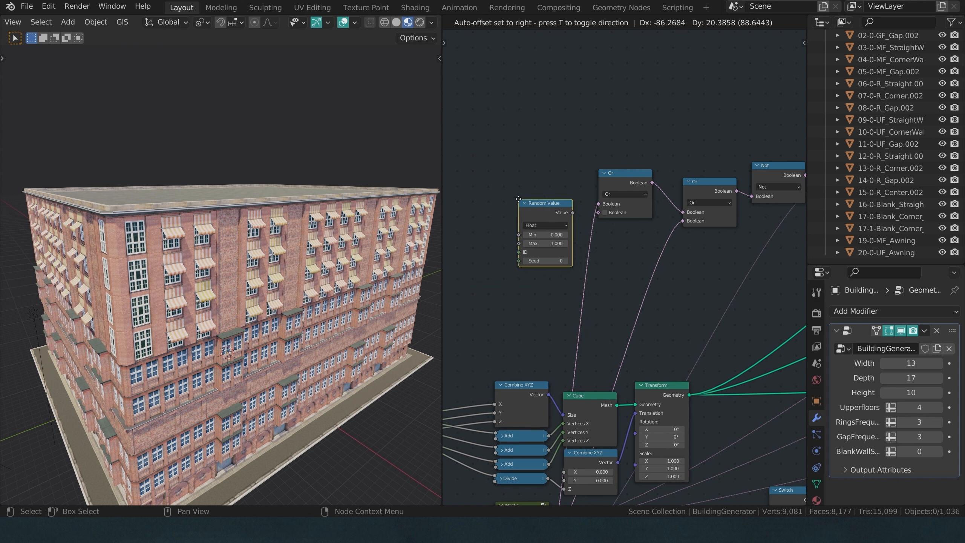
pyautogui.click(540, 210)
pyautogui.click(549, 221)
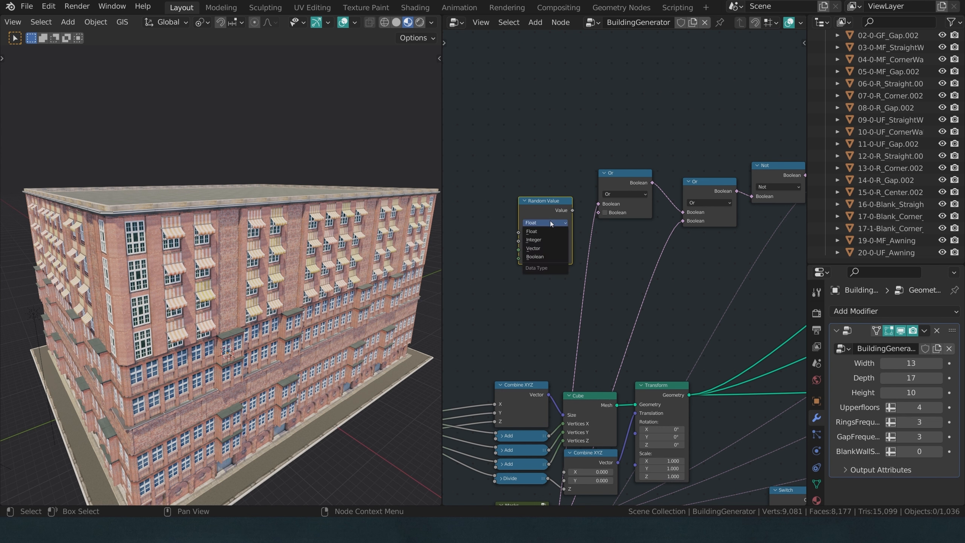
pyautogui.click(541, 257)
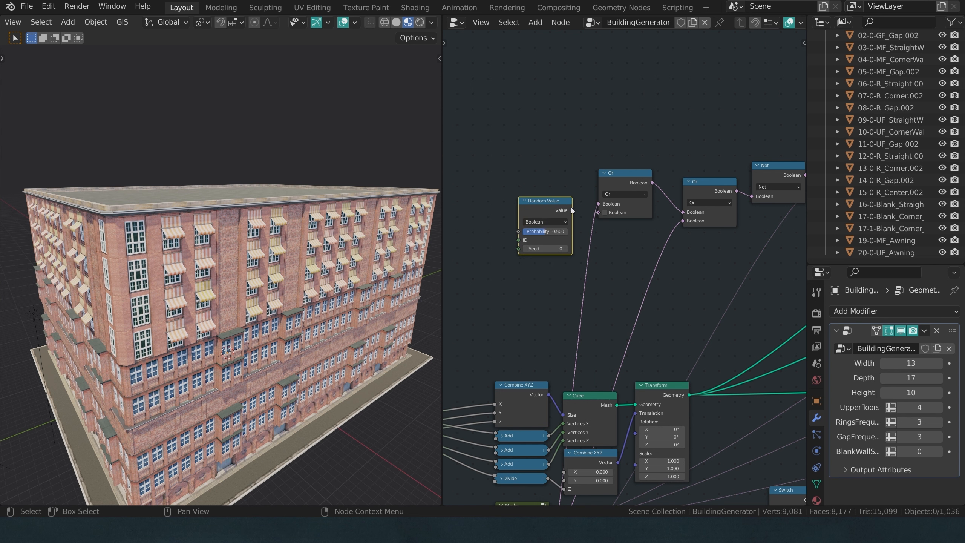
# - Connect the Random Value output to the new Or node's second Boolean, with Probability set to 0.202 and Seed to 2
pyautogui.moveTo(535, 231); pyautogui.dragTo(524, 231)
pyautogui.rightClick(524, 231)
pyautogui.moveTo(572, 211); pyautogui.dragTo(604, 211)
pyautogui.moveTo(551, 232)
pyautogui.mouseDown()
pyautogui.moveTo(559, 232)
pyautogui.moveTo(534, 232)
pyautogui.mouseUp()
pyautogui.moveTo(547, 232); pyautogui.dragTo(529, 231)
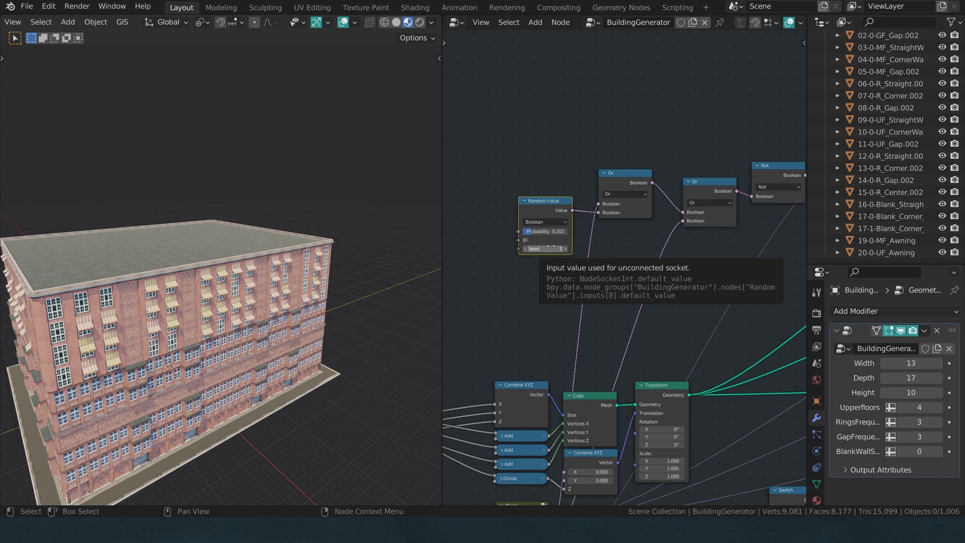
pyautogui.moveTo(549, 231)
pyautogui.mouseDown()
pyautogui.moveTo(586, 232)
pyautogui.moveTo(549, 232)
pyautogui.mouseUp()
# - Expose the Random Value node's Probability as two separate BuildingGenerator group inputs, leaving the node's own Probability unlinked
pyautogui.scroll(1, 538, 240)
pyautogui.scroll(-6, 538, 239)
pyautogui.moveTo(534, 252); pyautogui.dragTo(549, 255, button='middle')
pyautogui.scroll(4, 550, 320)
pyautogui.moveTo(522, 336); pyautogui.dragTo(539, 318, button='middle')
pyautogui.click(531, 329)
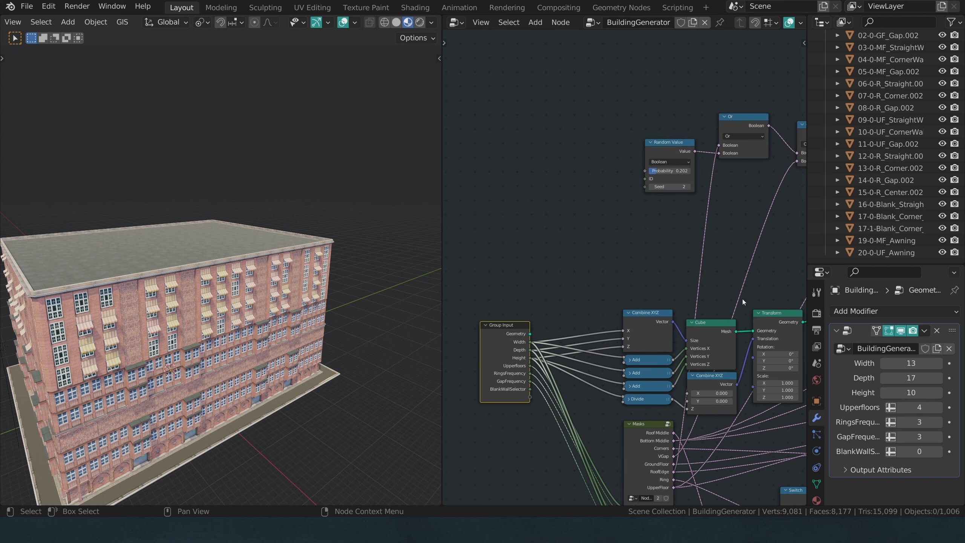
pyautogui.press('n')
pyautogui.click(748, 143)
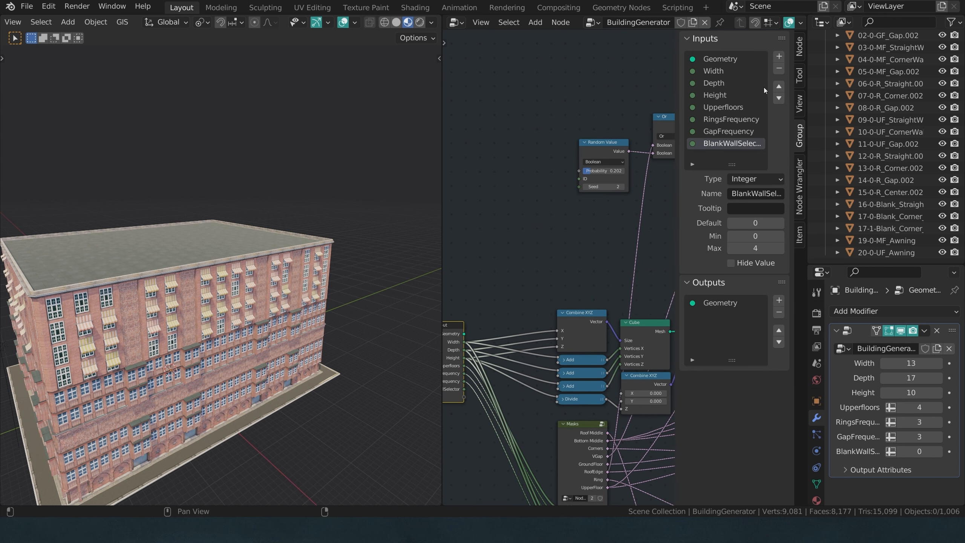
pyautogui.press('n')
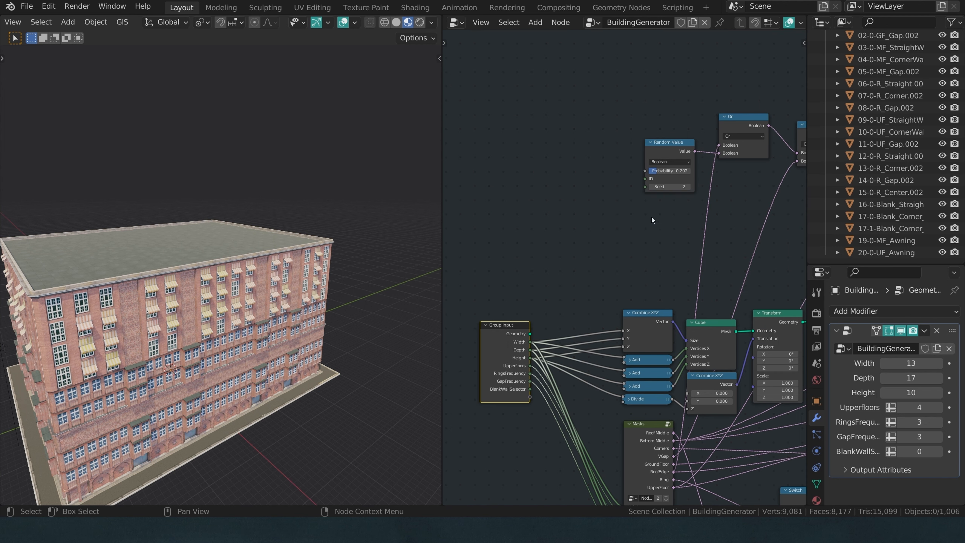
pyautogui.moveTo(648, 171); pyautogui.dragTo(530, 397)
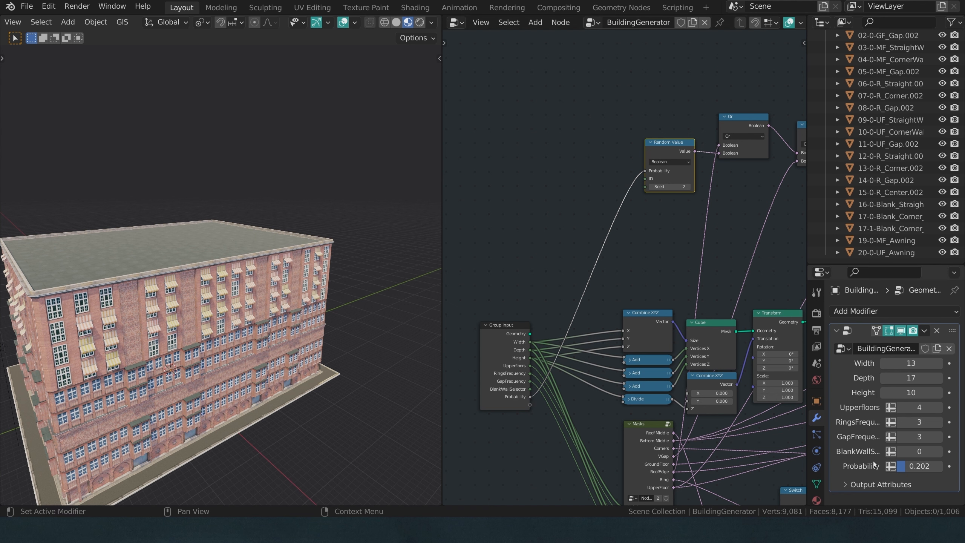
pyautogui.moveTo(919, 465); pyautogui.dragTo(927, 466)
pyautogui.moveTo(645, 171); pyautogui.dragTo(606, 180)
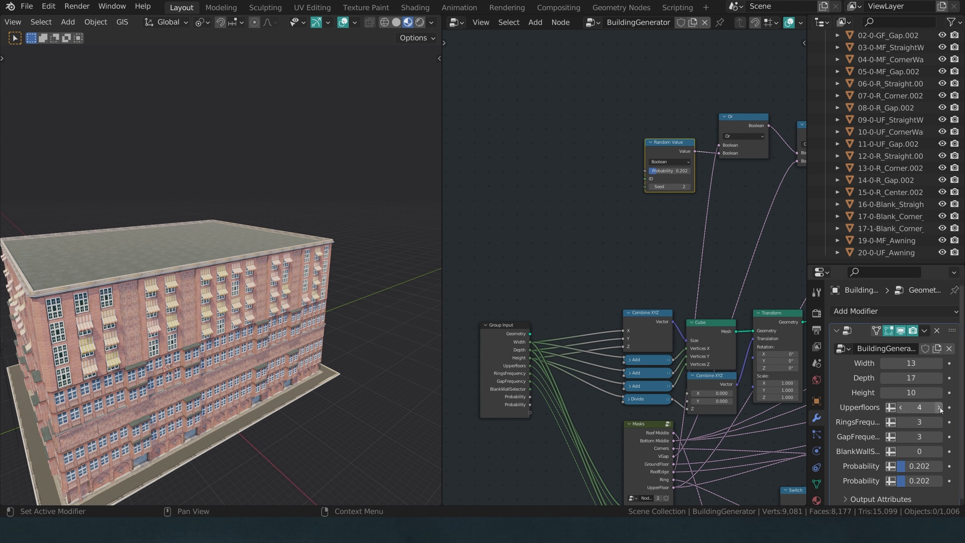
# - Rename the two Probability group inputs, using UpperFloors Awnings for the first and a matching LowerFloors name for the second
pyautogui.press('n')
pyautogui.scroll(-1, 726, 144)
pyautogui.click(726, 143)
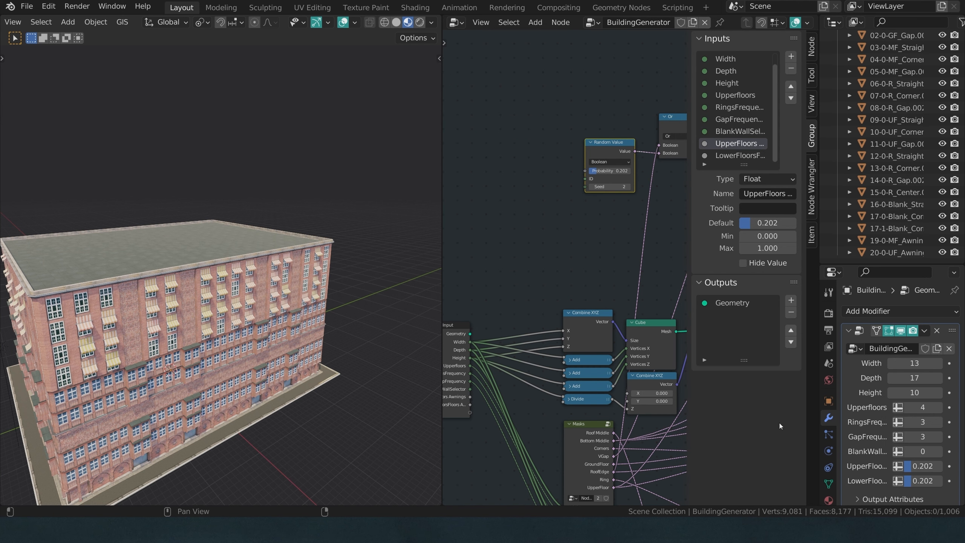
pyautogui.click(519, 286)
pyautogui.moveTo(542, 268); pyautogui.dragTo(578, 282, button='middle')
pyautogui.scroll(-2, 578, 282)
pyautogui.scroll(3, 596, 251)
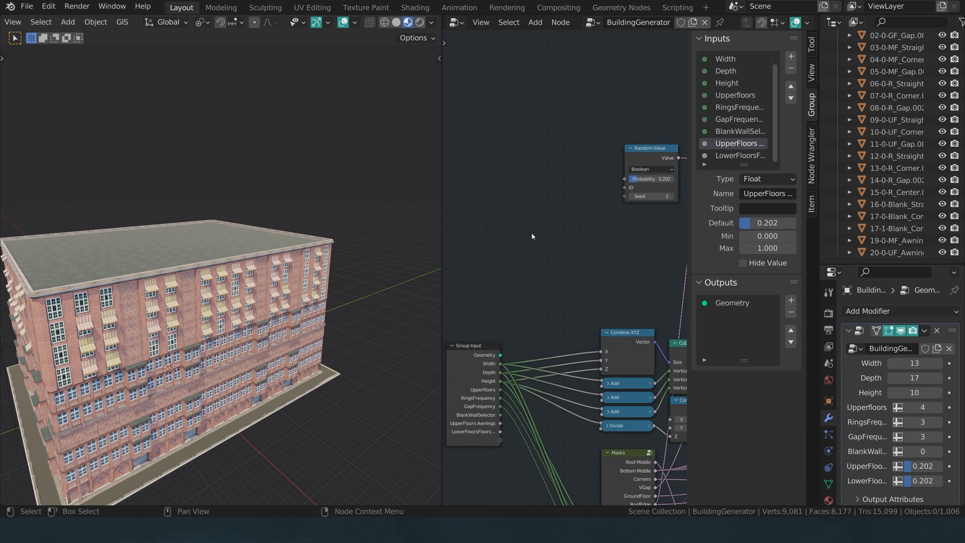
# - Add a Math node below the Random Value node and set its operation to Subtract
pyautogui.hotkey('shift', 'a')
pyautogui.moveTo(531, 233)
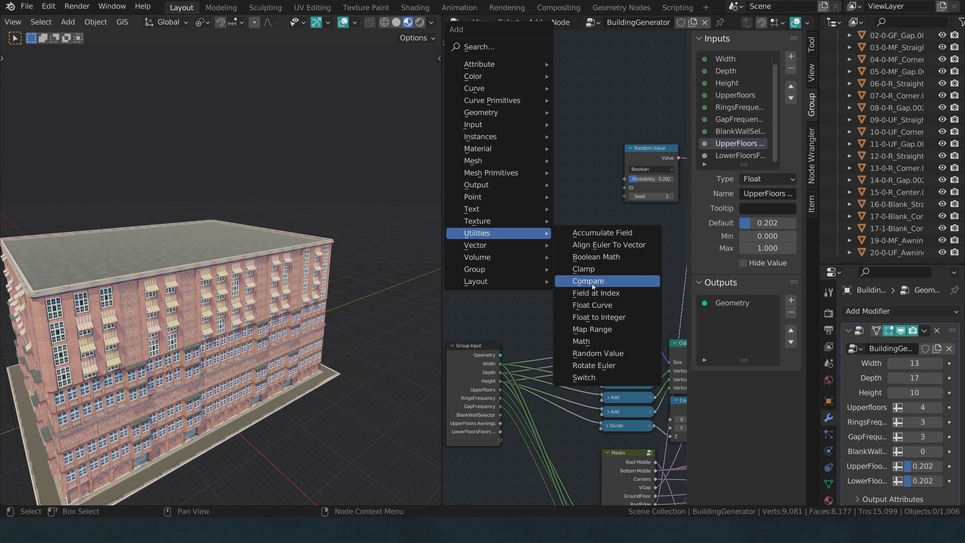
pyautogui.click(592, 344)
pyautogui.click(572, 228)
pyautogui.click(572, 223)
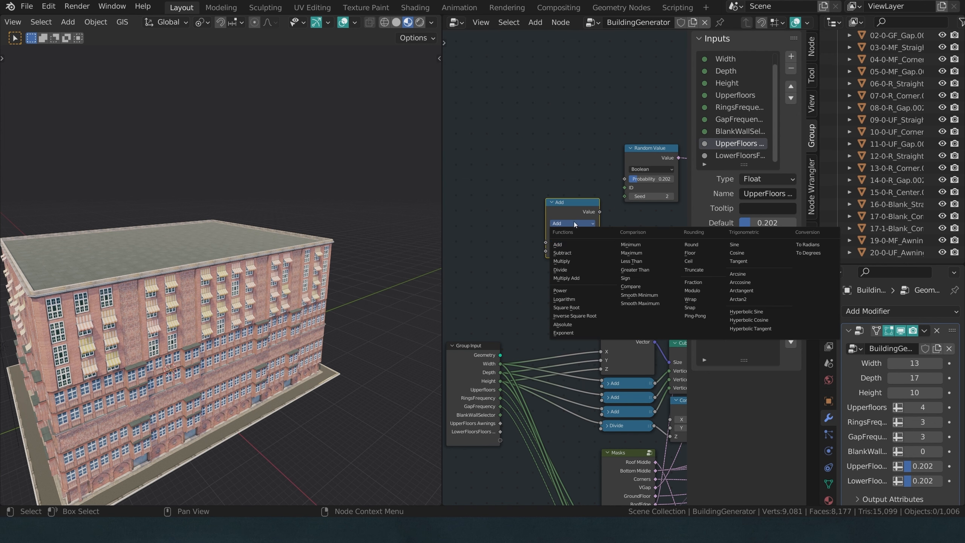
pyautogui.click(571, 252)
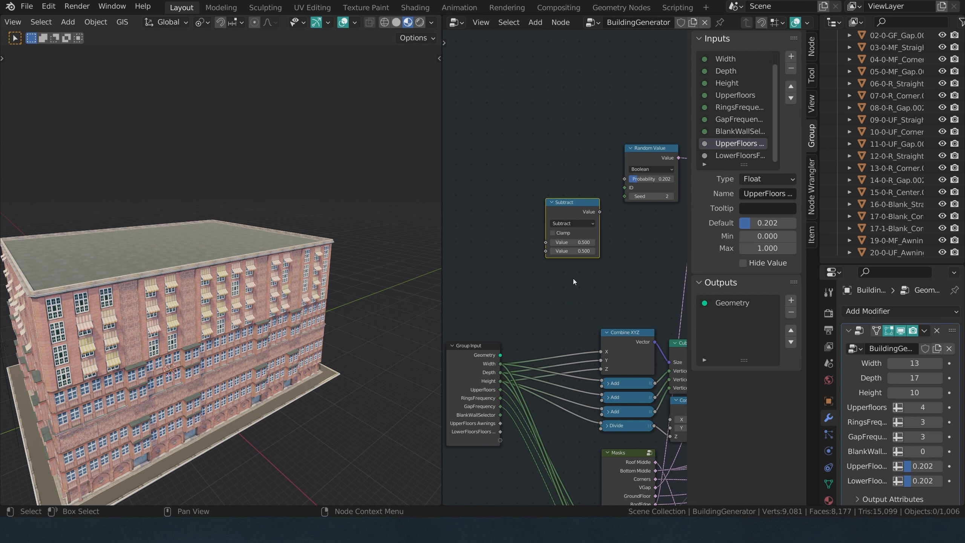
# - Link the UpperFloors Awnings group input to the Subtract node's second value and set its first value to 1
pyautogui.moveTo(497, 423); pyautogui.dragTo(551, 250)
pyautogui.click(570, 242)
pyautogui.write('12')
pyautogui.press('Return')
pyautogui.click(572, 243)
pyautogui.write('1')
pyautogui.press('Return')
# - Feed the clamped Subtract result into the Random Value's Probability and set the modifier's UpperFloors Awnings value to 1.000
pyautogui.moveTo(599, 211); pyautogui.dragTo(626, 179)
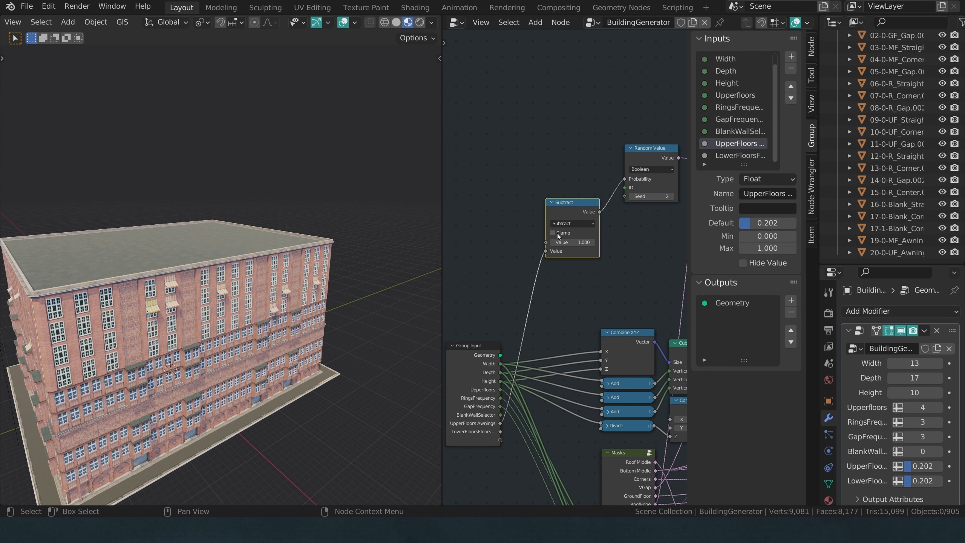
pyautogui.moveTo(927, 465); pyautogui.dragTo(900, 466)
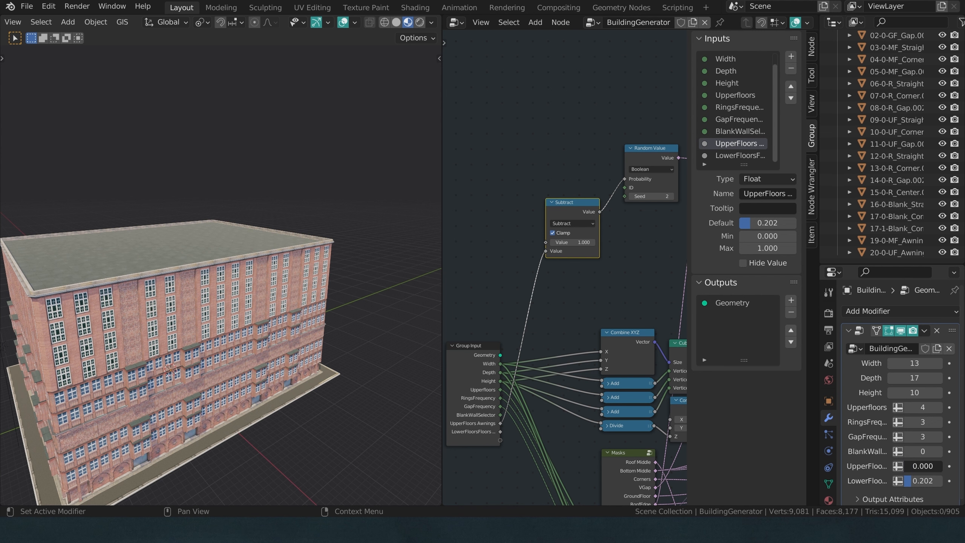
pyautogui.moveTo(904, 466); pyautogui.dragTo(942, 466)
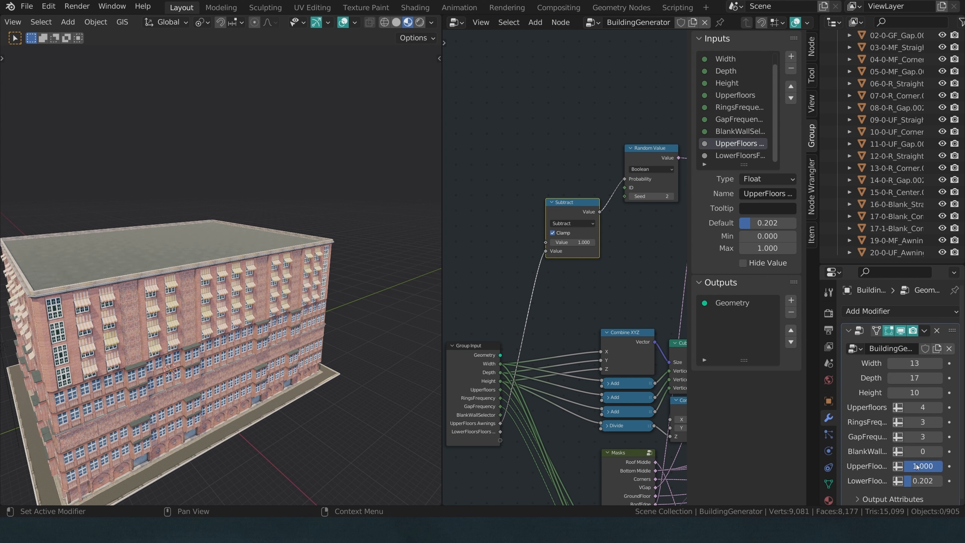
# - Examine the awning mask chain, the Masks group's outputs and the instancing nodes they drive
pyautogui.scroll(-4, 571, 243)
pyautogui.click(588, 131)
pyautogui.scroll(-4, 604, 128)
pyautogui.moveTo(614, 122); pyautogui.dragTo(426, 161, button='middle')
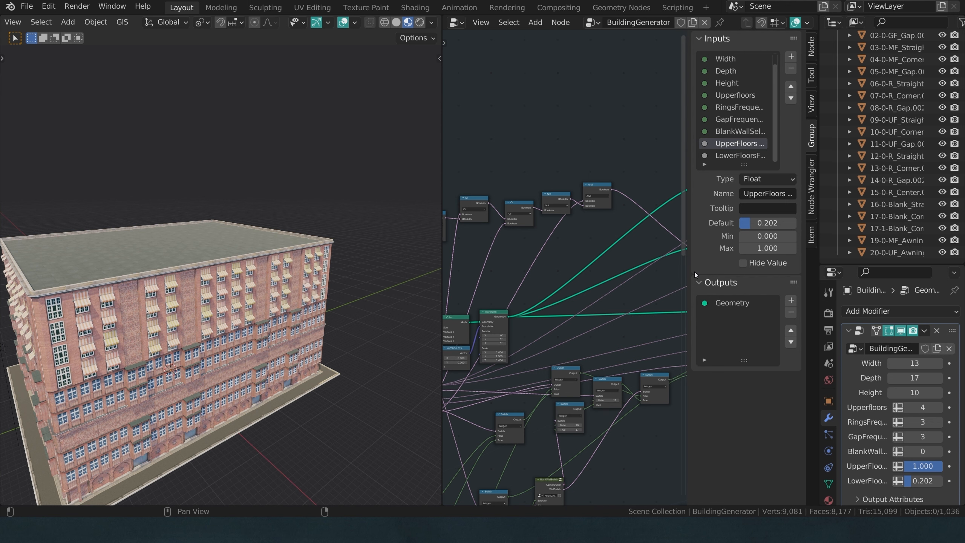
pyautogui.press('n')
pyautogui.scroll(2, 550, 305)
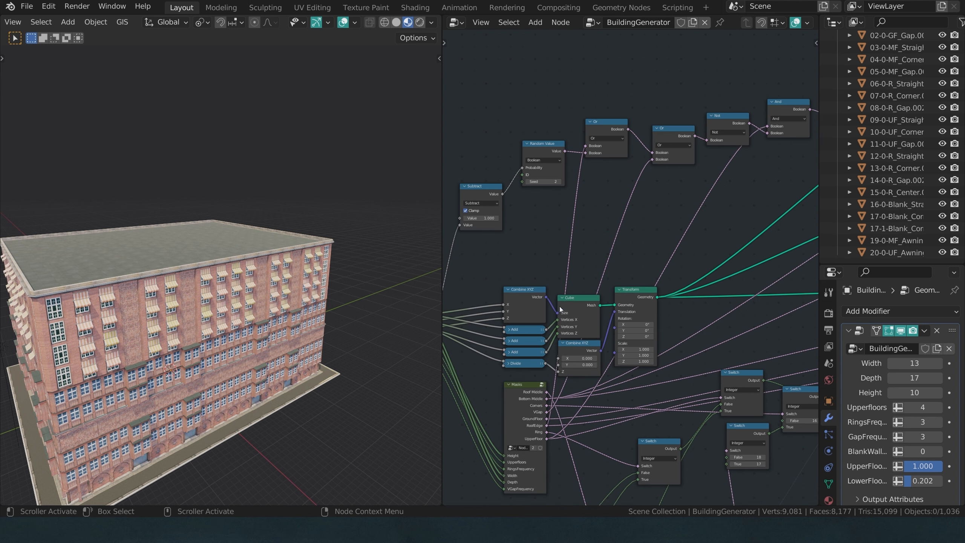
pyautogui.scroll(-1, 600, 323)
pyautogui.scroll(-1, 608, 246)
pyautogui.moveTo(533, 100); pyautogui.dragTo(768, 217)
pyautogui.scroll(4, 633, 363)
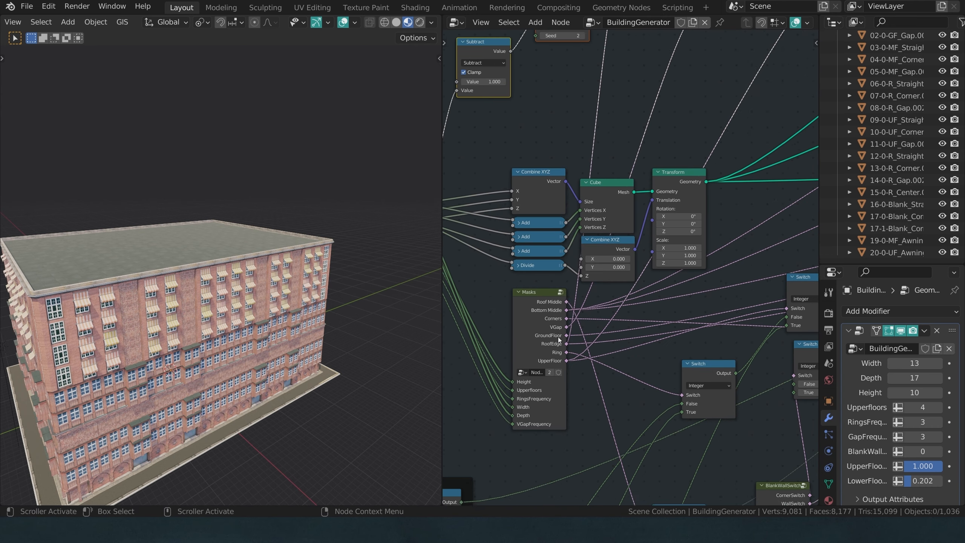
pyautogui.click(528, 386)
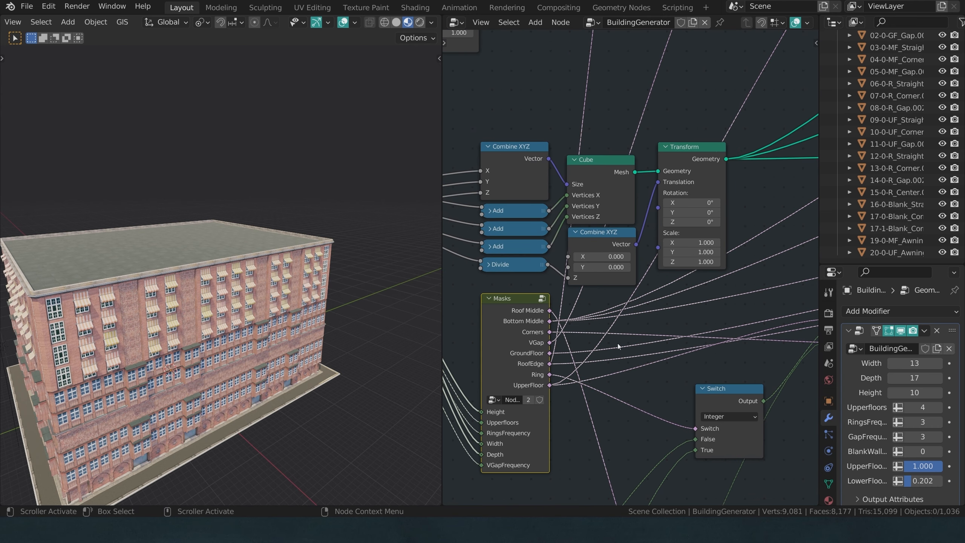
pyautogui.scroll(-4, 657, 318)
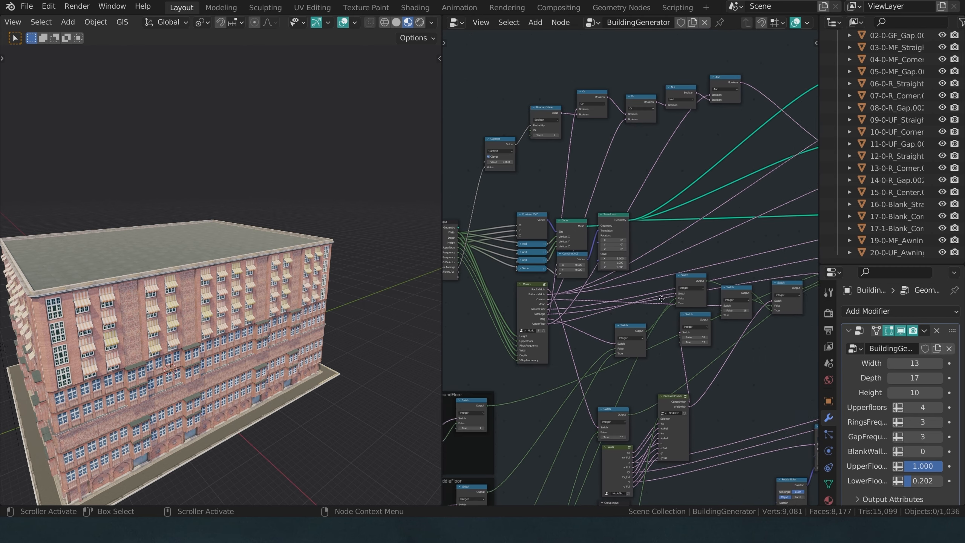
pyautogui.scroll(-3, 661, 299)
pyautogui.moveTo(749, 253); pyautogui.dragTo(560, 333)
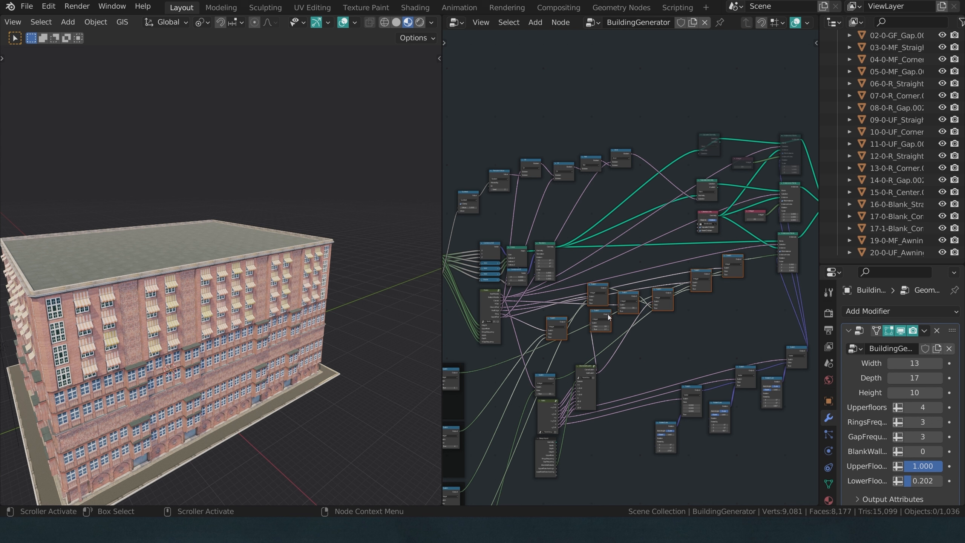
pyautogui.scroll(2, 647, 329)
# - Open the Masks group and add a Boolean group output named MiddleFloor
pyautogui.click(594, 272)
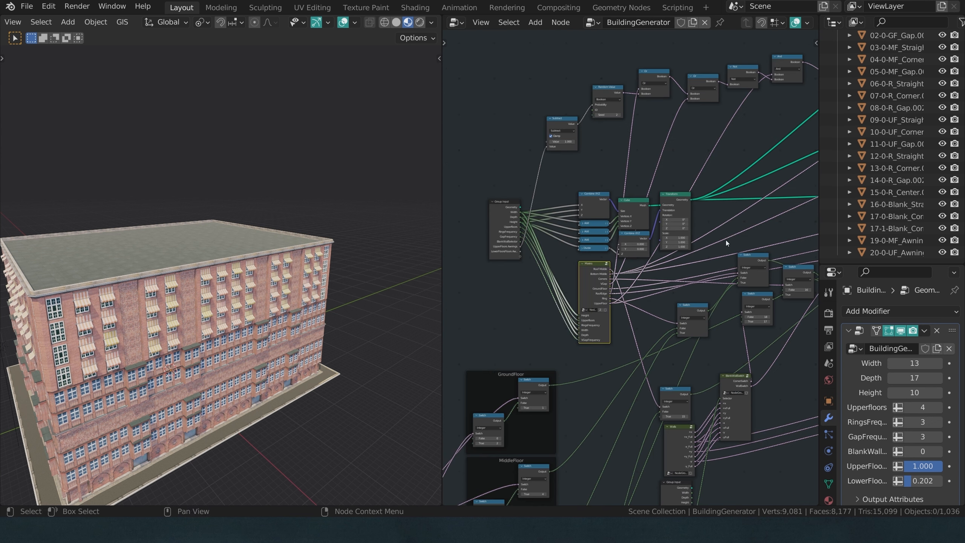
pyautogui.press('Tab')
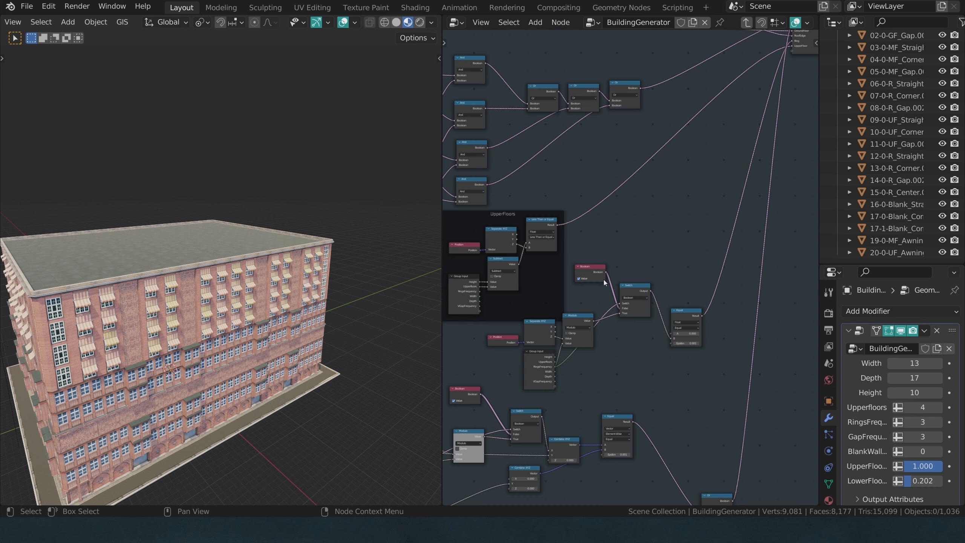
pyautogui.moveTo(810, 53); pyautogui.dragTo(693, 187, button='middle')
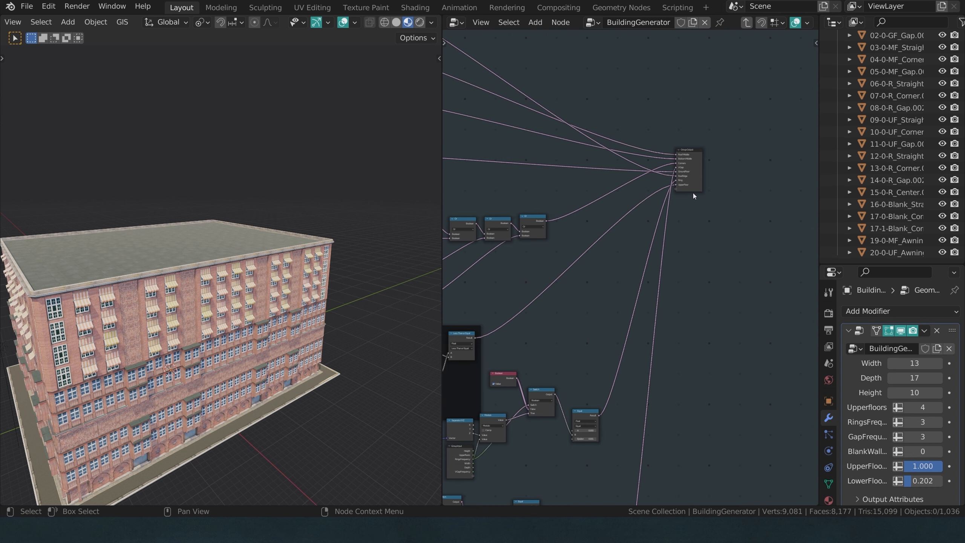
pyautogui.press('n')
pyautogui.click(789, 301)
pyautogui.moveTo(736, 351); pyautogui.dragTo(682, 351)
pyautogui.write('Middle')
pyautogui.press('Return')
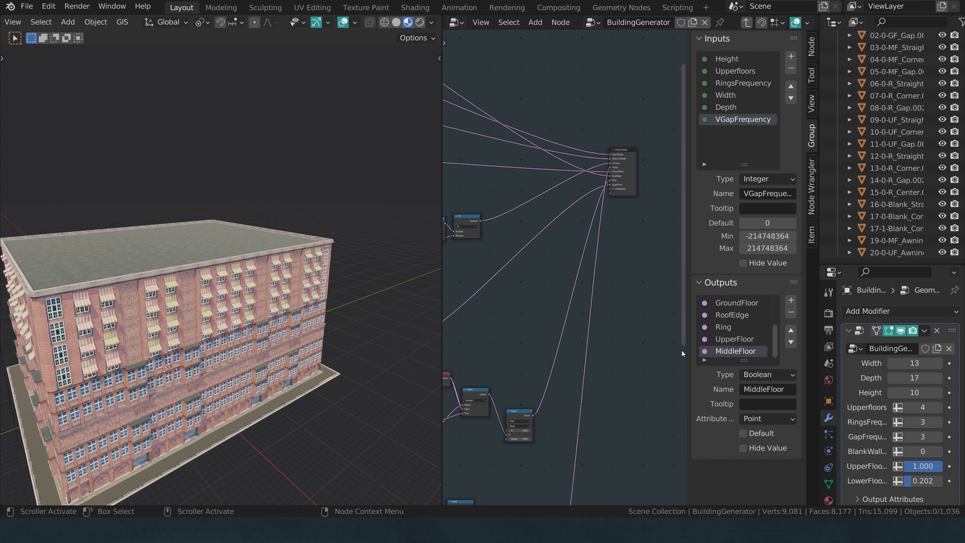
# - Leave the group and connect the Masks node's MiddleFloor output to the lowest Instance on Points node's Selection
pyautogui.press('Tab')
pyautogui.moveTo(497, 446); pyautogui.dragTo(497, 413, button='middle')
pyautogui.scroll(2, 488, 416)
pyautogui.moveTo(493, 412); pyautogui.dragTo(597, 273)
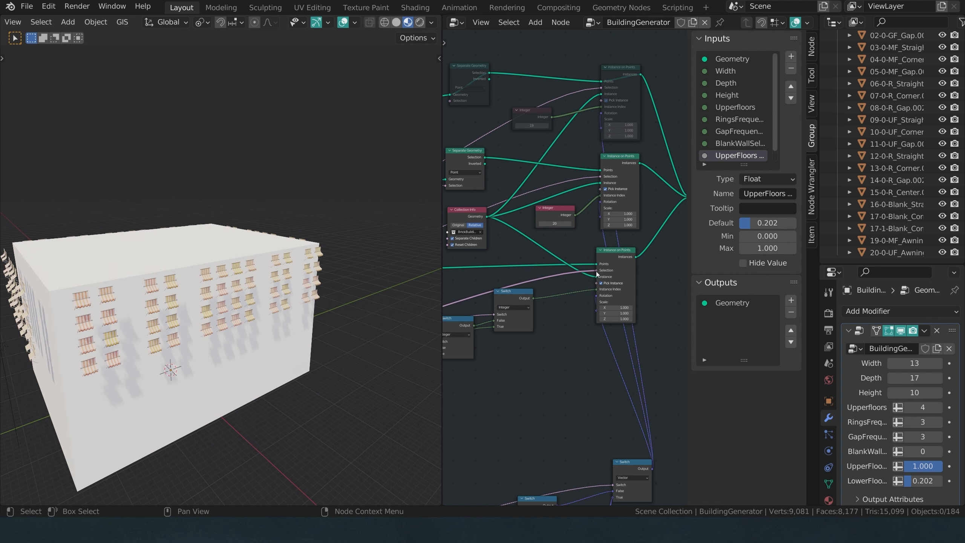
# - Reopen the Masks group and switch on the unlinked MiddleFloor value of the Group Output node
pyautogui.press('Tab')
pyautogui.click(588, 197)
pyautogui.click(588, 197)
pyautogui.click(588, 197)
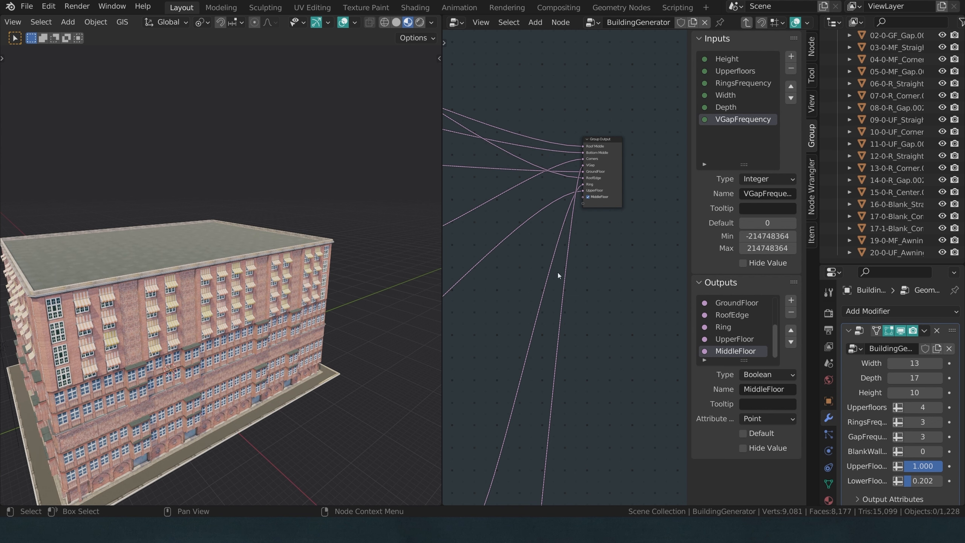
# - Duplicate the last Or node of the Corners chain and connect the copy's output to MiddleFloor on the Group Output
pyautogui.moveTo(515, 285); pyautogui.dragTo(583, 306, button='middle')
pyautogui.scroll(-3, 583, 306)
pyautogui.click(478, 272)
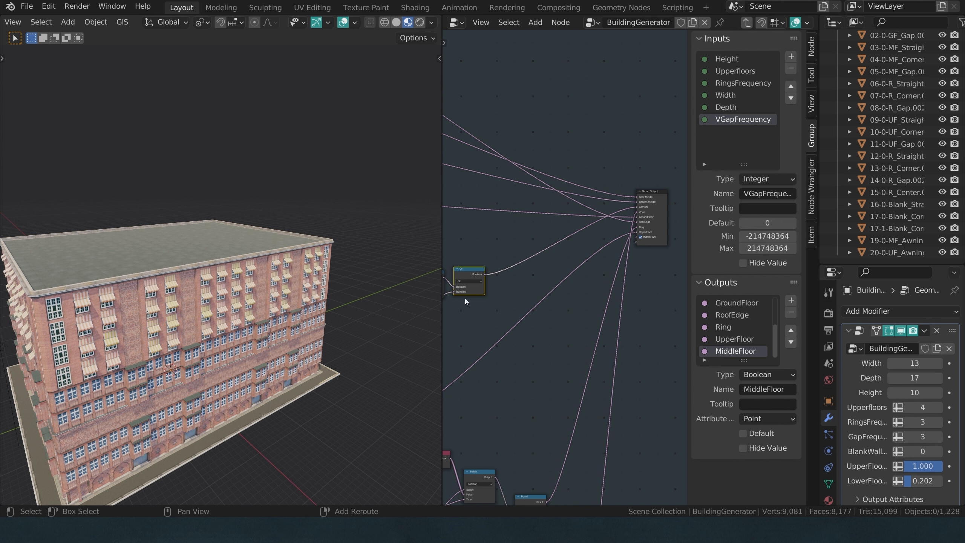
pyautogui.hotkey('shift', 'd')
pyautogui.click(547, 397)
pyautogui.scroll(-3, 547, 397)
pyautogui.moveTo(547, 397); pyautogui.dragTo(580, 338, button='middle')
pyautogui.scroll(4, 570, 340)
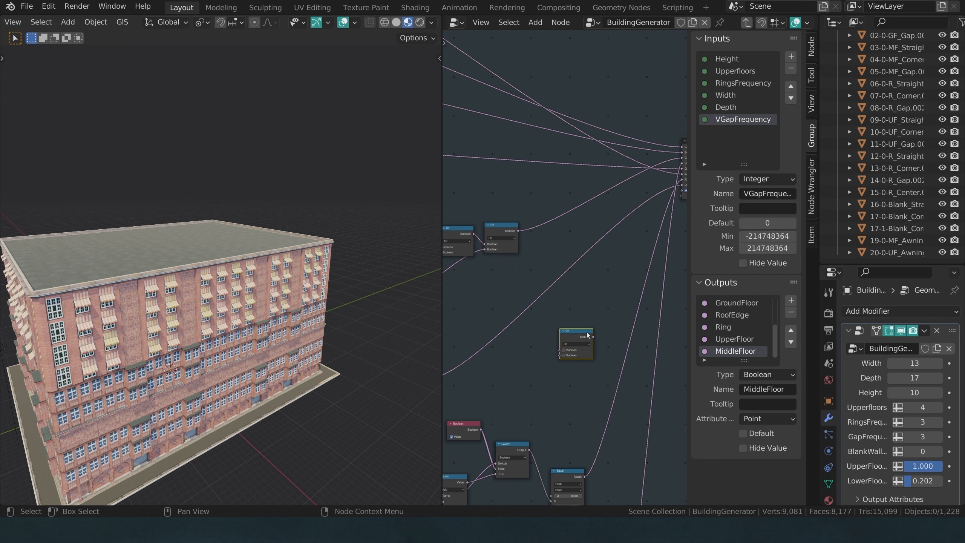
pyautogui.moveTo(593, 336); pyautogui.dragTo(645, 190)
pyautogui.scroll(-3, 558, 309)
pyautogui.moveTo(554, 323); pyautogui.dragTo(581, 328, button='middle')
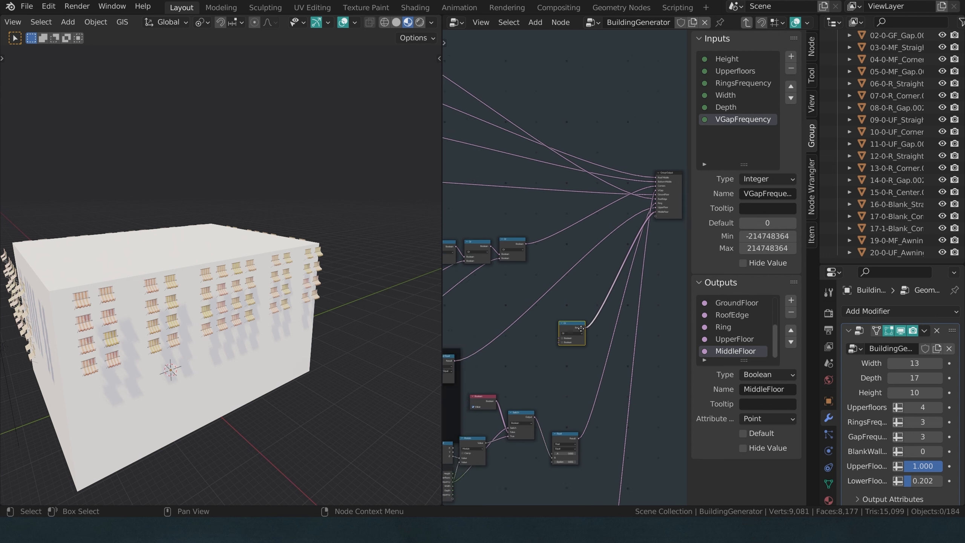
pyautogui.scroll(-1, 581, 327)
pyautogui.scroll(3, 601, 217)
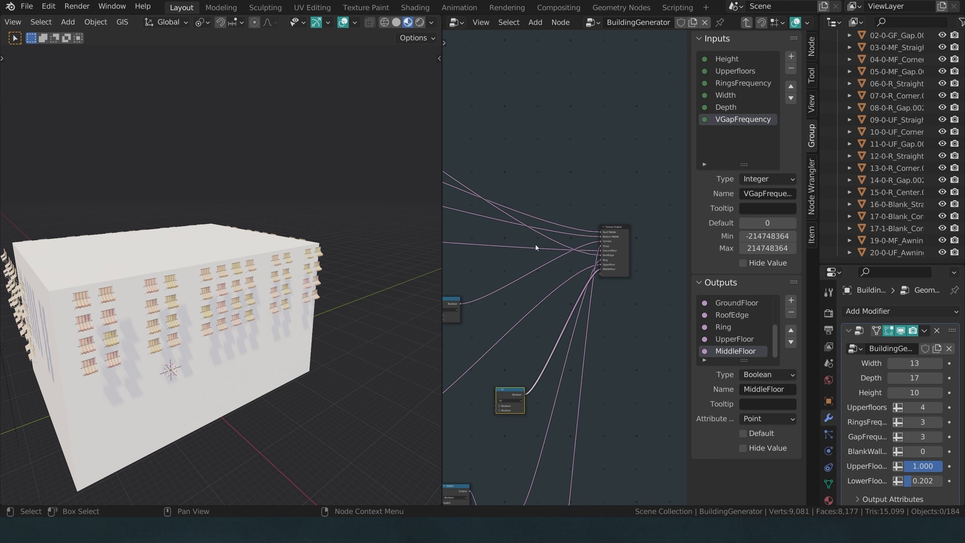
# - Add reroutes on the links entering the Group Output, align them by scaling X to 0, and move the VGap reroute clear
pyautogui.moveTo(497, 432); pyautogui.dragTo(652, 387)
pyautogui.moveTo(604, 352)
pyautogui.keyDown('shift'); pyautogui.mouseDown(button='right')
pyautogui.moveTo(567, 320)
pyautogui.moveTo(528, 240)
pyautogui.moveTo(527, 171)
pyautogui.mouseUp(button='right'); pyautogui.keyUp('shift')
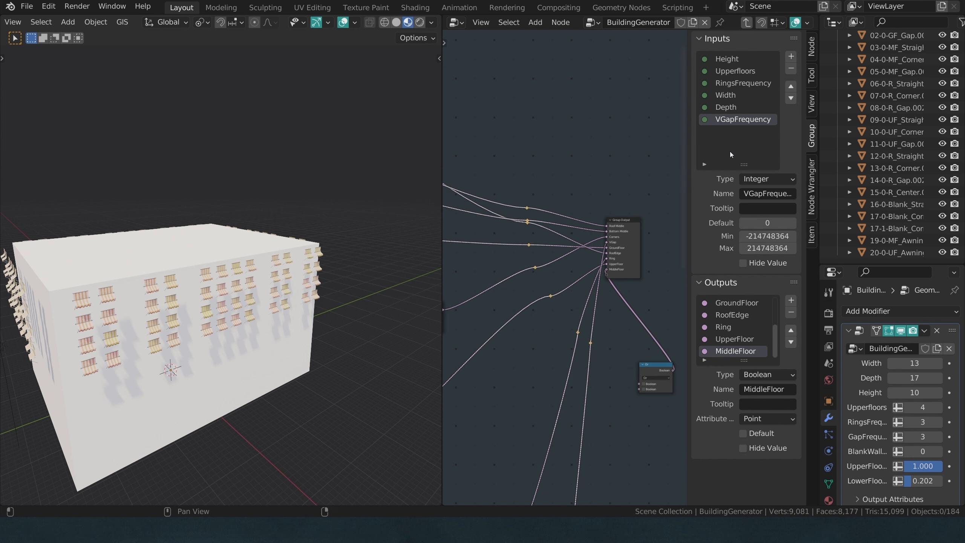
pyautogui.press('s')
pyautogui.press('y')
pyautogui.press('x')
pyautogui.press('0')
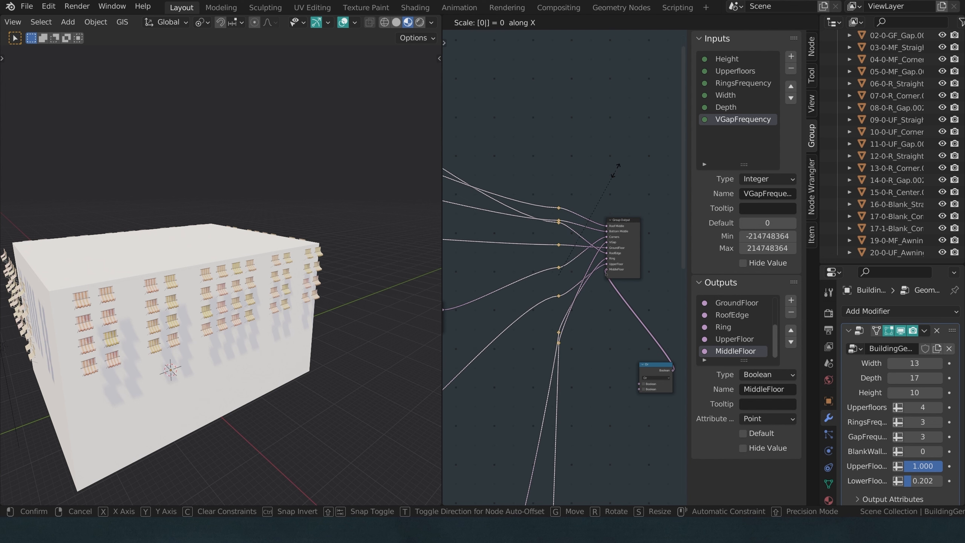
pyautogui.press('Return')
pyautogui.click(559, 343)
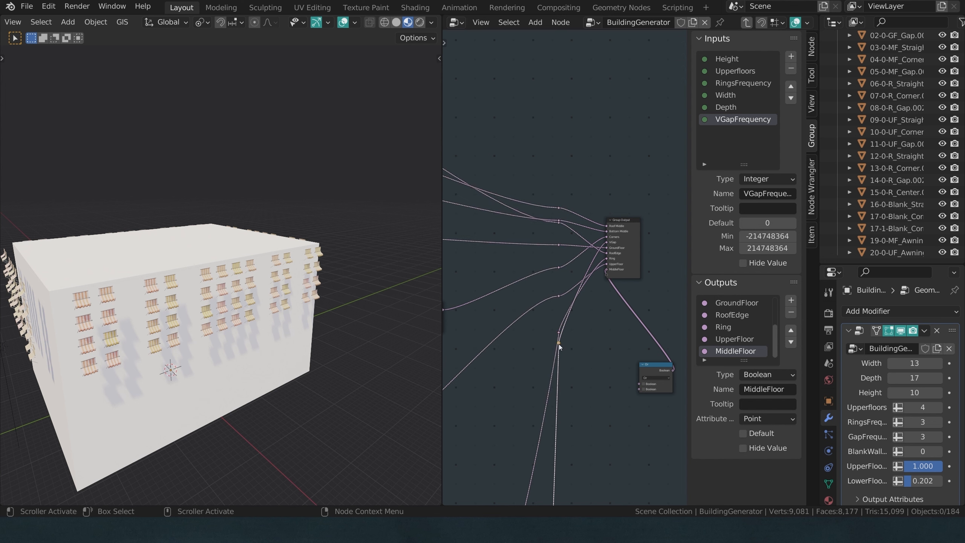
pyautogui.press('g')
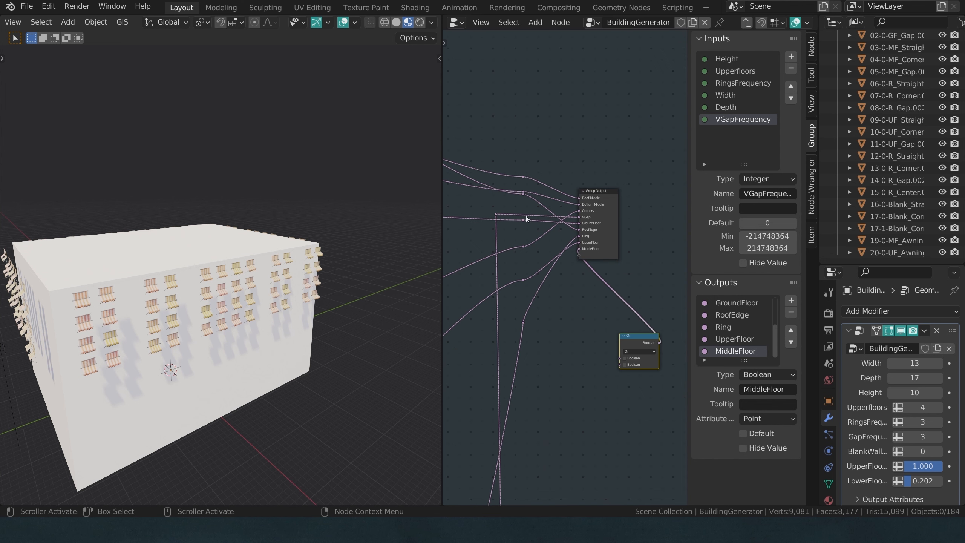
# - Combine the Corners and UpperFloor masks by linking them into the MiddleFloor Or node and a duplicate Or chained into it
pyautogui.moveTo(523, 247); pyautogui.dragTo(621, 357)
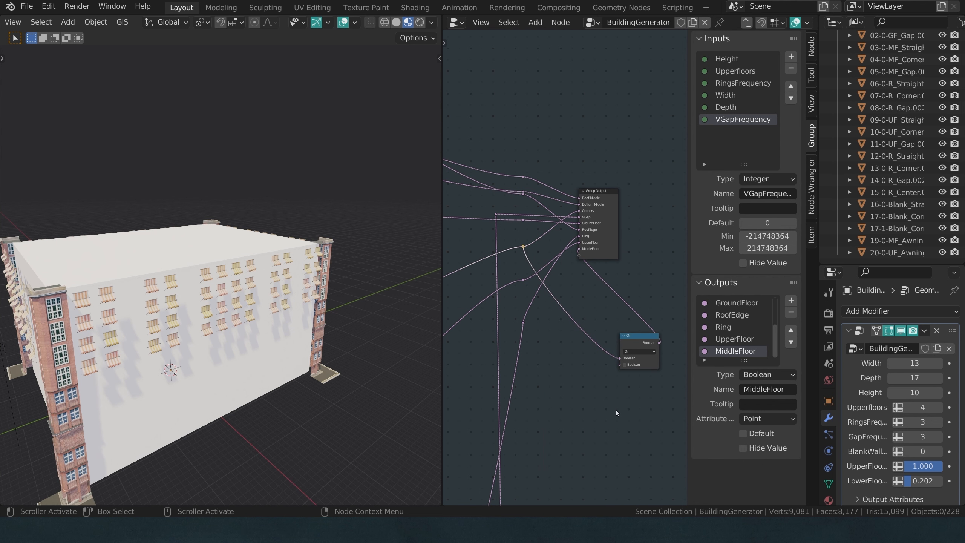
pyautogui.click(633, 364)
pyautogui.hotkey('shift', 'd')
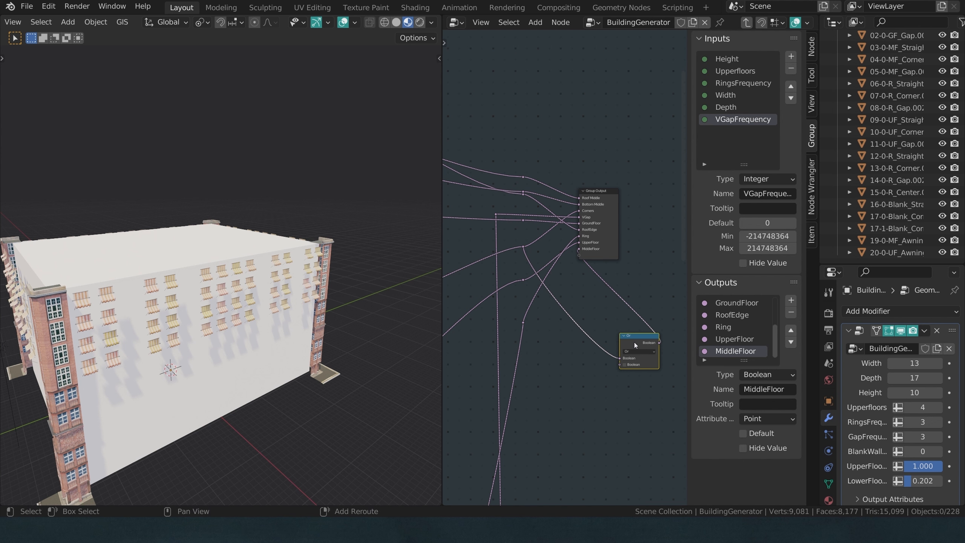
pyautogui.click(577, 378)
pyautogui.moveTo(620, 373)
pyautogui.mouseDown()
pyautogui.moveTo(633, 368)
pyautogui.moveTo(622, 365)
pyautogui.mouseUp()
pyautogui.moveTo(523, 279); pyautogui.dragTo(566, 394)
pyautogui.moveTo(577, 345)
pyautogui.mouseDown()
pyautogui.moveTo(632, 392)
pyautogui.moveTo(635, 359)
pyautogui.moveTo(666, 348)
pyautogui.mouseUp()
# - Chain another duplicated Or node into the previous one and connect the Ring mask to it
pyautogui.hotkey('shift', 'd')
pyautogui.click(588, 384)
pyautogui.moveTo(602, 386); pyautogui.dragTo(636, 373)
pyautogui.moveTo(522, 323); pyautogui.dragTo(606, 372)
# - Chain one more duplicated Or node onto the start of the chain and connect the VGap reroute to its first Boolean
pyautogui.hotkey('shift', 'd')
pyautogui.click(565, 389)
pyautogui.scroll(-2, 582, 386)
pyautogui.moveTo(583, 386); pyautogui.dragTo(565, 368, button='middle')
pyautogui.moveTo(545, 433); pyautogui.dragTo(682, 321)
pyautogui.moveTo(545, 391); pyautogui.dragTo(608, 365)
pyautogui.click(608, 413)
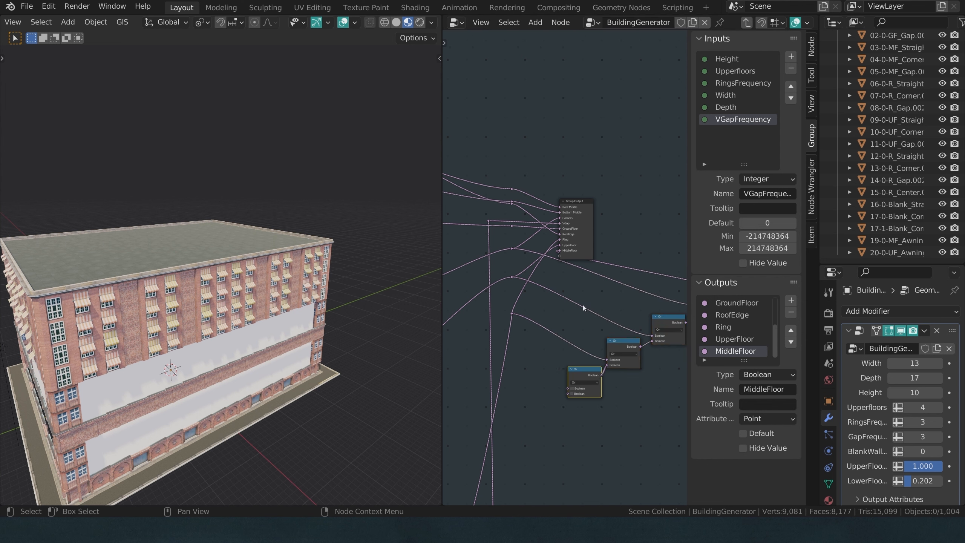
pyautogui.scroll(1, 594, 258)
pyautogui.scroll(1, 558, 219)
pyautogui.moveTo(469, 208); pyautogui.dragTo(569, 420)
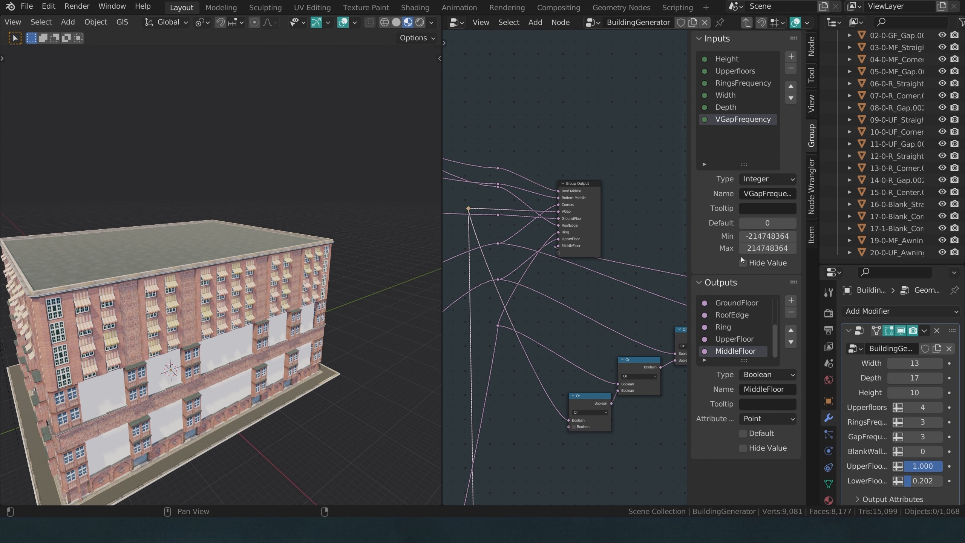
# - Move the Group Output node farther away from the reroutes to make room for the Or chain
pyautogui.scroll(-1, 605, 160)
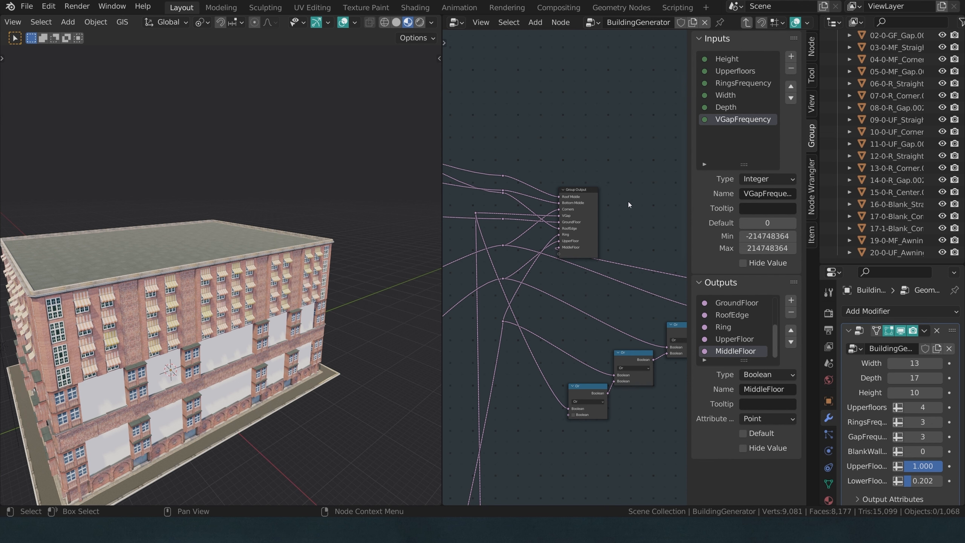
pyautogui.moveTo(627, 204); pyautogui.dragTo(556, 205, button='middle')
pyautogui.scroll(-1, 556, 205)
pyautogui.moveTo(529, 204); pyautogui.dragTo(671, 178)
pyautogui.click(604, 130)
pyautogui.scroll(-1, 534, 329)
pyautogui.moveTo(534, 330); pyautogui.dragTo(620, 309, button='middle')
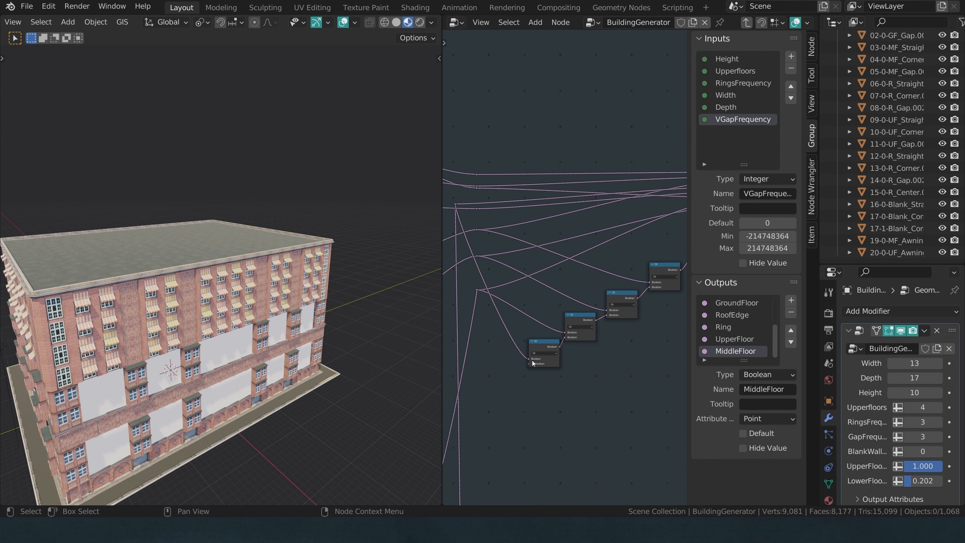
# - Insert a duplicated Boolean Math node set to Not between the last Or node and MiddleFloor, then leave the Masks group
pyautogui.moveTo(653, 264); pyautogui.dragTo(516, 344, button='middle')
pyautogui.scroll(1, 516, 344)
pyautogui.click(515, 344)
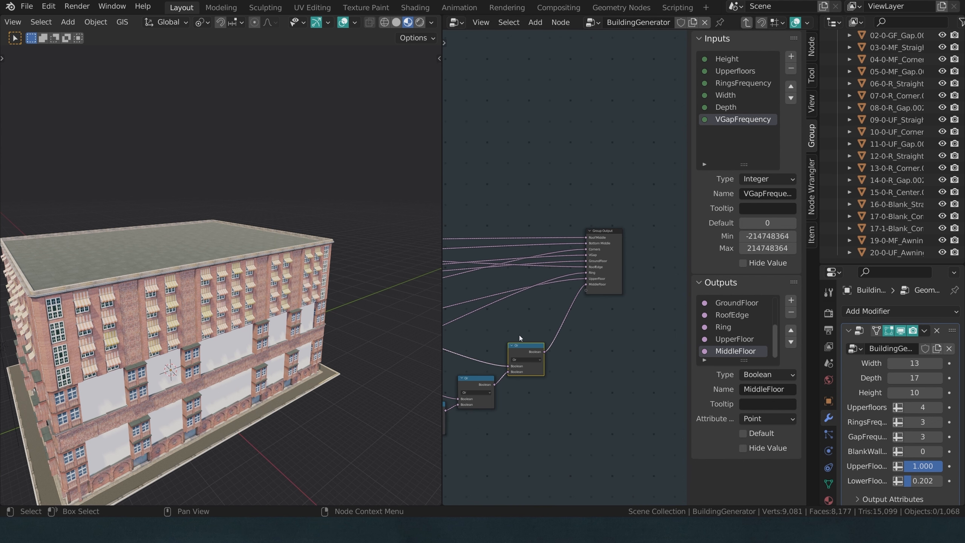
pyautogui.hotkey('shift', 'd')
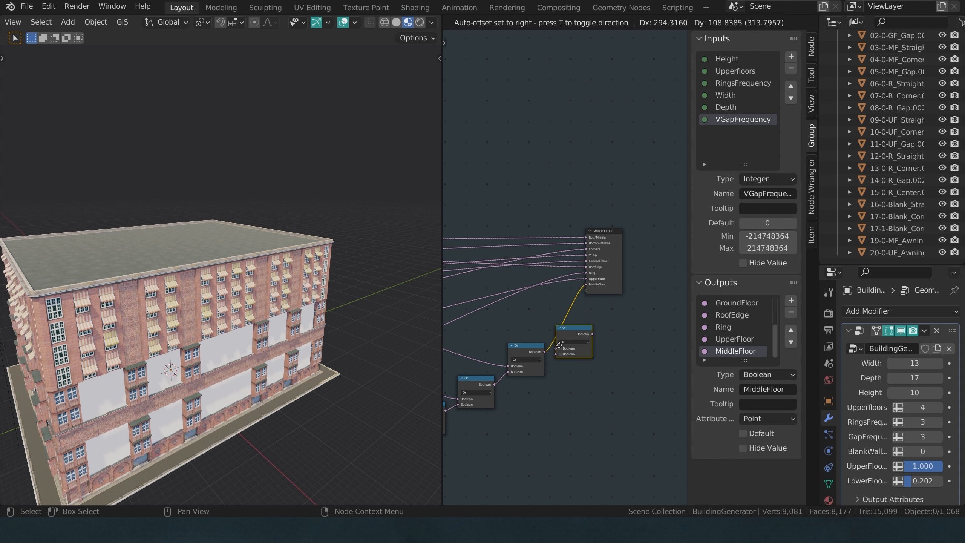
pyautogui.click(569, 341)
pyautogui.click(581, 341)
pyautogui.click(585, 359)
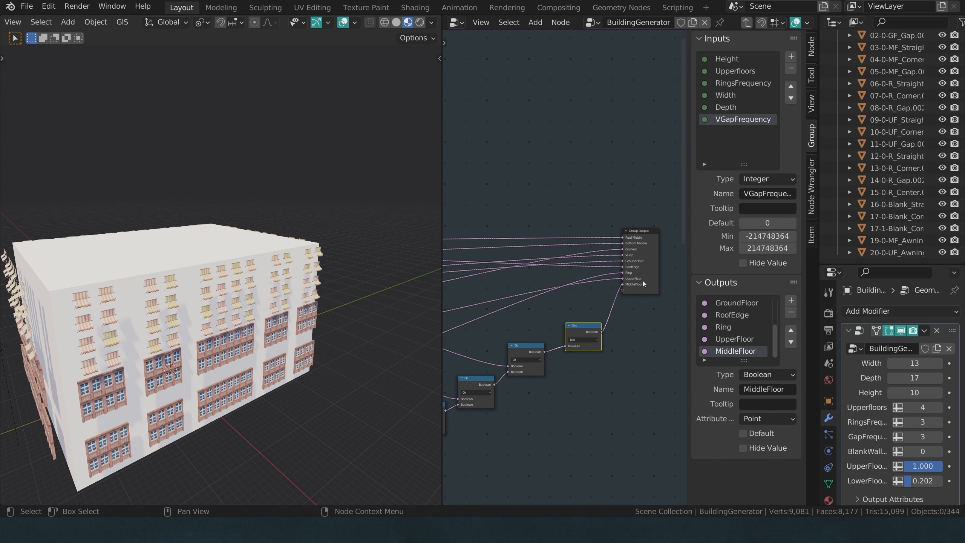
pyautogui.scroll(-2, 630, 311)
pyautogui.press('Tab')
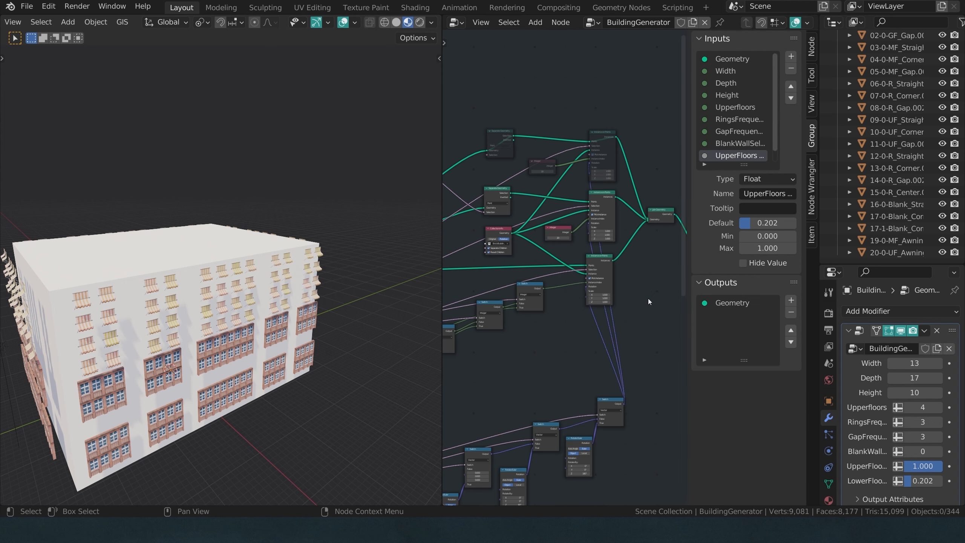